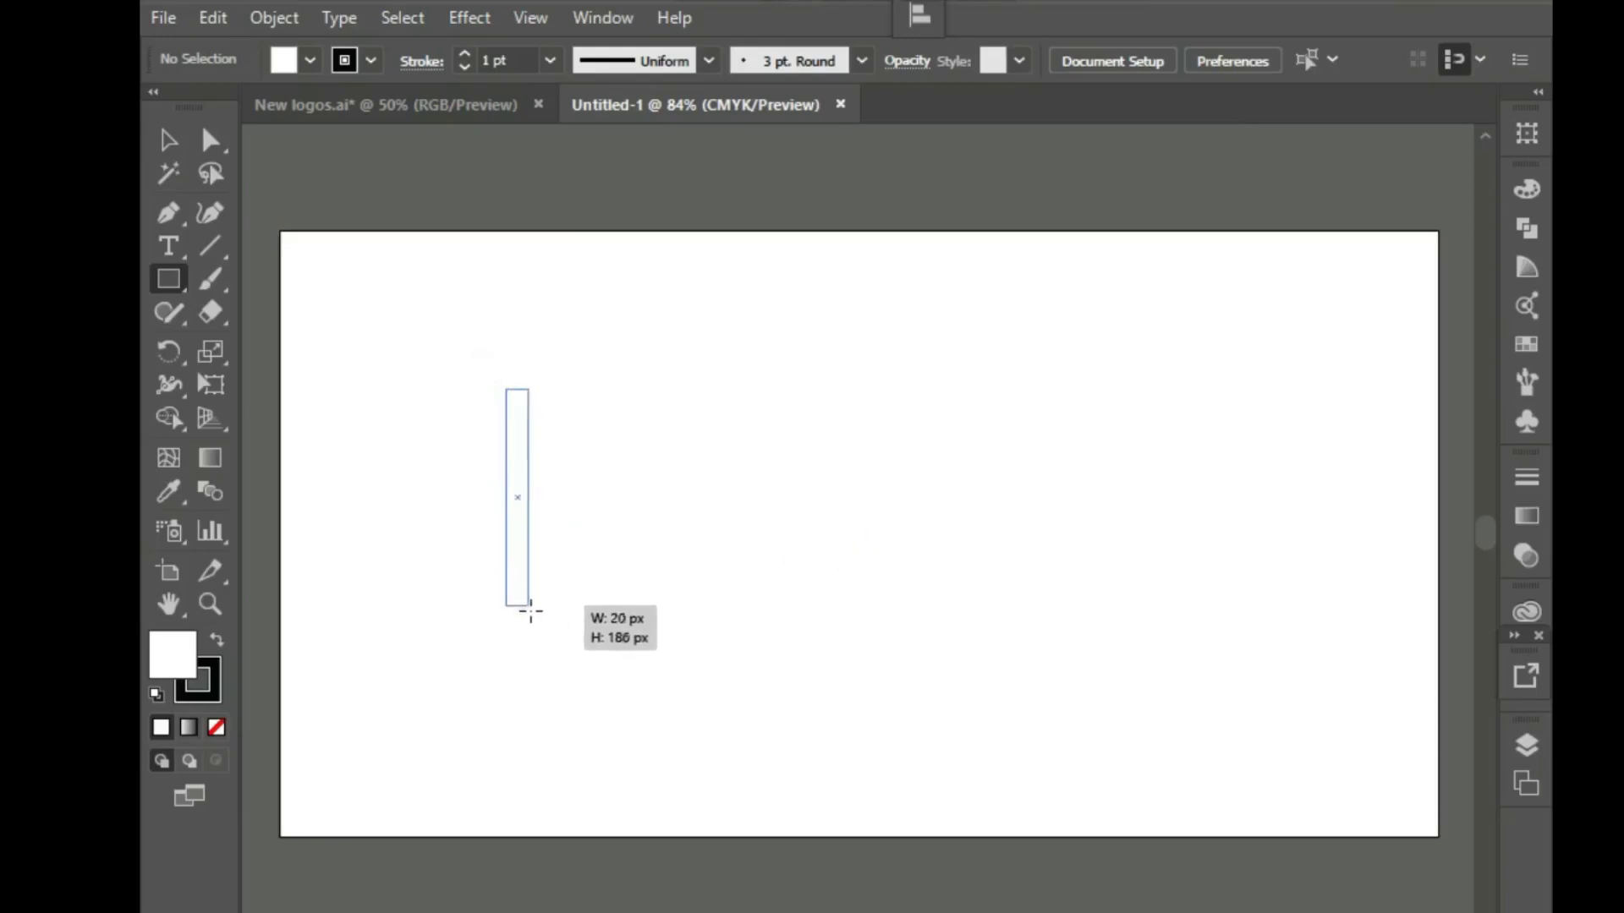
Draw a thin tall rectangle and fill it pink (D3139C)
drag(524, 513, 534, 649)
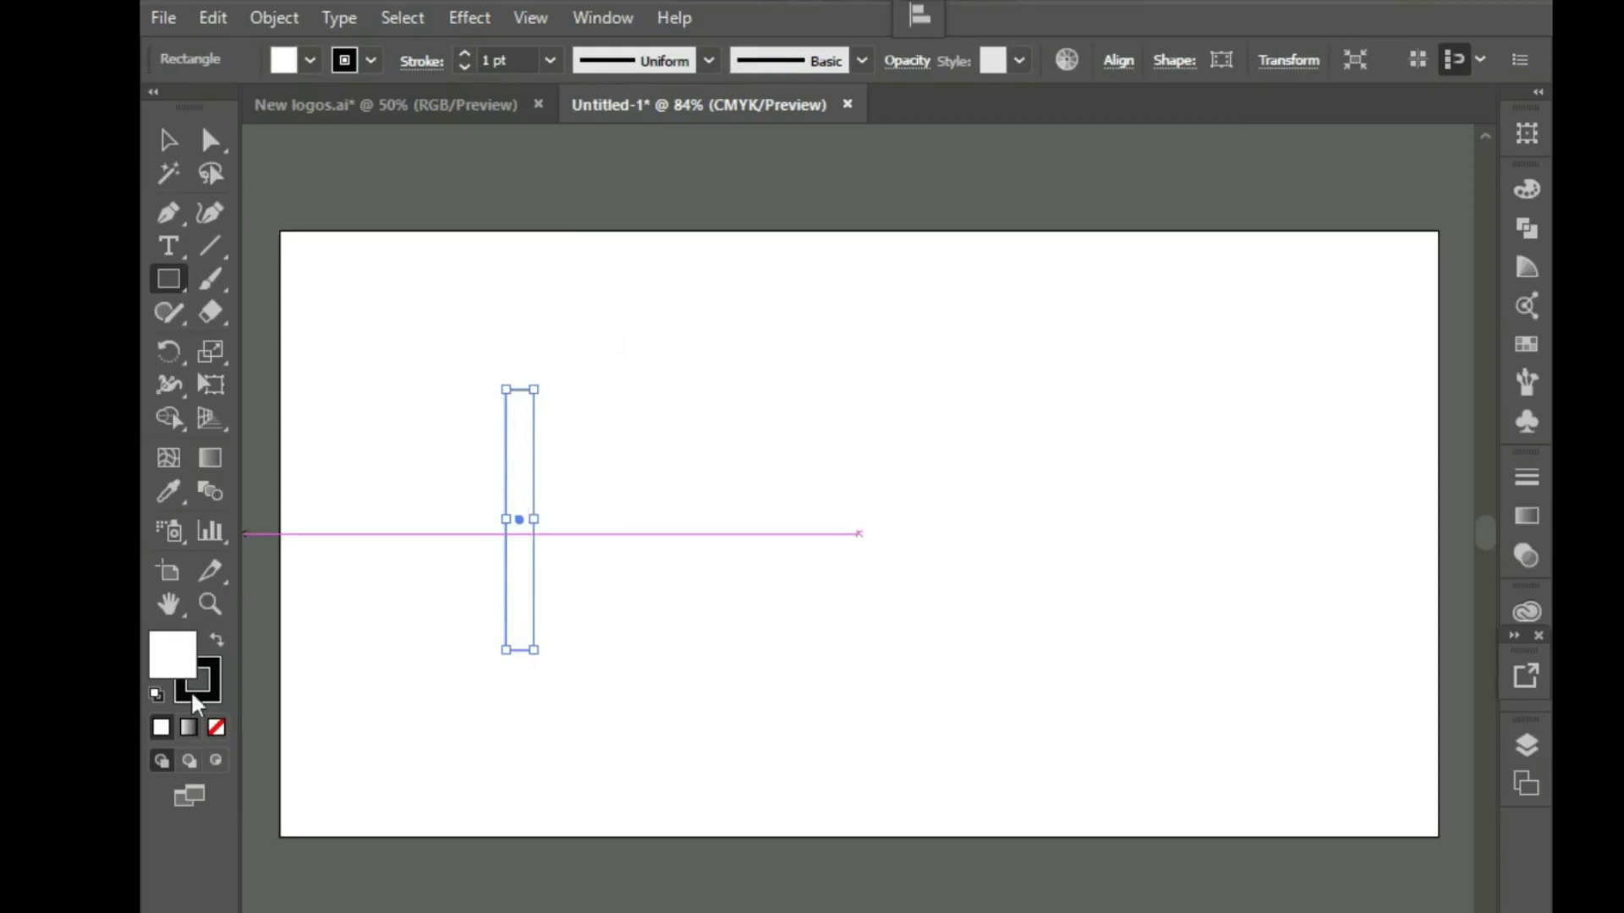
double_click(174, 660)
click(895, 327)
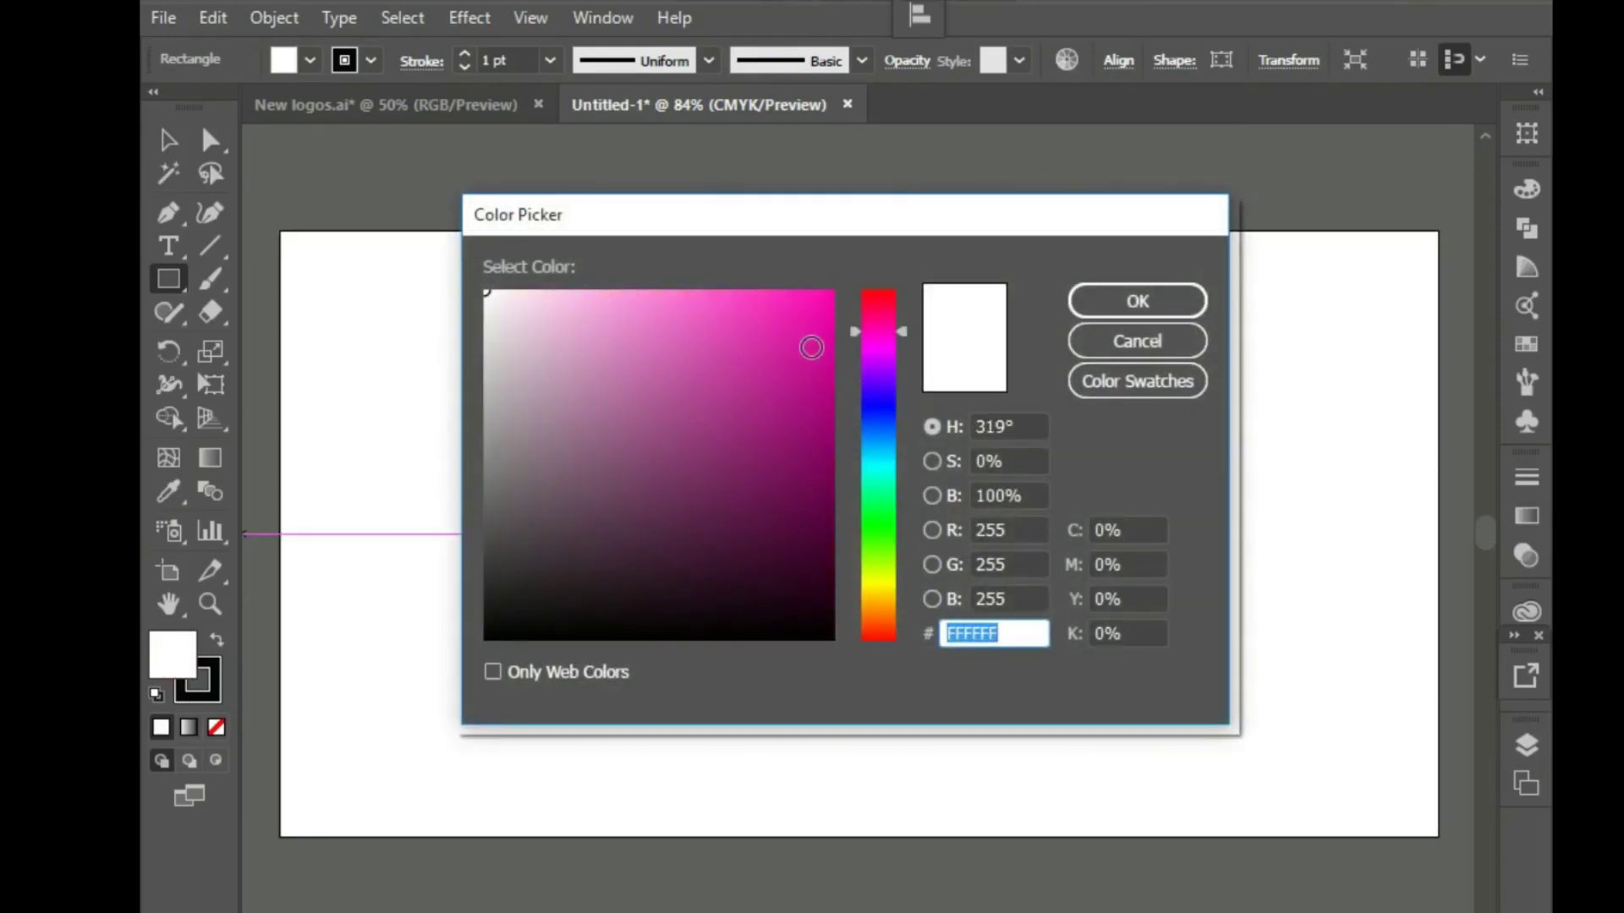
click(806, 346)
click(1184, 301)
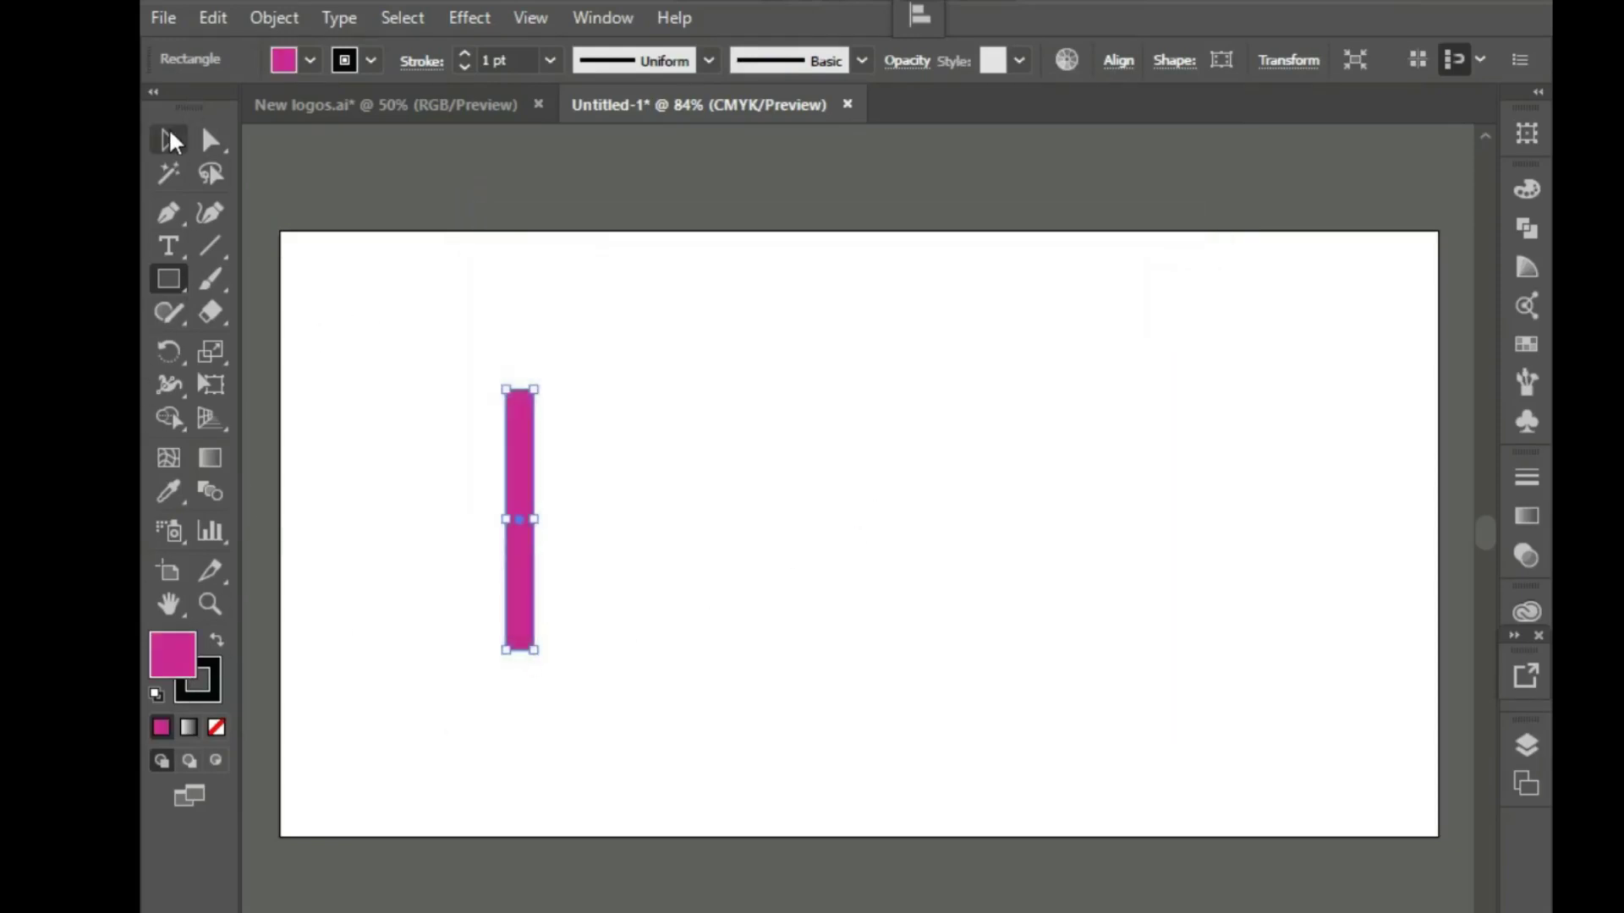
Change the rectangle's fill from pink to black
click(168, 140)
click(1526, 518)
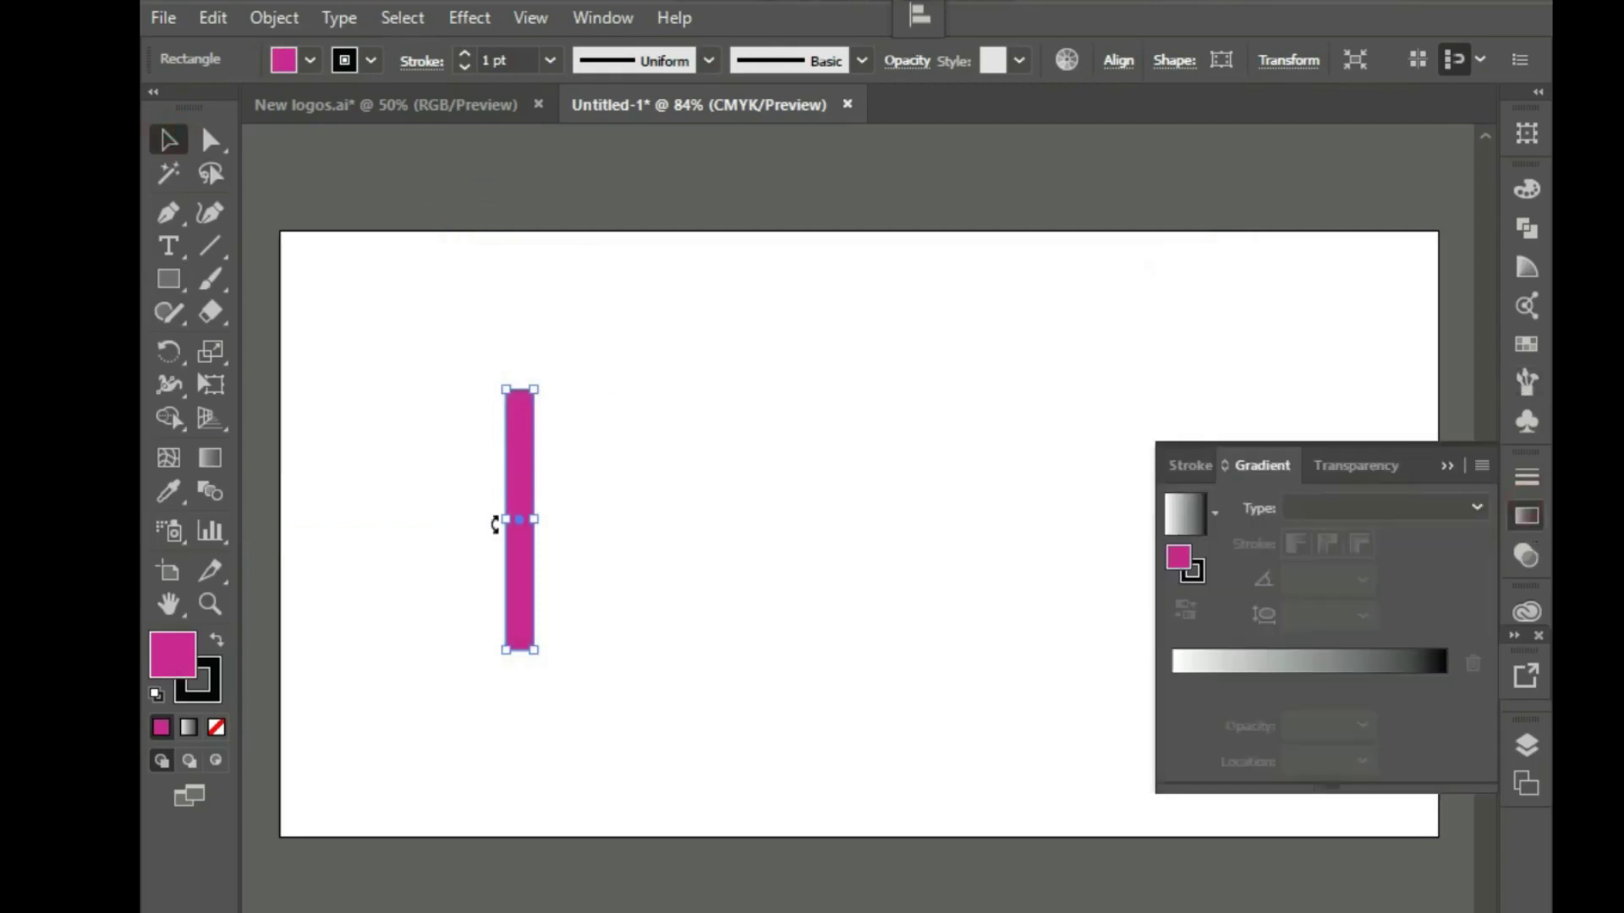
click(1527, 188)
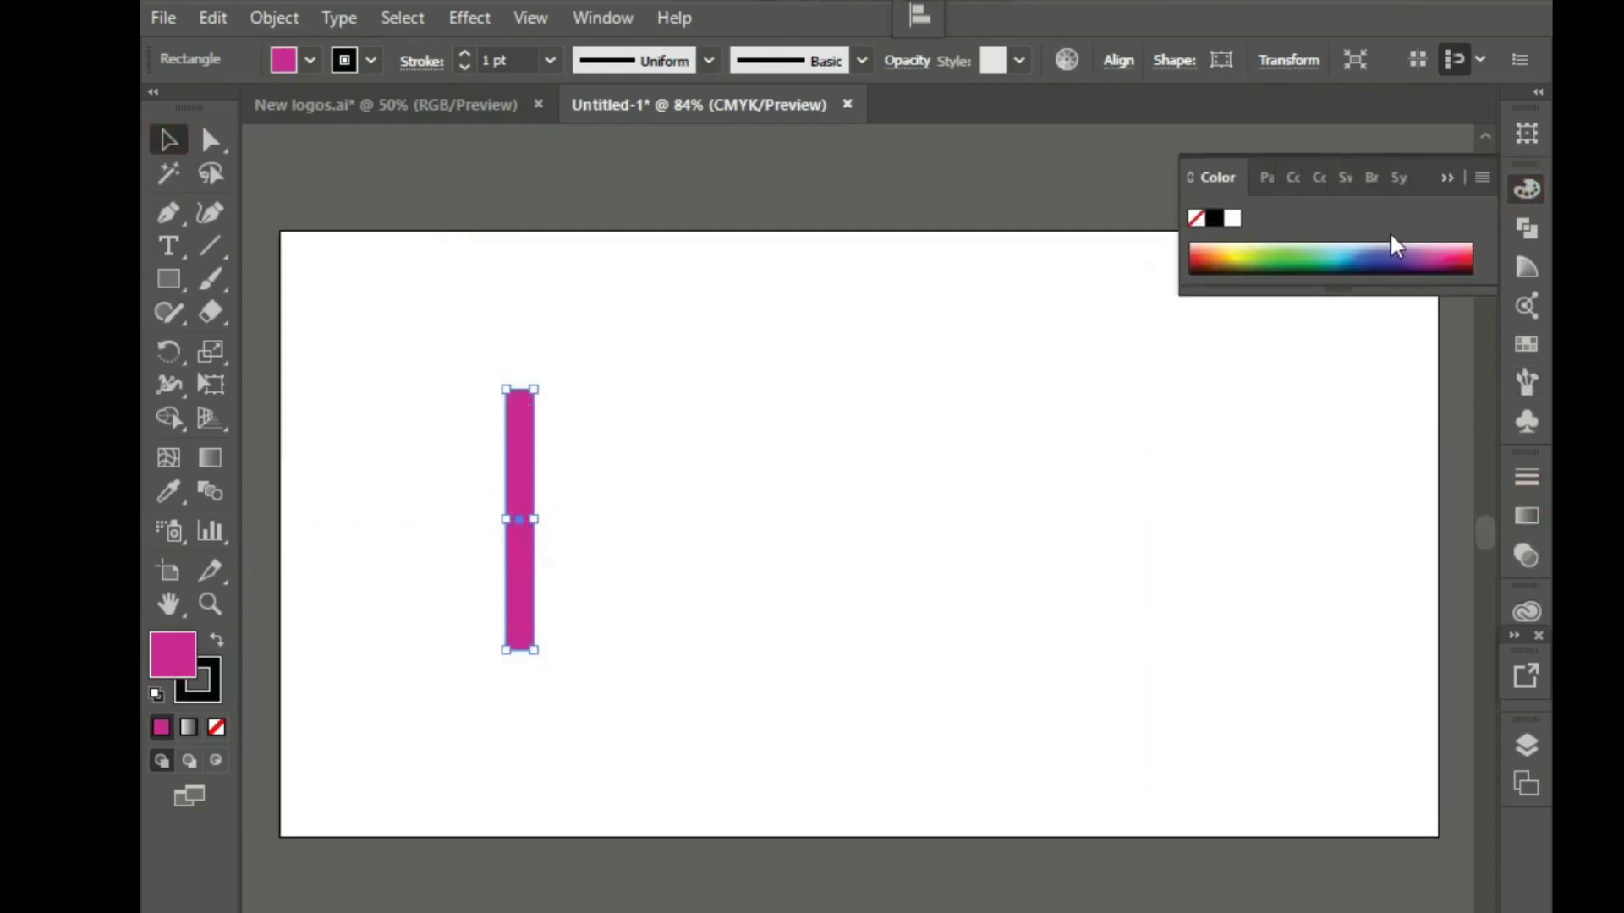
click(1216, 219)
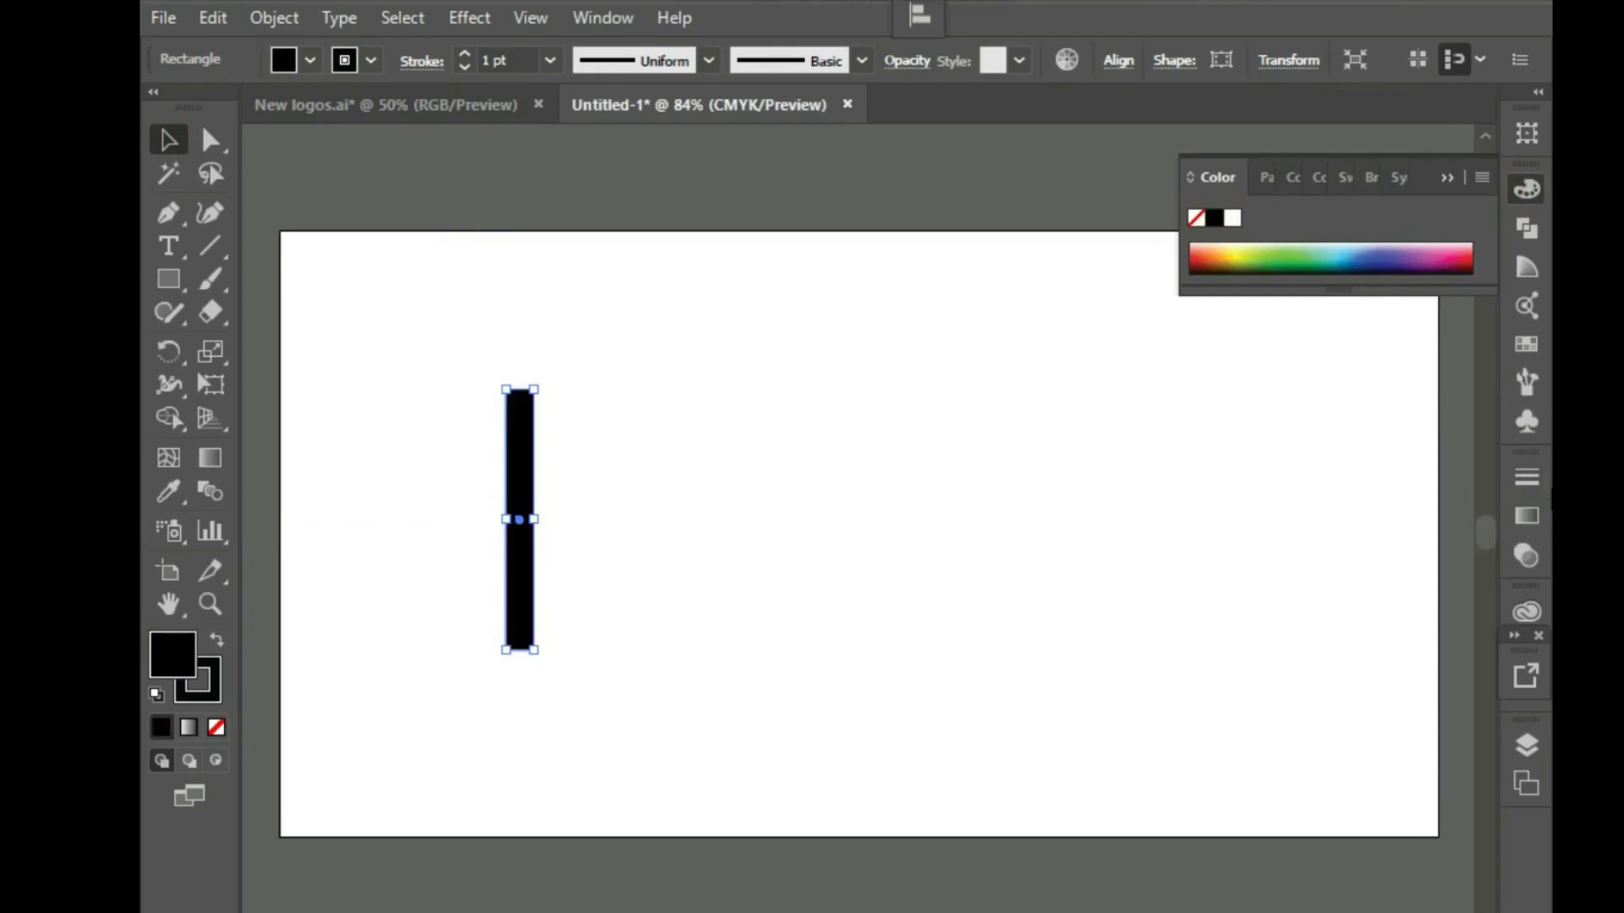
Save the black bar as a new symbol in the Symbols panel, then delete it from the artboard
click(1526, 420)
drag(521, 474, 1228, 319)
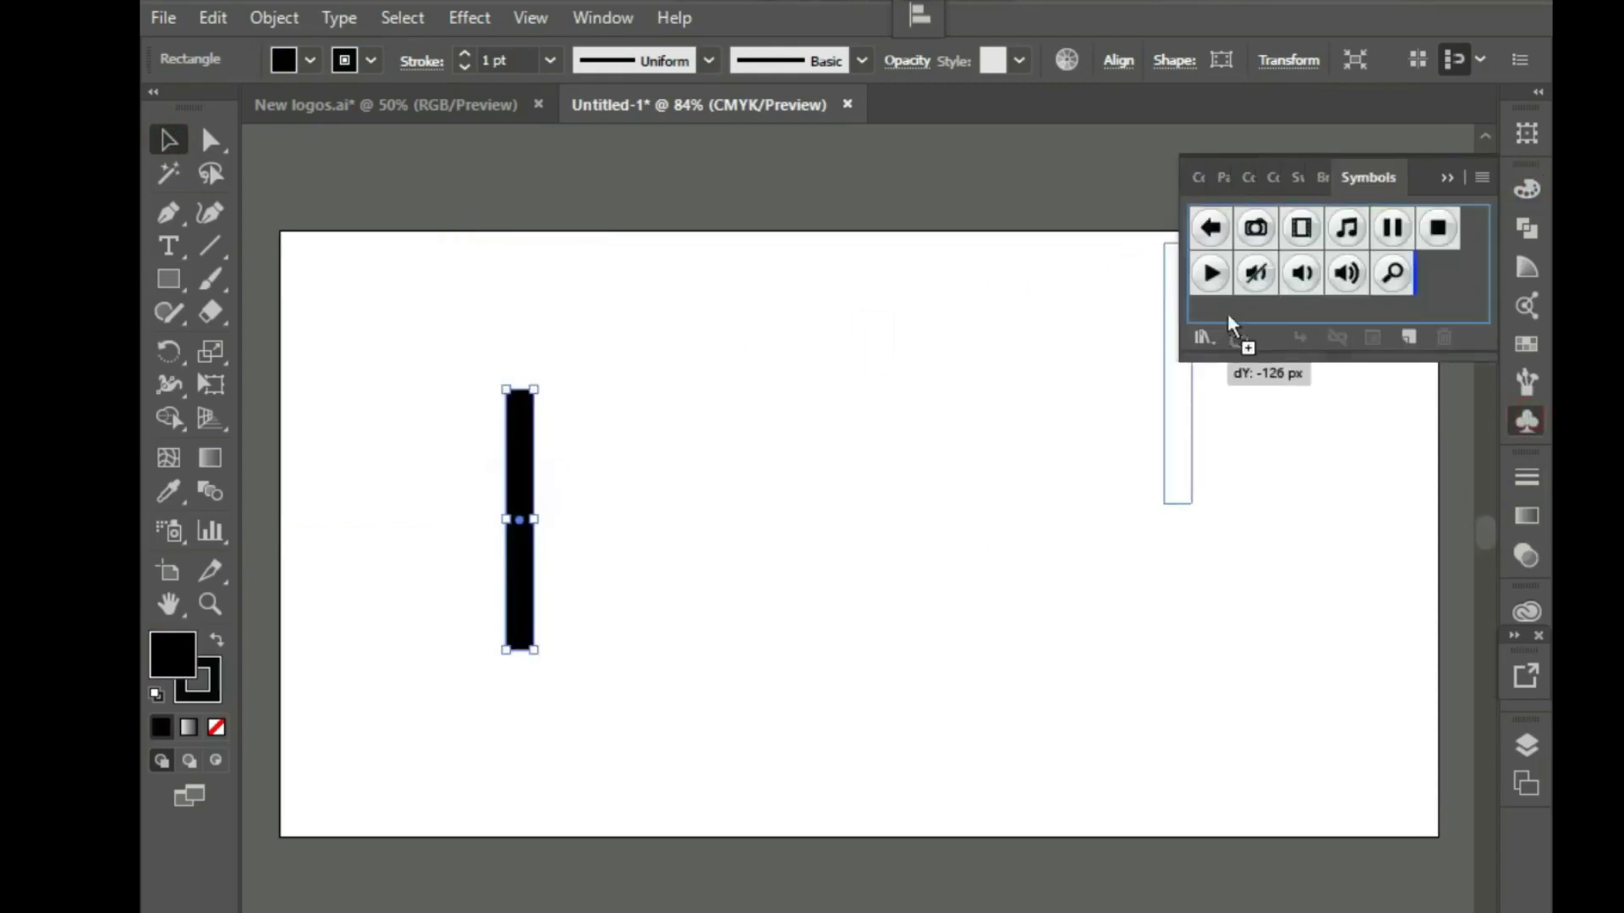
click(835, 708)
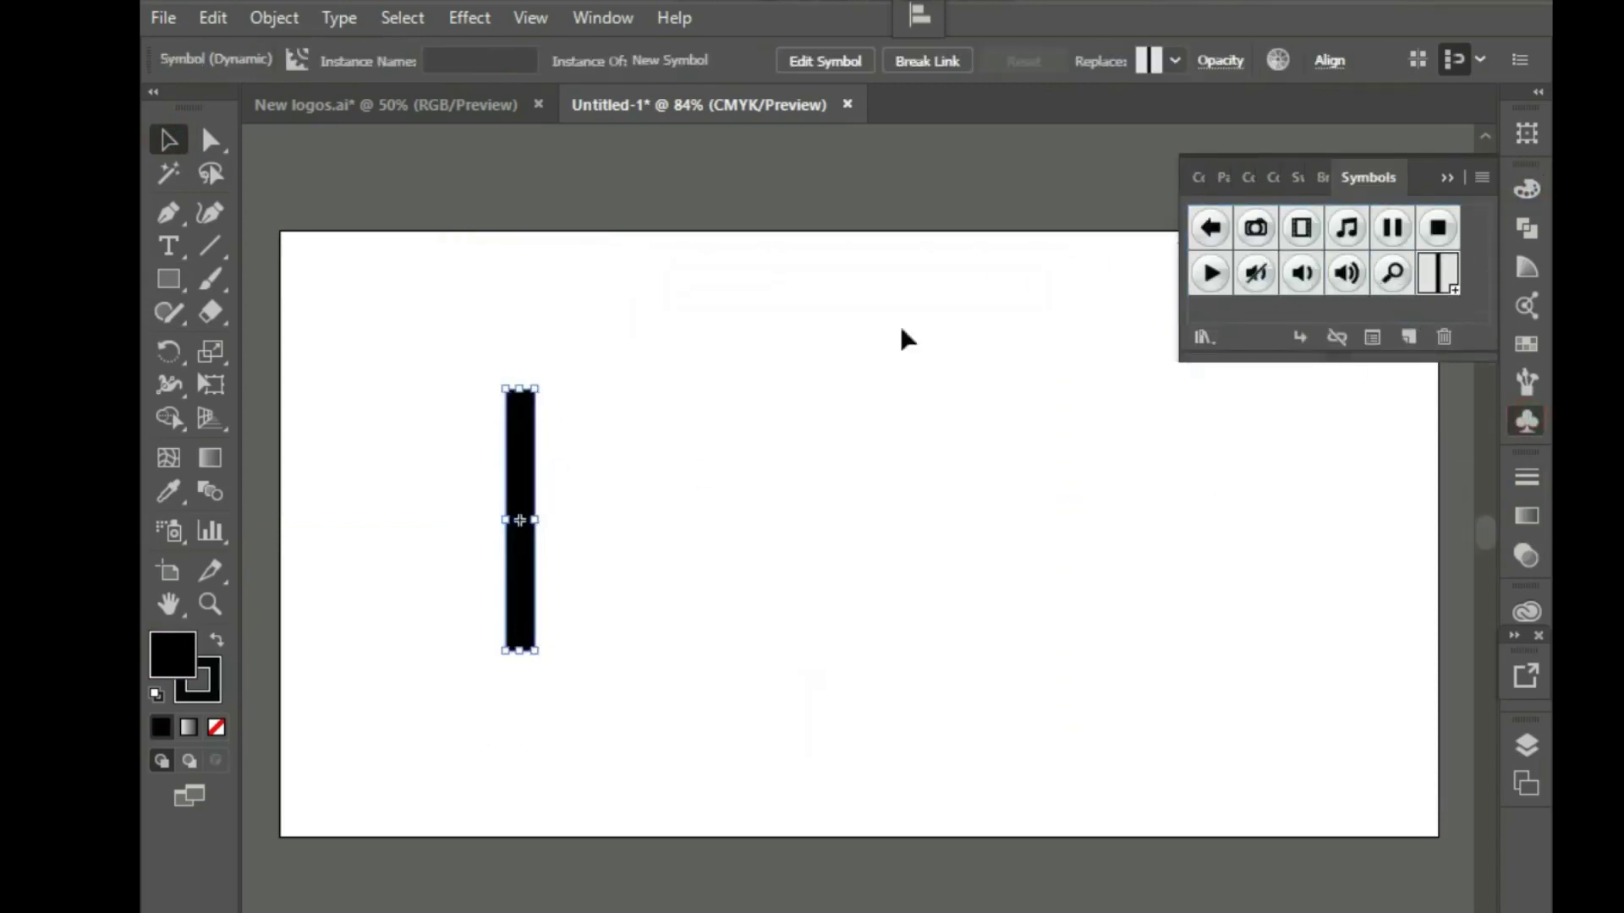
click(766, 473)
click(532, 518)
key(Delete)
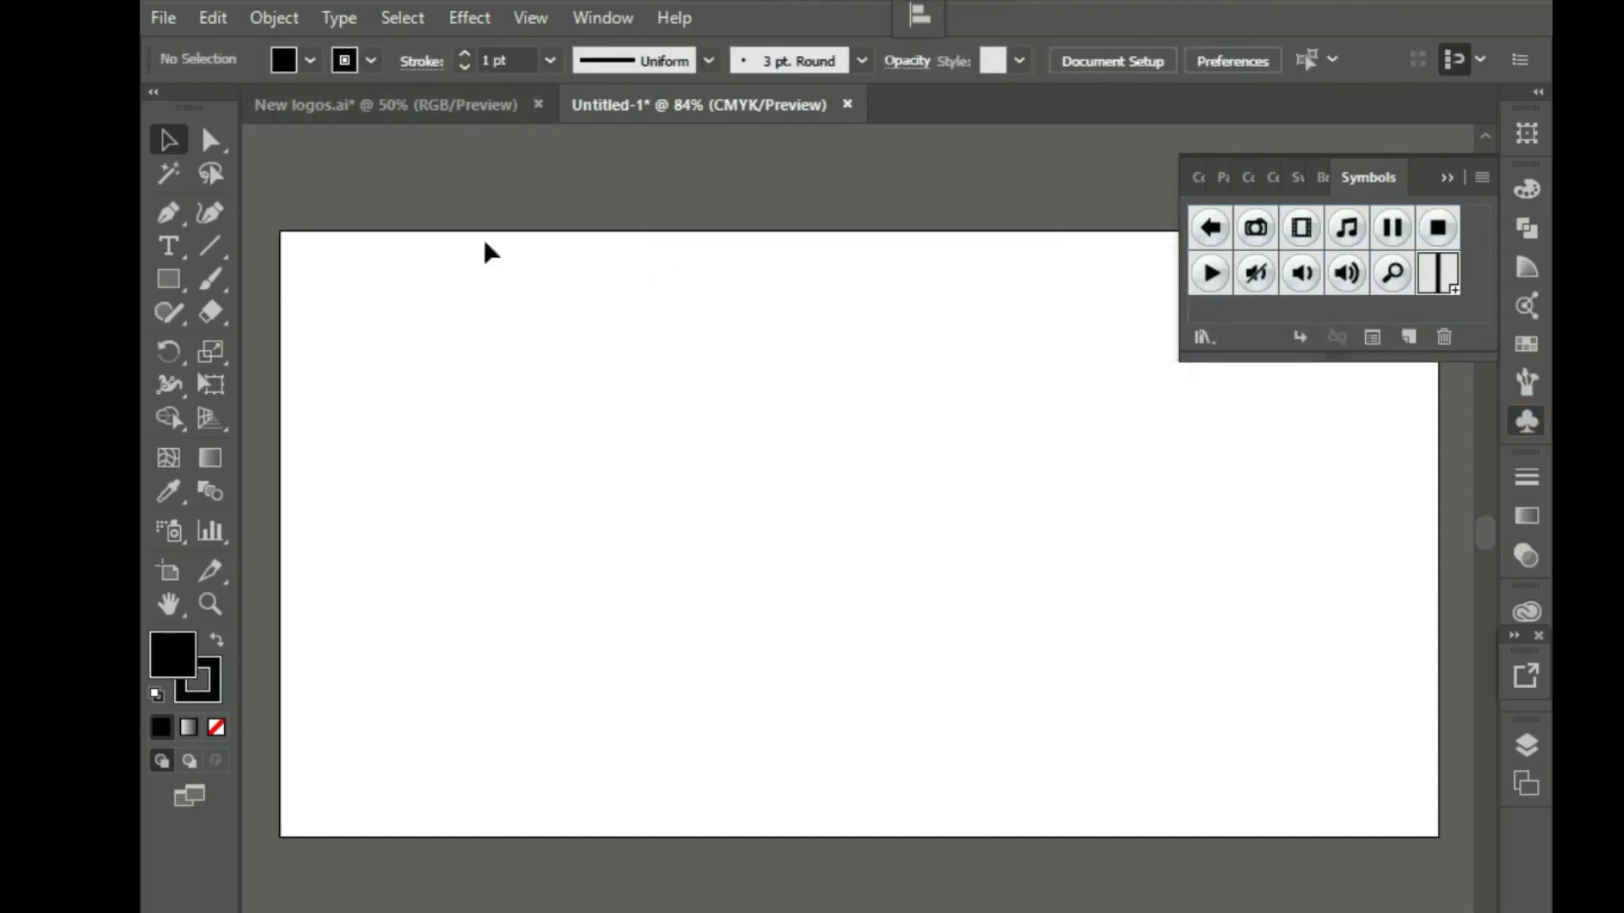
Draw a wider tall black rectangle and nudge it up-left, just left of centre
drag(168, 278, 304, 288)
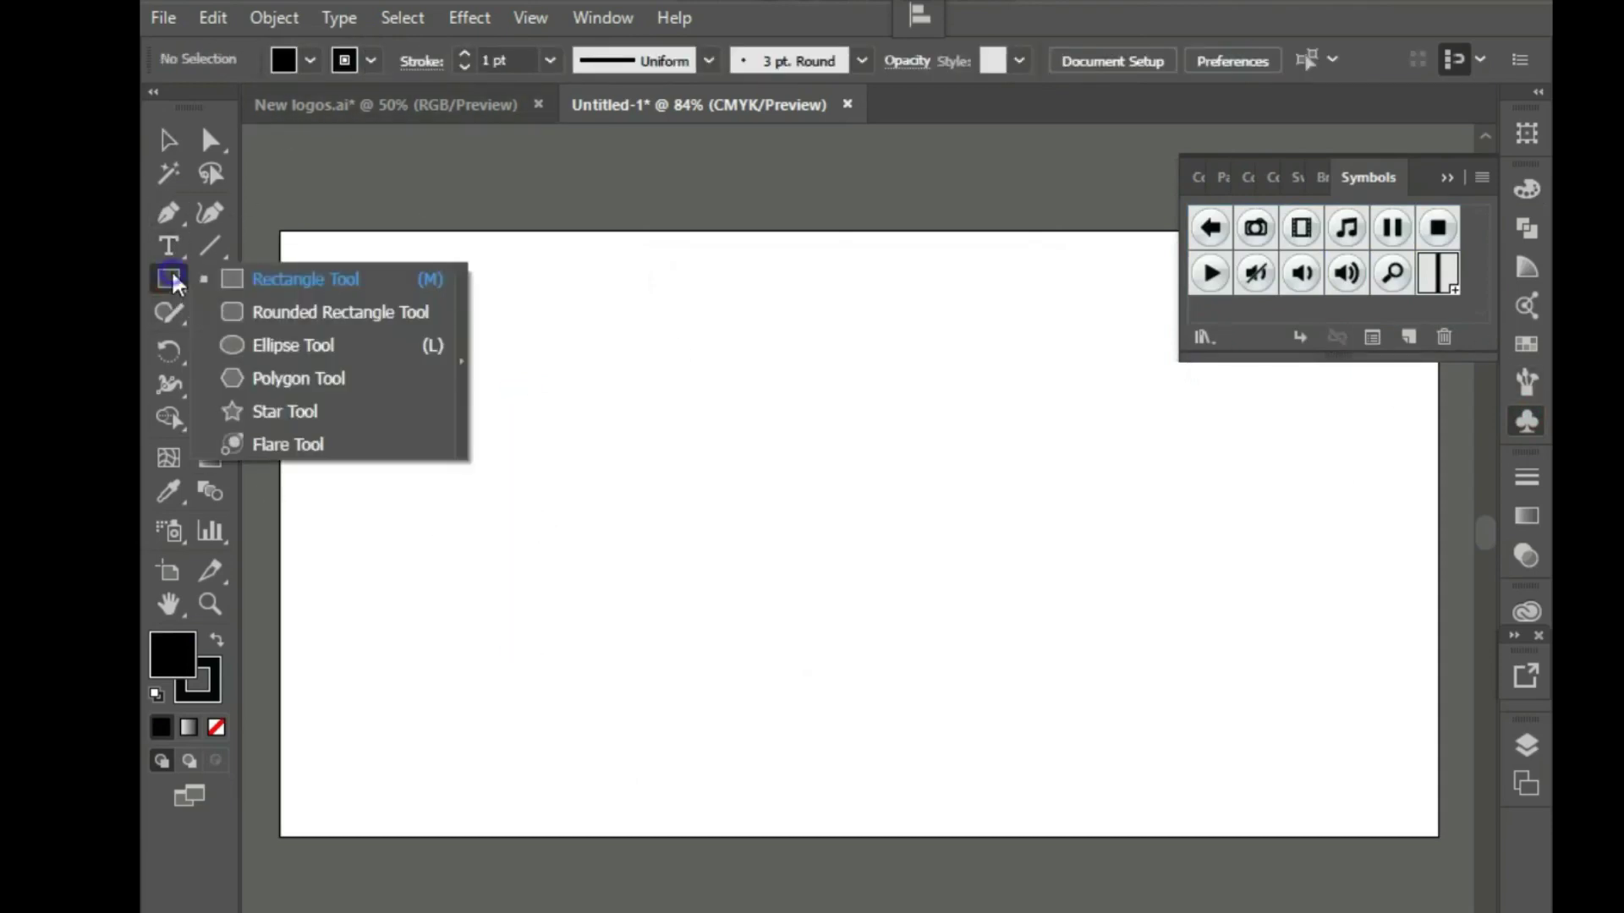
drag(650, 443, 711, 706)
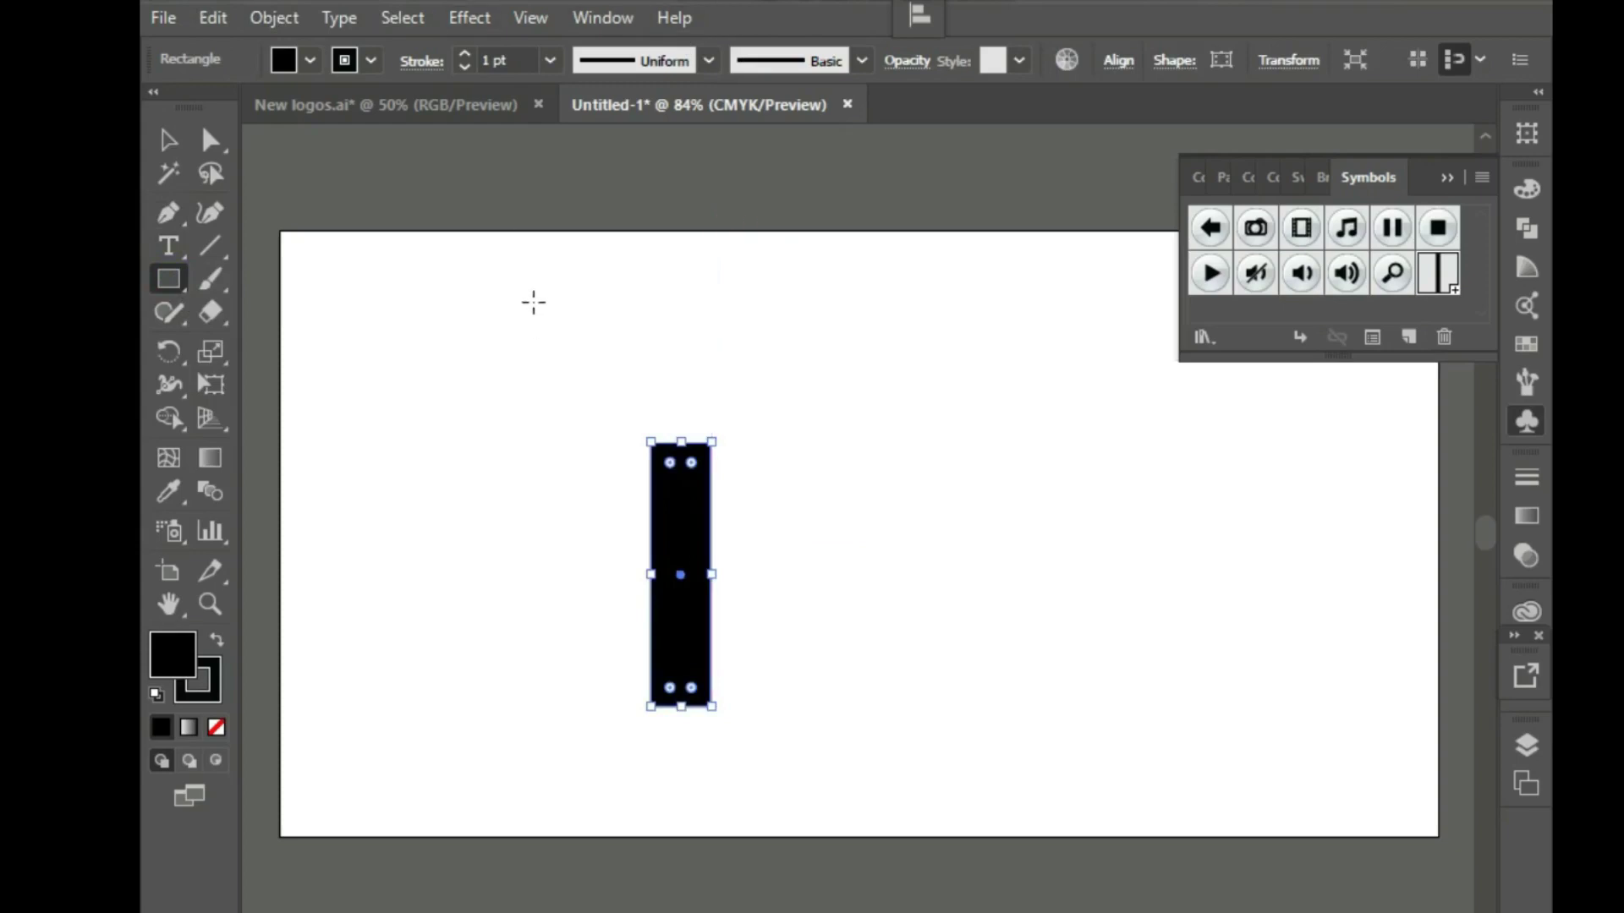
key(v)
click(882, 573)
drag(695, 541, 644, 518)
click(1447, 176)
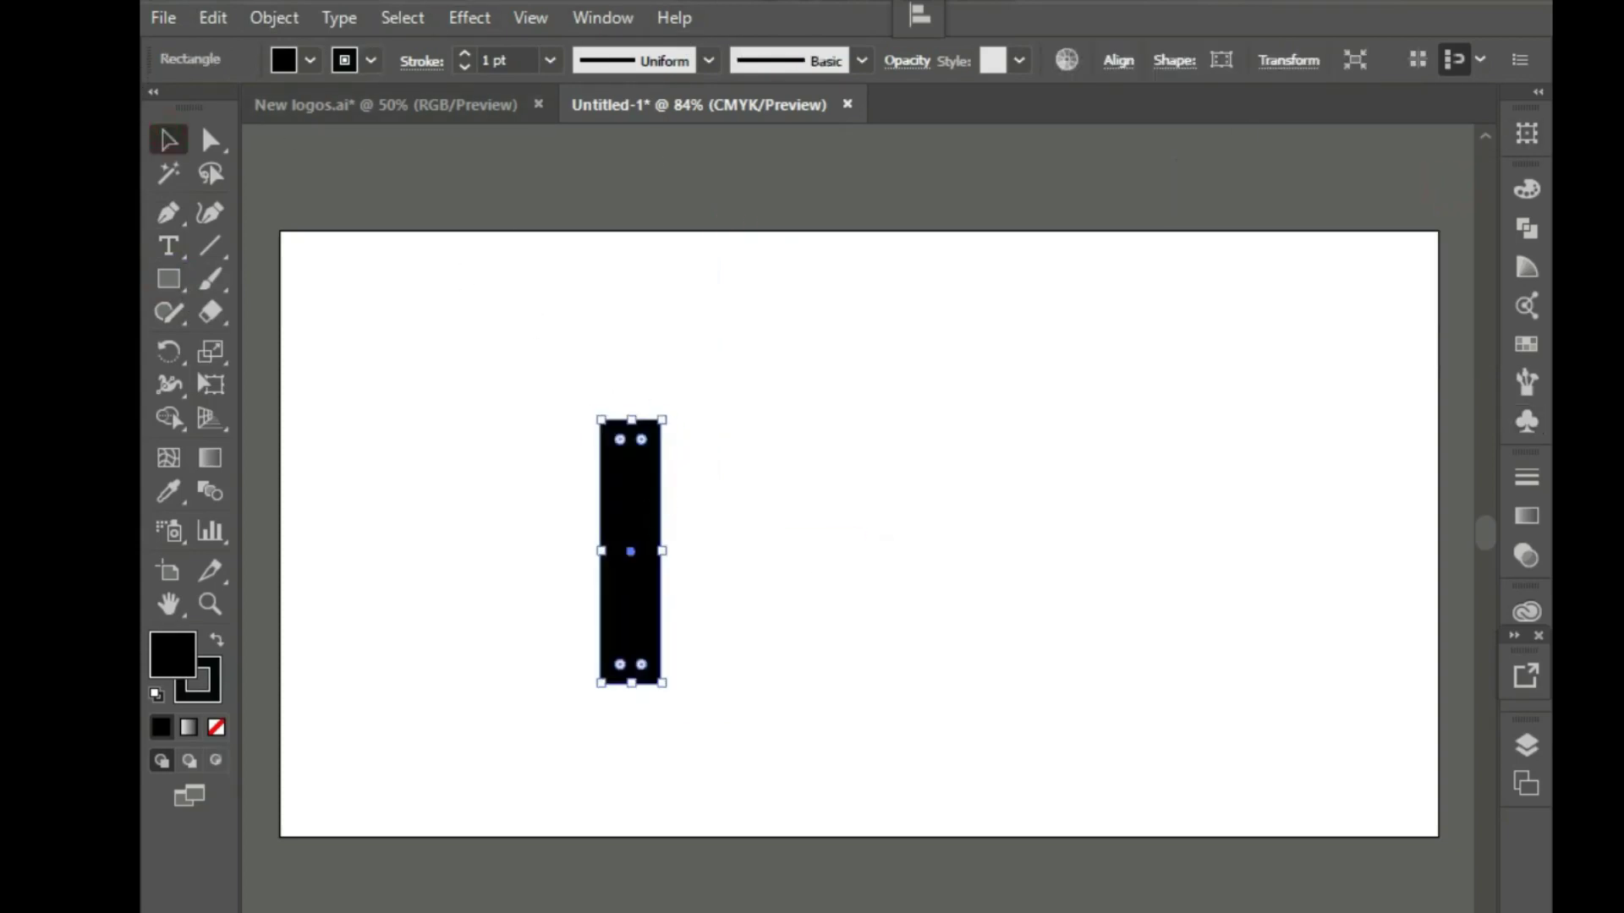
click(470, 17)
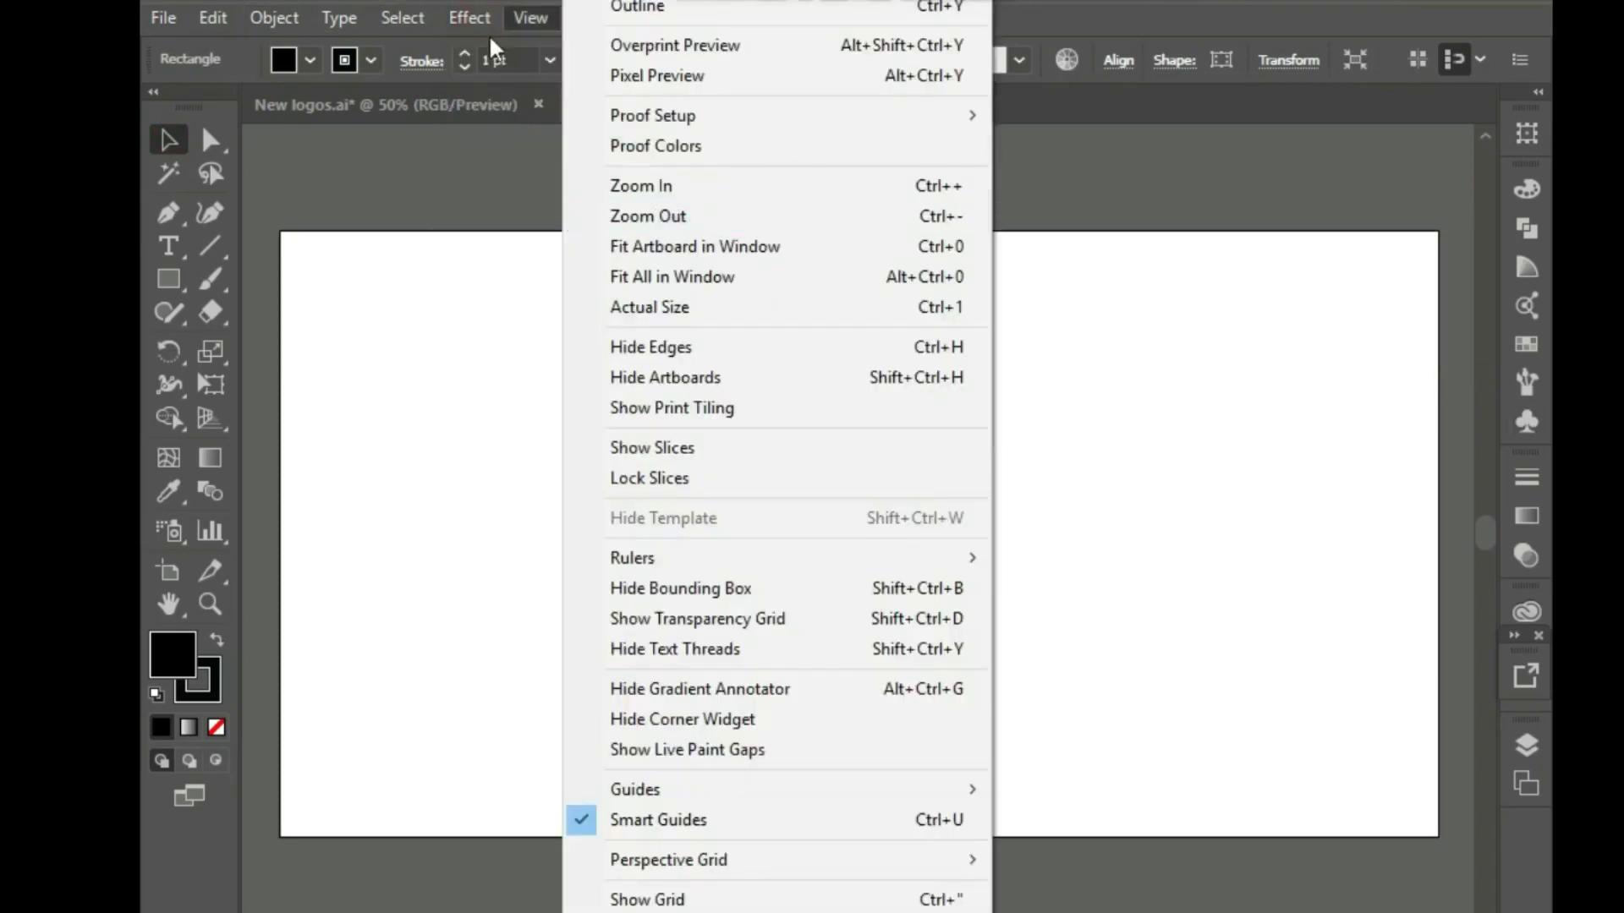
mouse_move(533, 175)
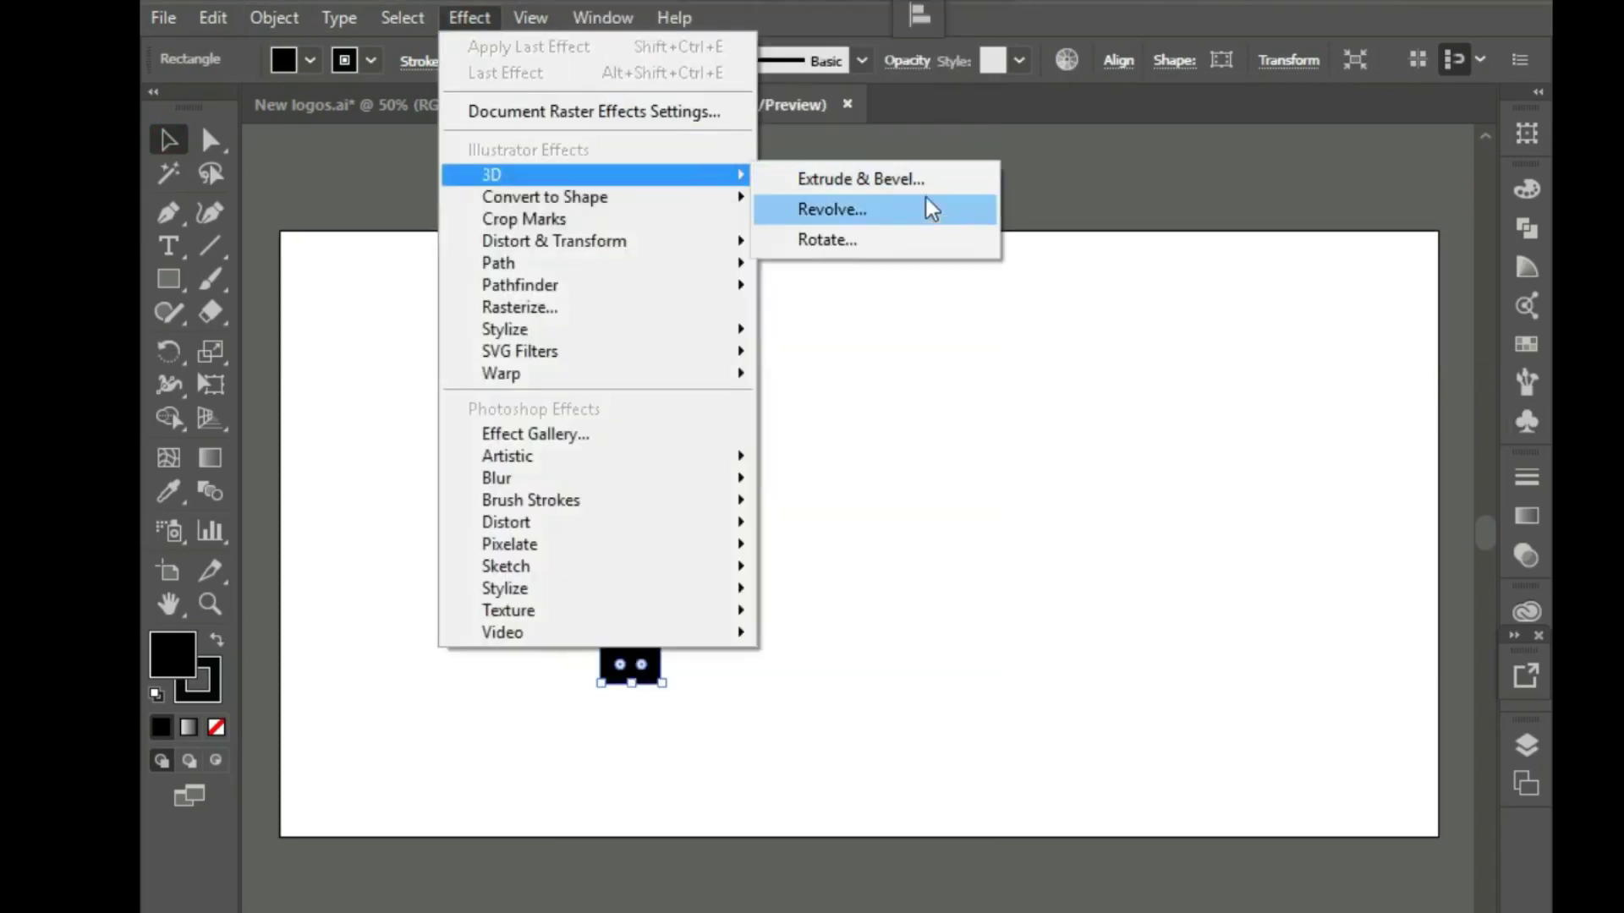
Revolve the rectangle into a black 3D cylinder with Preview on
click(913, 201)
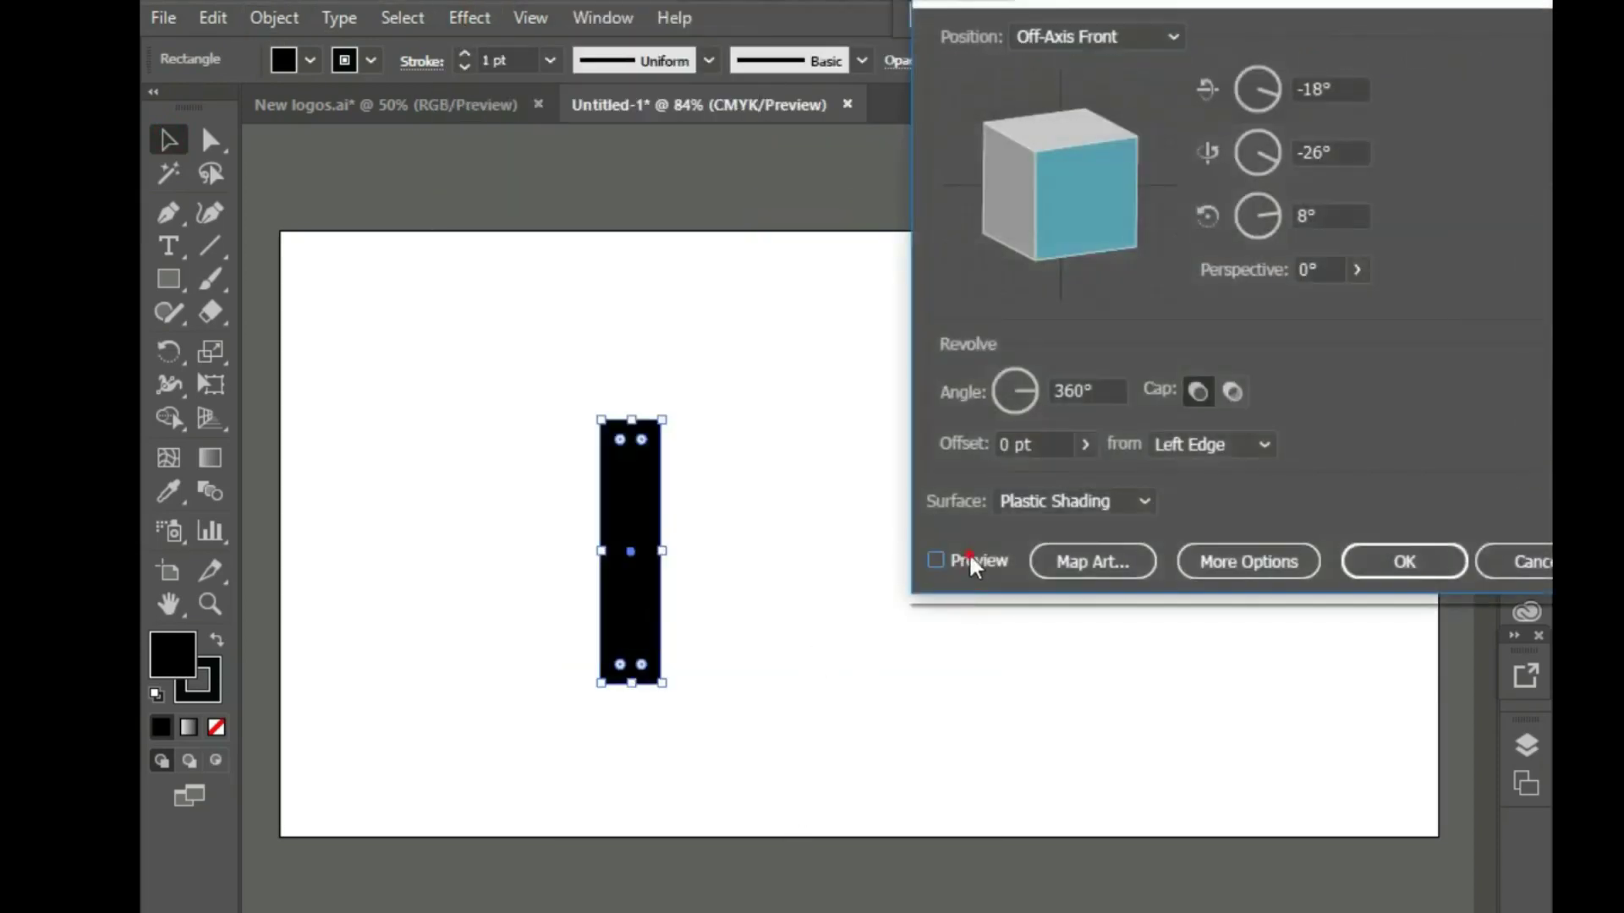
click(976, 559)
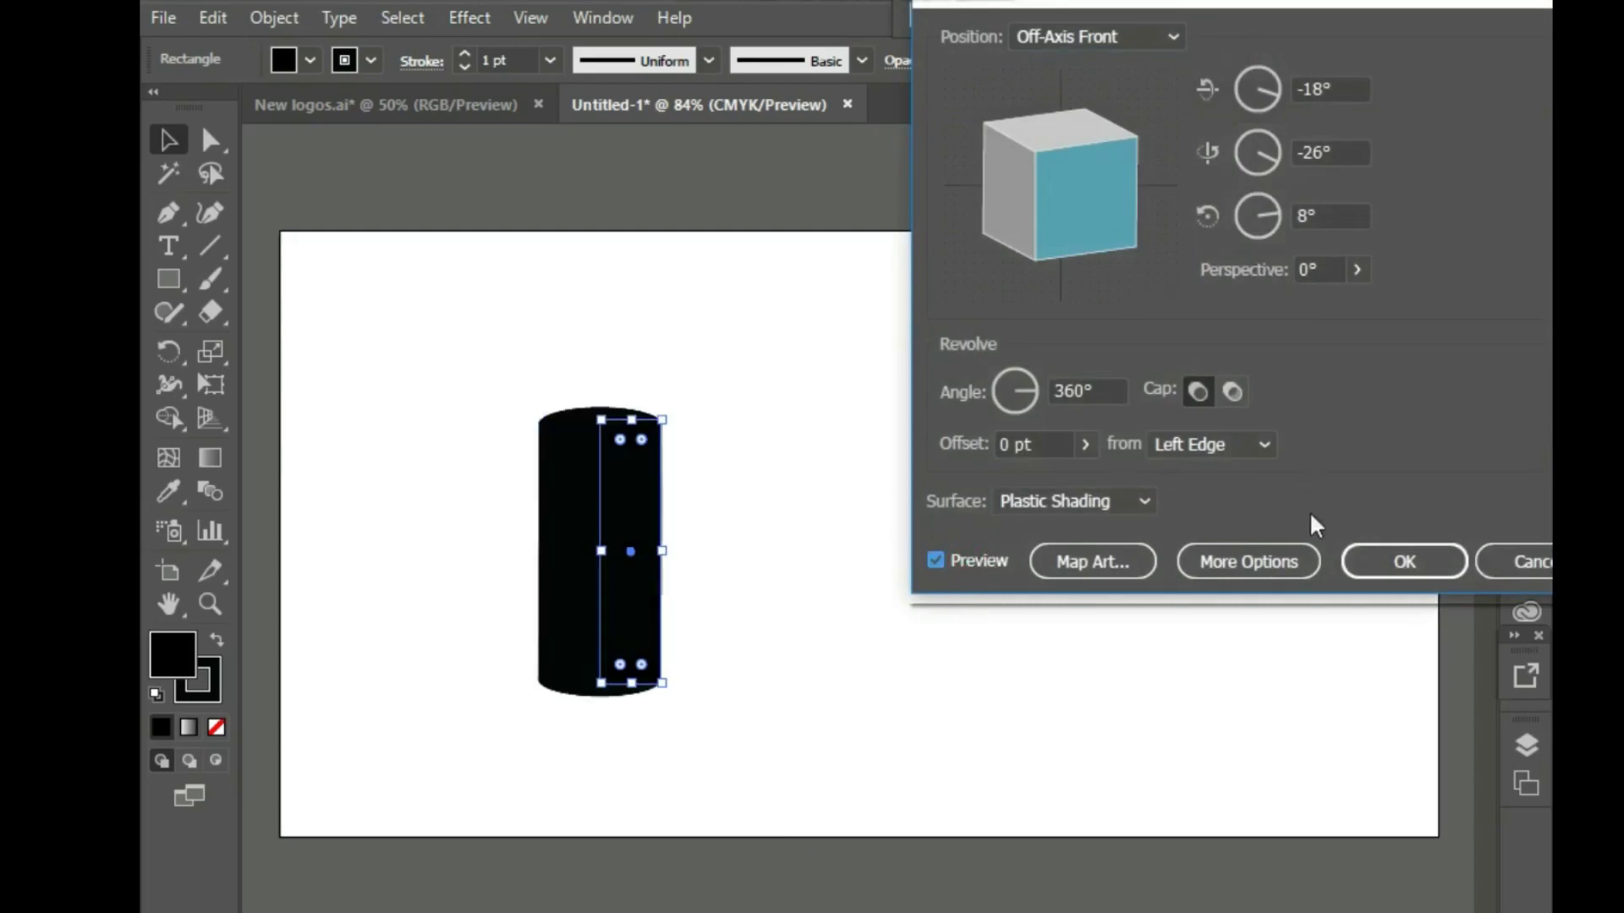
click(1093, 563)
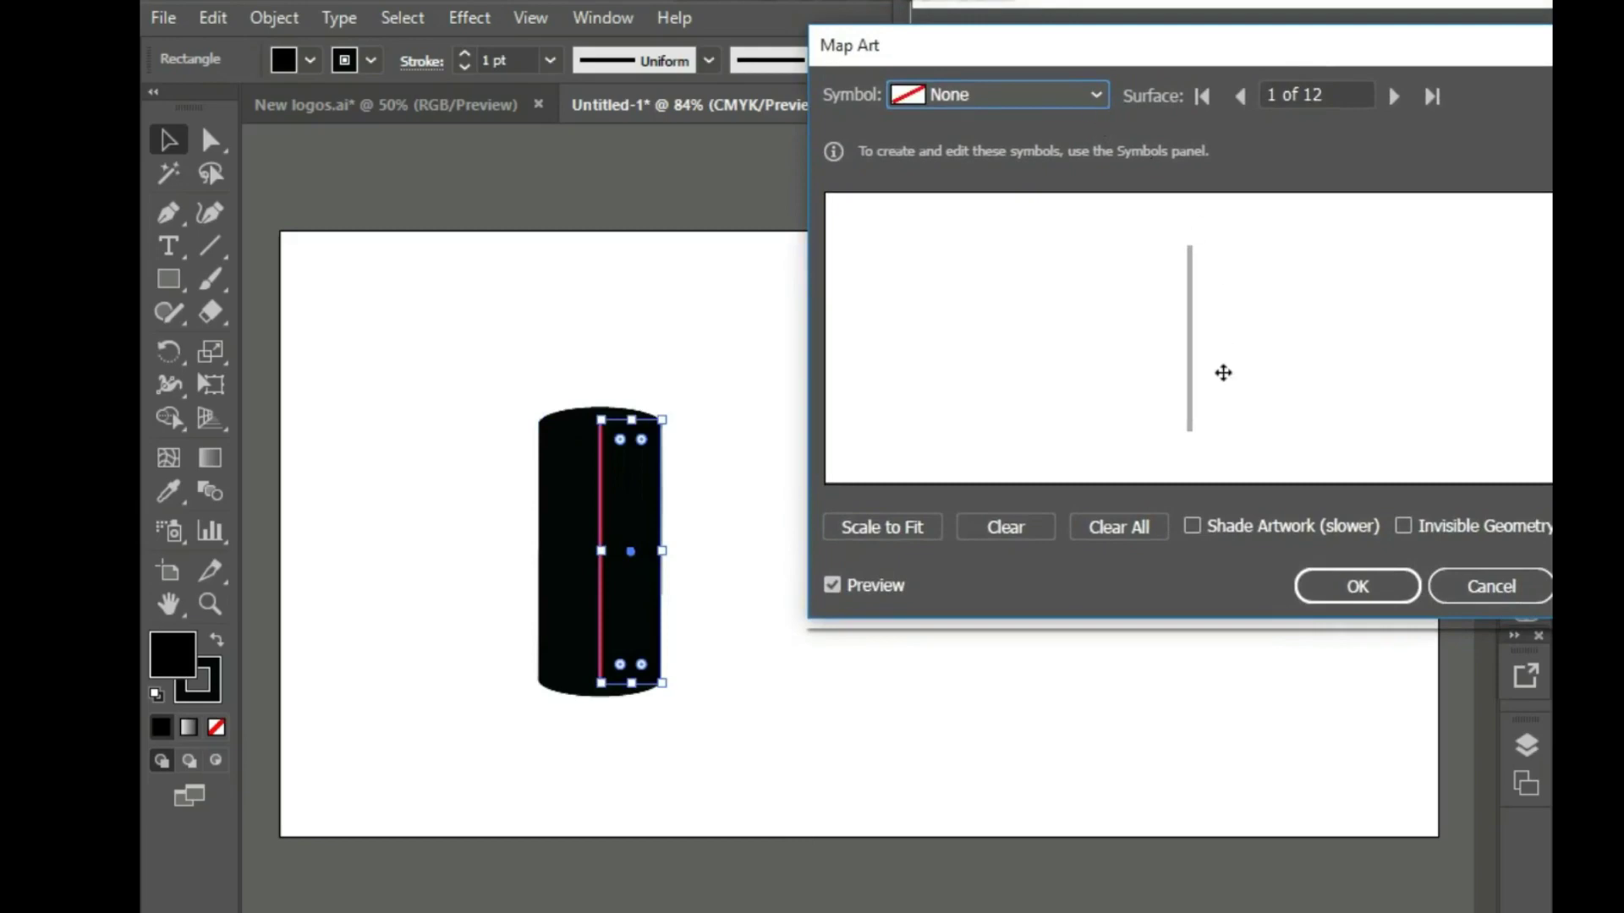
Map the bar symbol onto the cylinder surface, shortening it, with shading enabled
click(1422, 524)
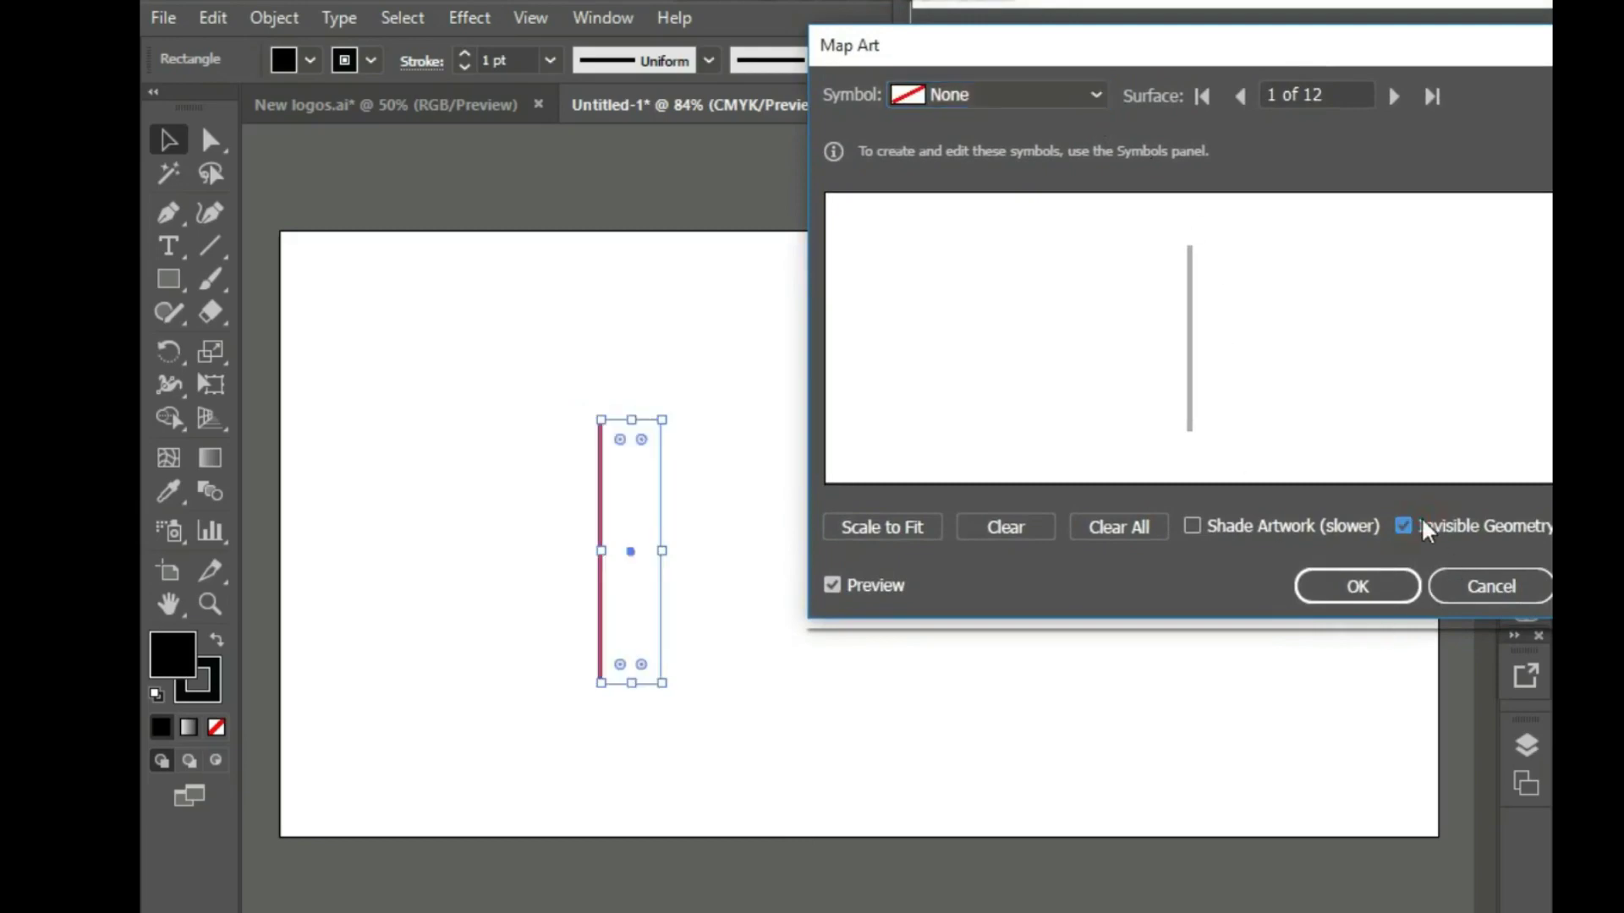
click(1074, 93)
click(1025, 491)
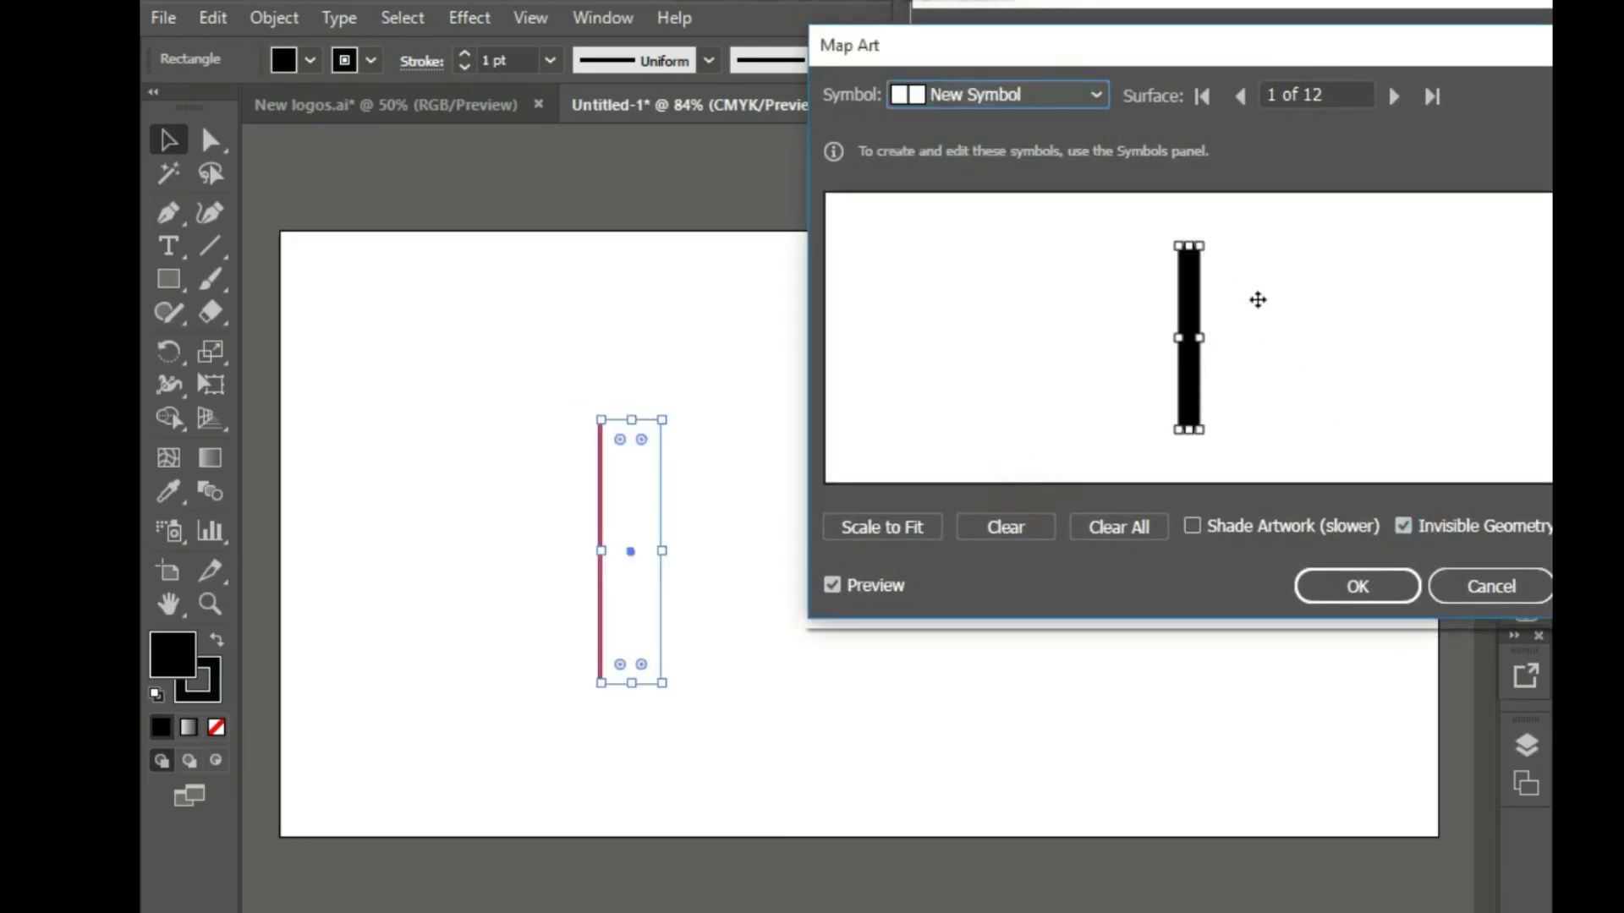
mouse_move(1188, 312)
mouse_down()
mouse_move(1217, 311)
mouse_move(1189, 311)
mouse_up()
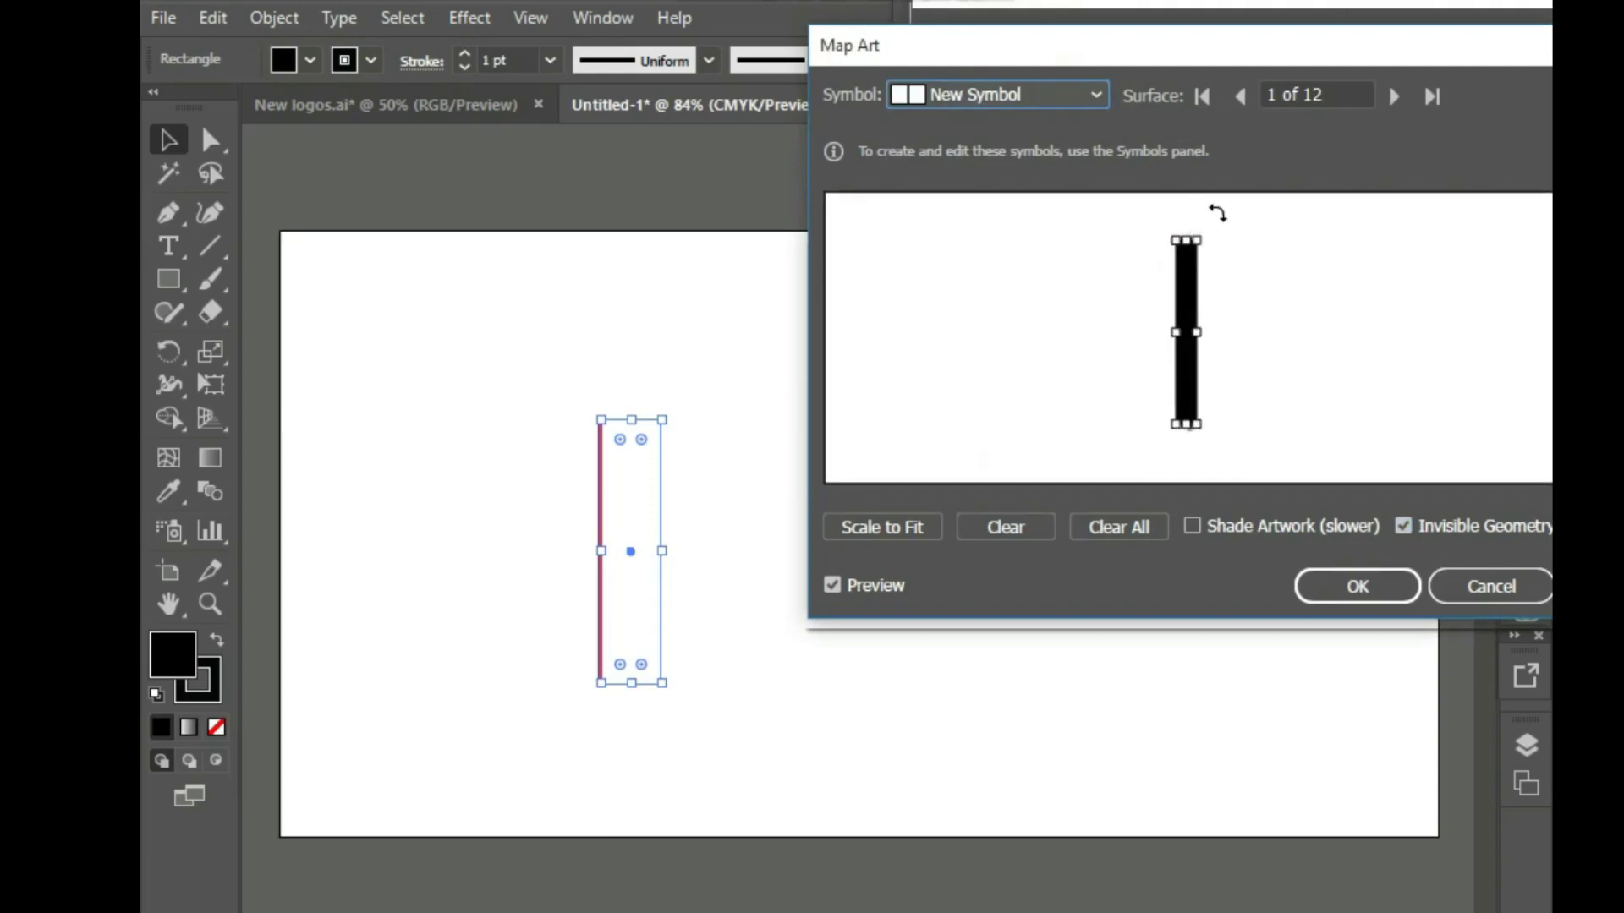
mouse_move(1196, 239)
mouse_down()
mouse_move(1161, 307)
mouse_move(1162, 349)
mouse_move(1195, 339)
mouse_up()
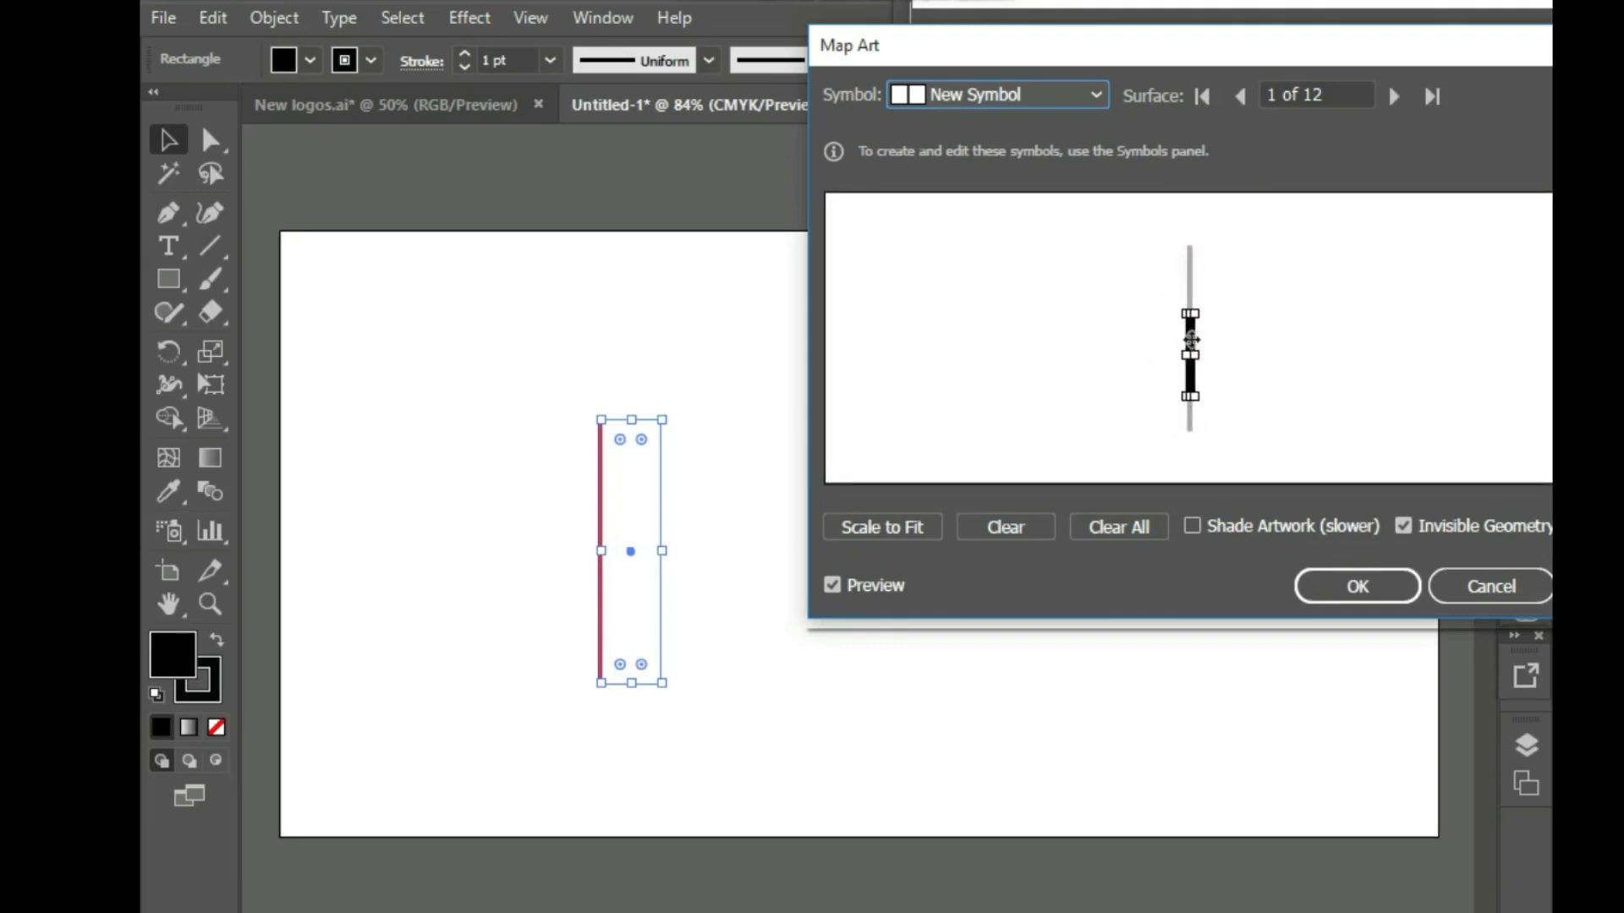
click(1424, 531)
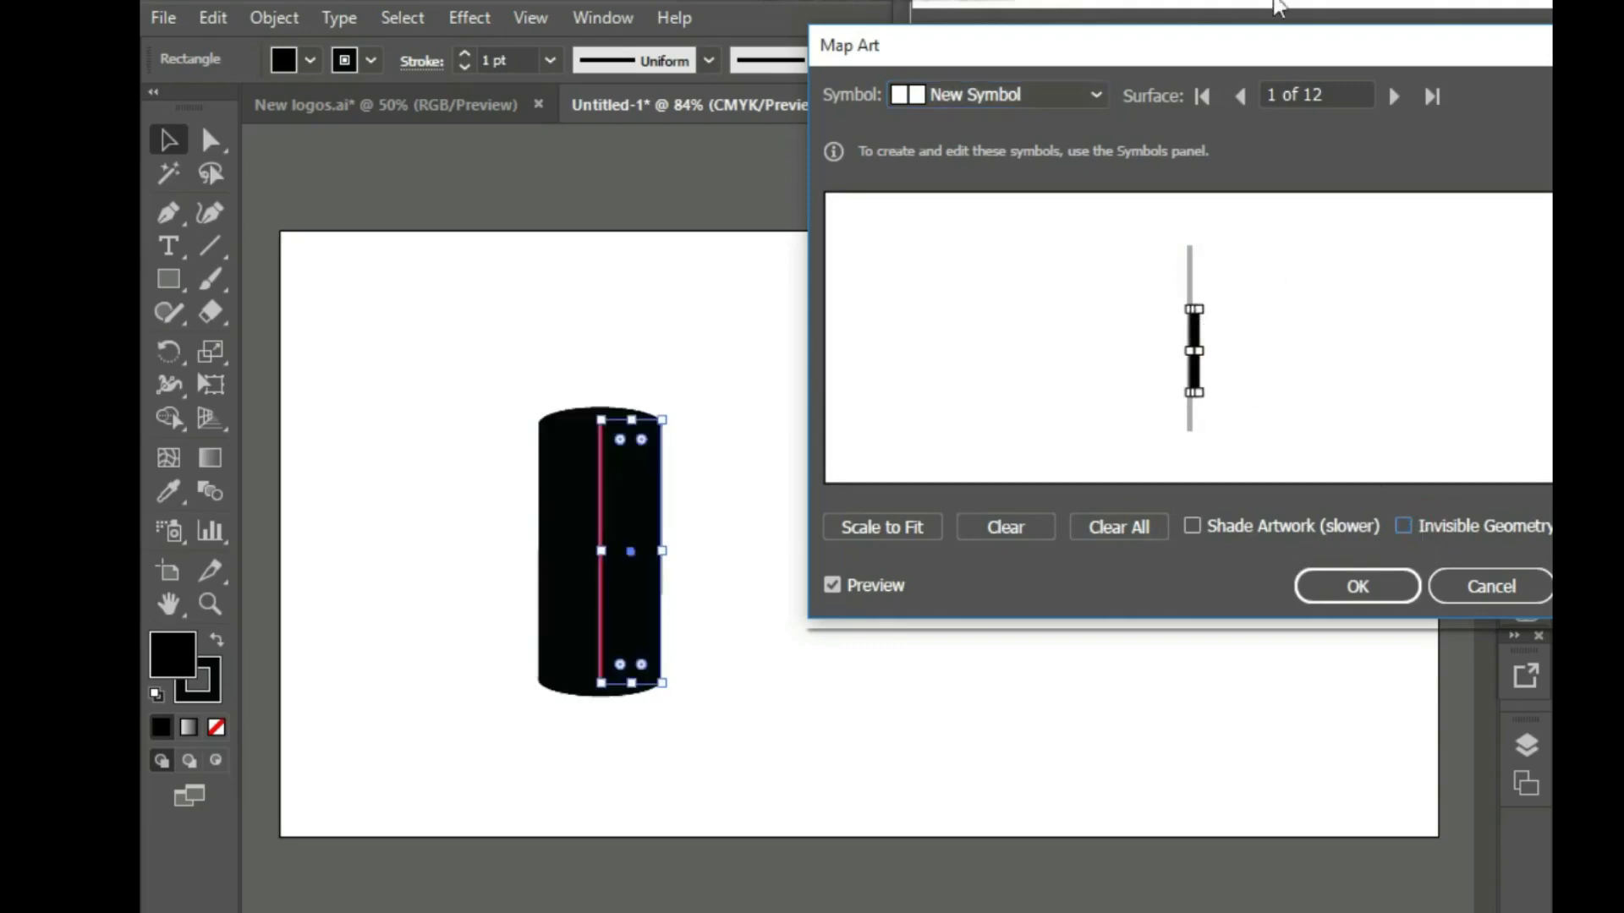
drag(1307, 55, 1184, 65)
click(1195, 532)
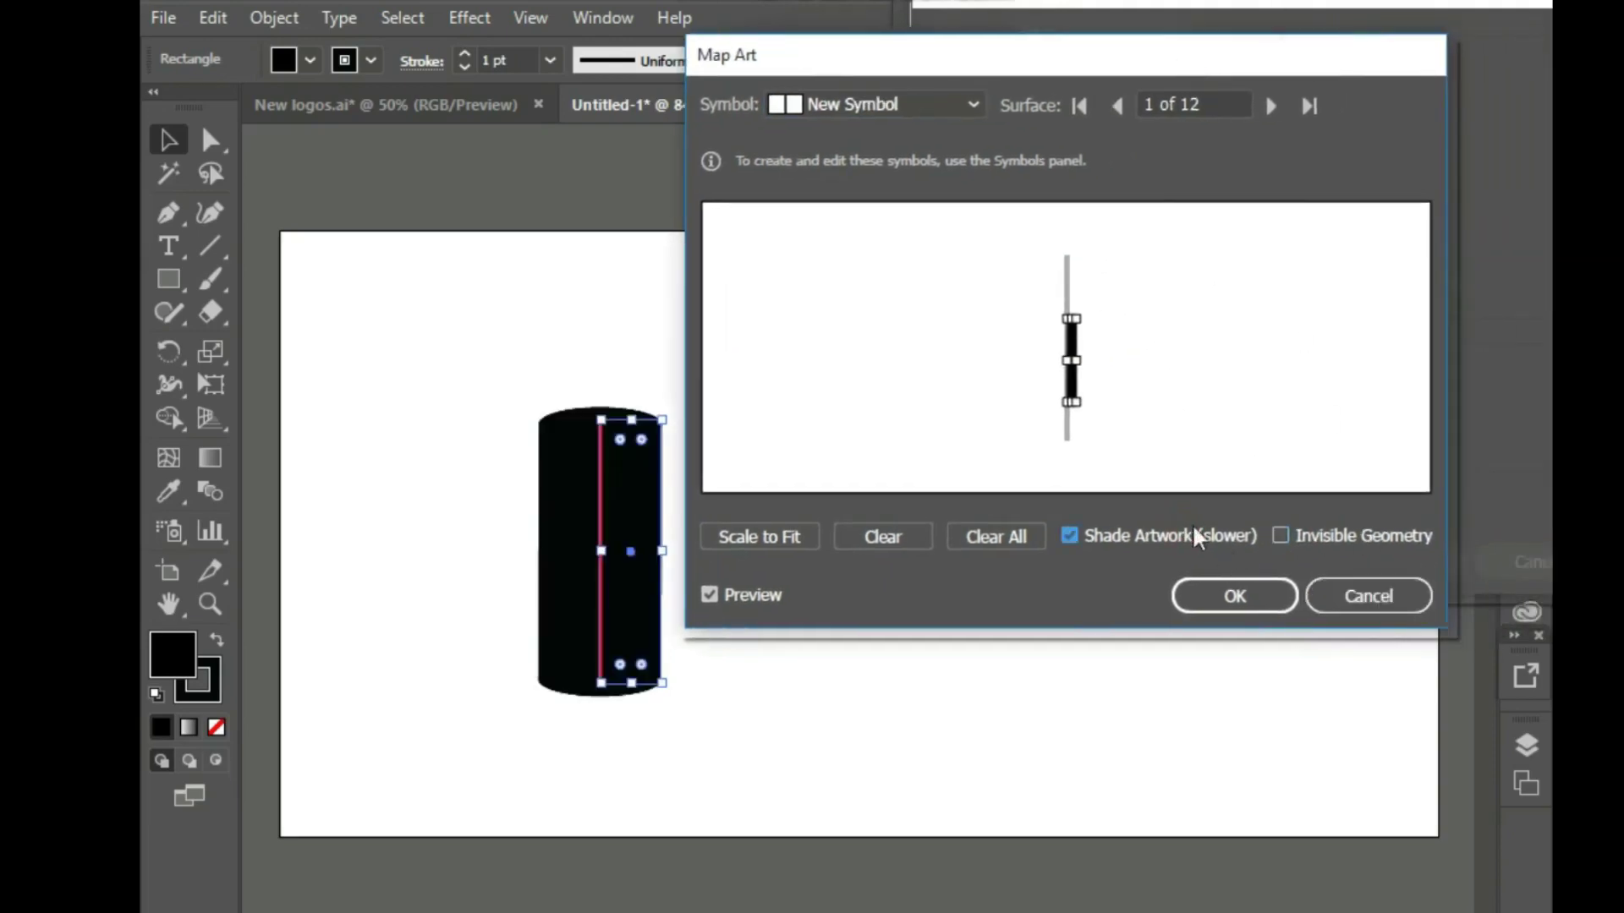
click(1326, 535)
Tilt the revolved cylinder to a custom rotation of −15°, −7°, 2°
click(1366, 596)
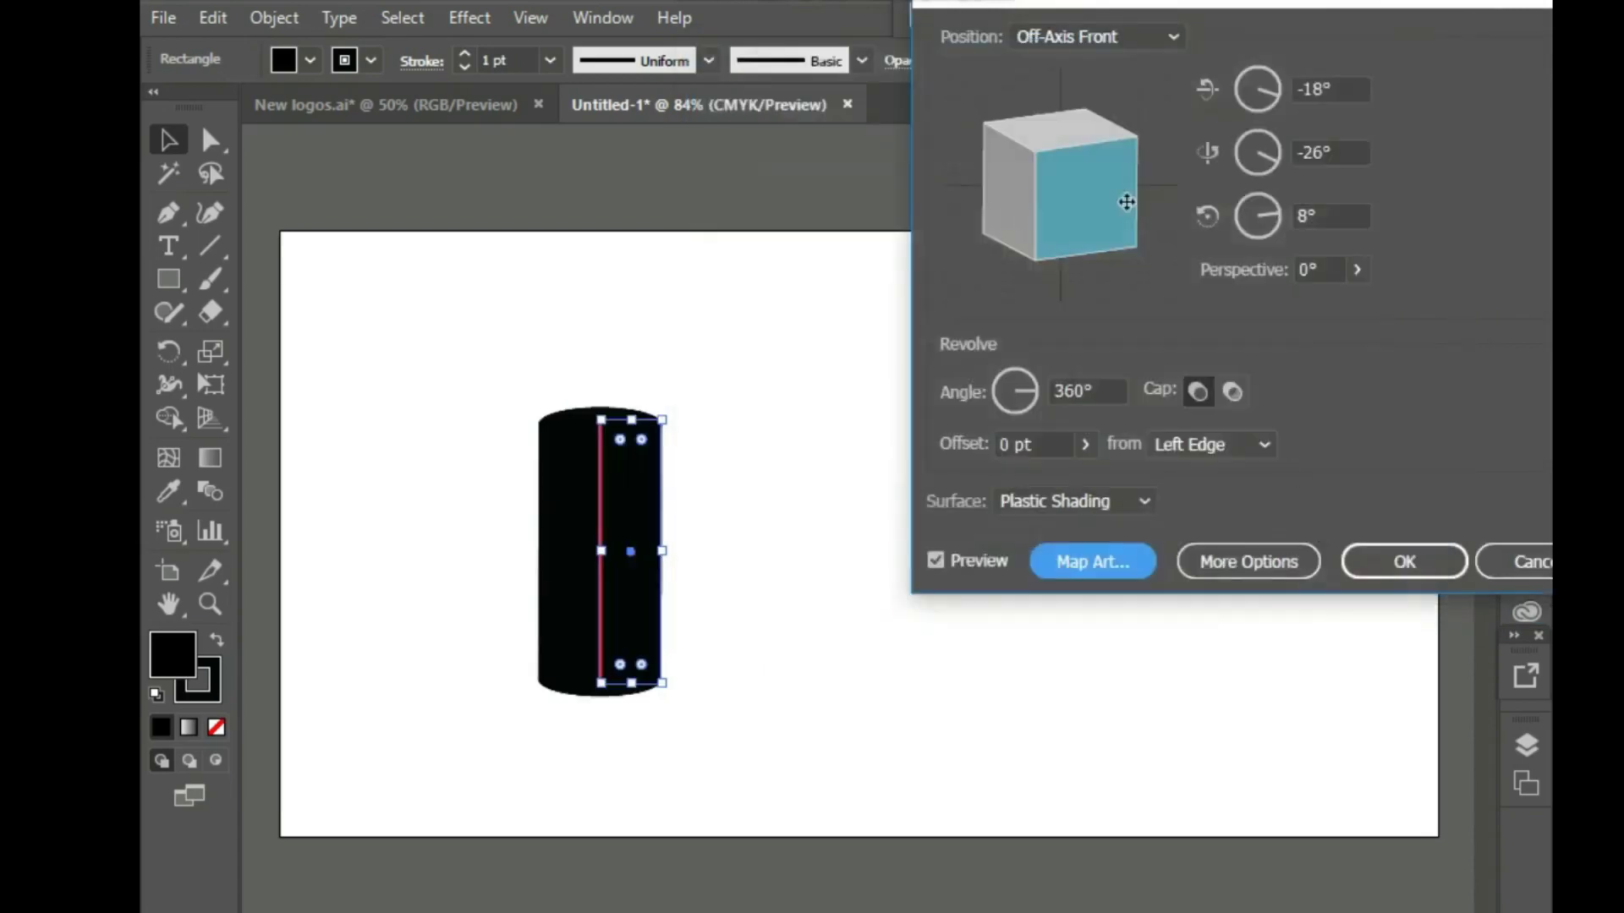
drag(1283, 7, 1146, 103)
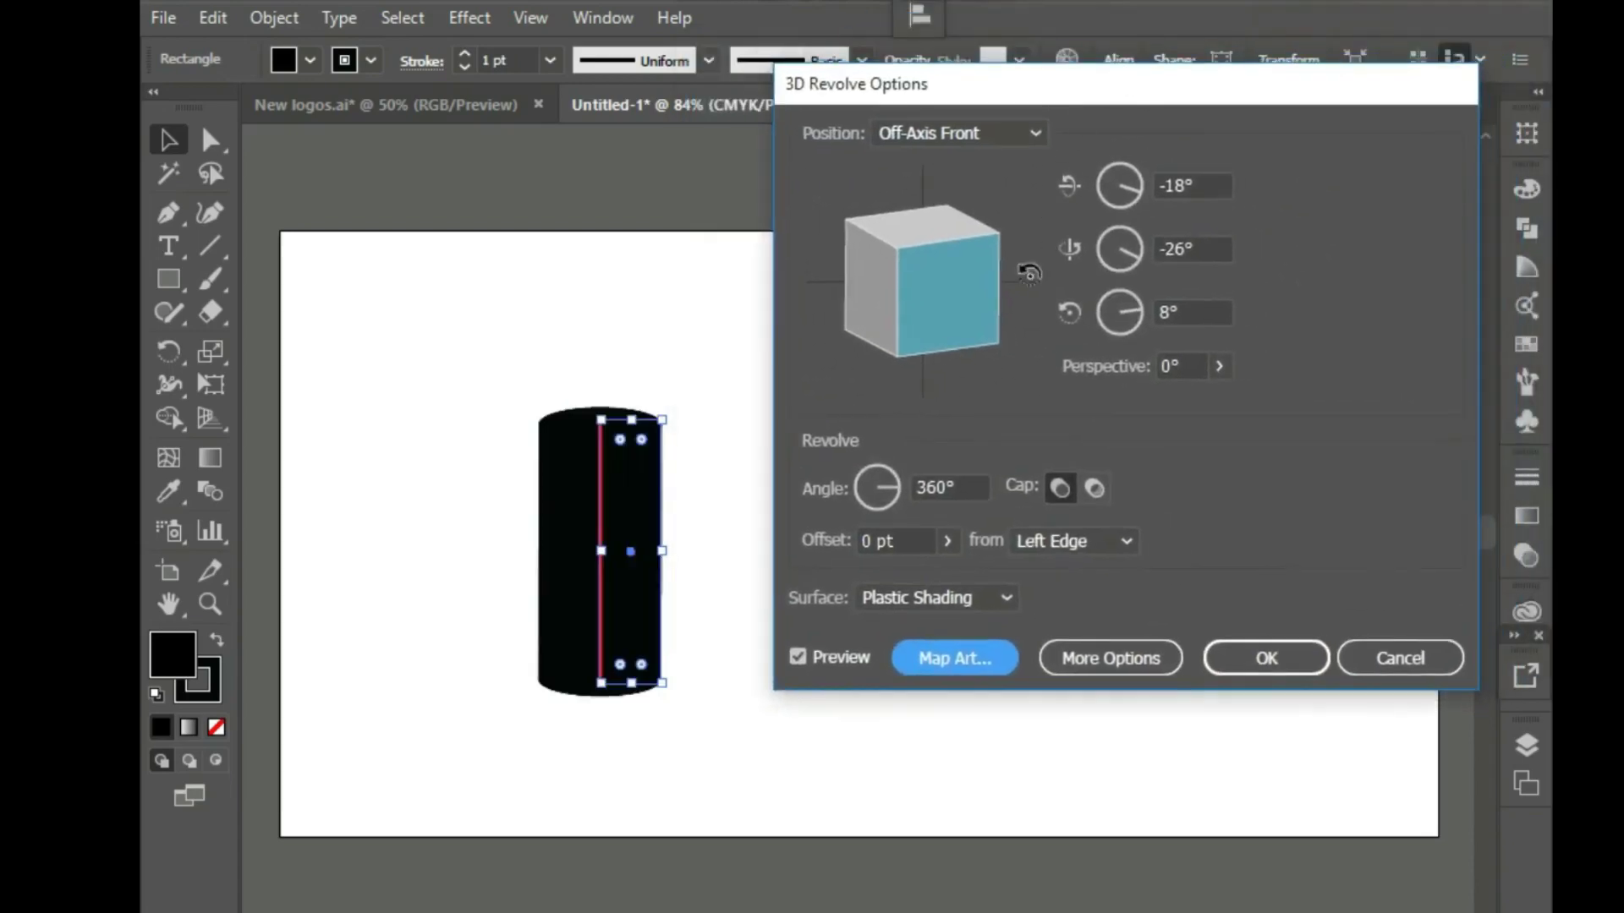
mouse_move(971, 271)
mouse_down()
mouse_move(945, 272)
mouse_move(981, 212)
mouse_up()
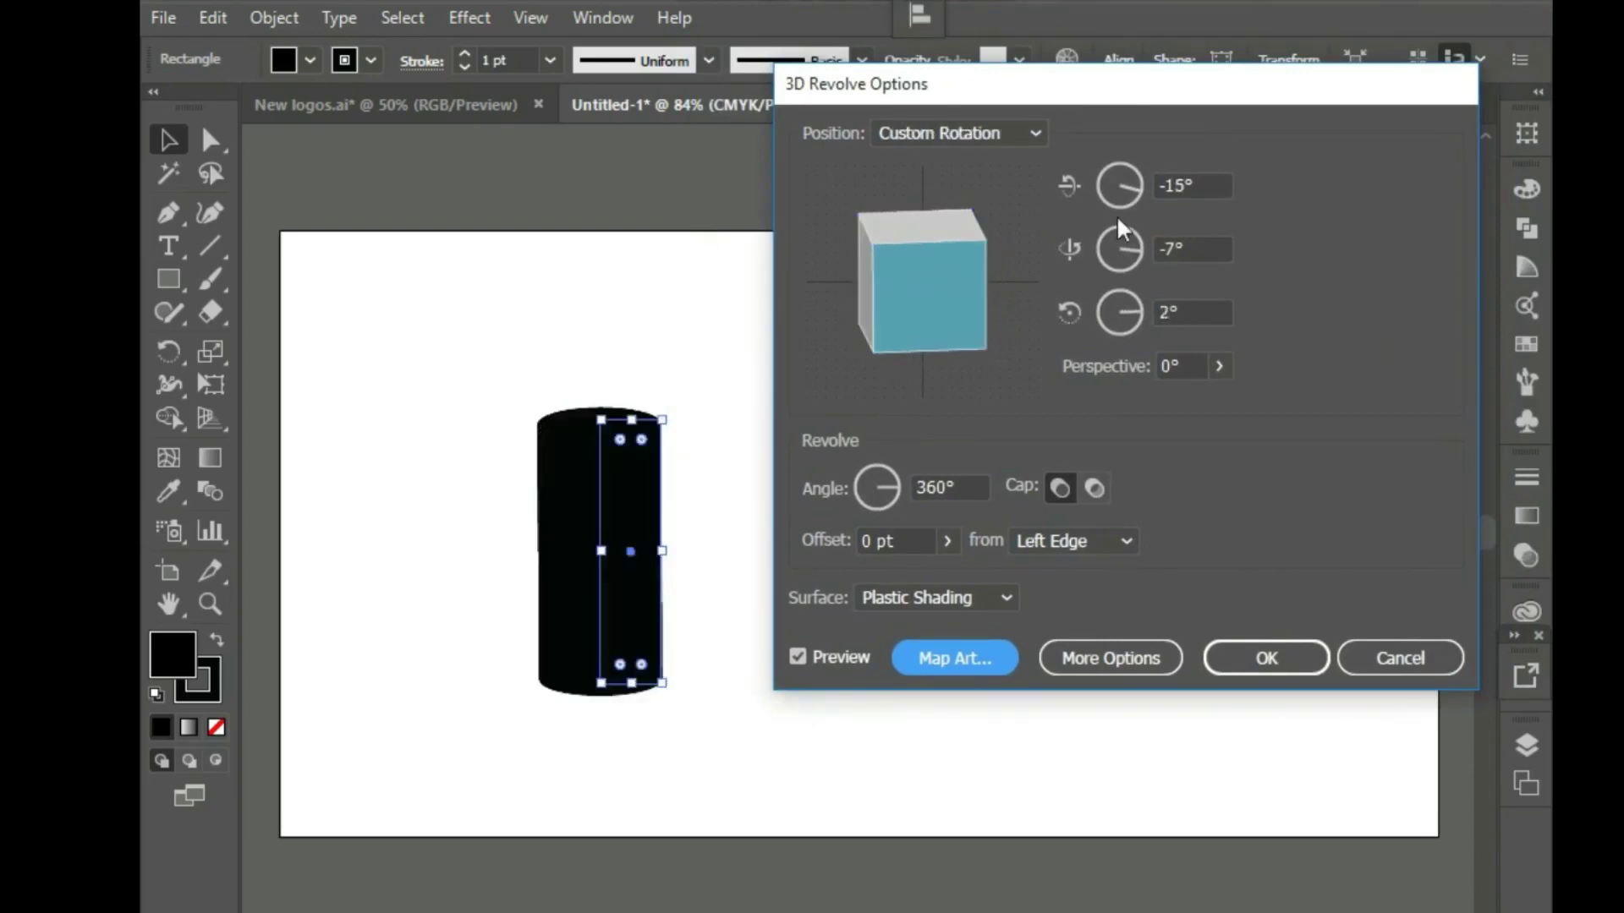
click(1086, 662)
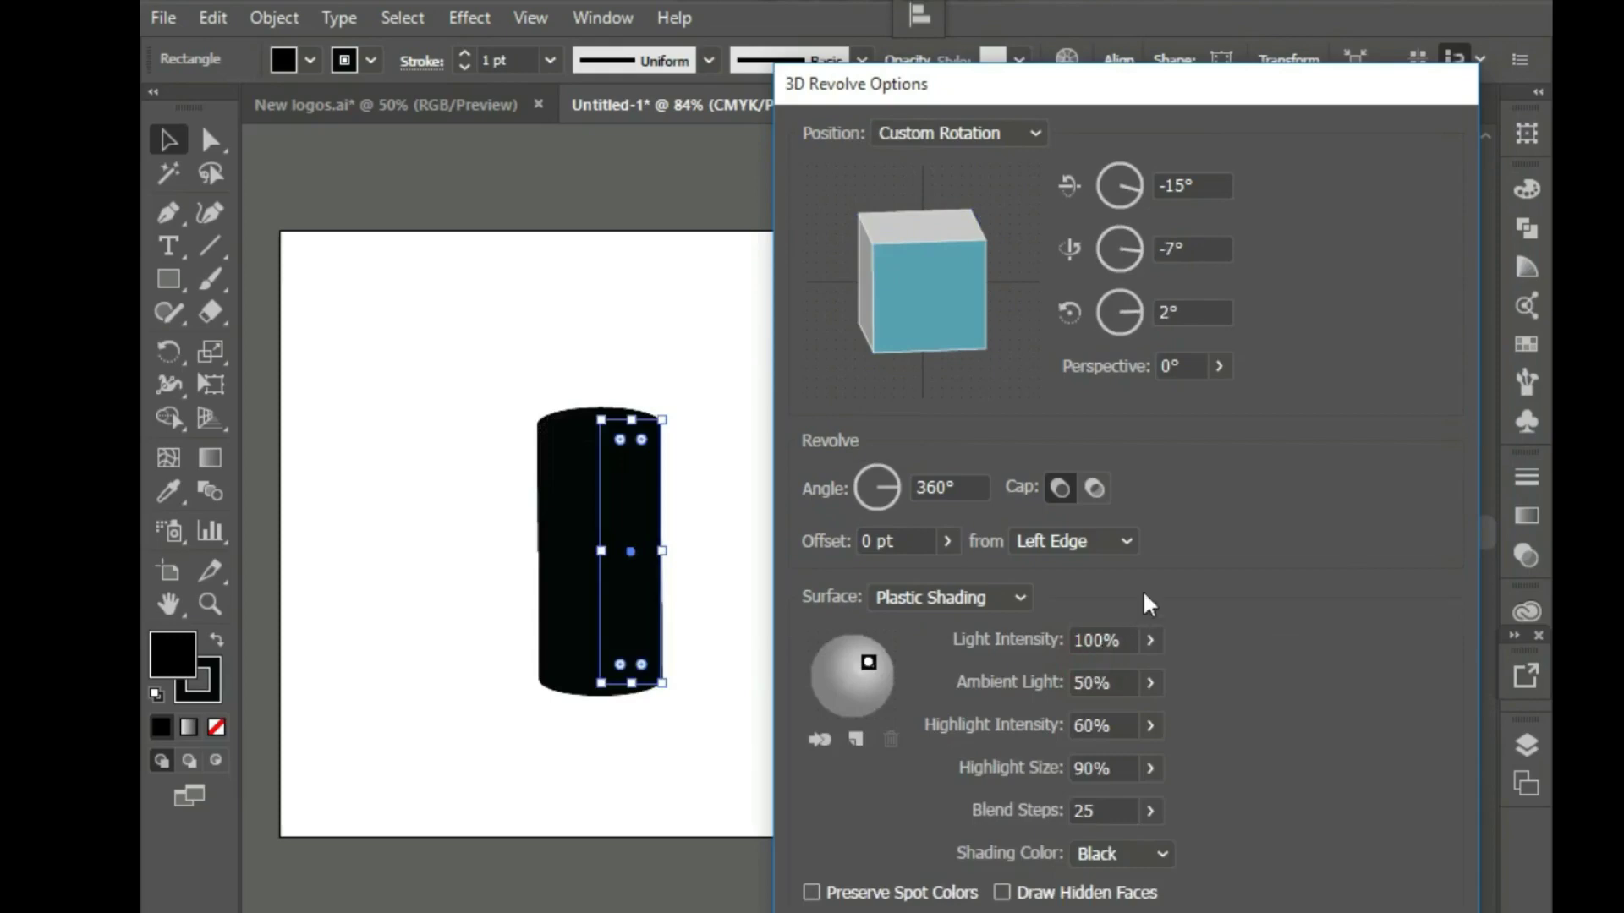
In Map Art, select the side surface (4 of 12) with Invisible Geometry on
click(1018, 906)
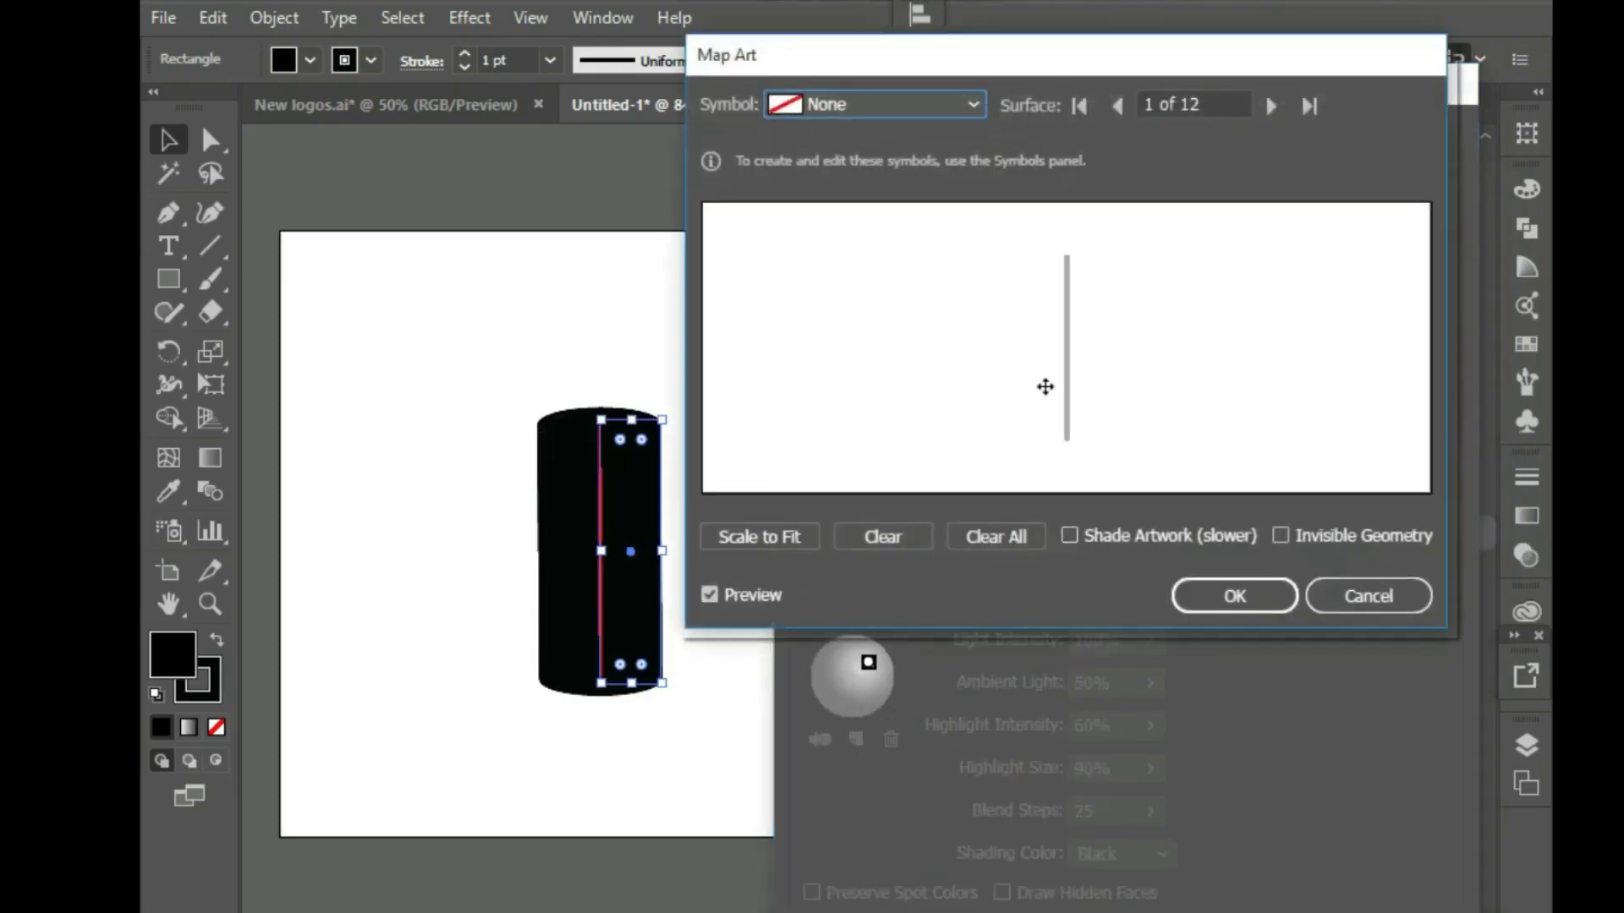
click(1282, 104)
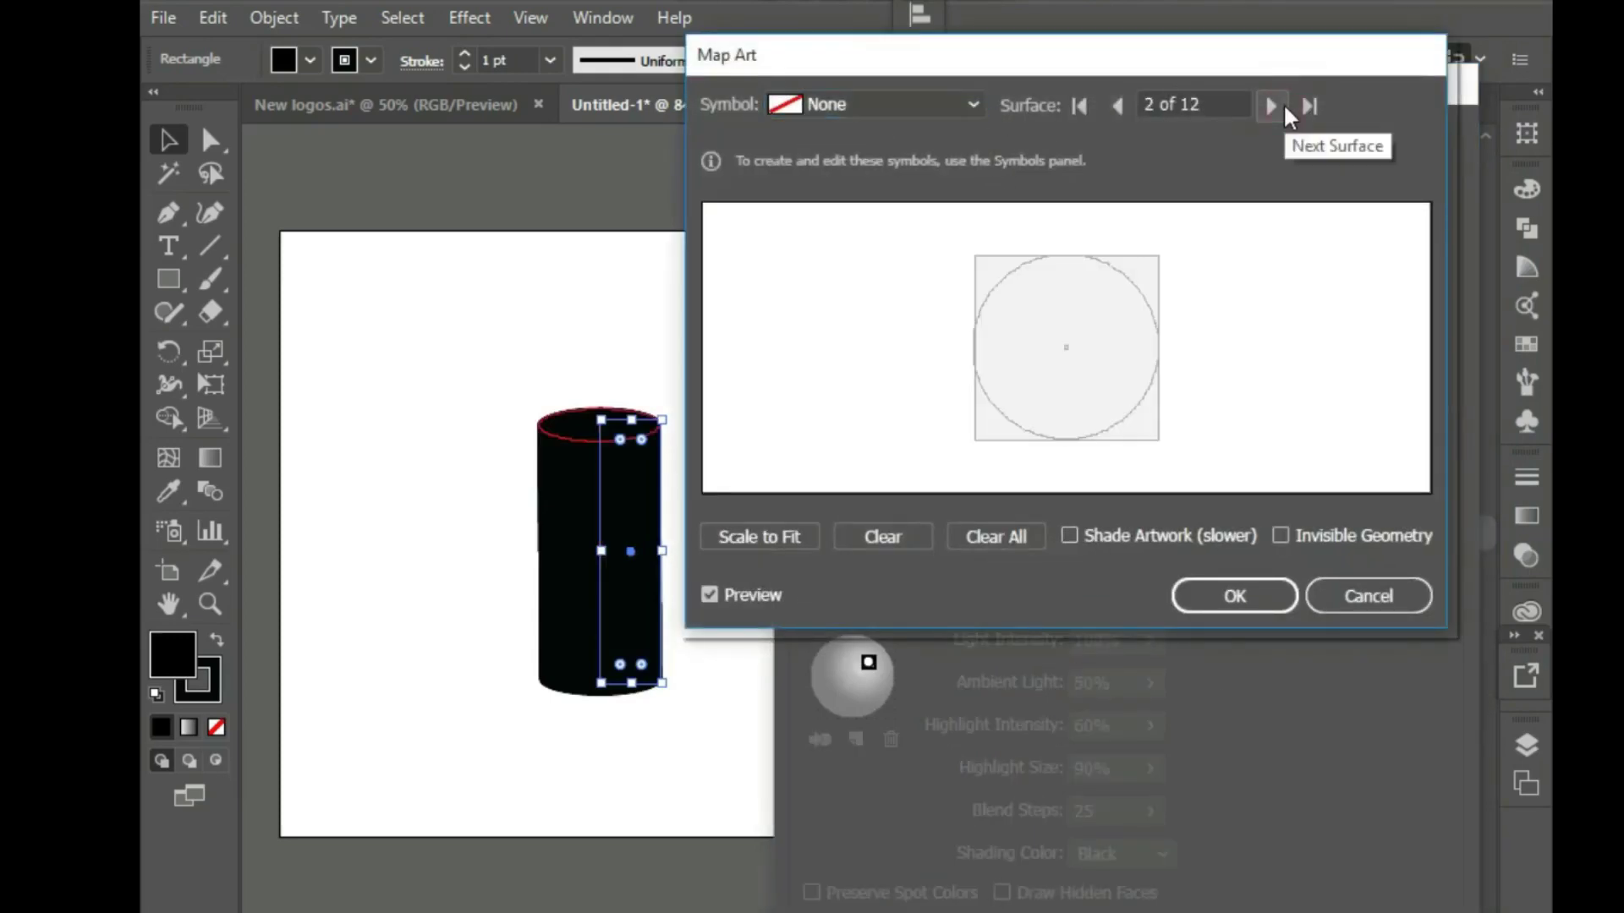
click(1281, 104)
click(1270, 105)
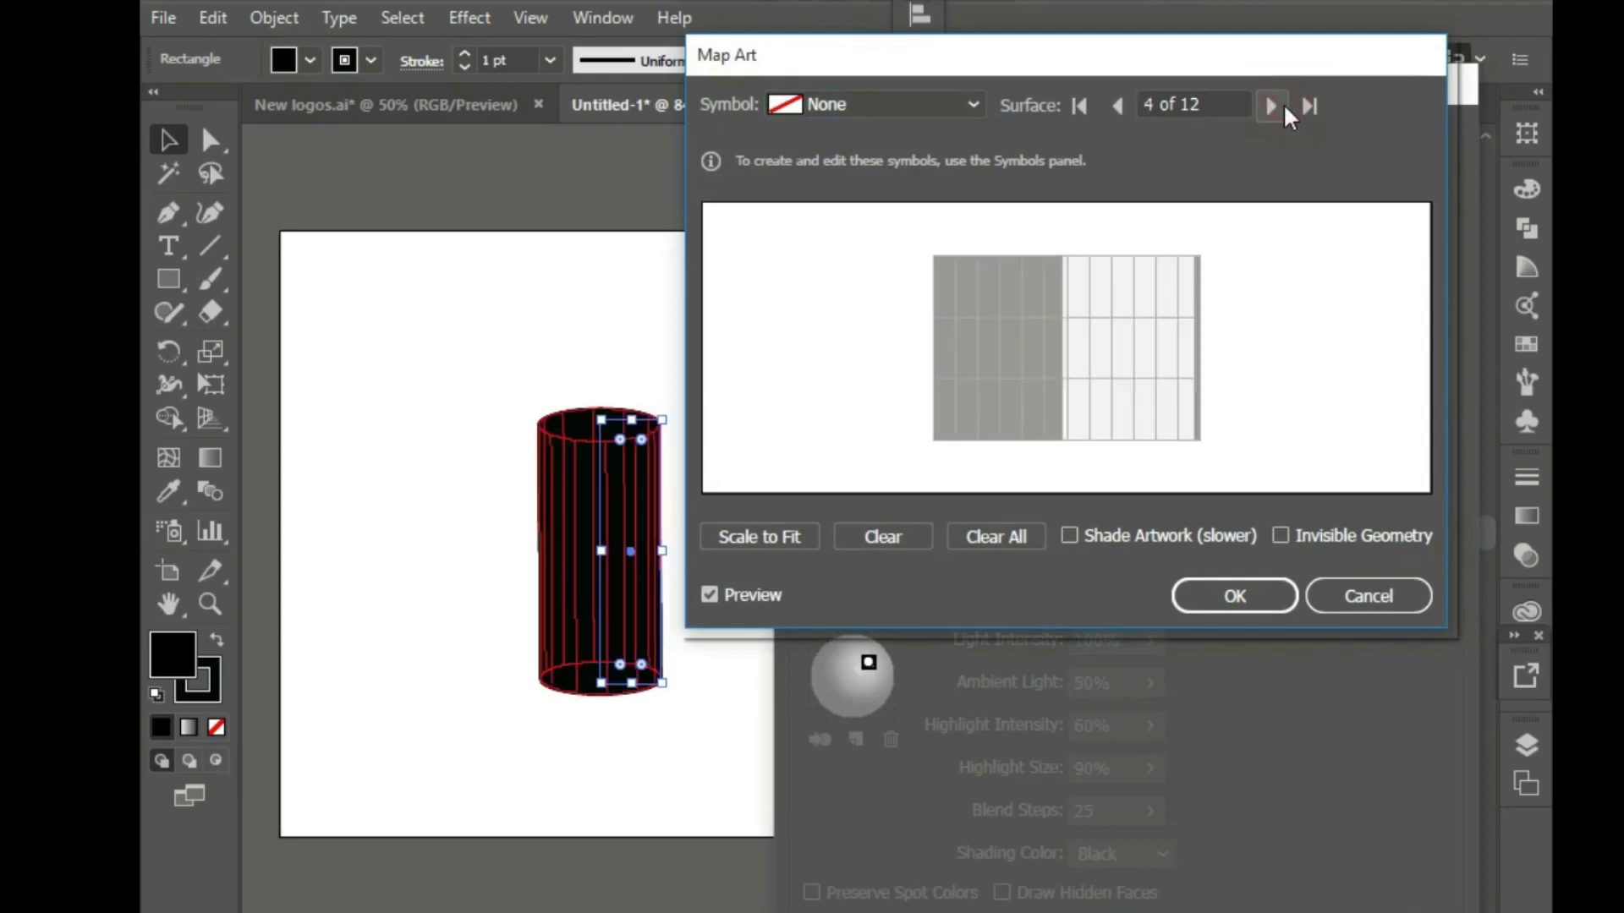
click(1324, 539)
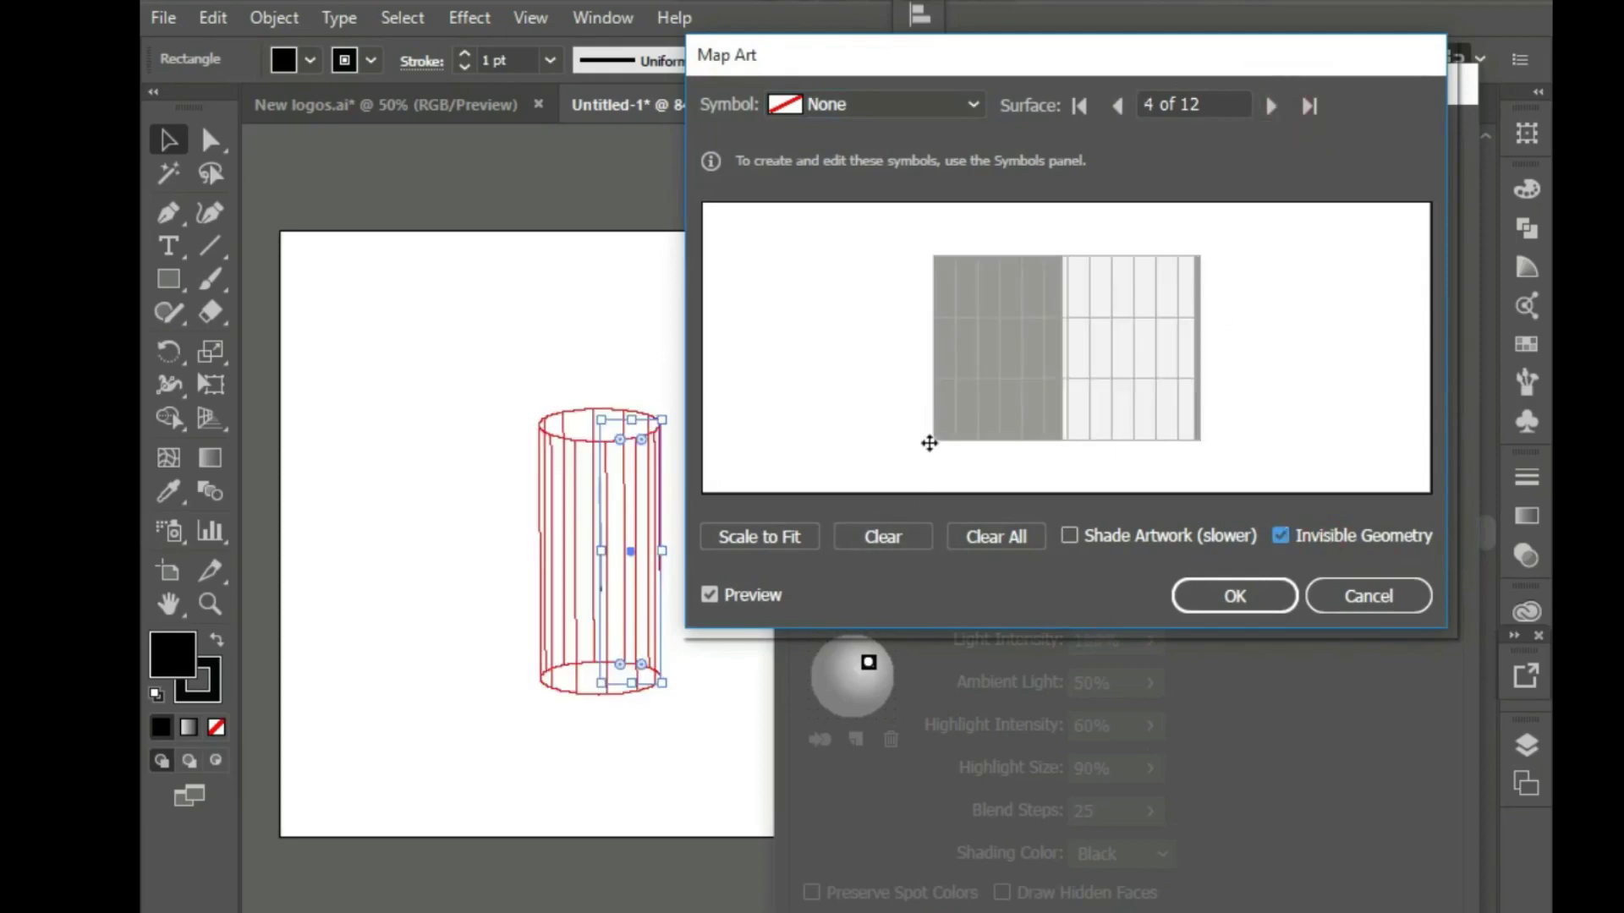
click(897, 106)
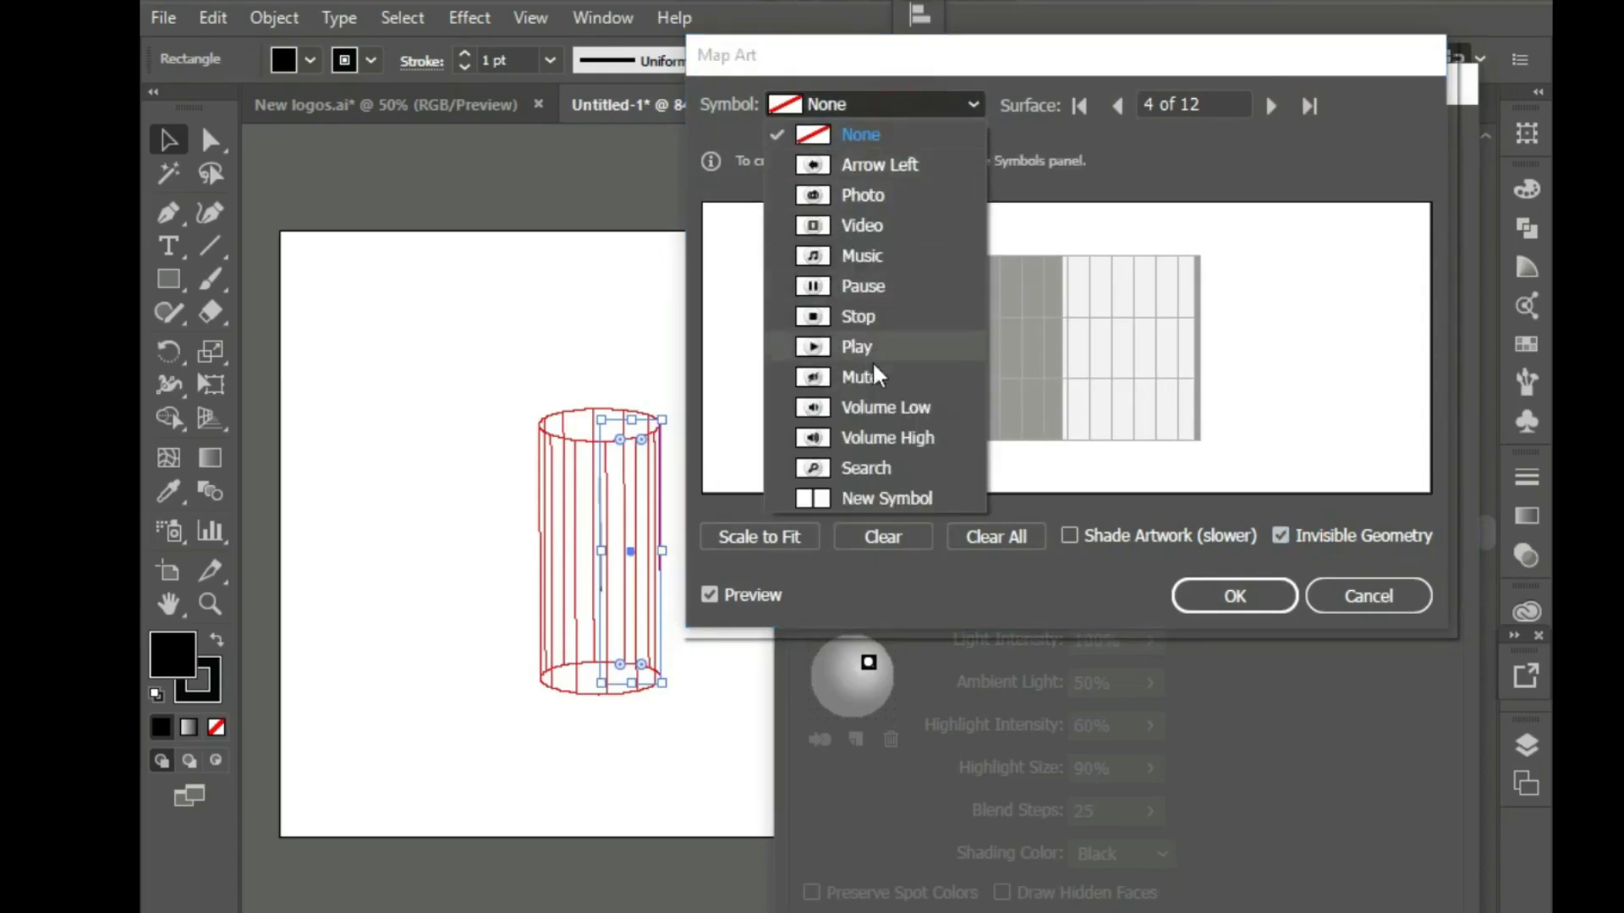
Map New Symbol onto surface 4 and position it as a tall, slightly tilted stripe
click(887, 498)
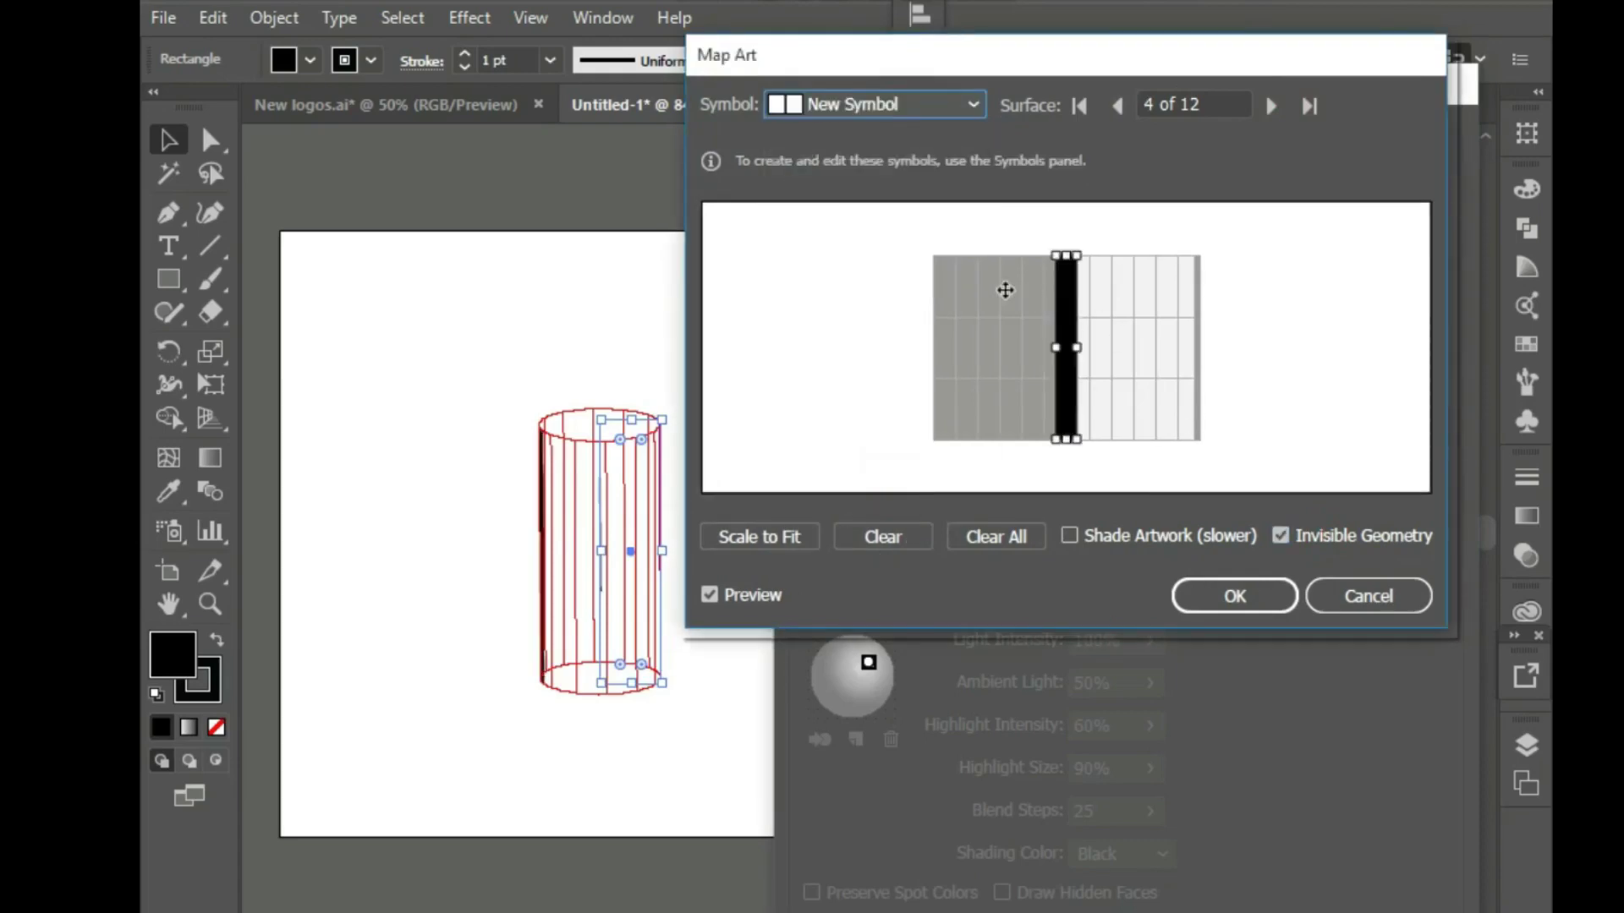
drag(1066, 329, 1101, 330)
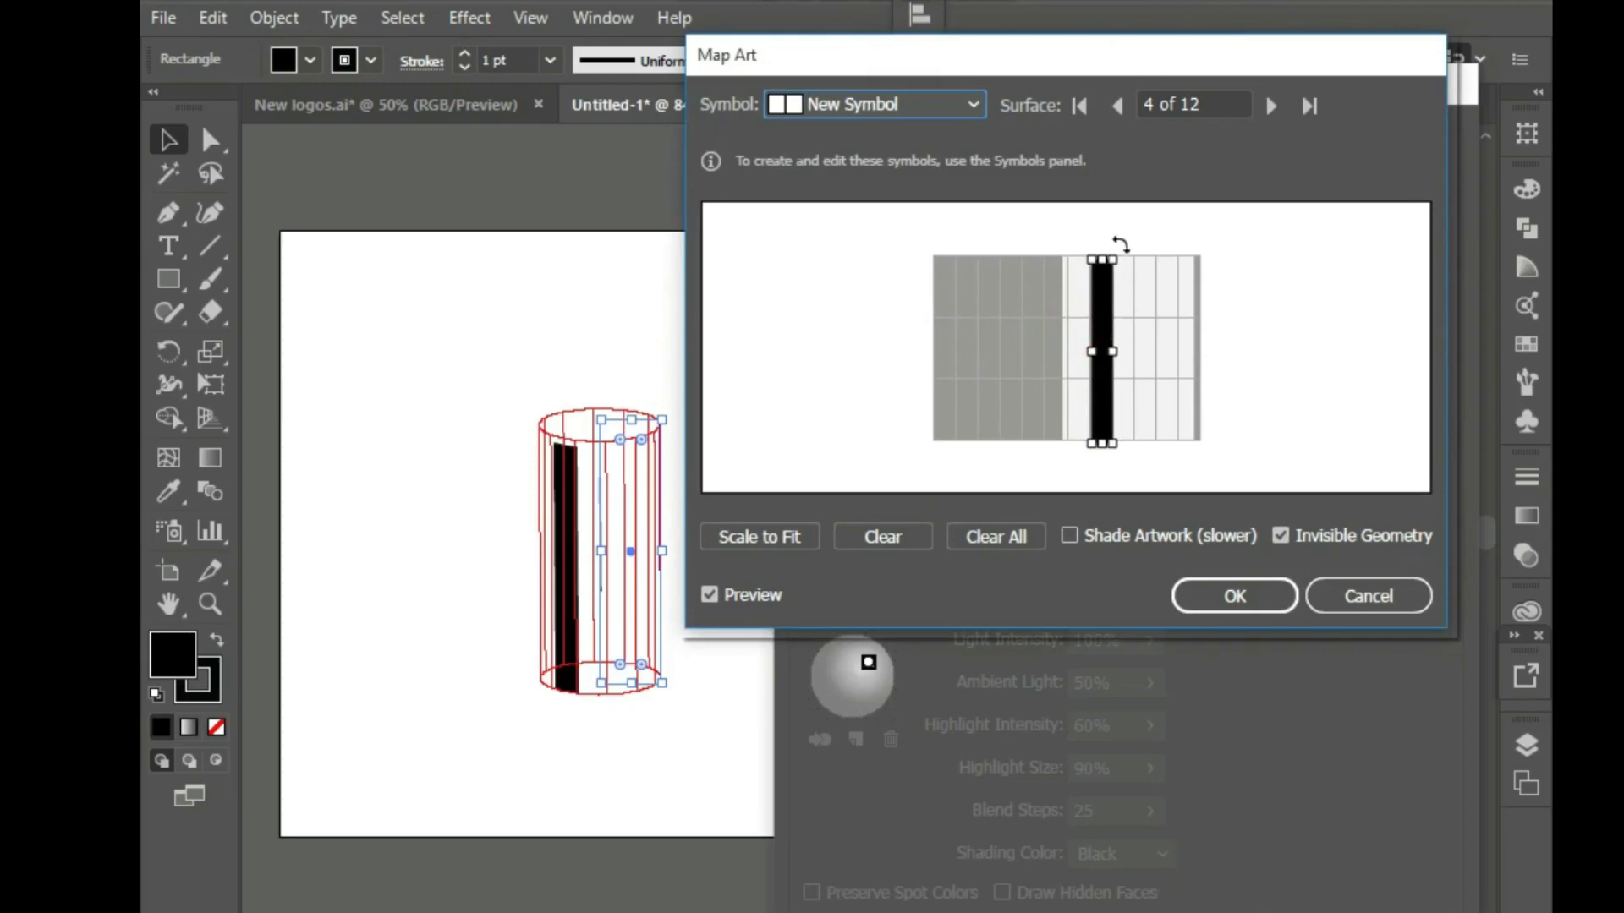
drag(1120, 244, 1065, 462)
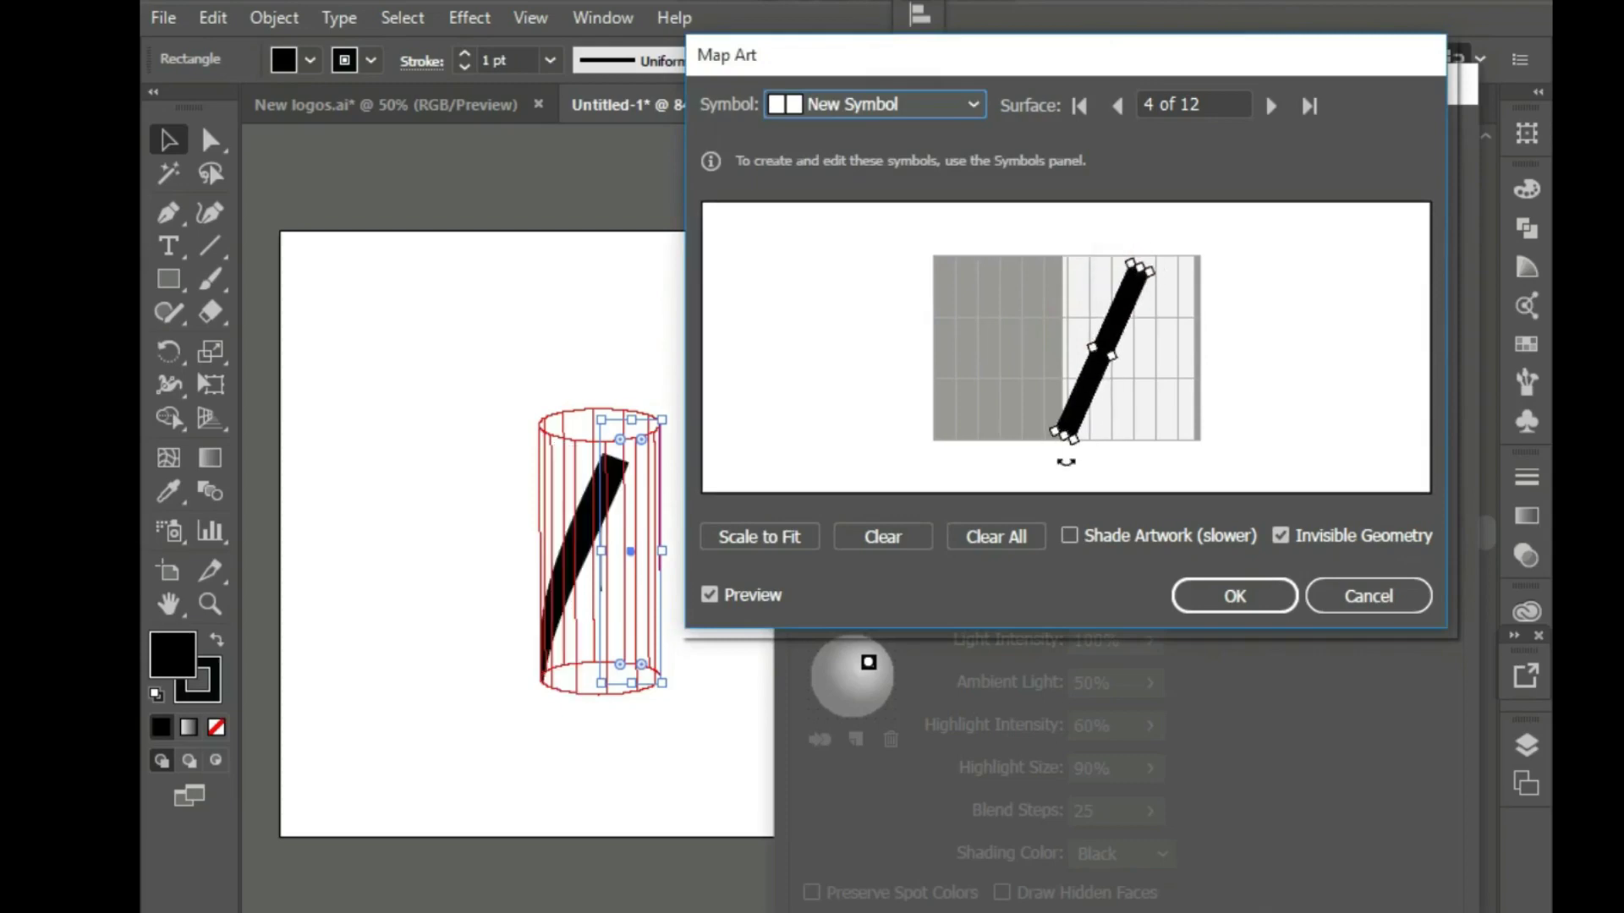
drag(1081, 382, 1114, 380)
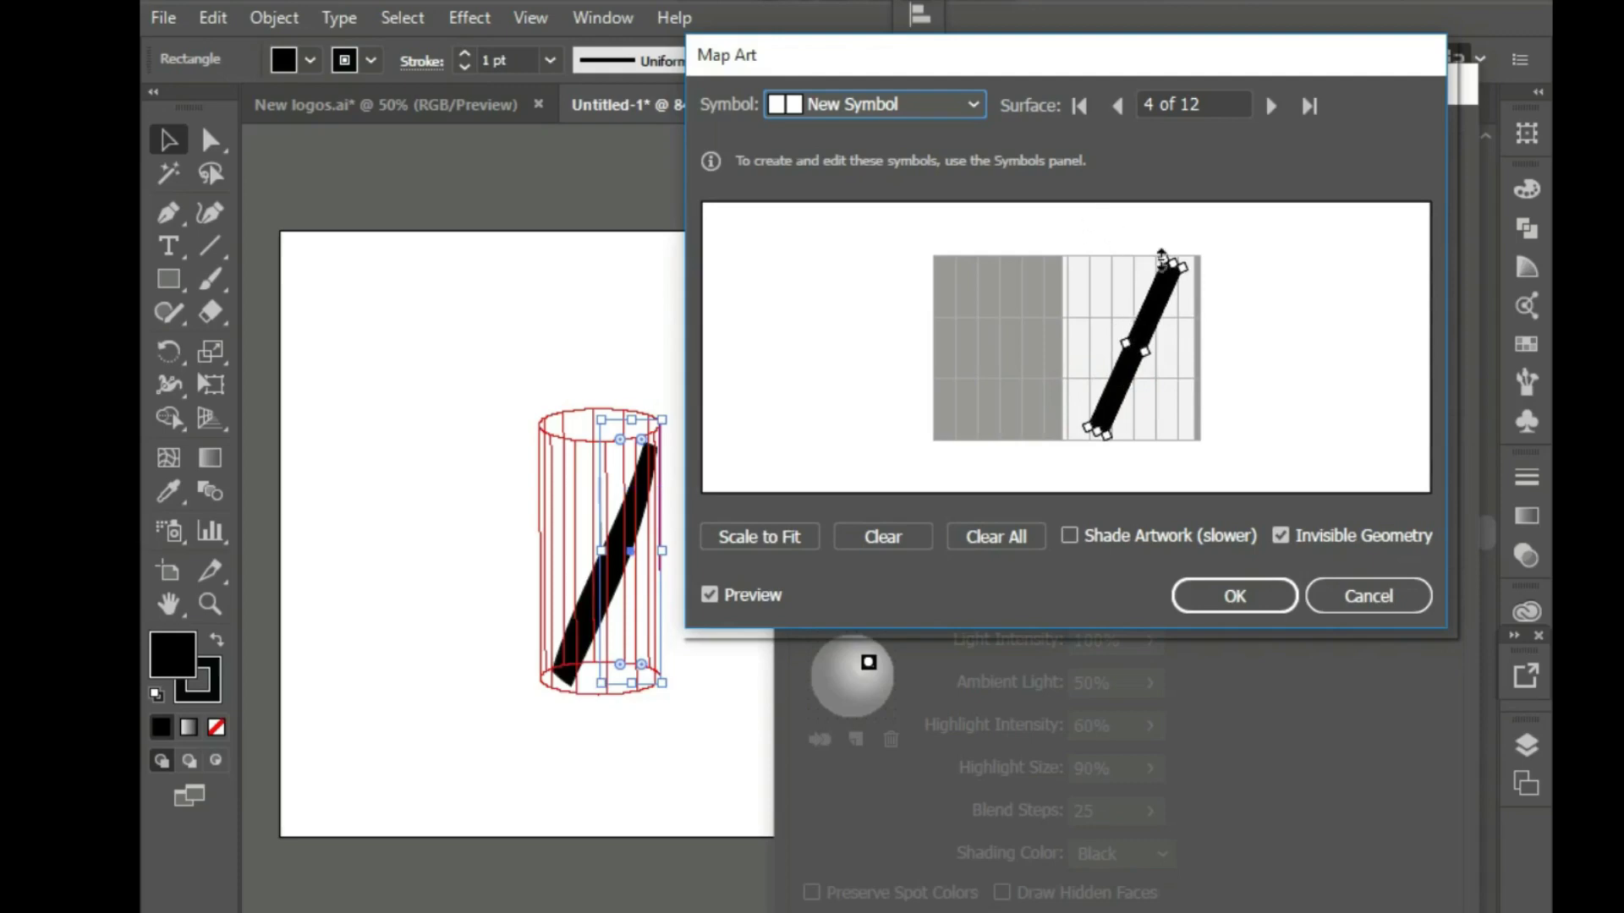
mouse_move(1161, 257)
mouse_down()
mouse_move(1181, 292)
mouse_move(1180, 268)
mouse_move(1225, 254)
mouse_up()
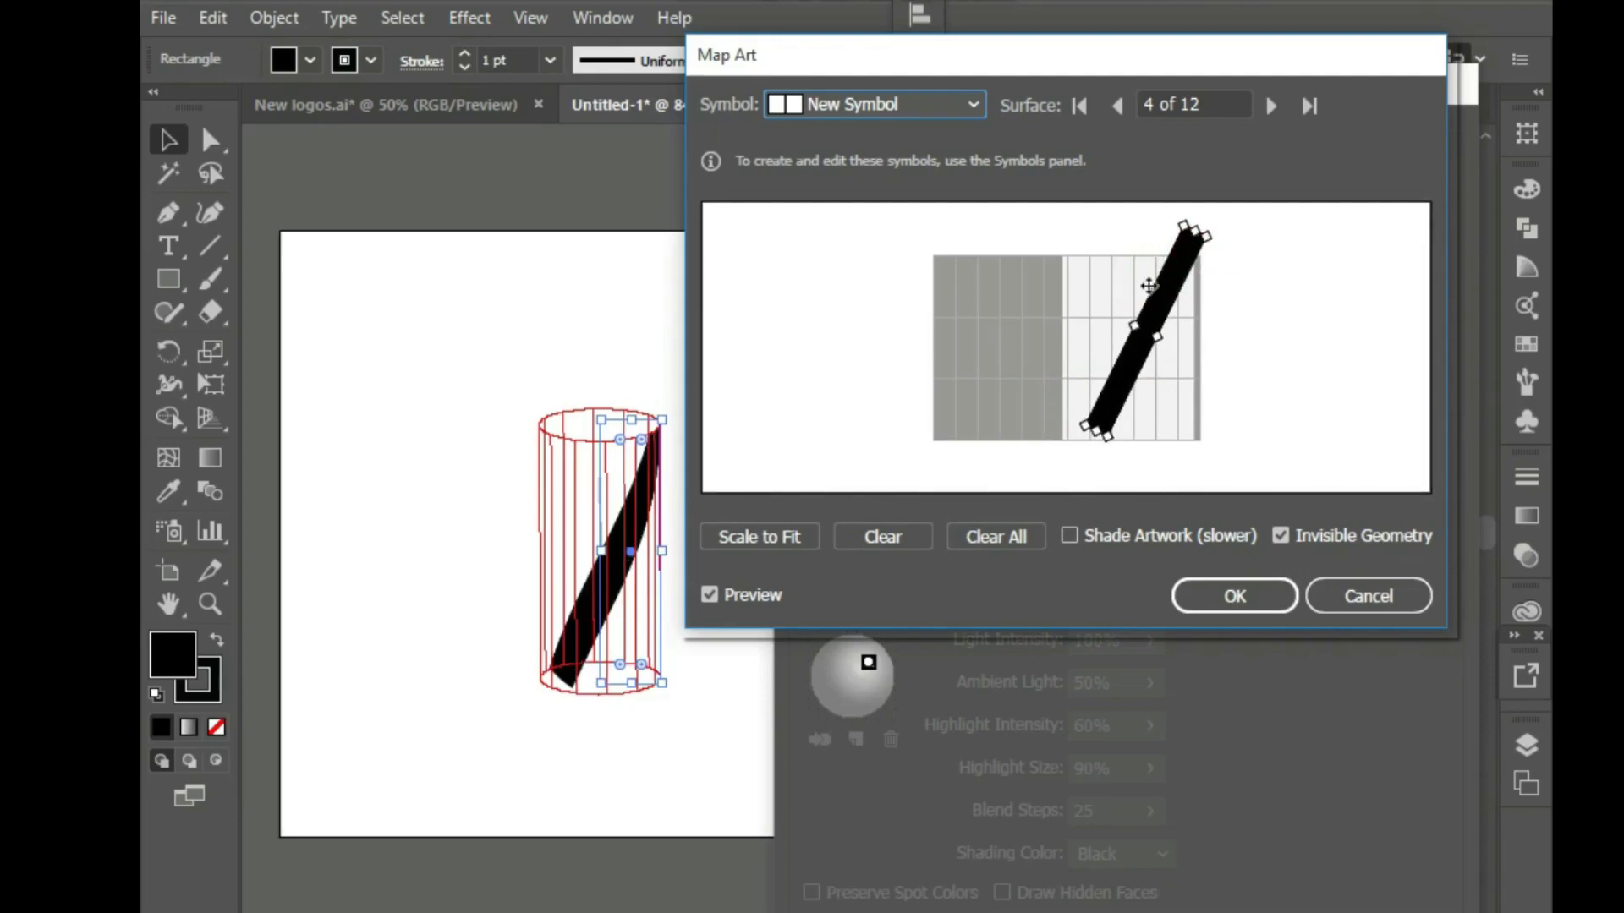
drag(1156, 301, 1116, 314)
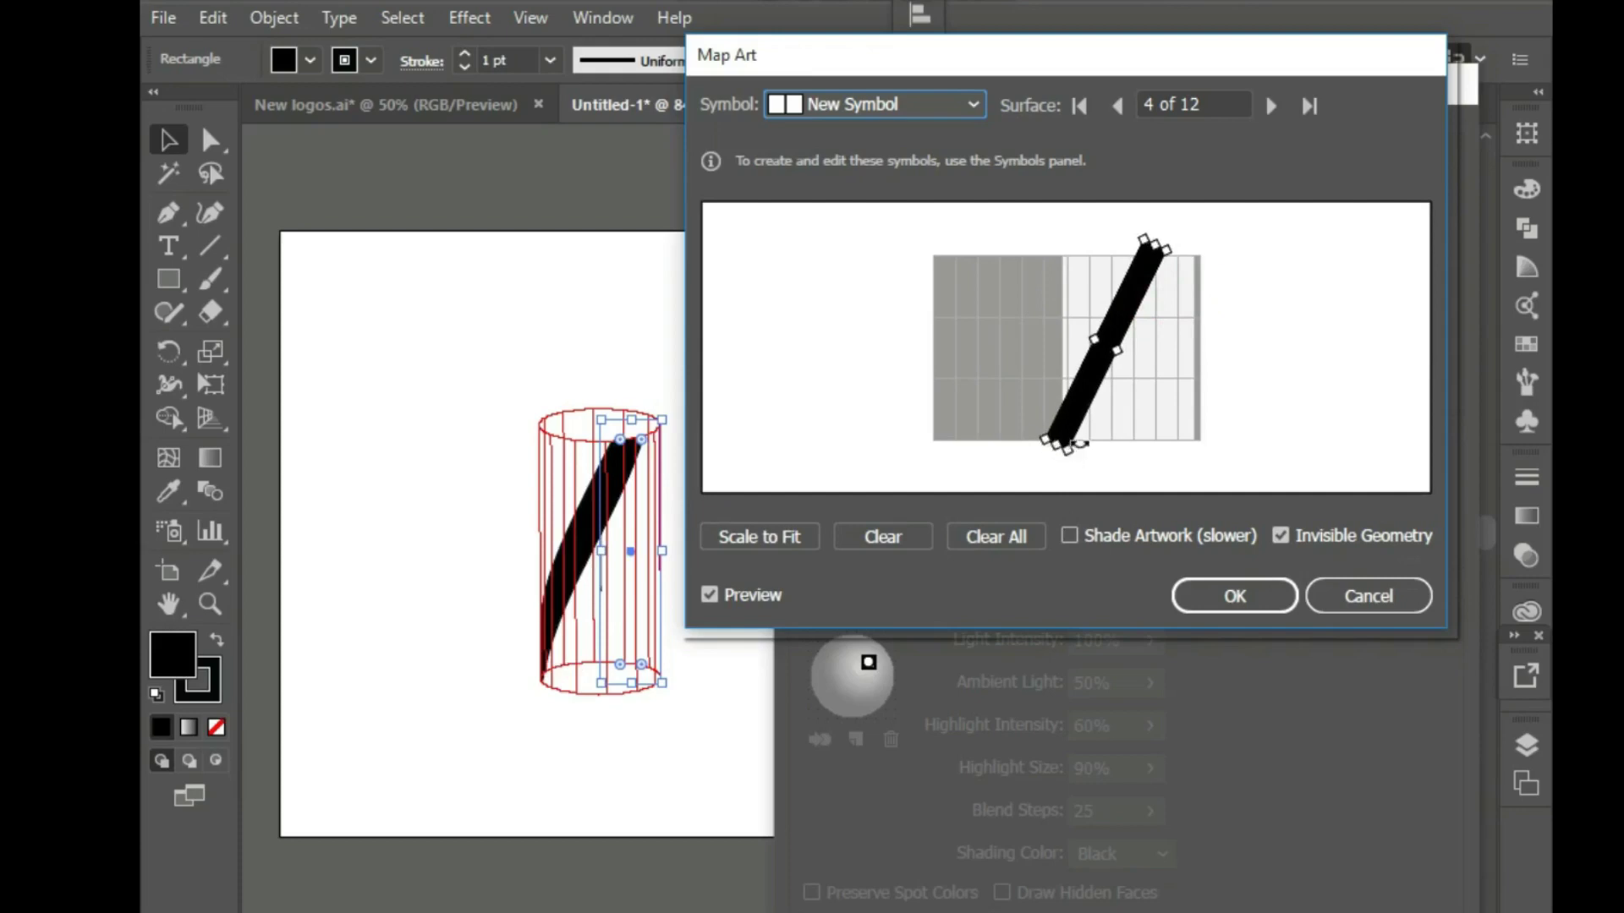
drag(1064, 443, 1071, 479)
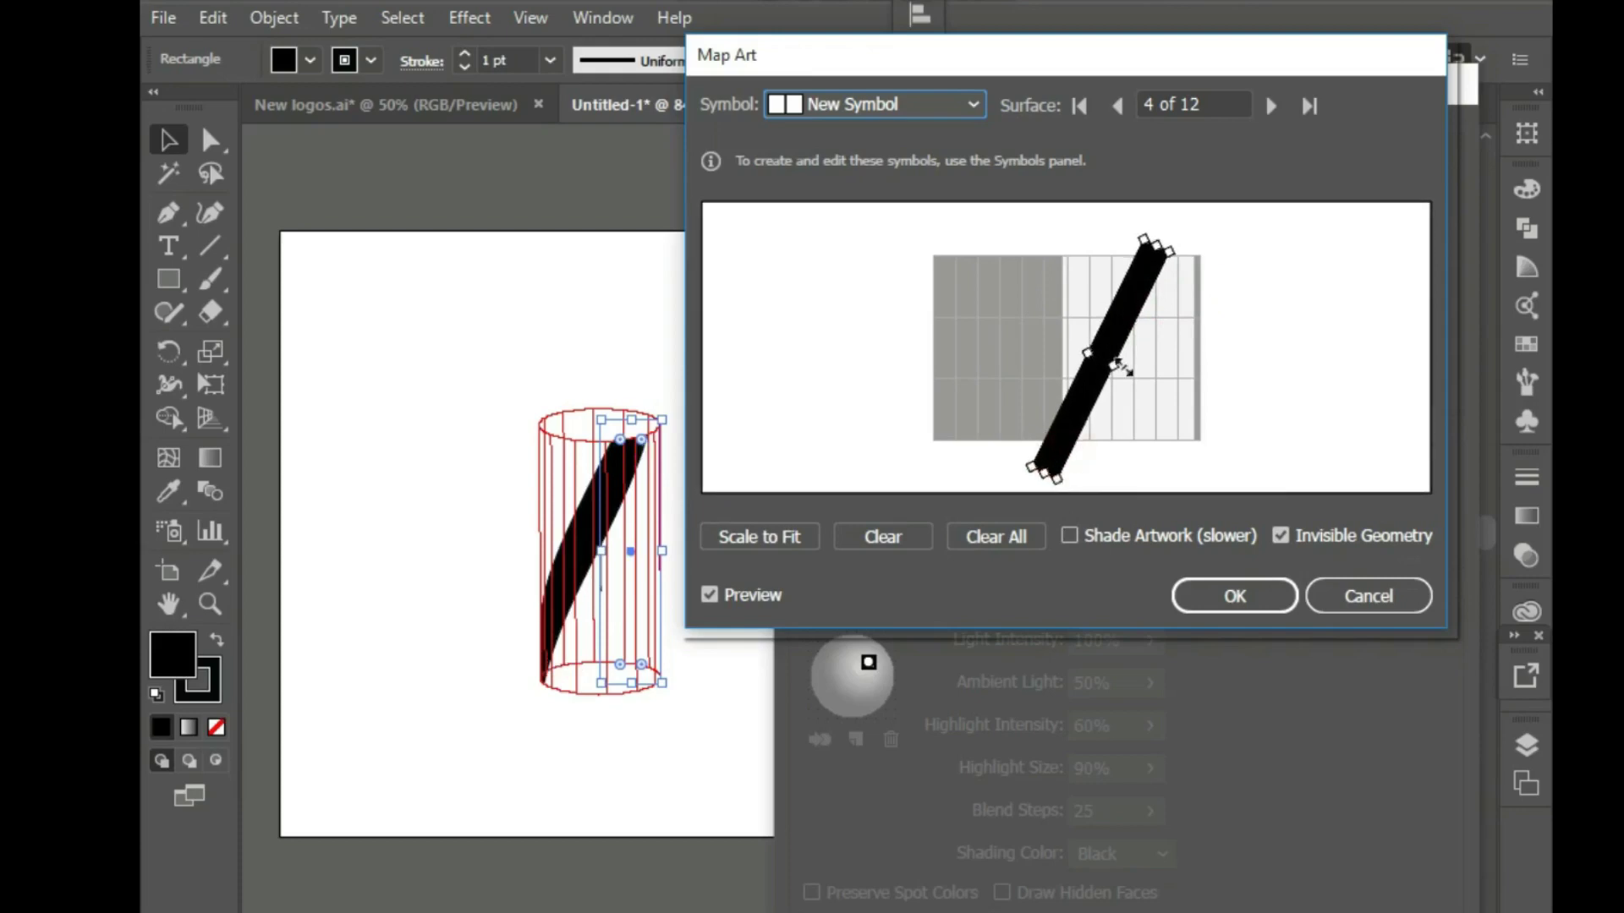
mouse_move(1180, 258)
mouse_down()
mouse_move(1123, 221)
mouse_move(964, 324)
mouse_up()
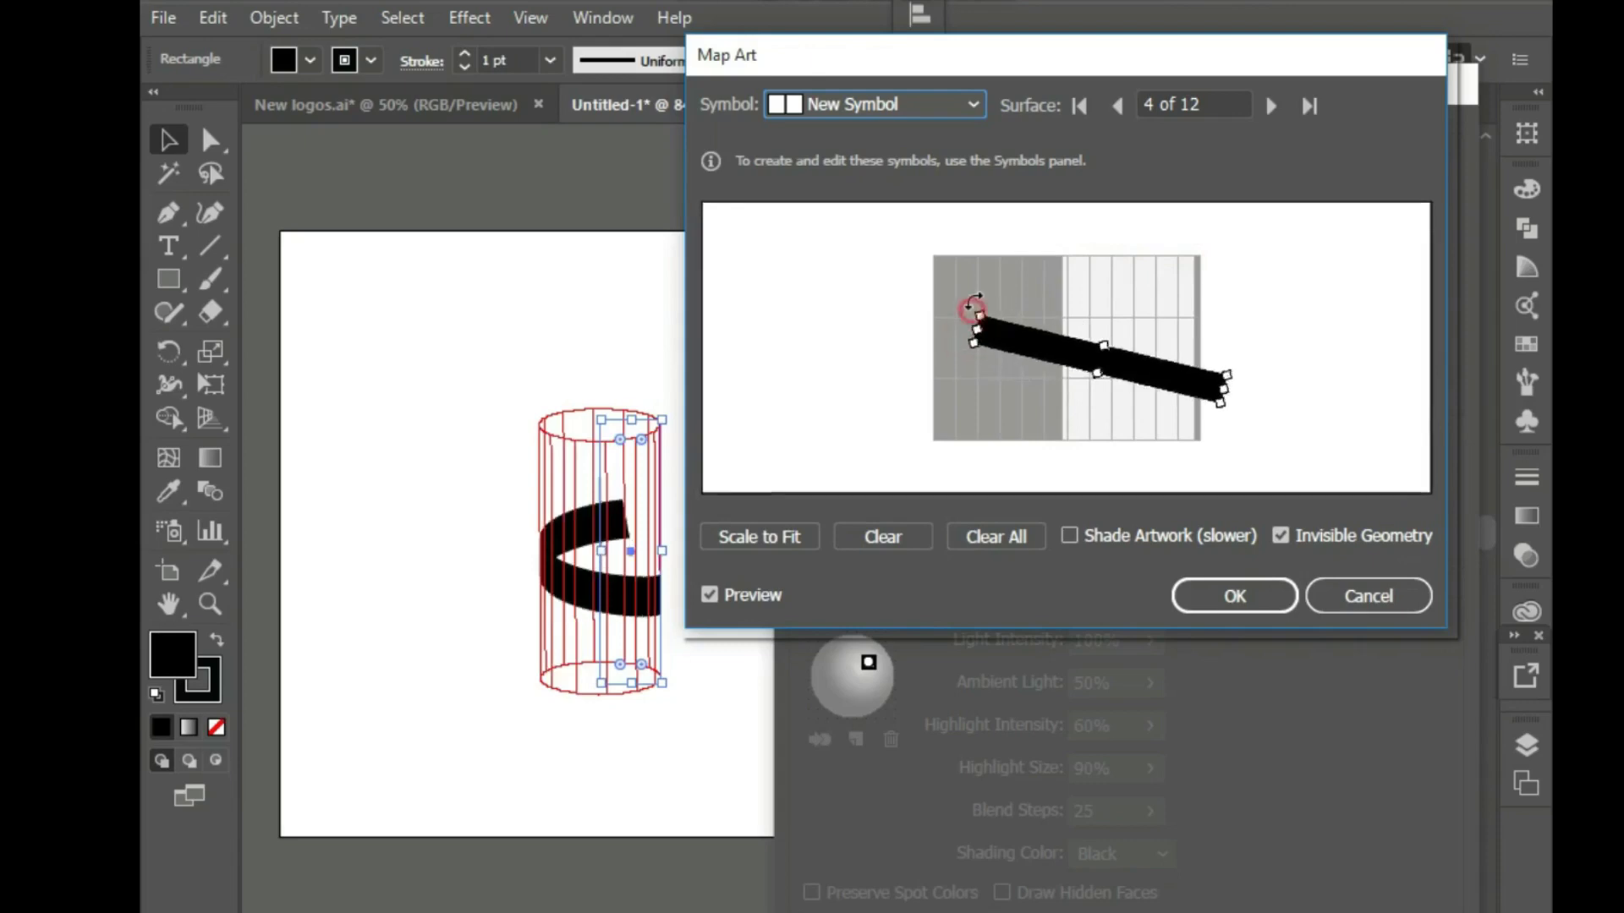
Rotate the mapped bar into a steep diagonal ribbon band around the cylinder and confirm the mapping
drag(964, 336, 986, 292)
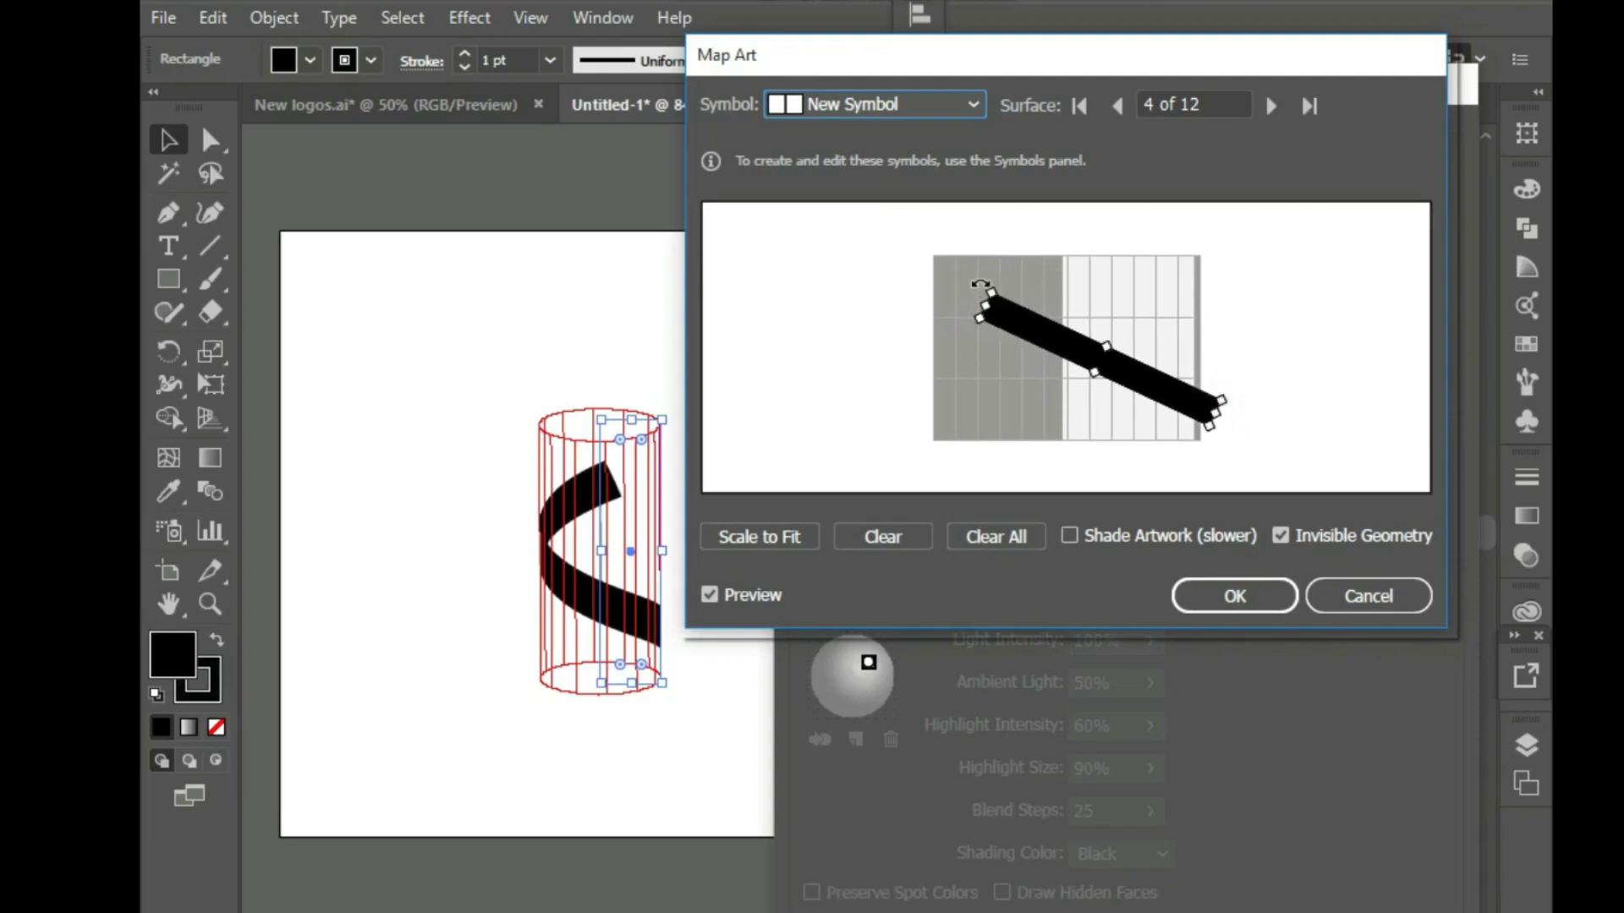
mouse_move(981, 284)
mouse_down()
mouse_move(957, 395)
mouse_move(988, 396)
mouse_up()
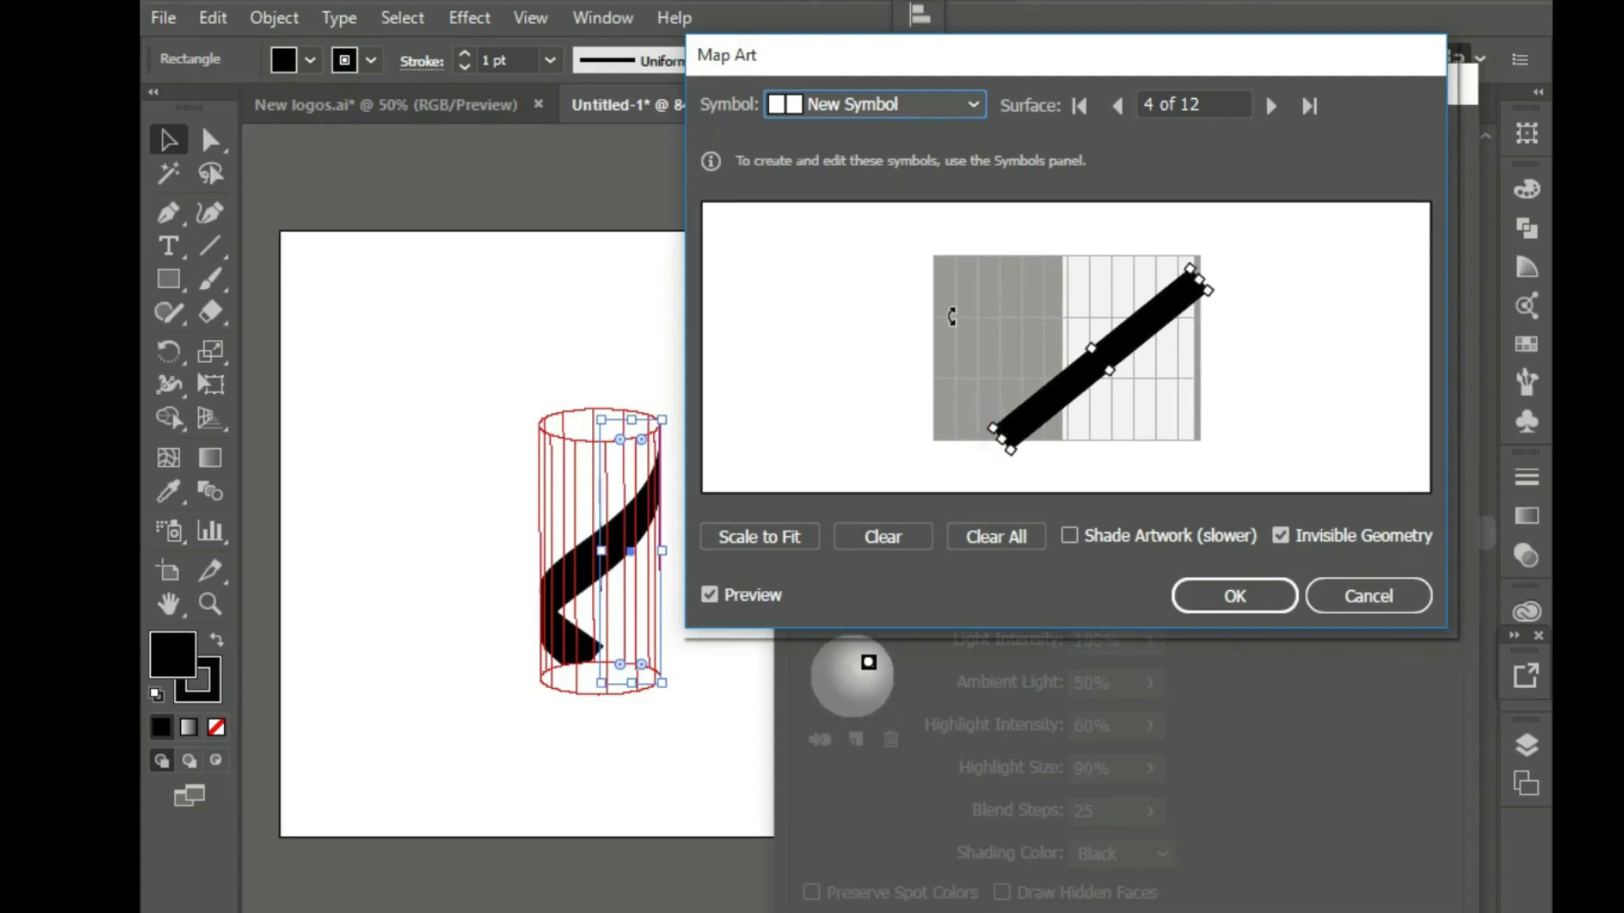
mouse_move(981, 425)
mouse_down()
mouse_move(1023, 467)
mouse_move(988, 418)
mouse_up()
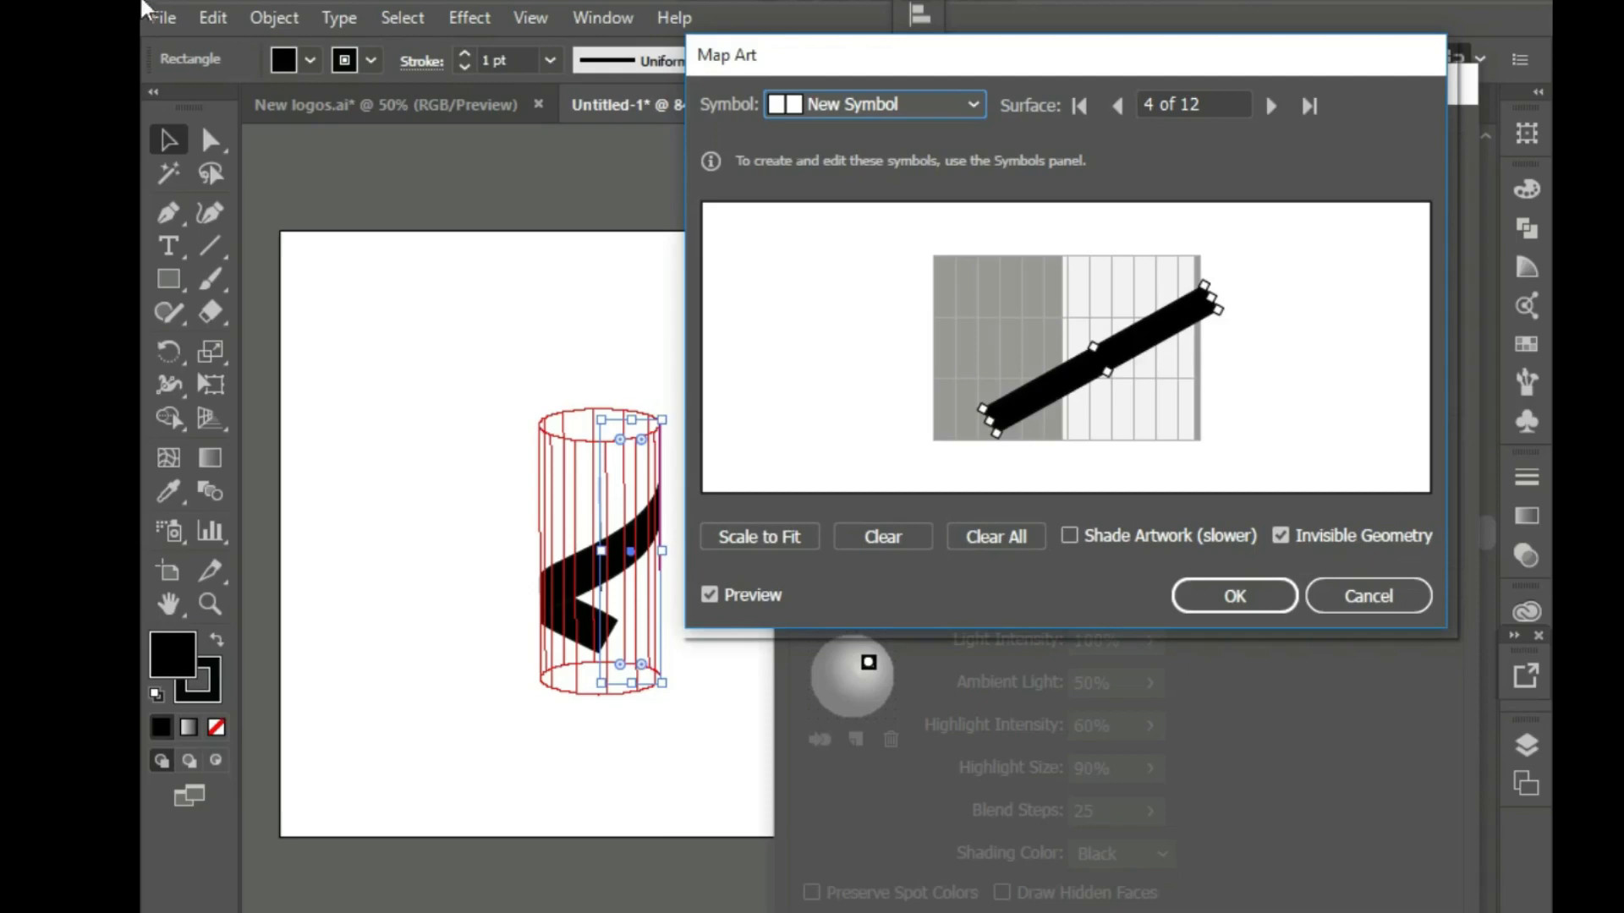
click(1234, 313)
drag(989, 445, 1002, 446)
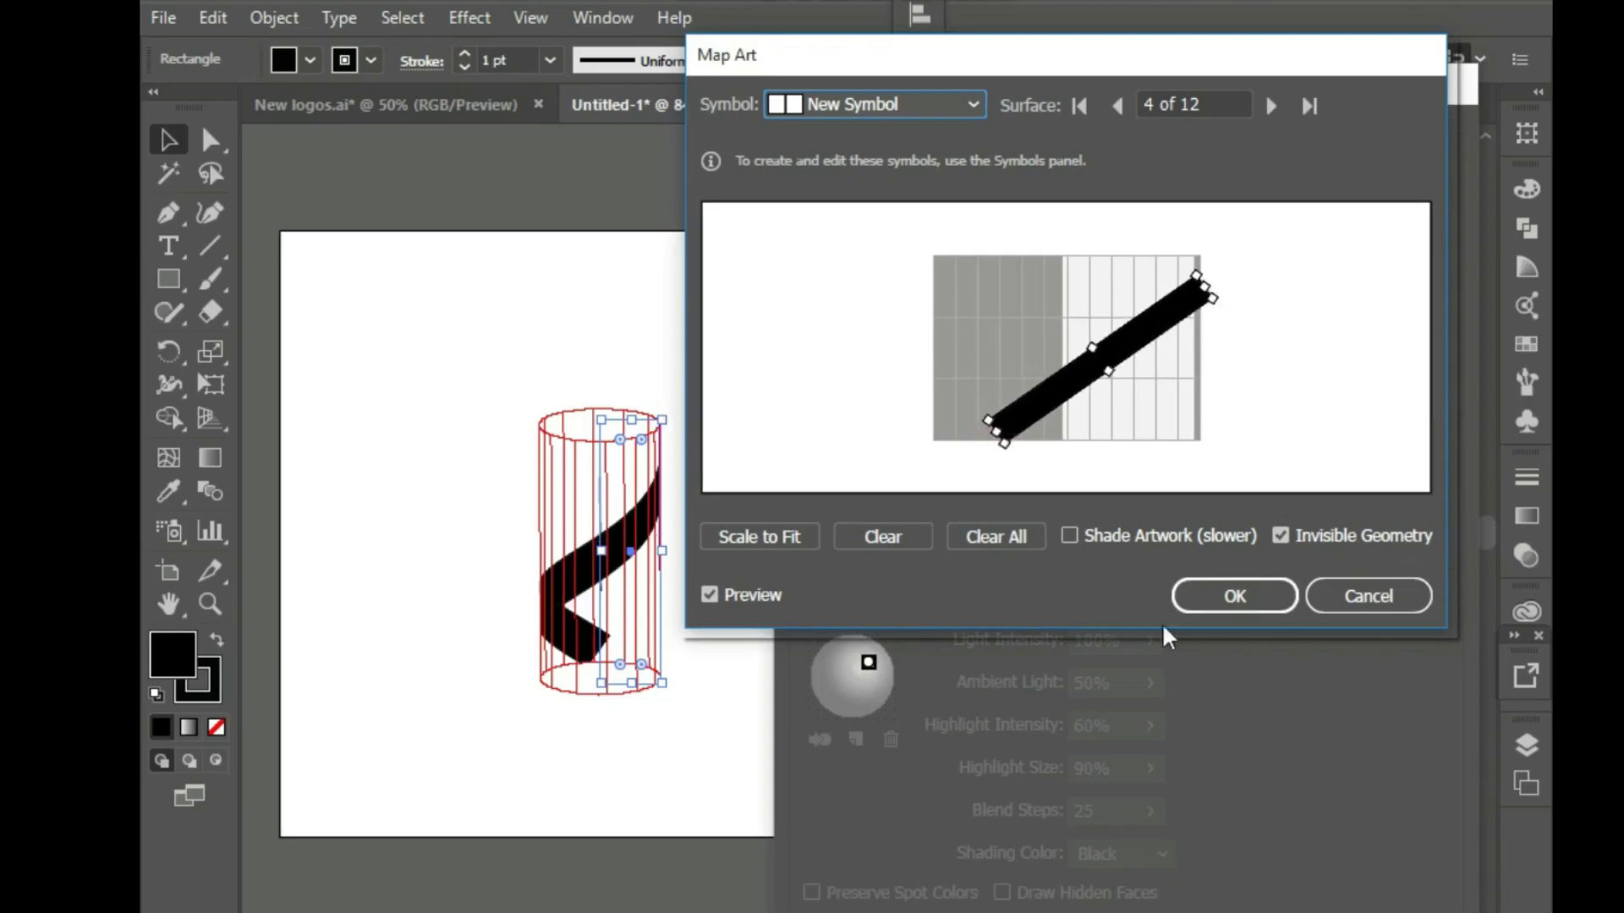
click(1191, 602)
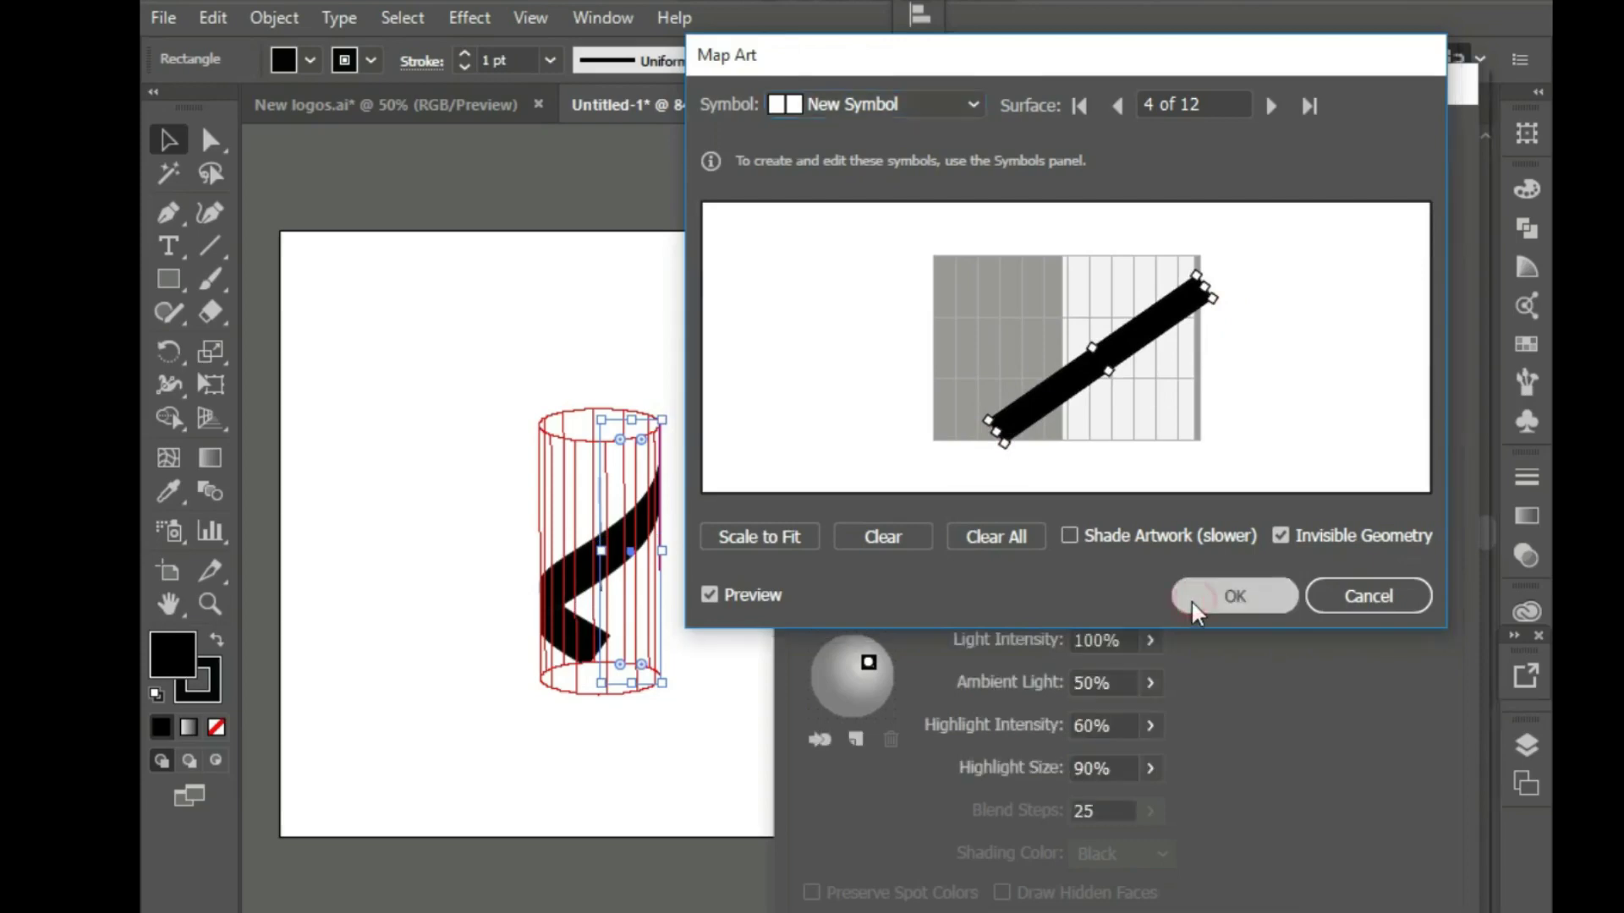
Apply the 3D revolve and expand it into editable, ungrouped artwork
key(Return)
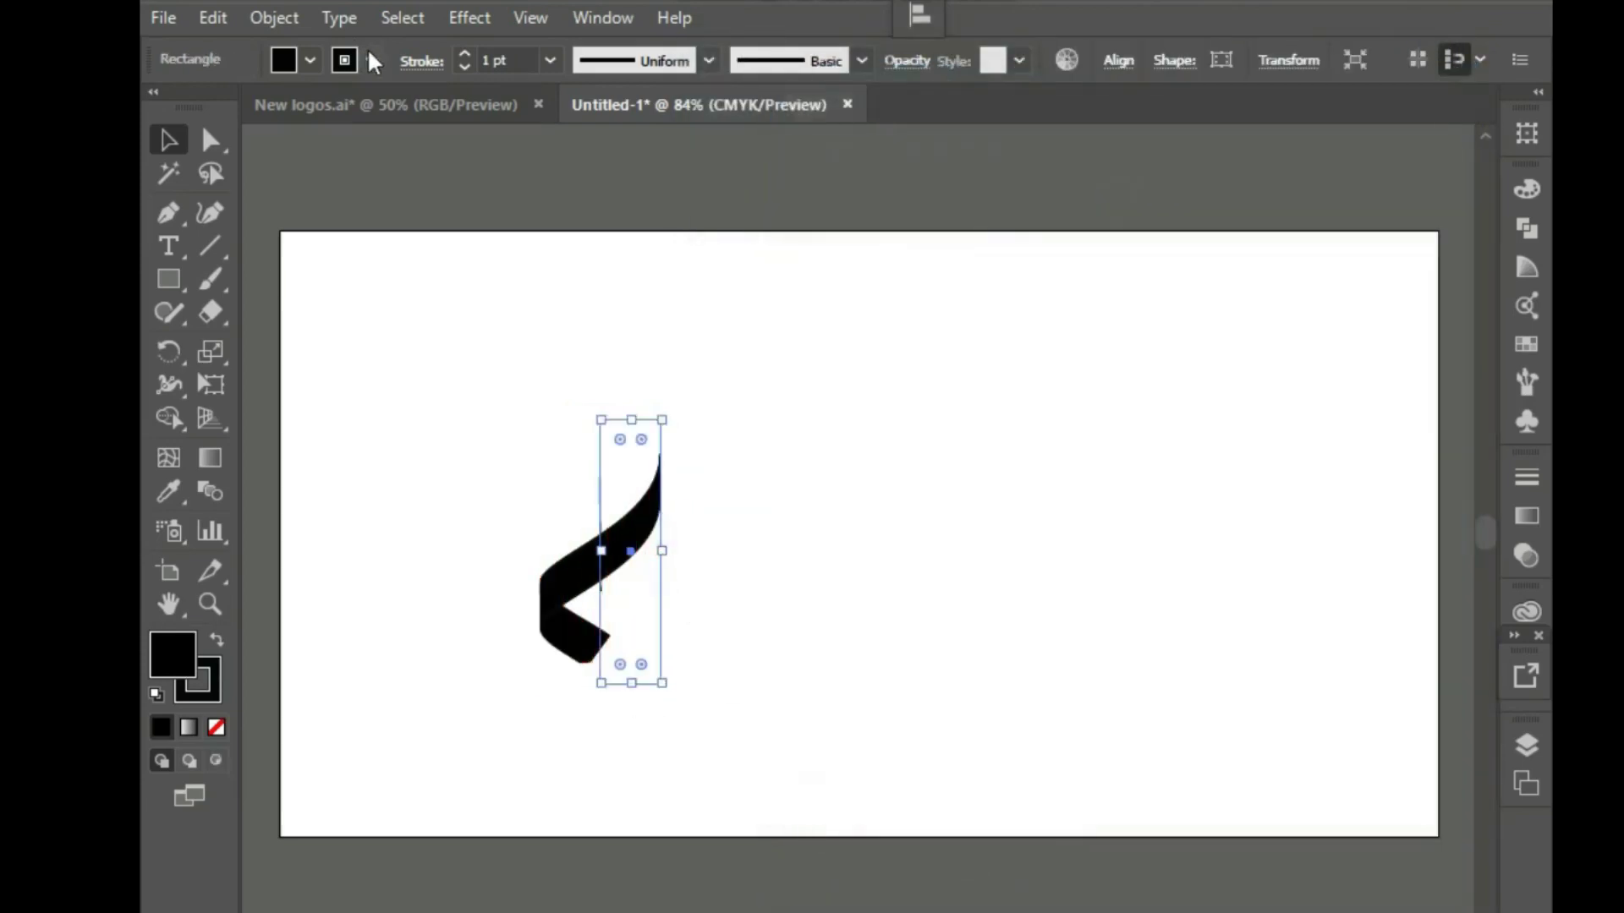
click(291, 14)
click(469, 279)
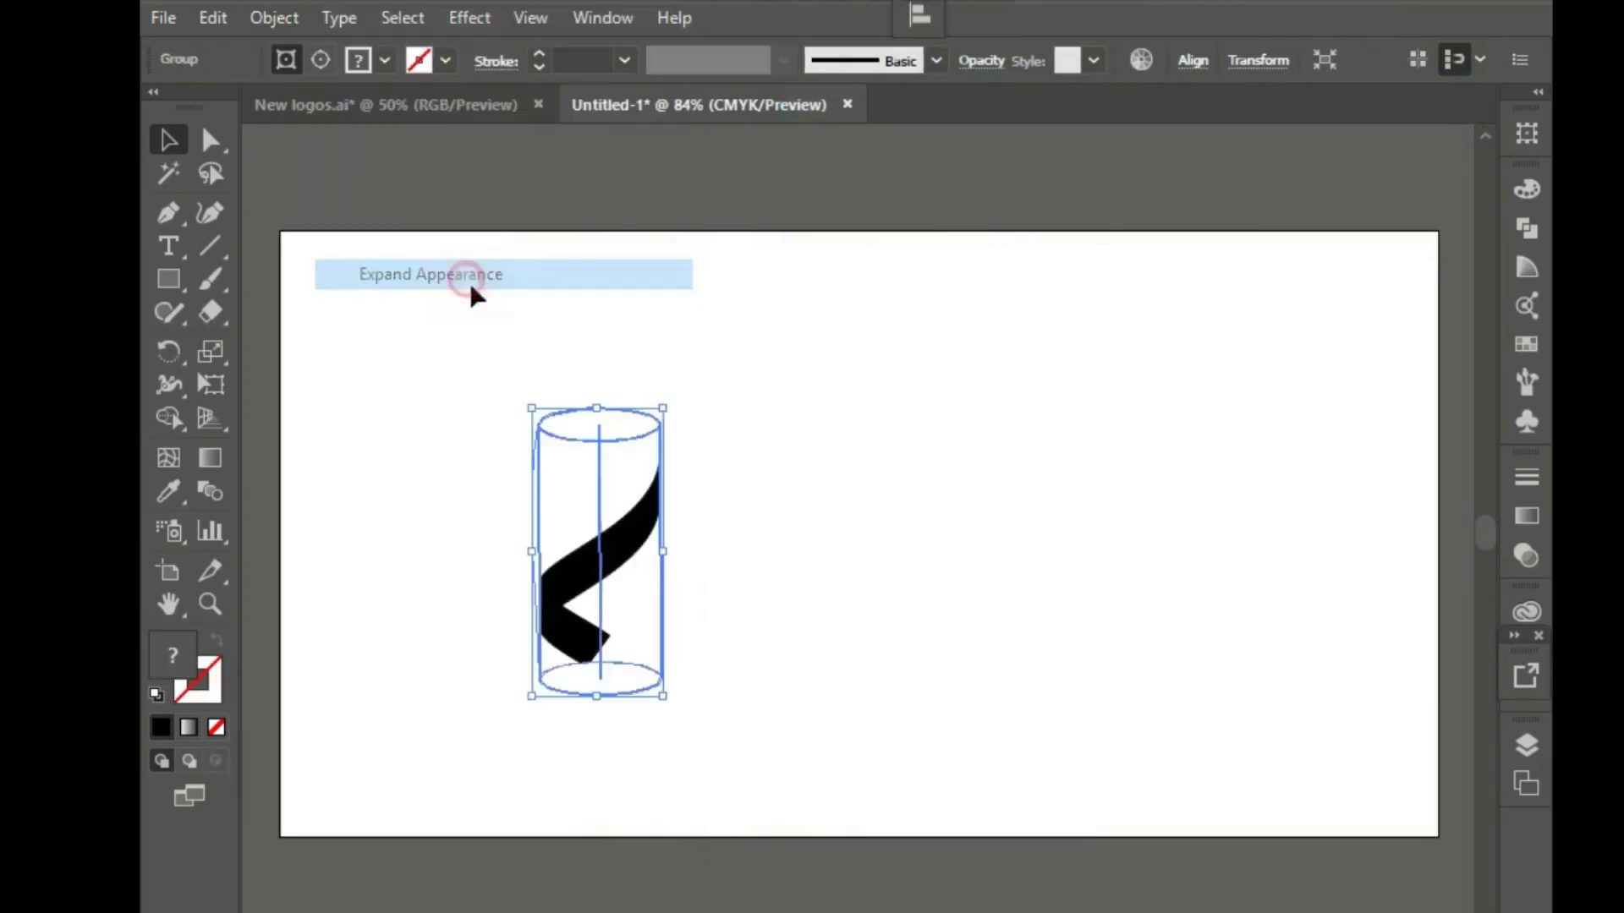
click(751, 507)
click(596, 524)
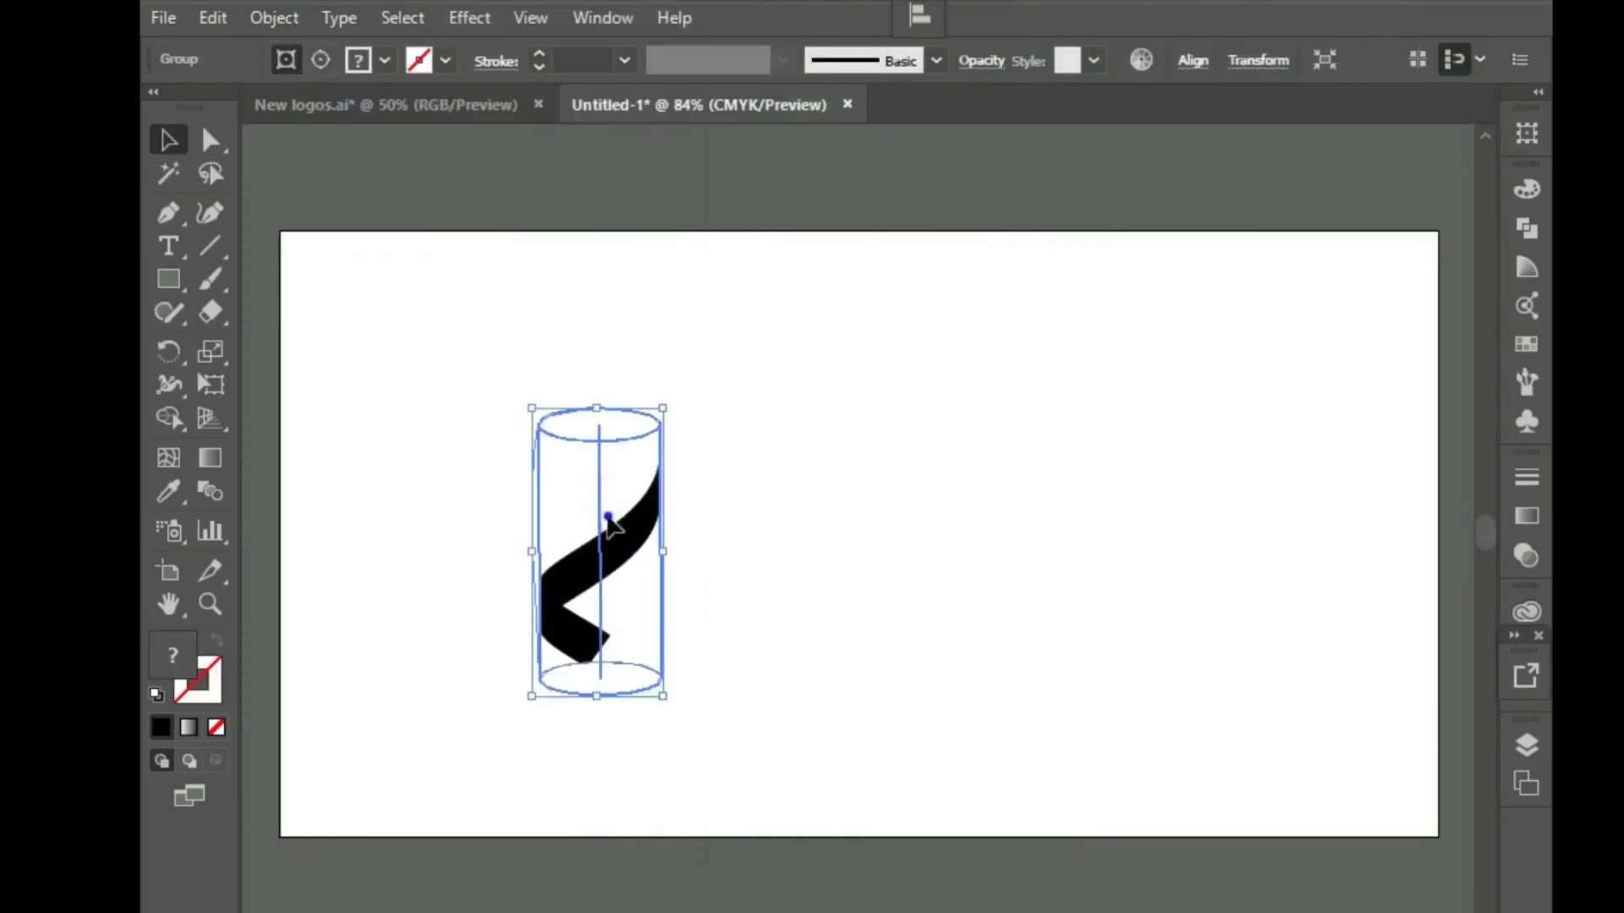
right_click(605, 517)
click(668, 715)
right_click(581, 597)
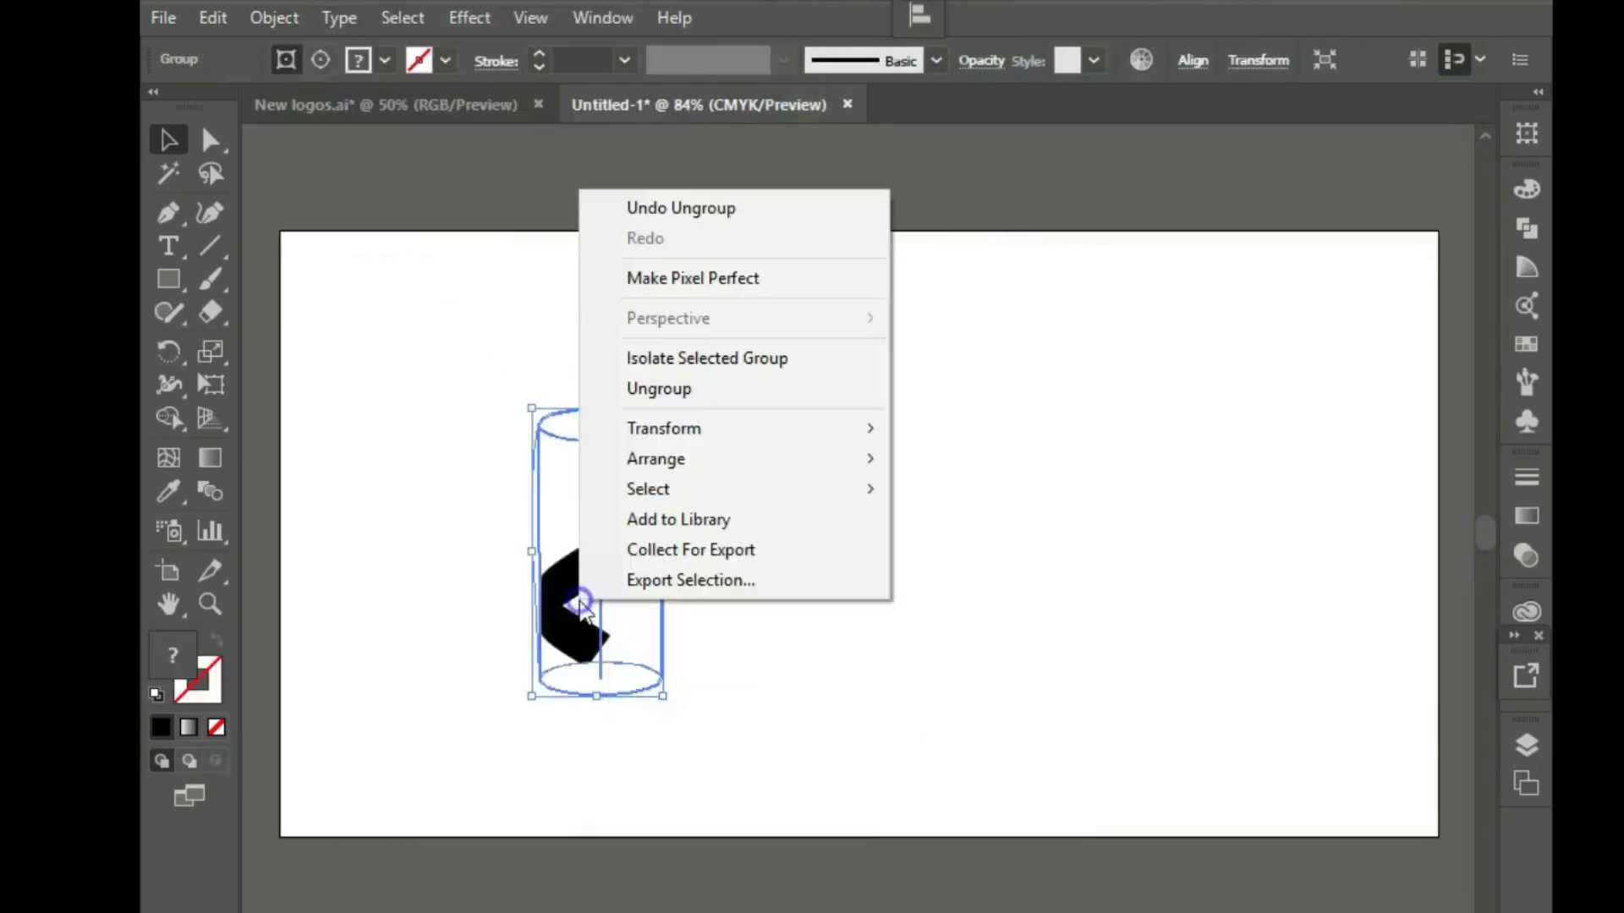
click(719, 387)
Delete the thin vertical line left over from the expanded artwork
right_click(620, 496)
click(991, 461)
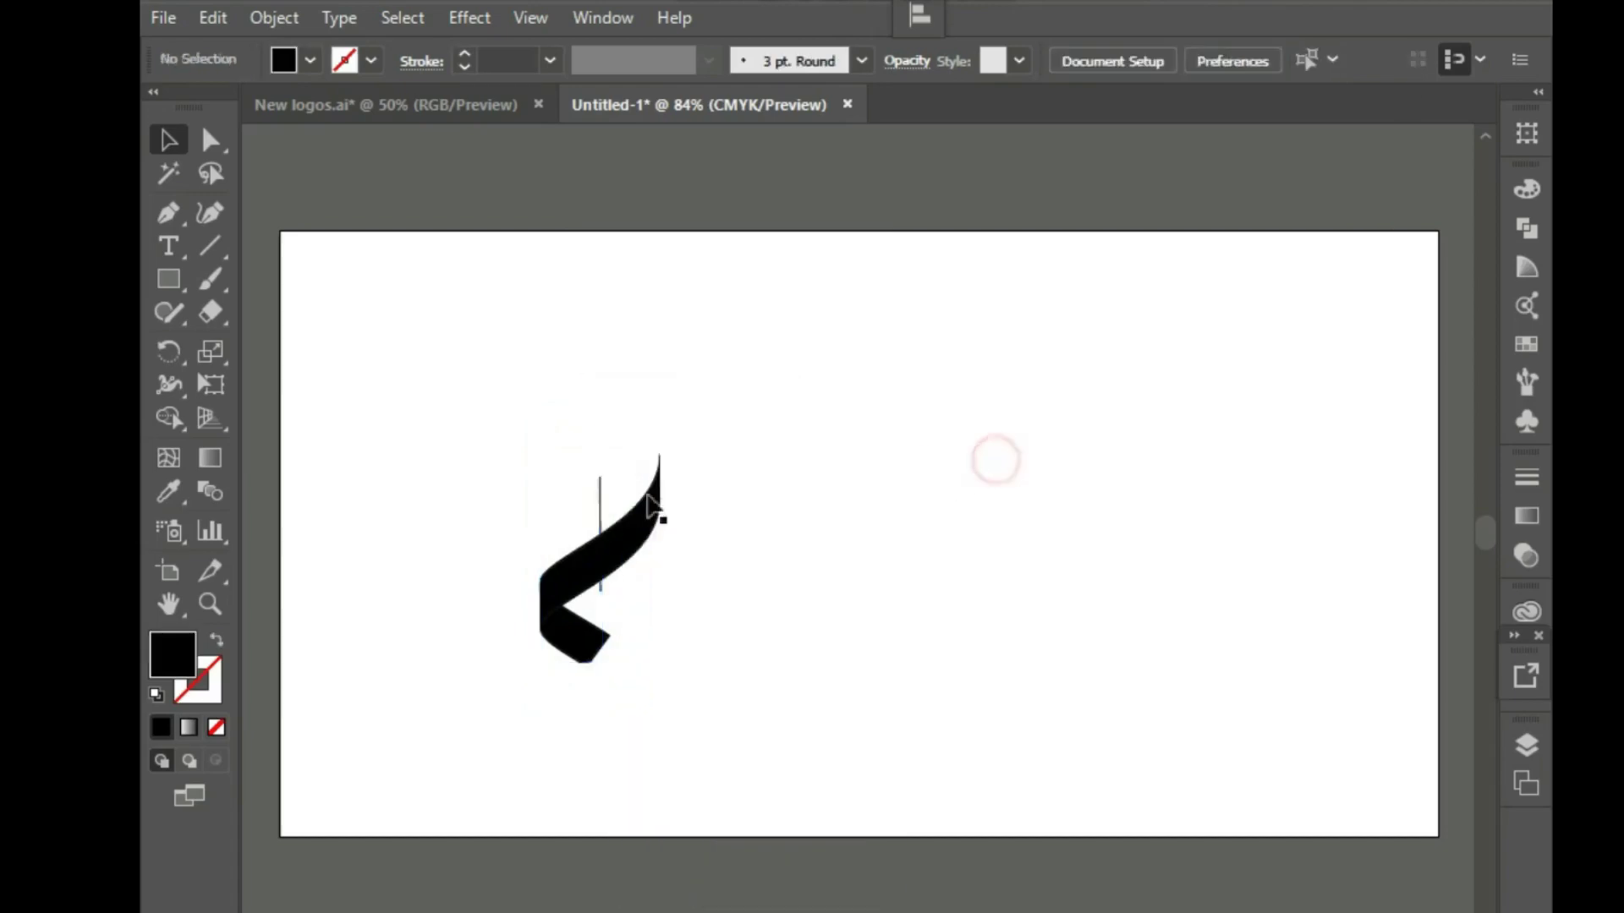
click(601, 508)
click(956, 729)
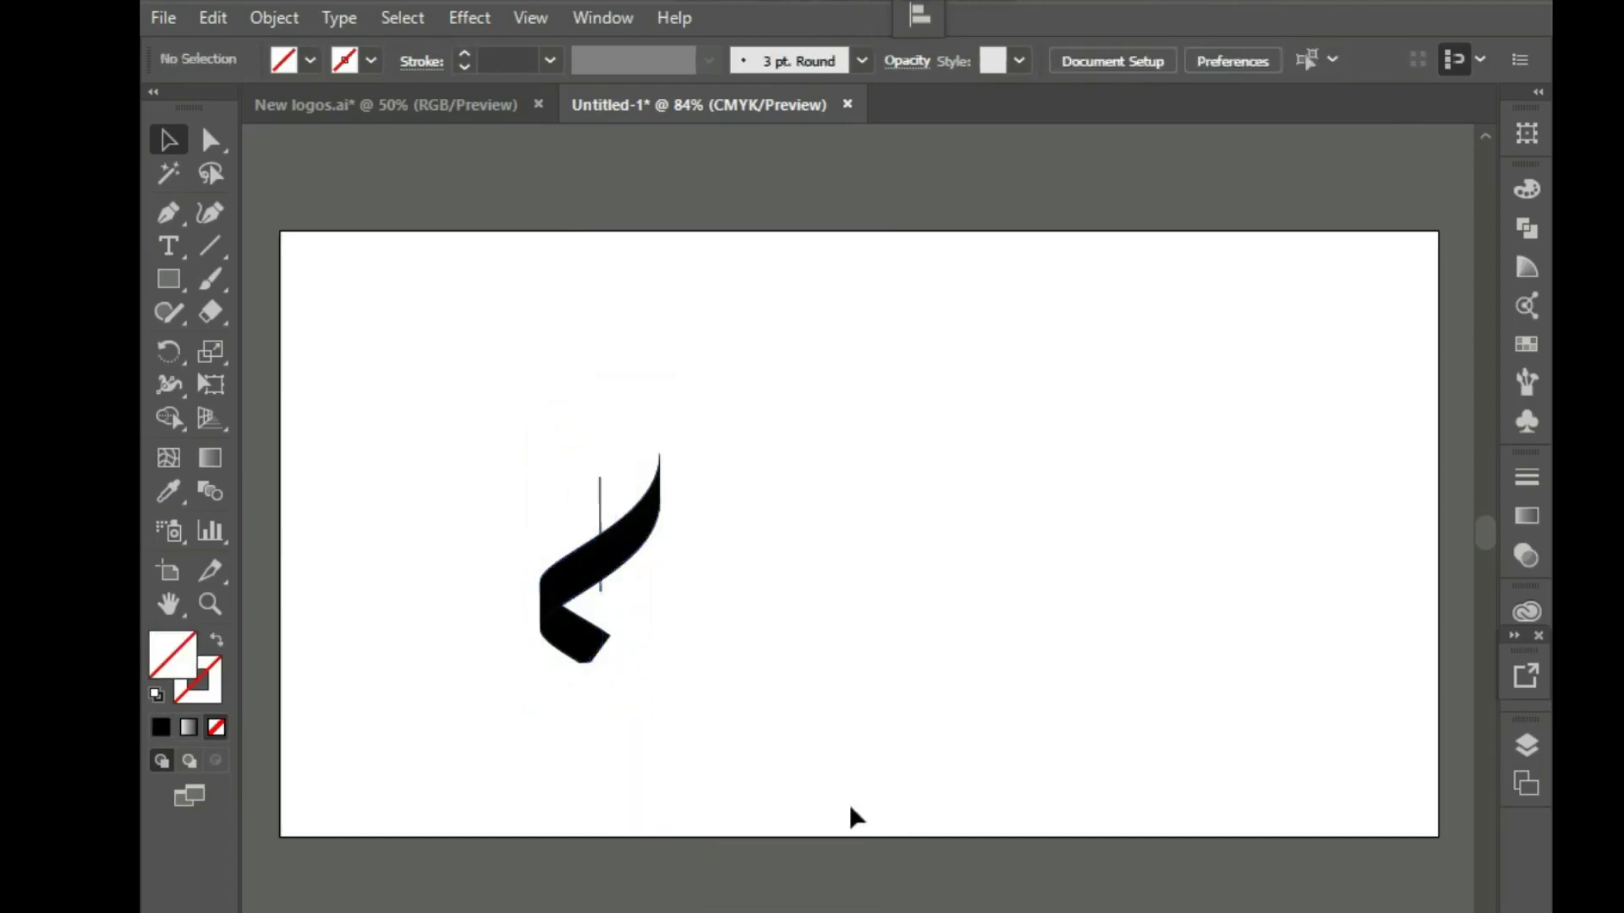
click(600, 501)
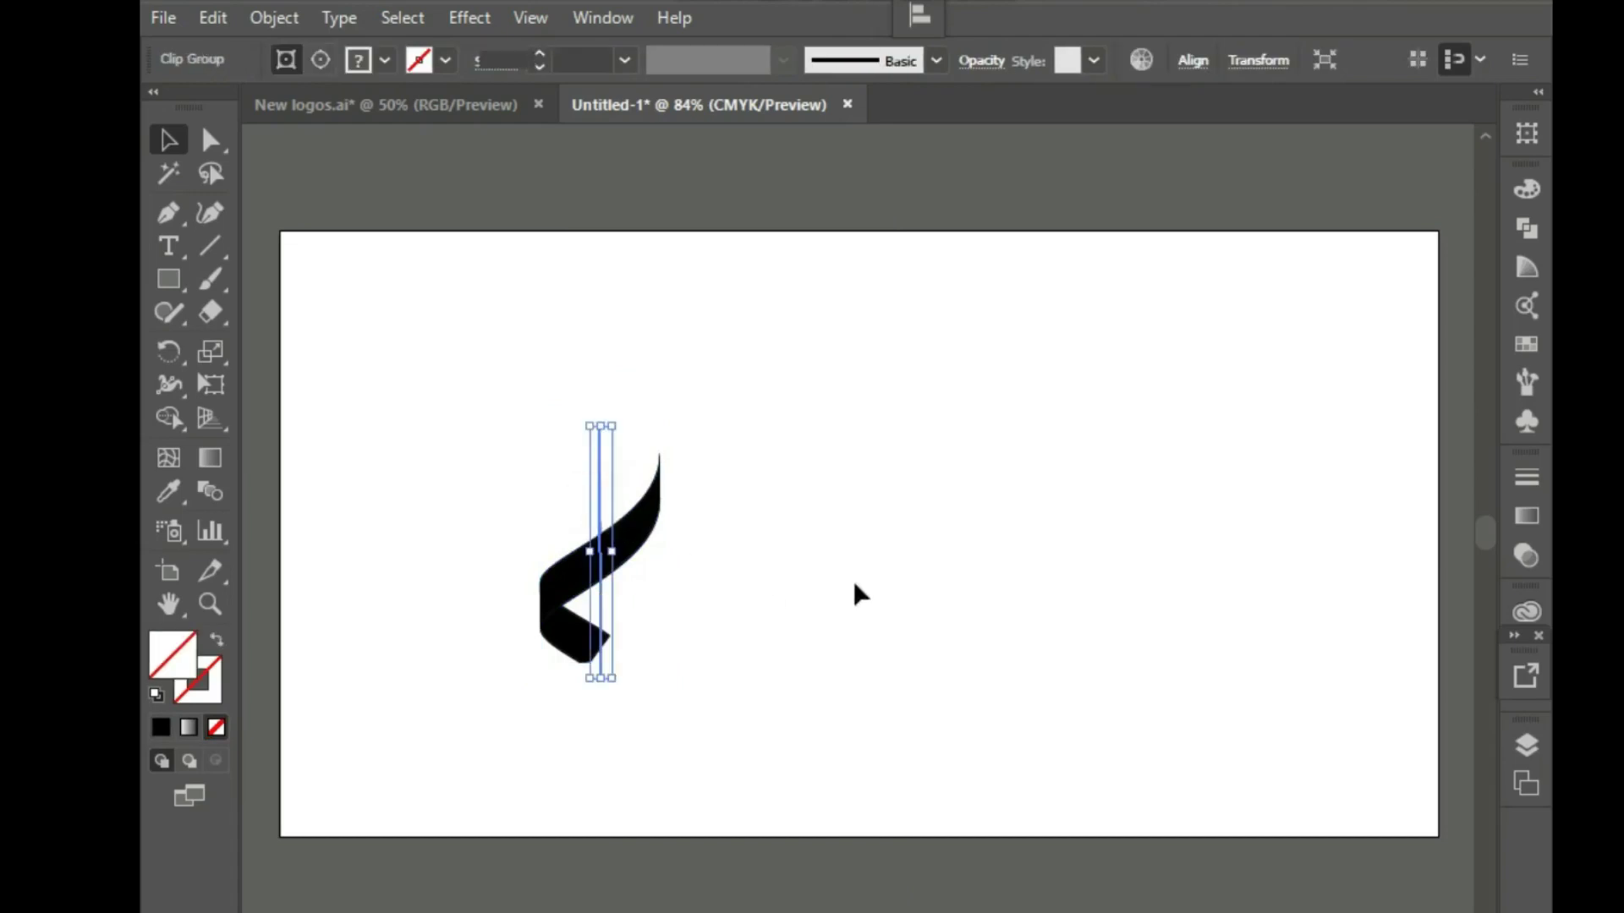
key(Delete)
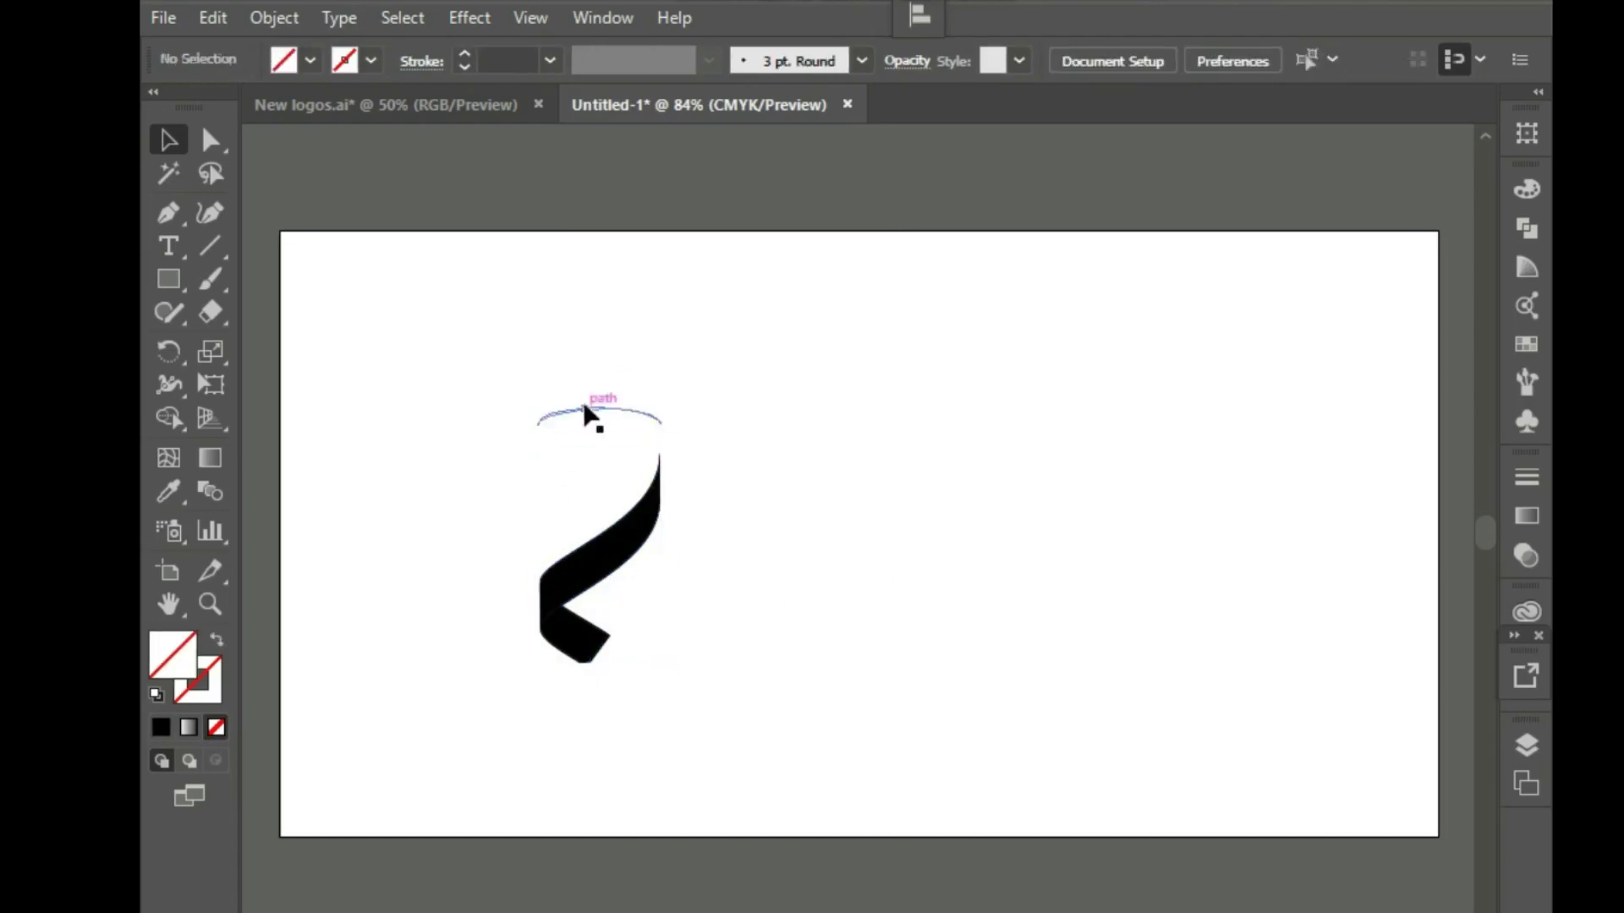
click(615, 447)
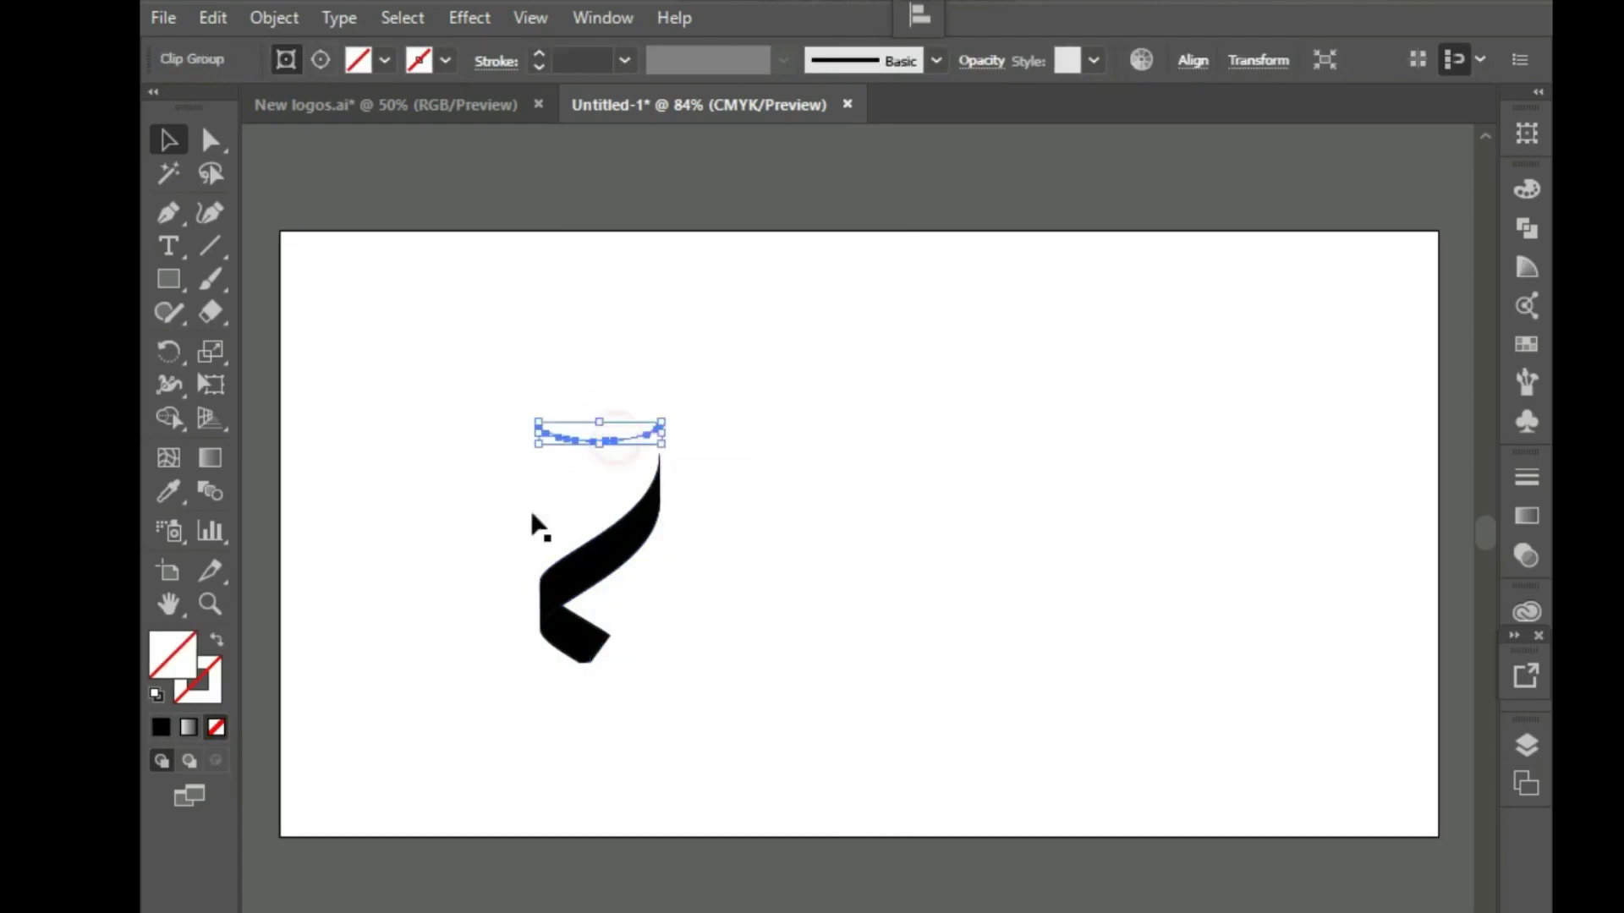
click(881, 692)
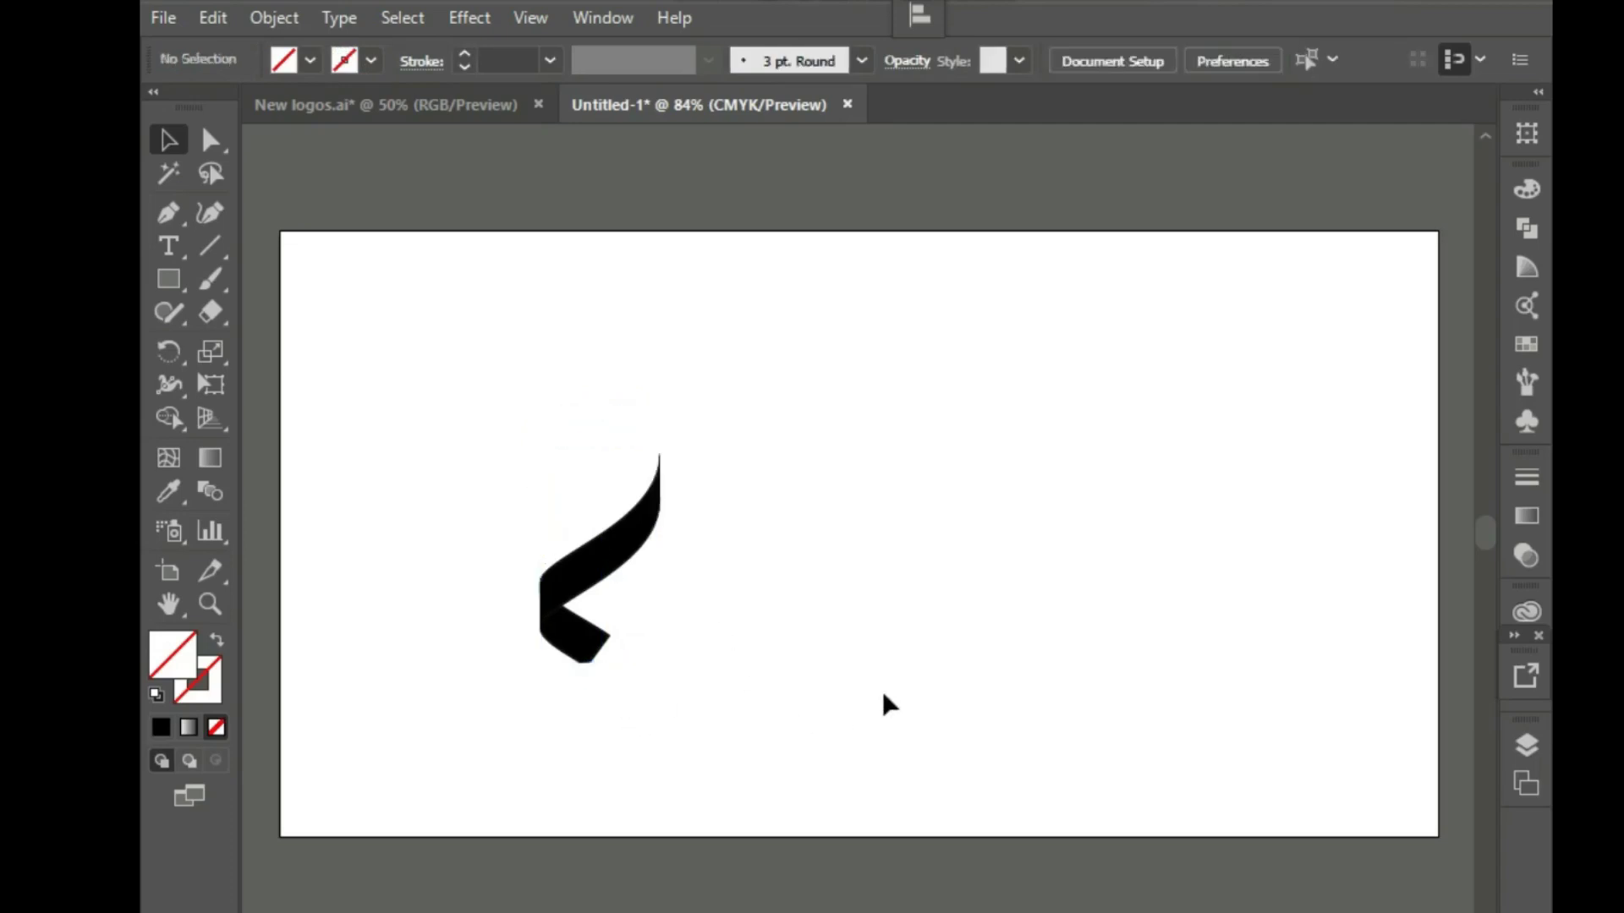
click(598, 489)
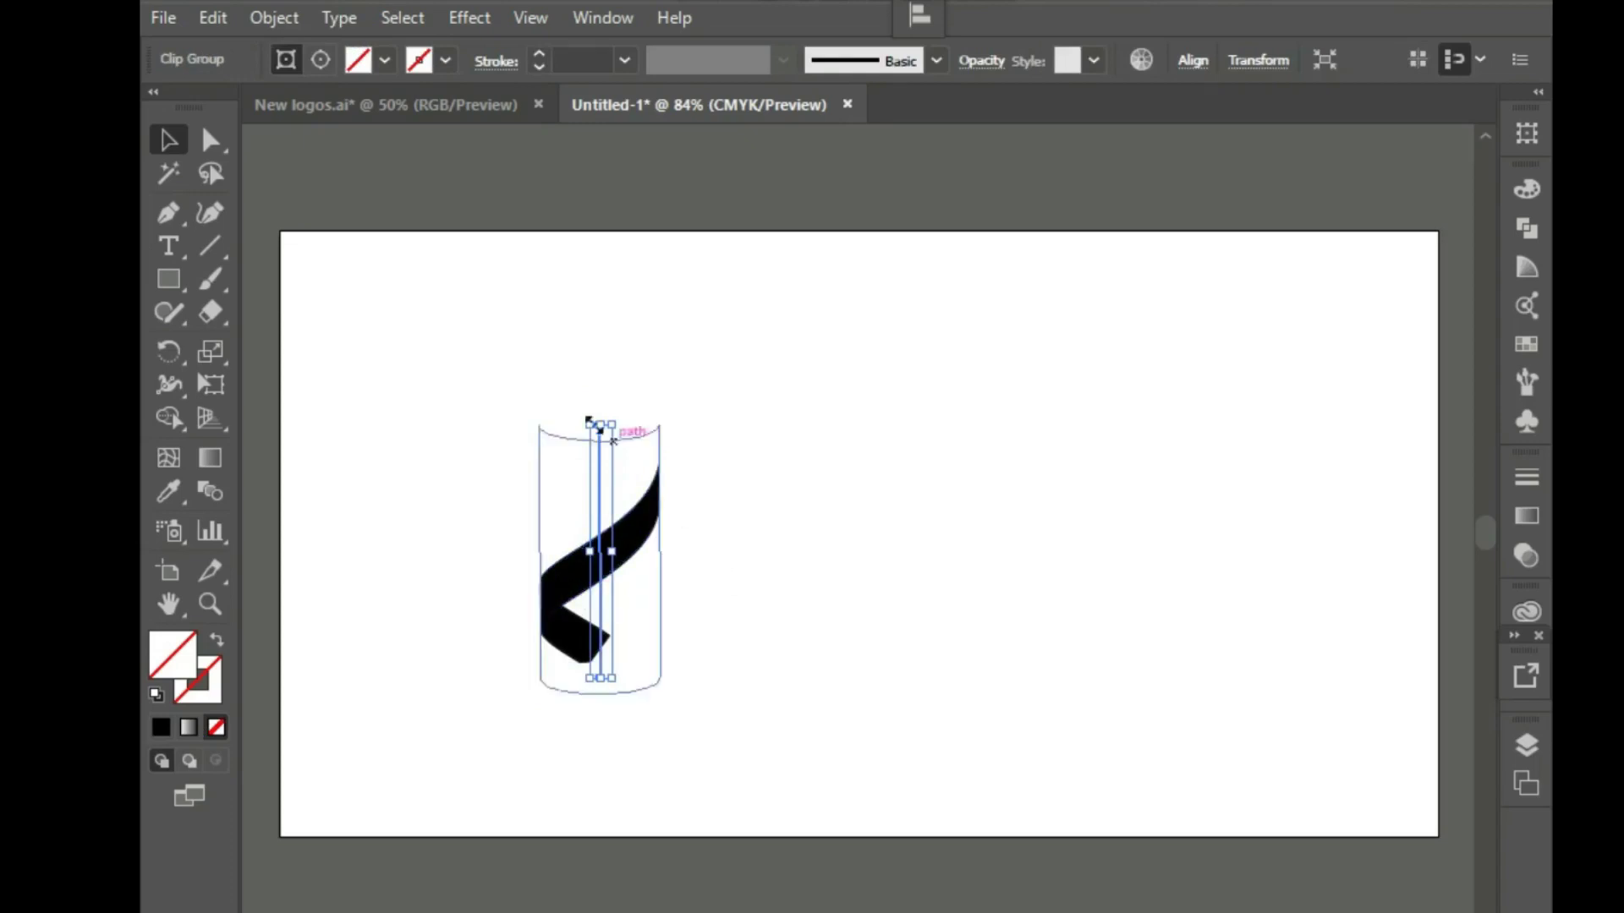
key(ctrl+shift+a)
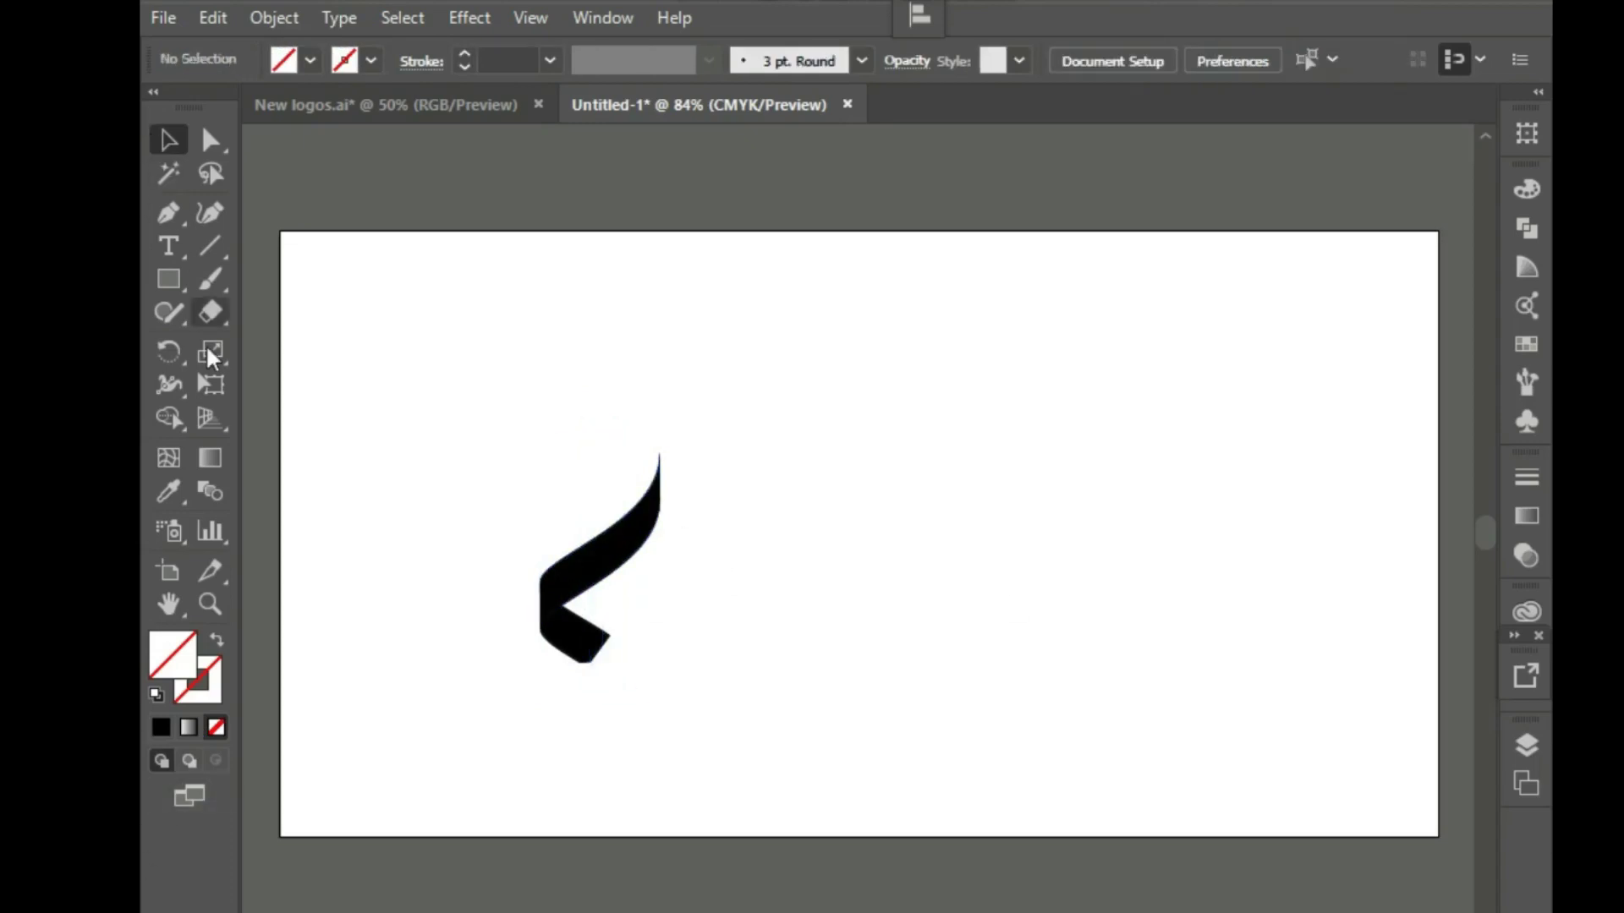
Try deleting and reshaping the ribbon clip group, restoring it with undo each time
click(592, 454)
click(916, 471)
click(576, 513)
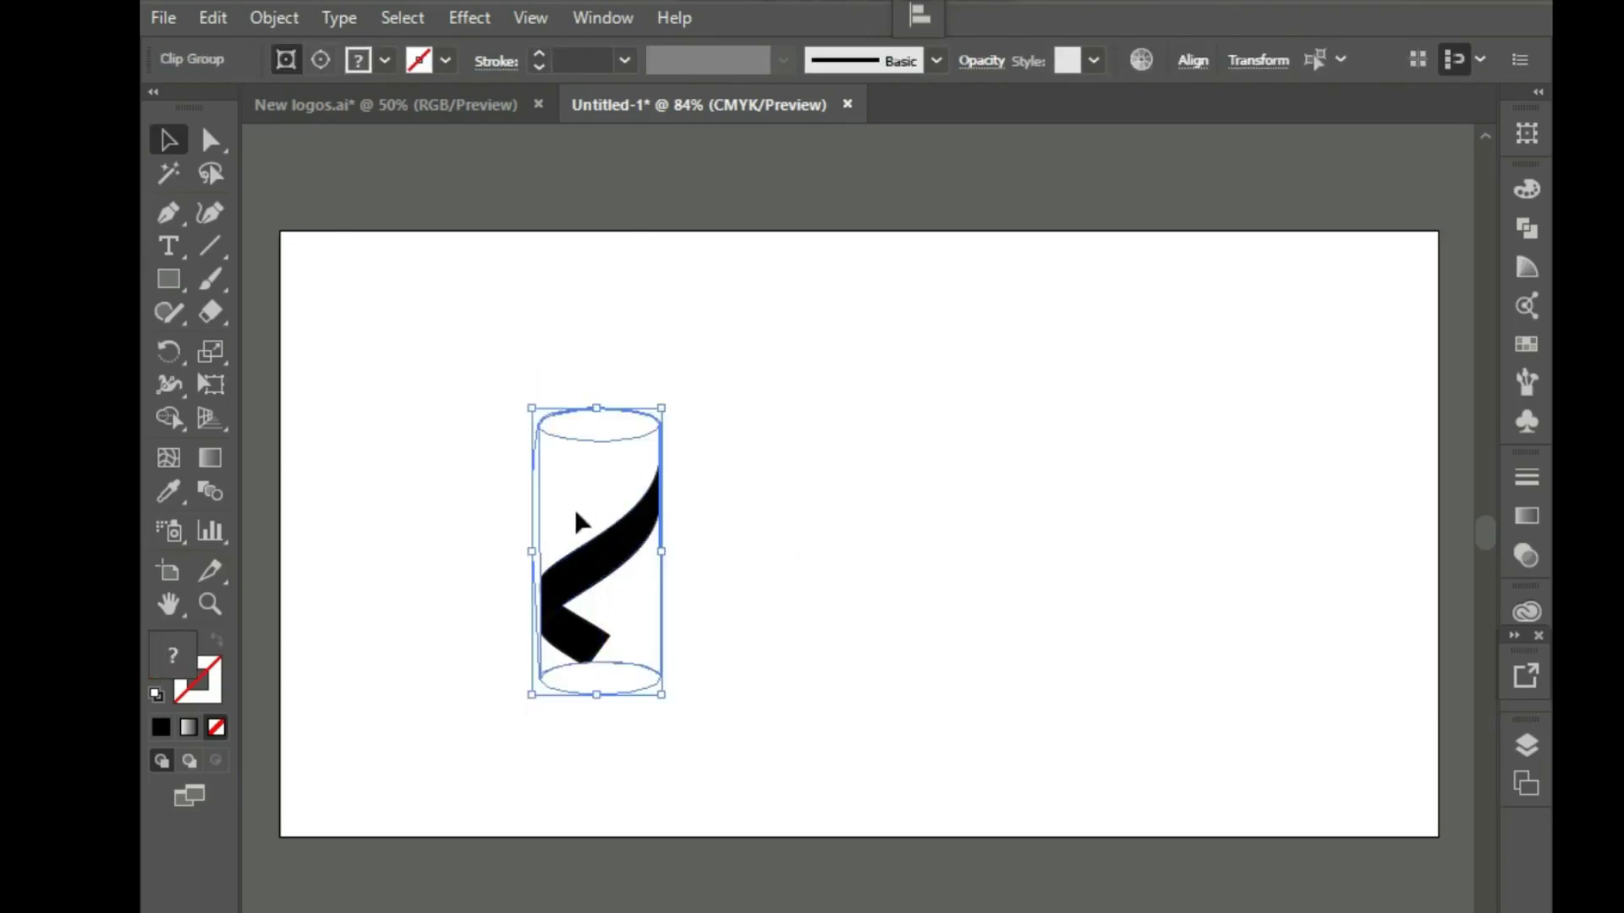
key(Delete)
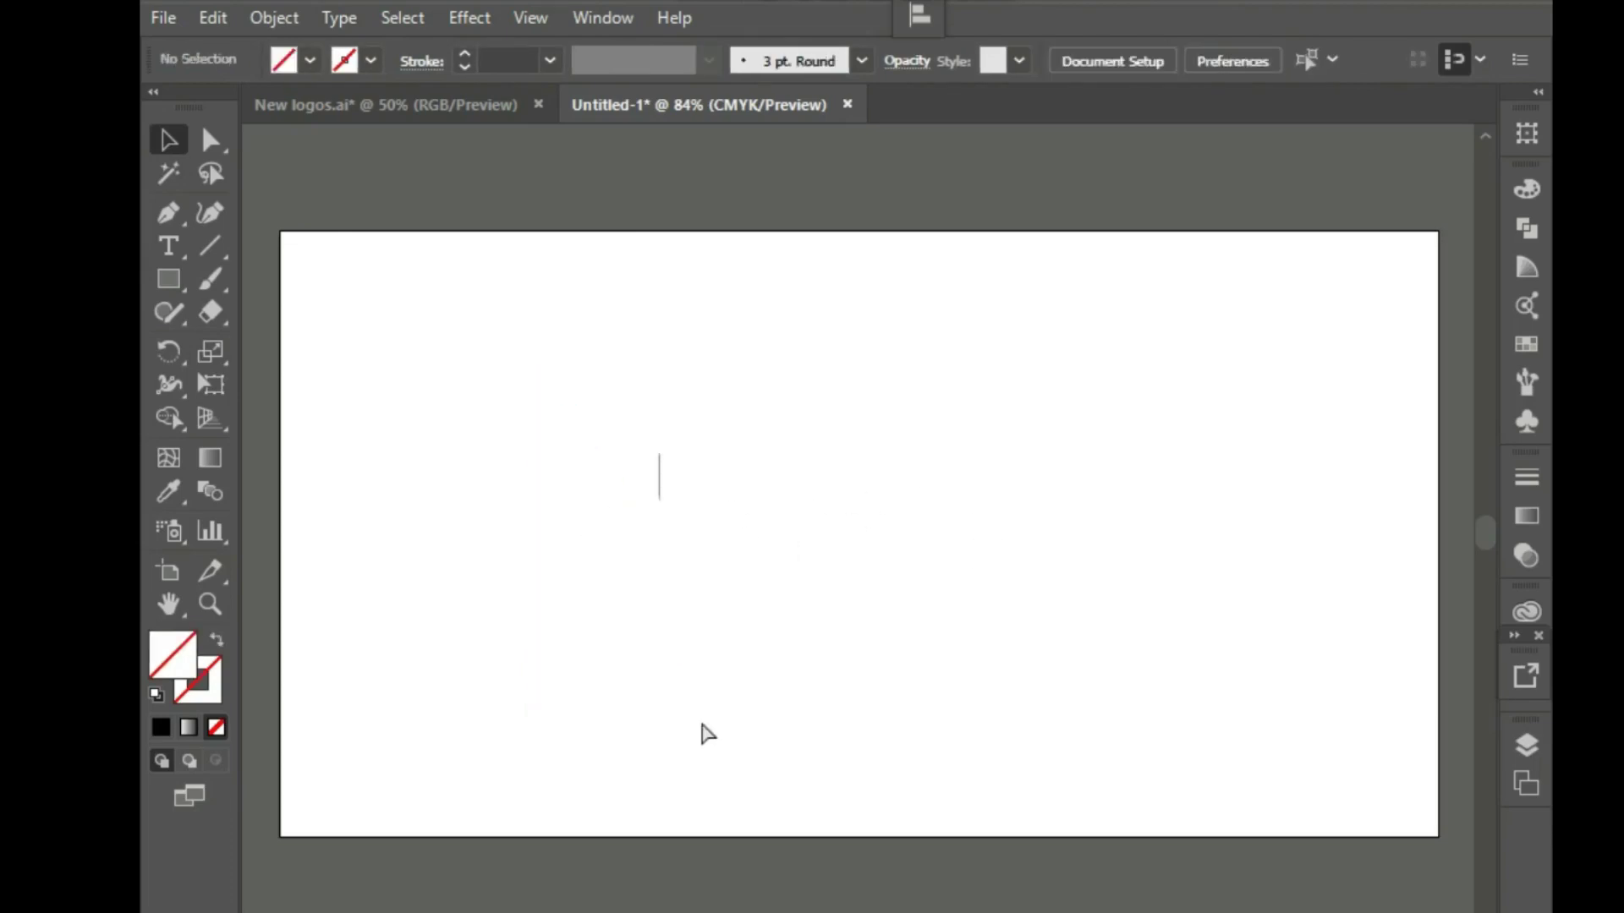
key(ctrl+z)
click(589, 390)
click(575, 450)
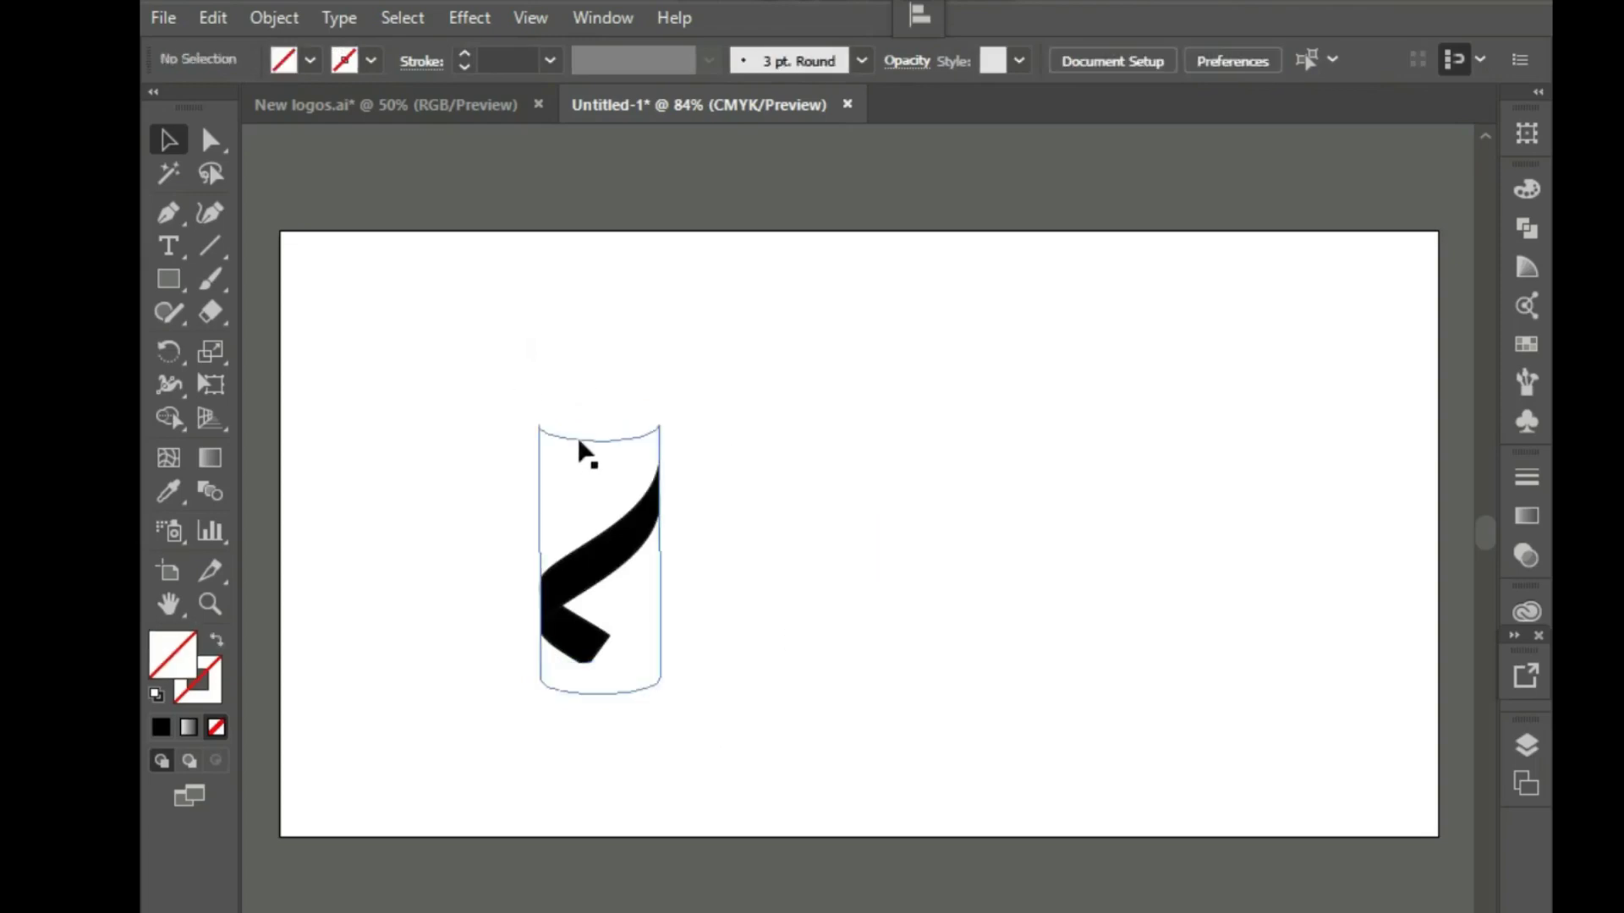
drag(618, 424, 618, 407)
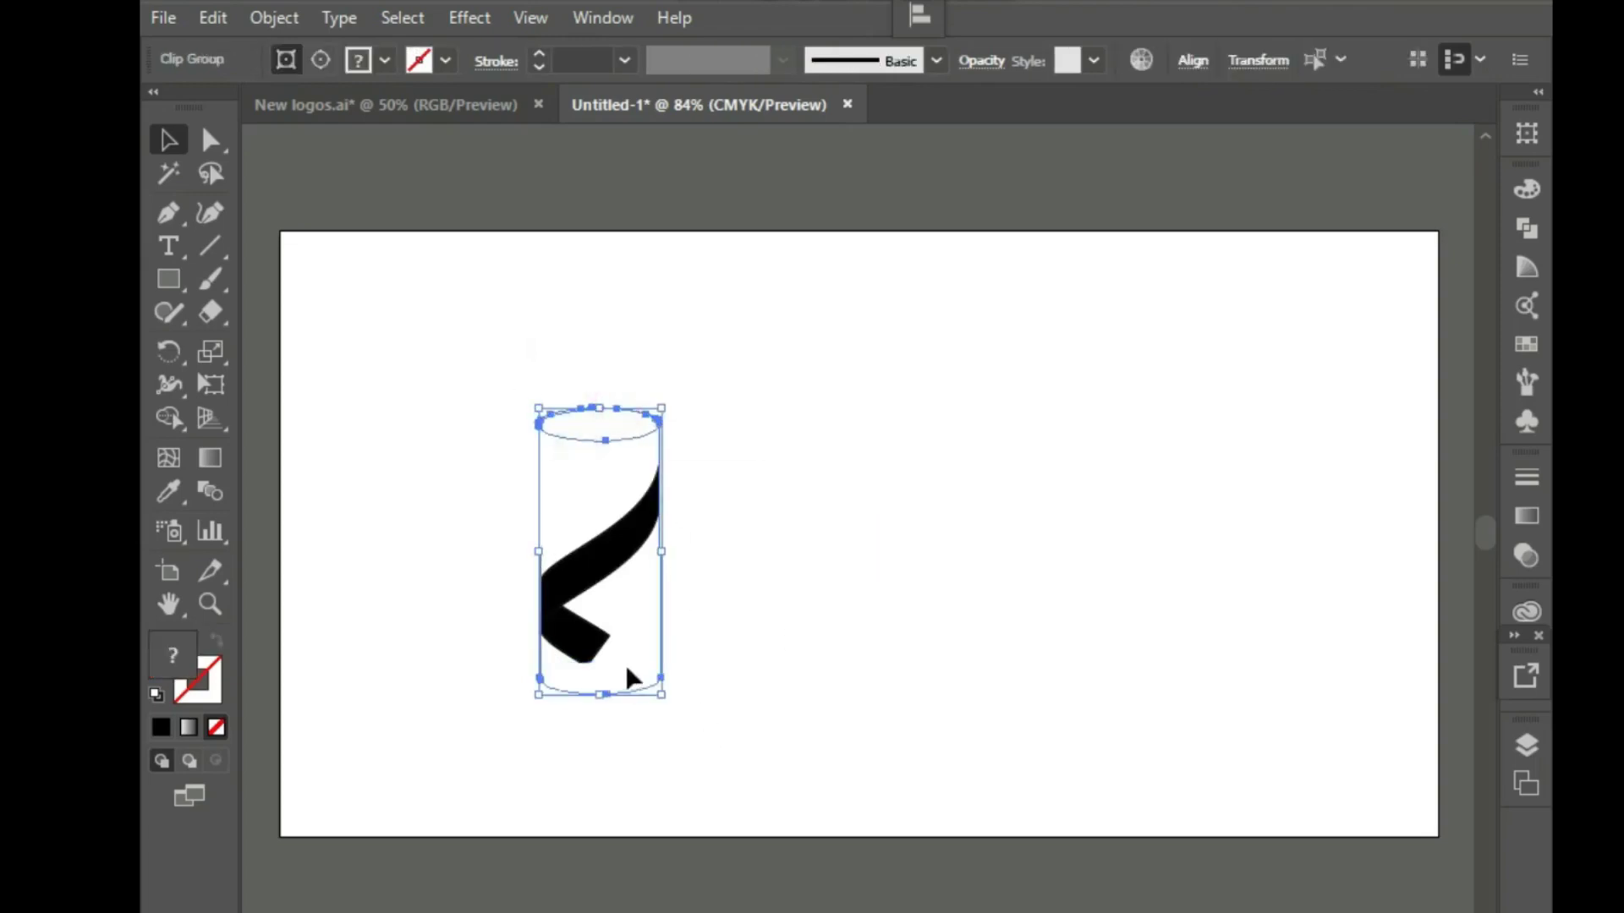
drag(656, 470, 609, 464)
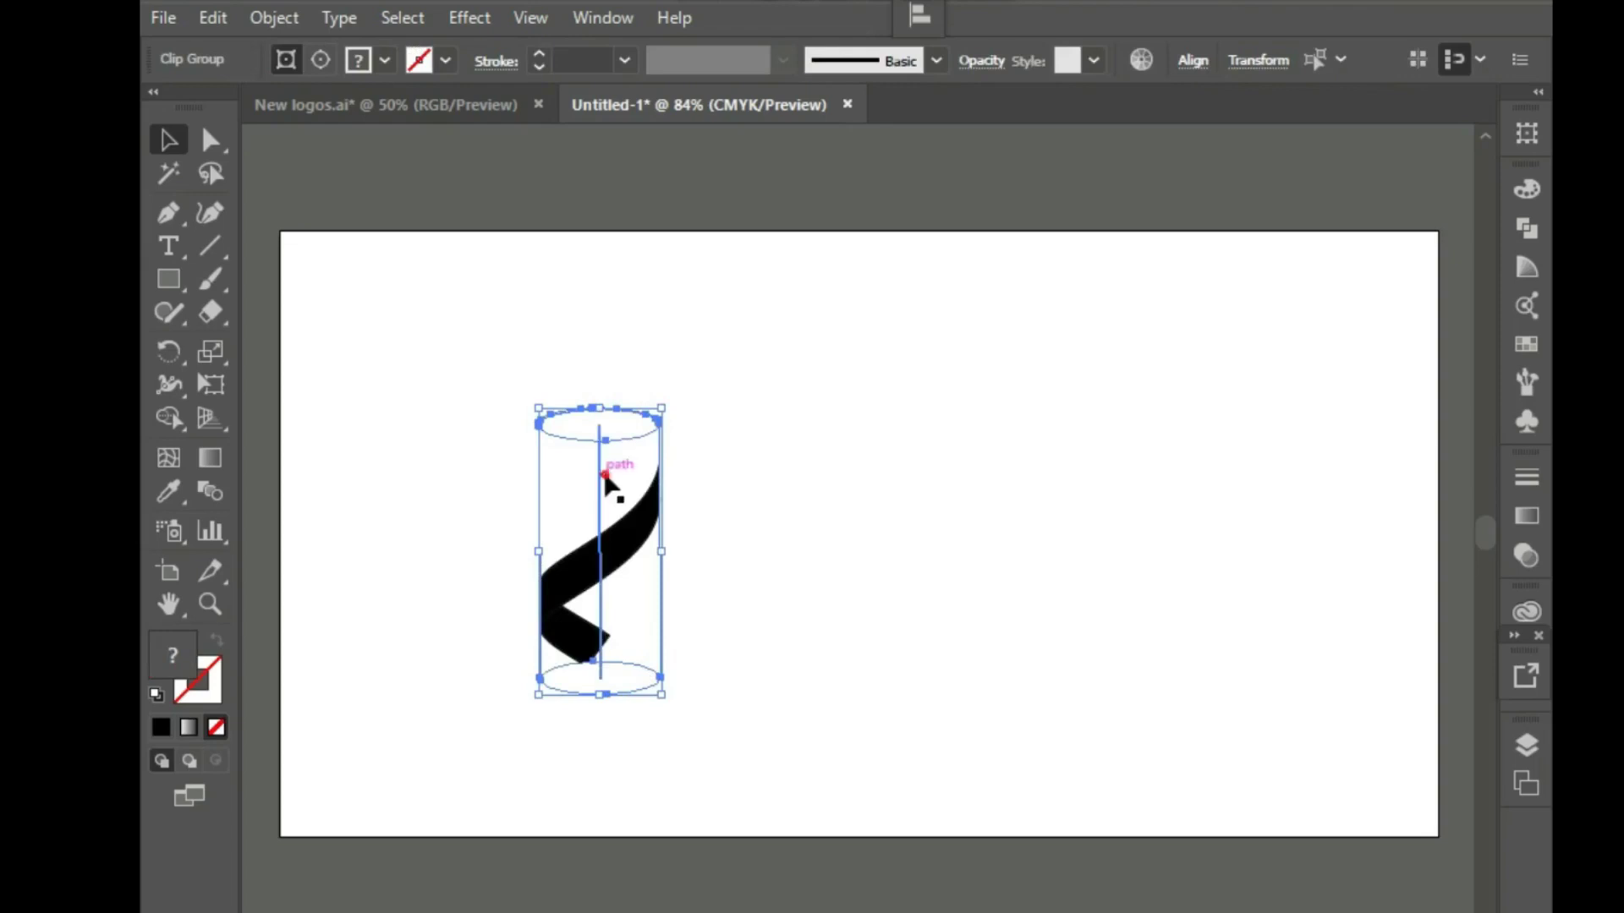
key(Delete)
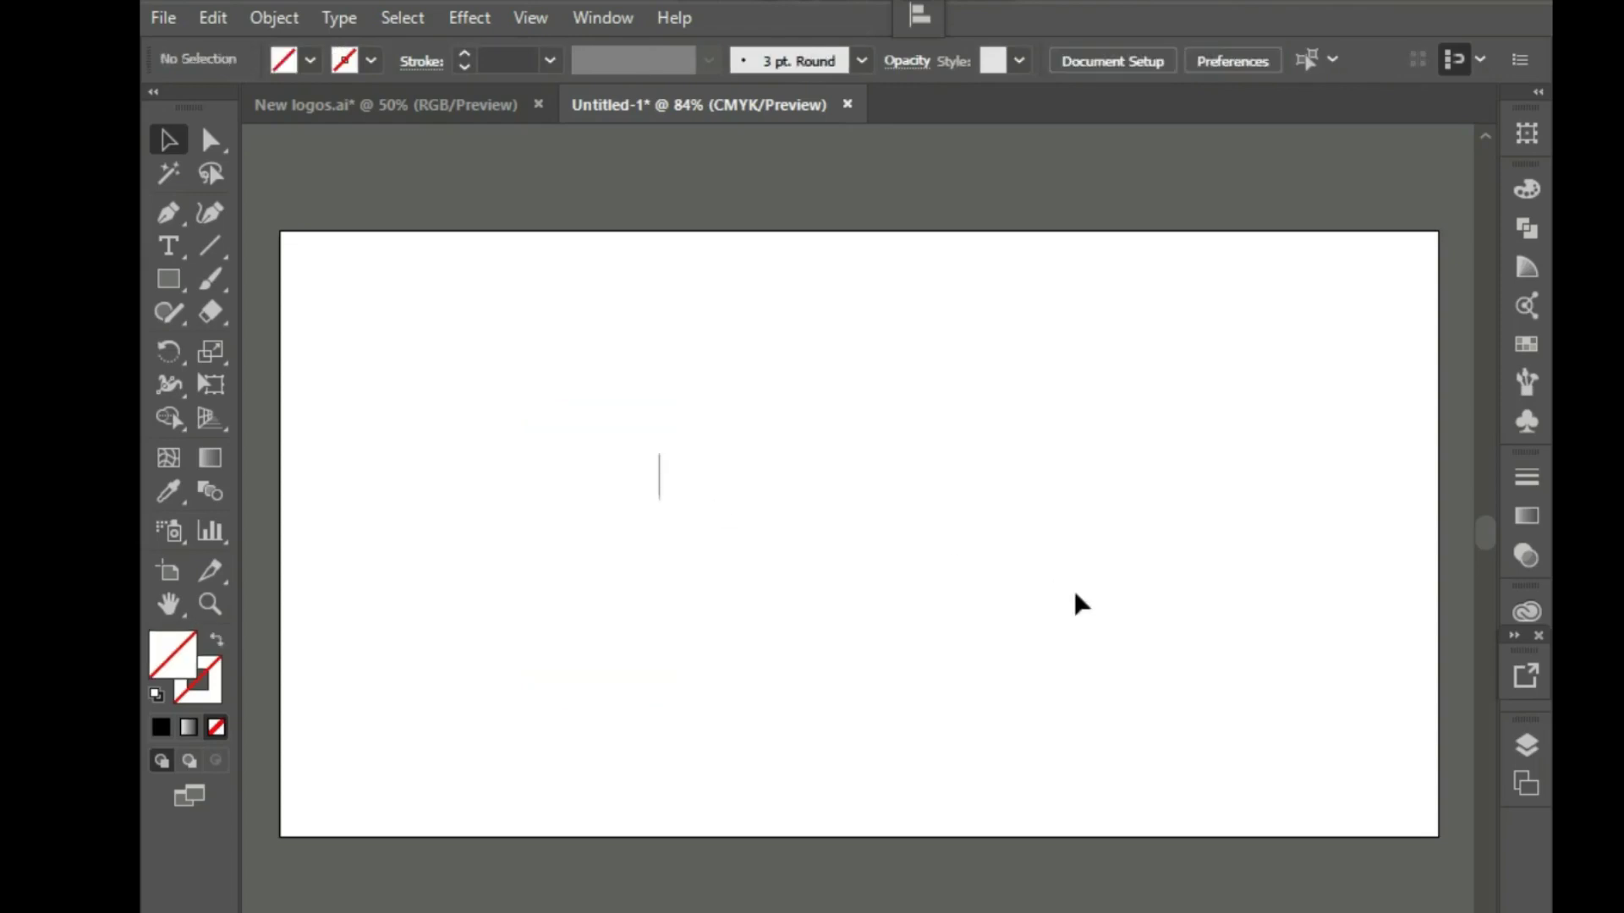
key(ctrl+z)
click(1057, 574)
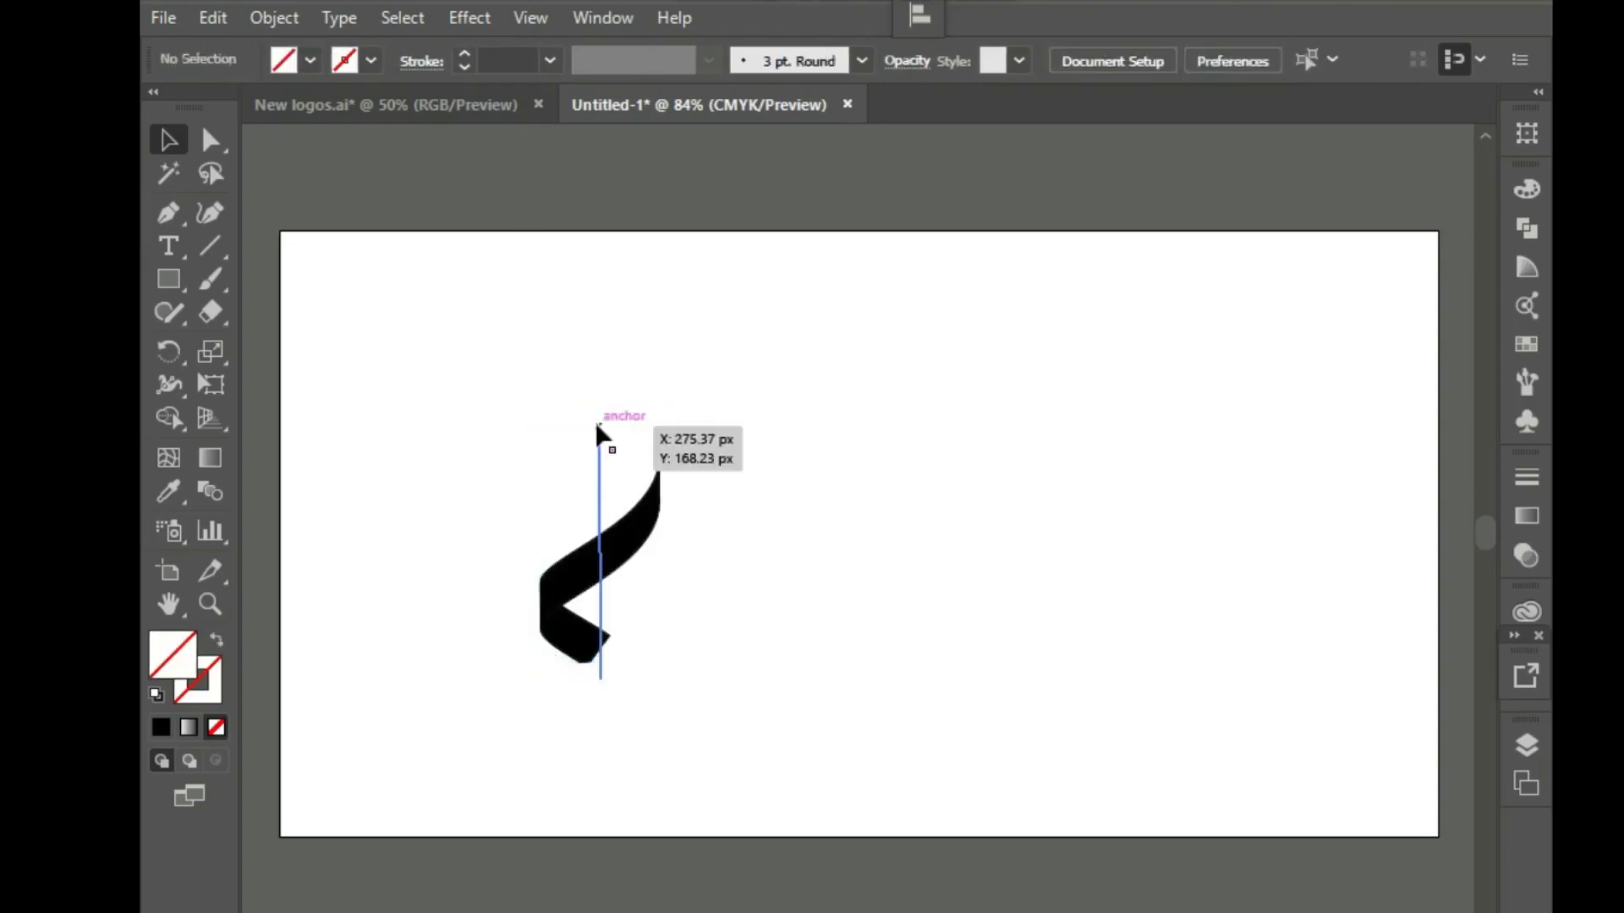
Marquee-select the ribbon clip group and release its clipping mask
drag(504, 316, 744, 694)
click(274, 17)
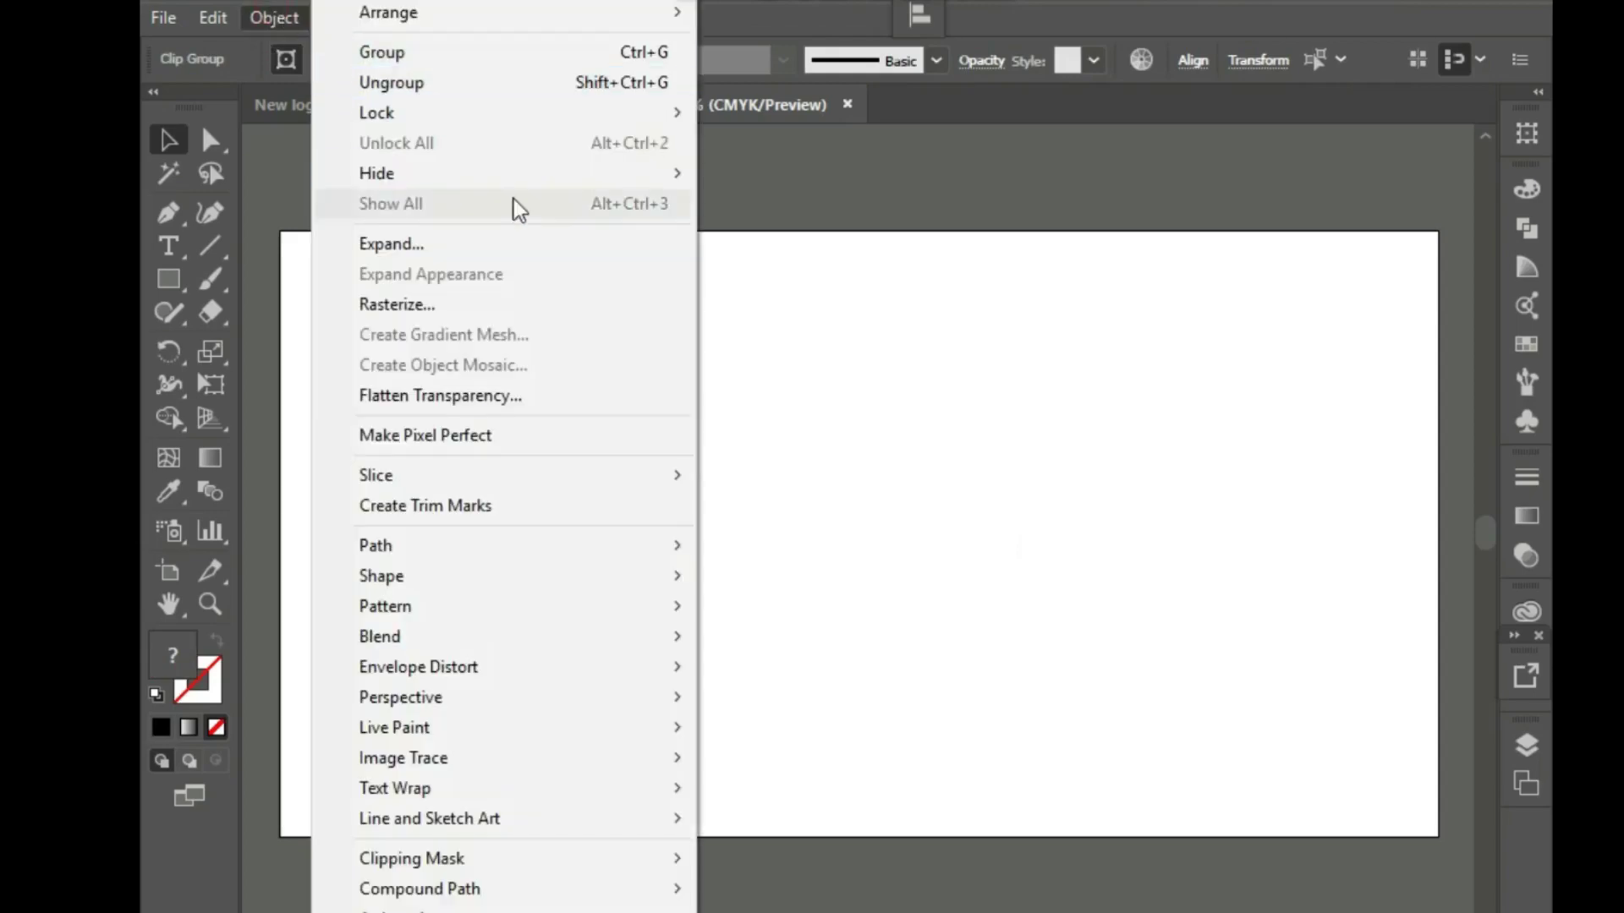
click(932, 463)
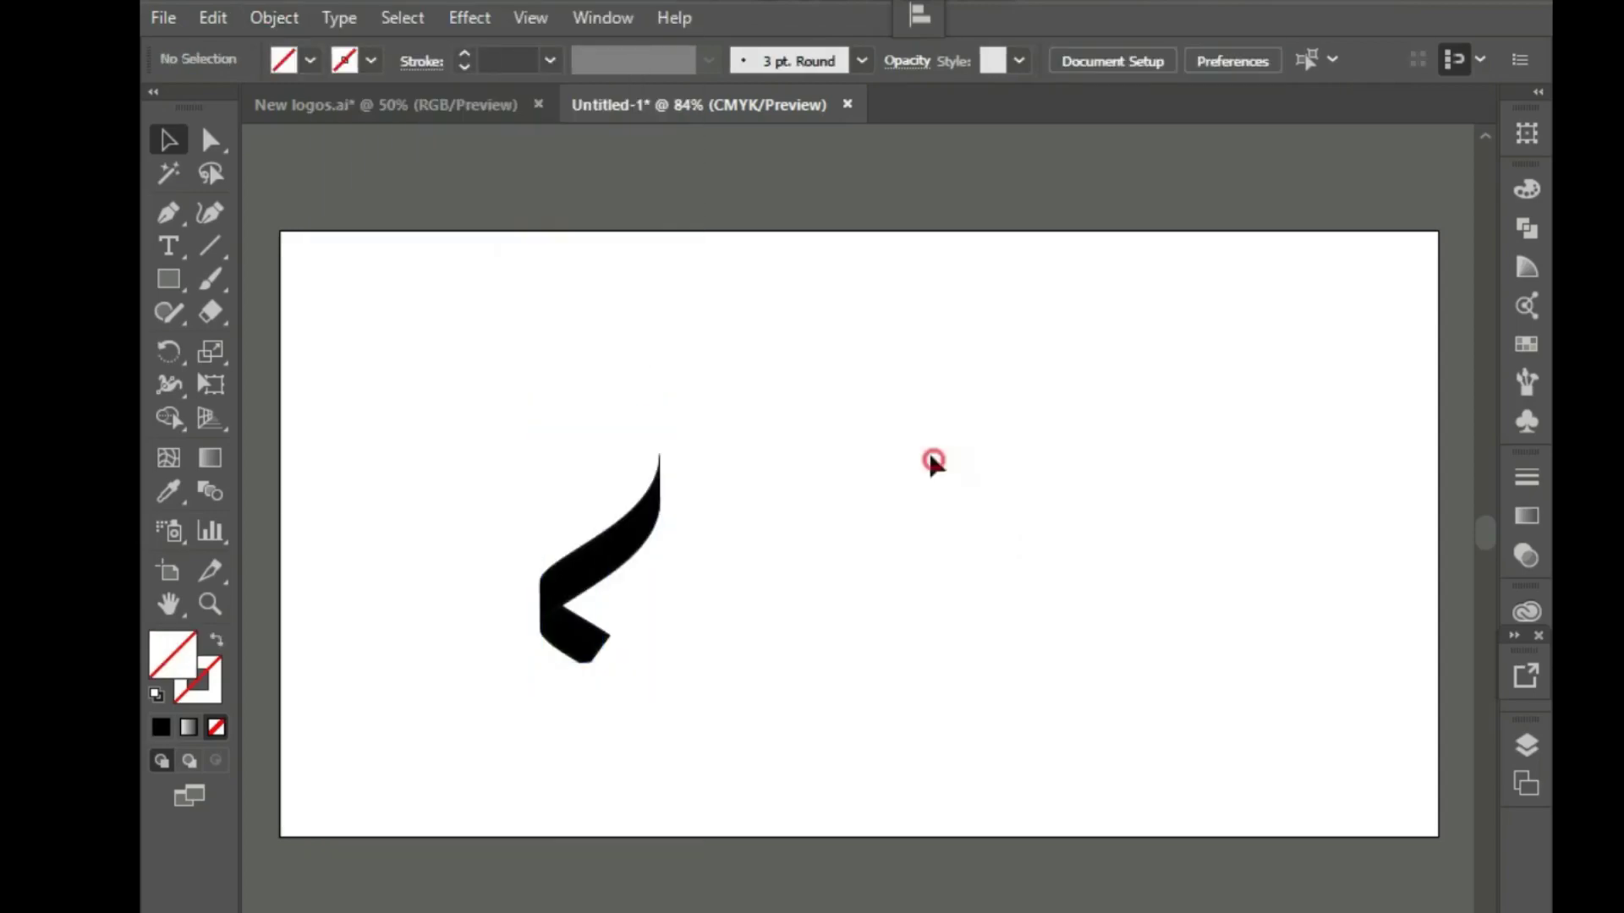
drag(482, 369, 595, 541)
right_click(595, 541)
click(779, 731)
click(877, 565)
Inspect the released cylinder group and ribbon pieces, then clear the selection
click(567, 402)
click(1187, 454)
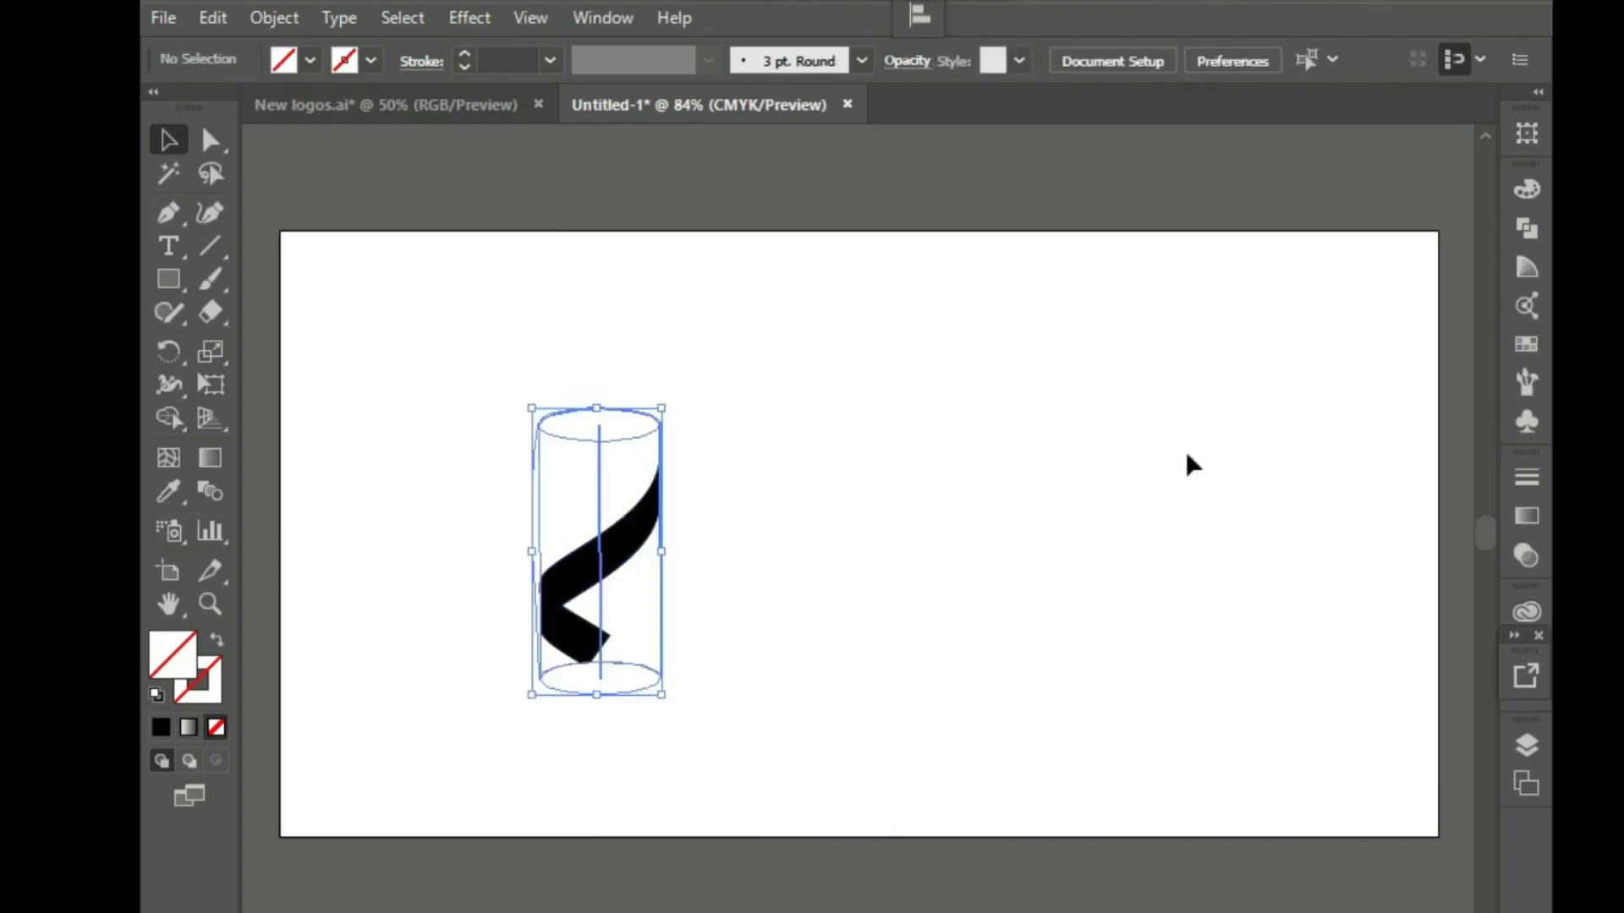
click(608, 624)
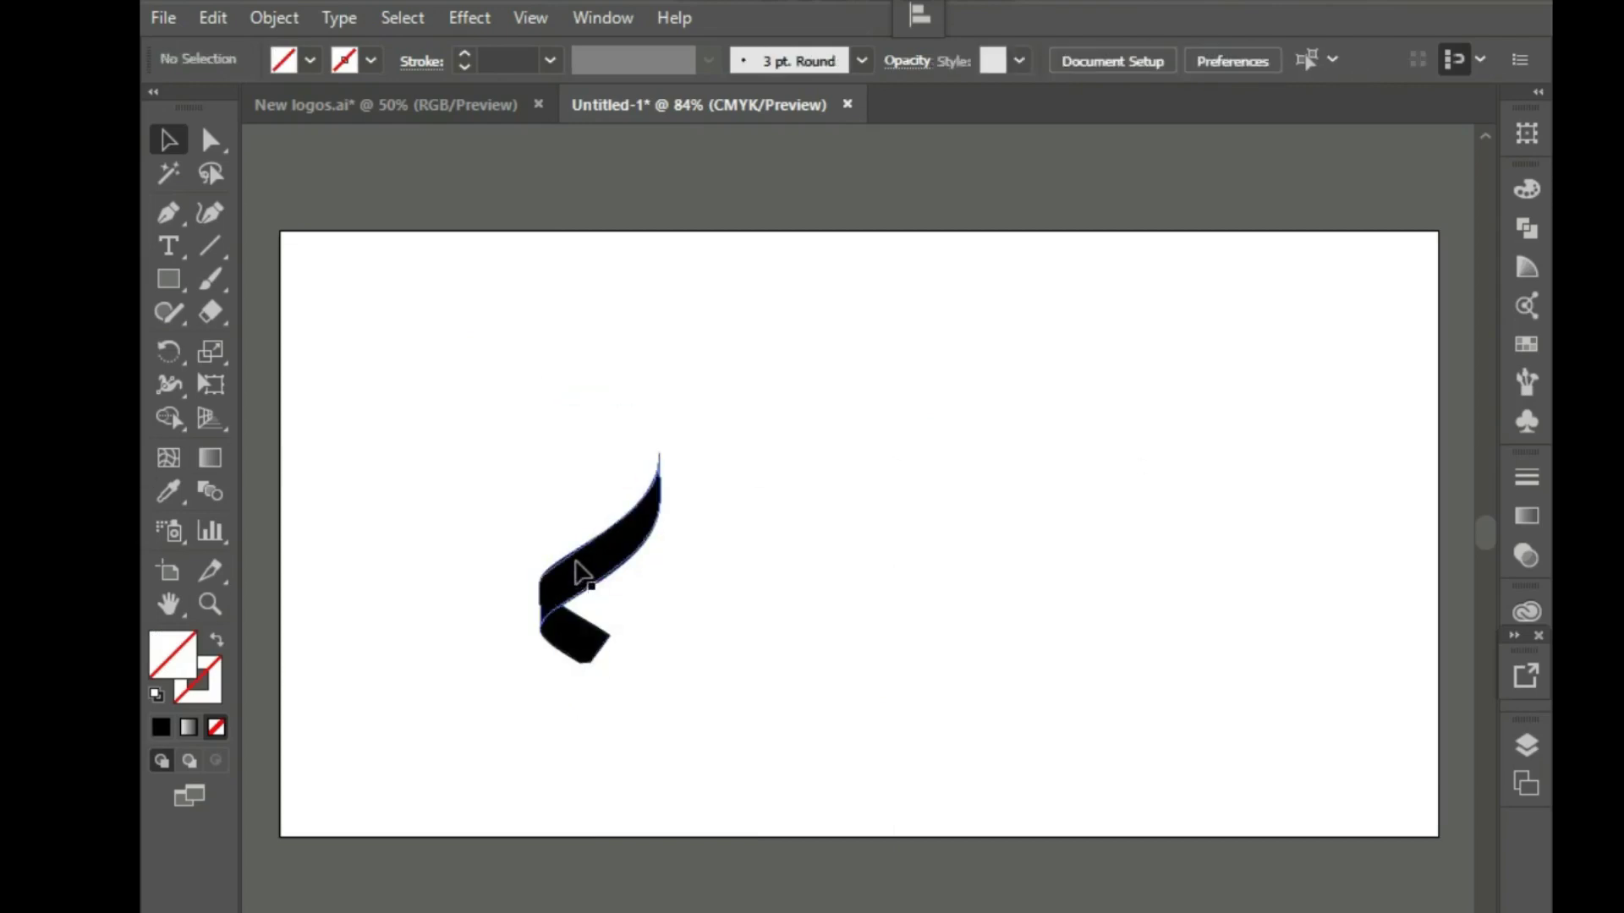
click(500, 481)
click(558, 643)
click(577, 316)
click(168, 279)
Draw a circle to the right of the ribbon and fill it black
click(328, 345)
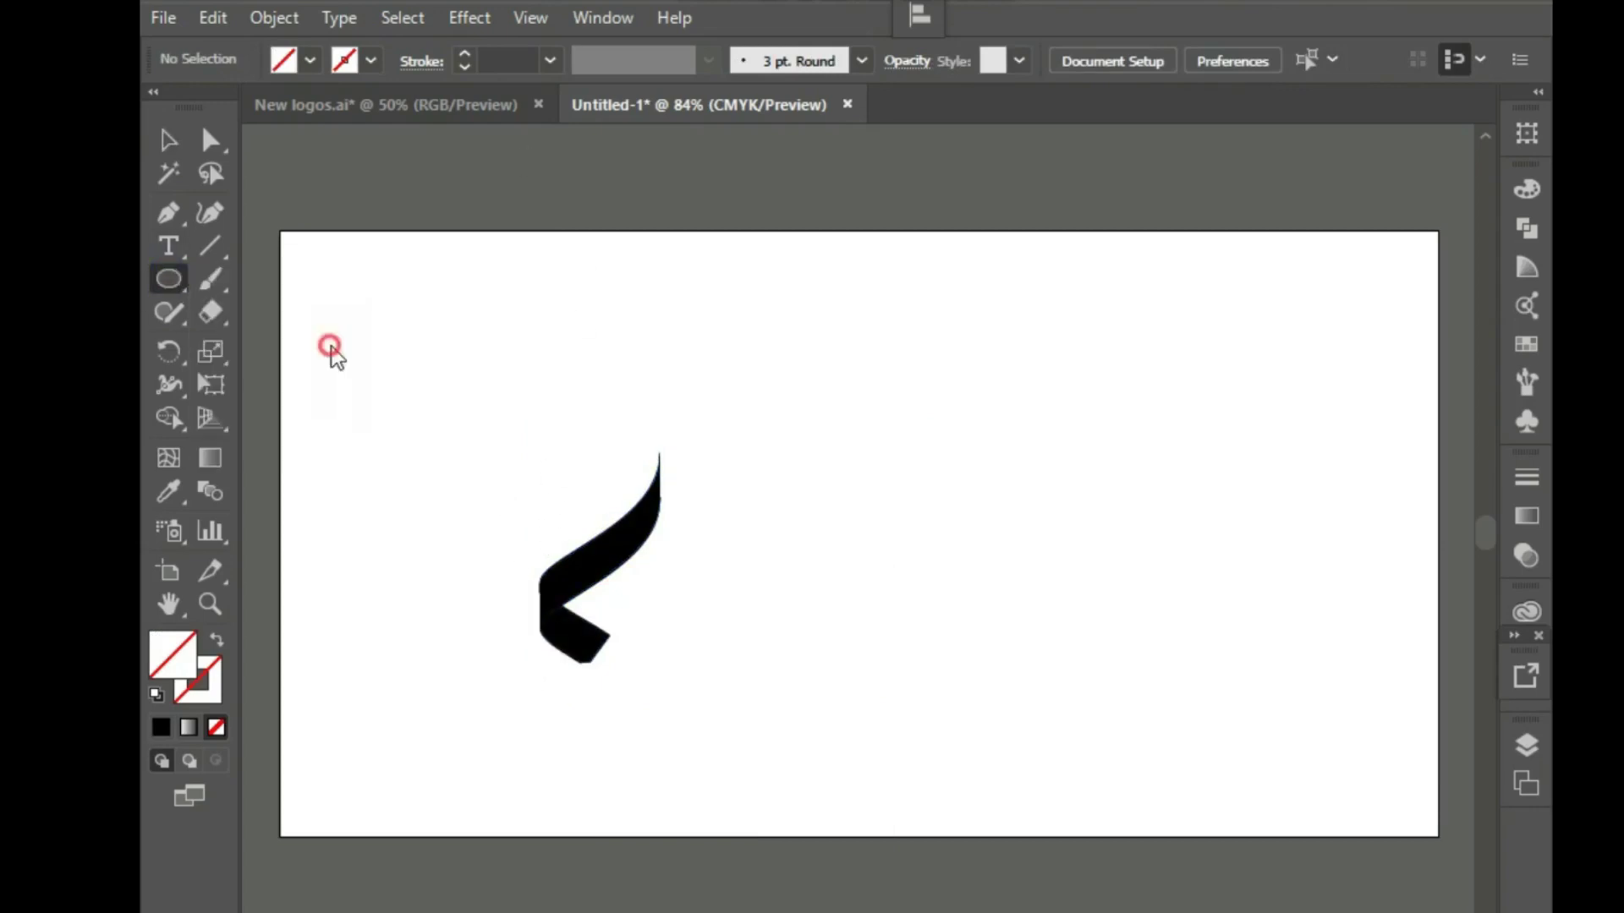
drag(902, 401, 1059, 584)
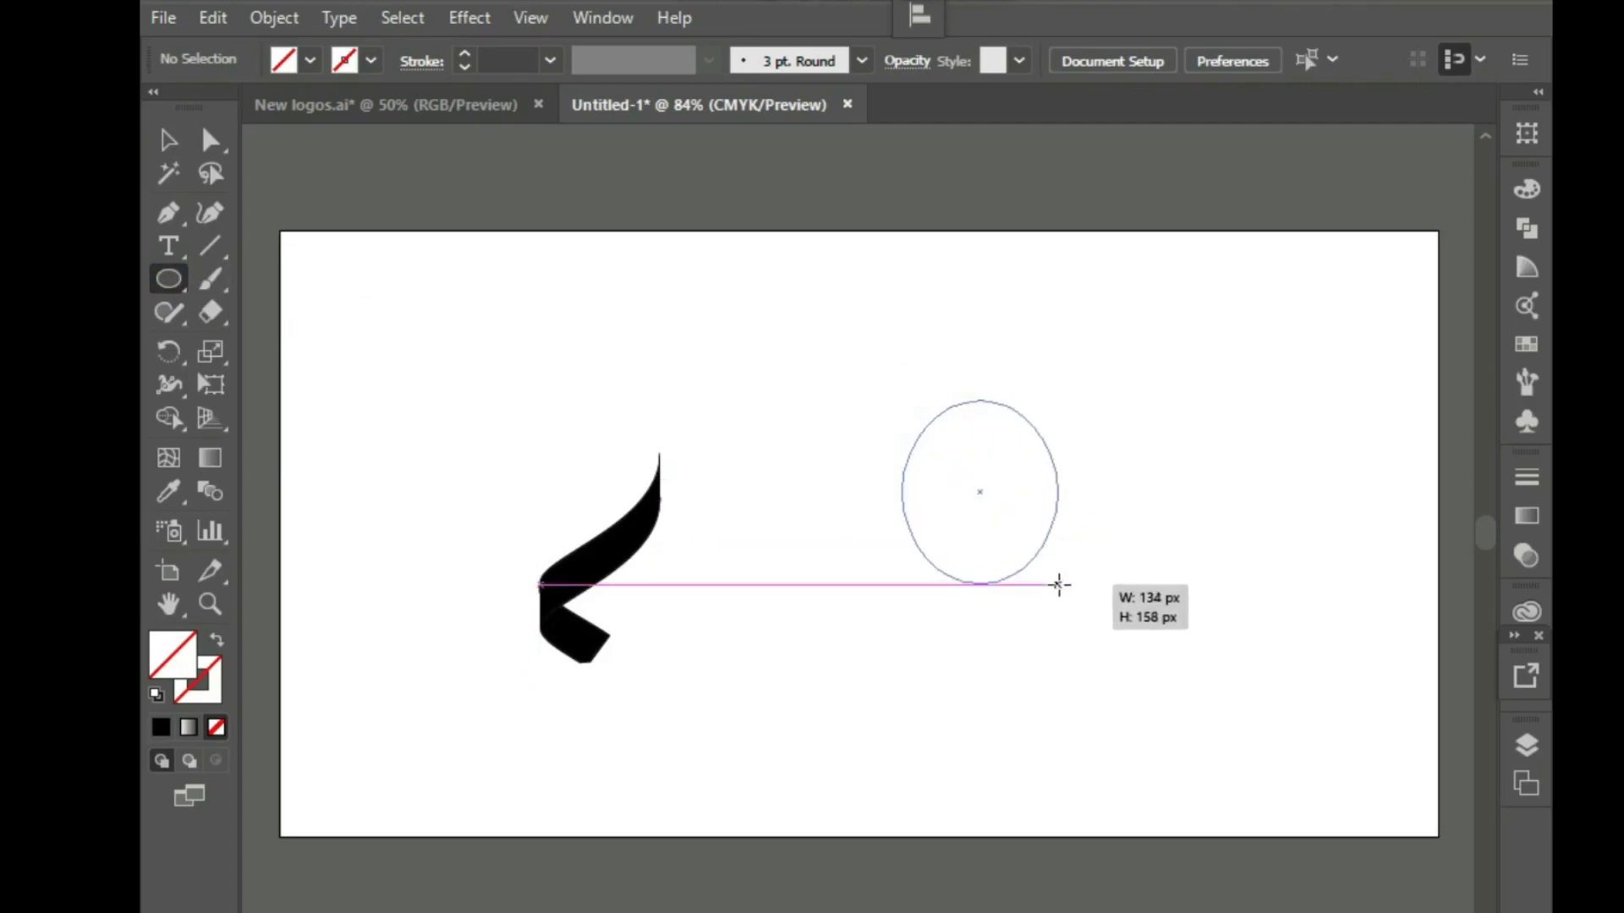
drag(1058, 583, 1078, 583)
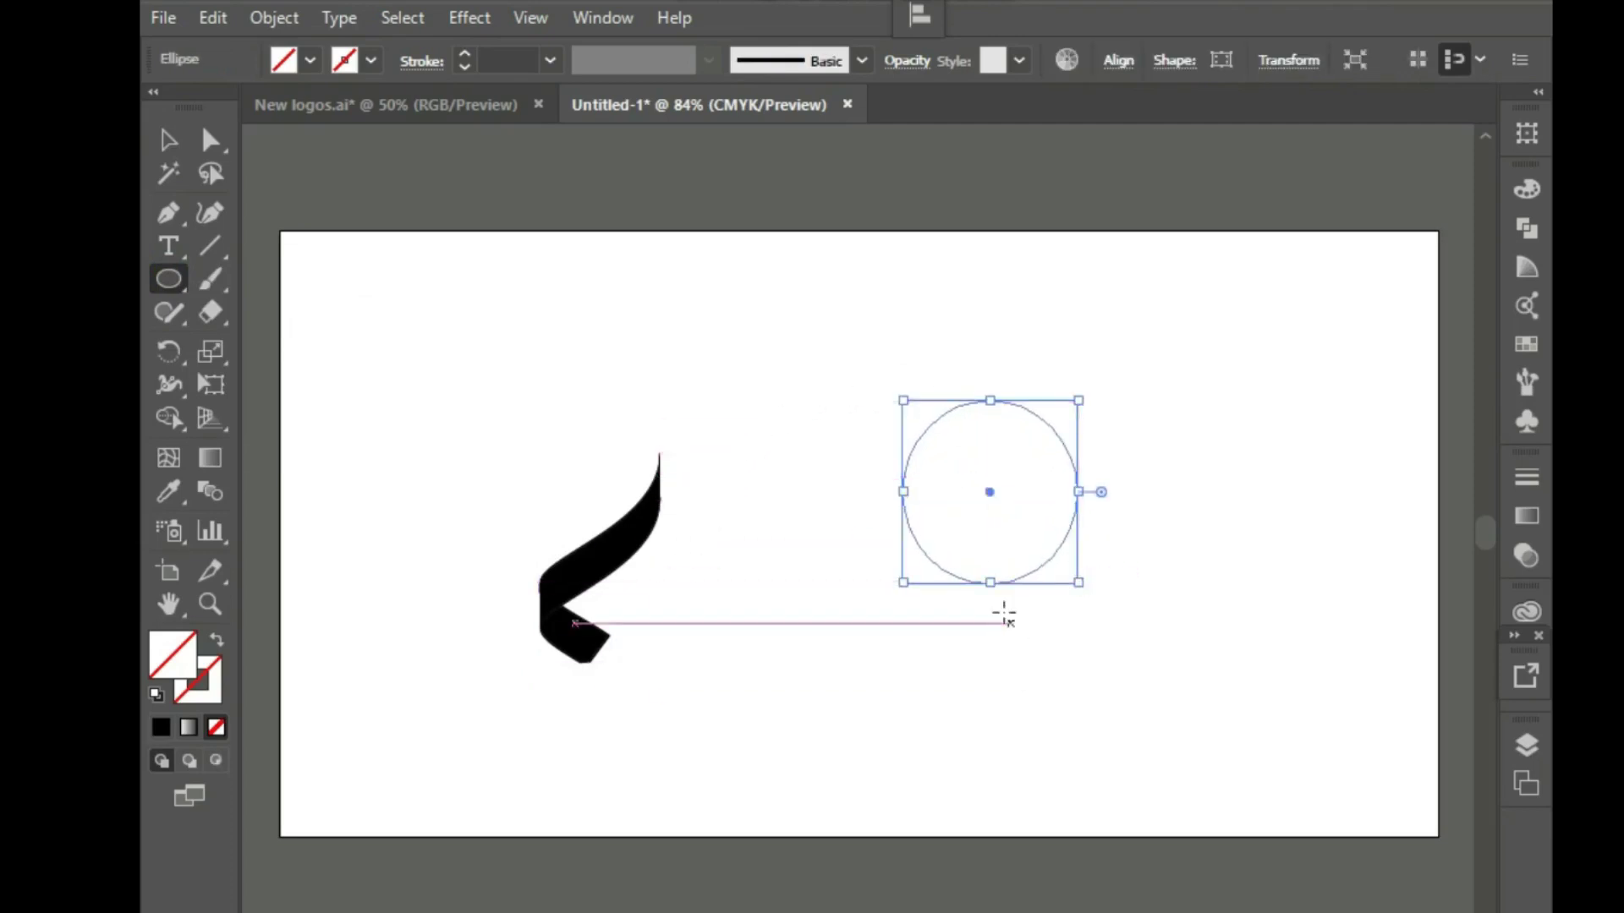
click(160, 727)
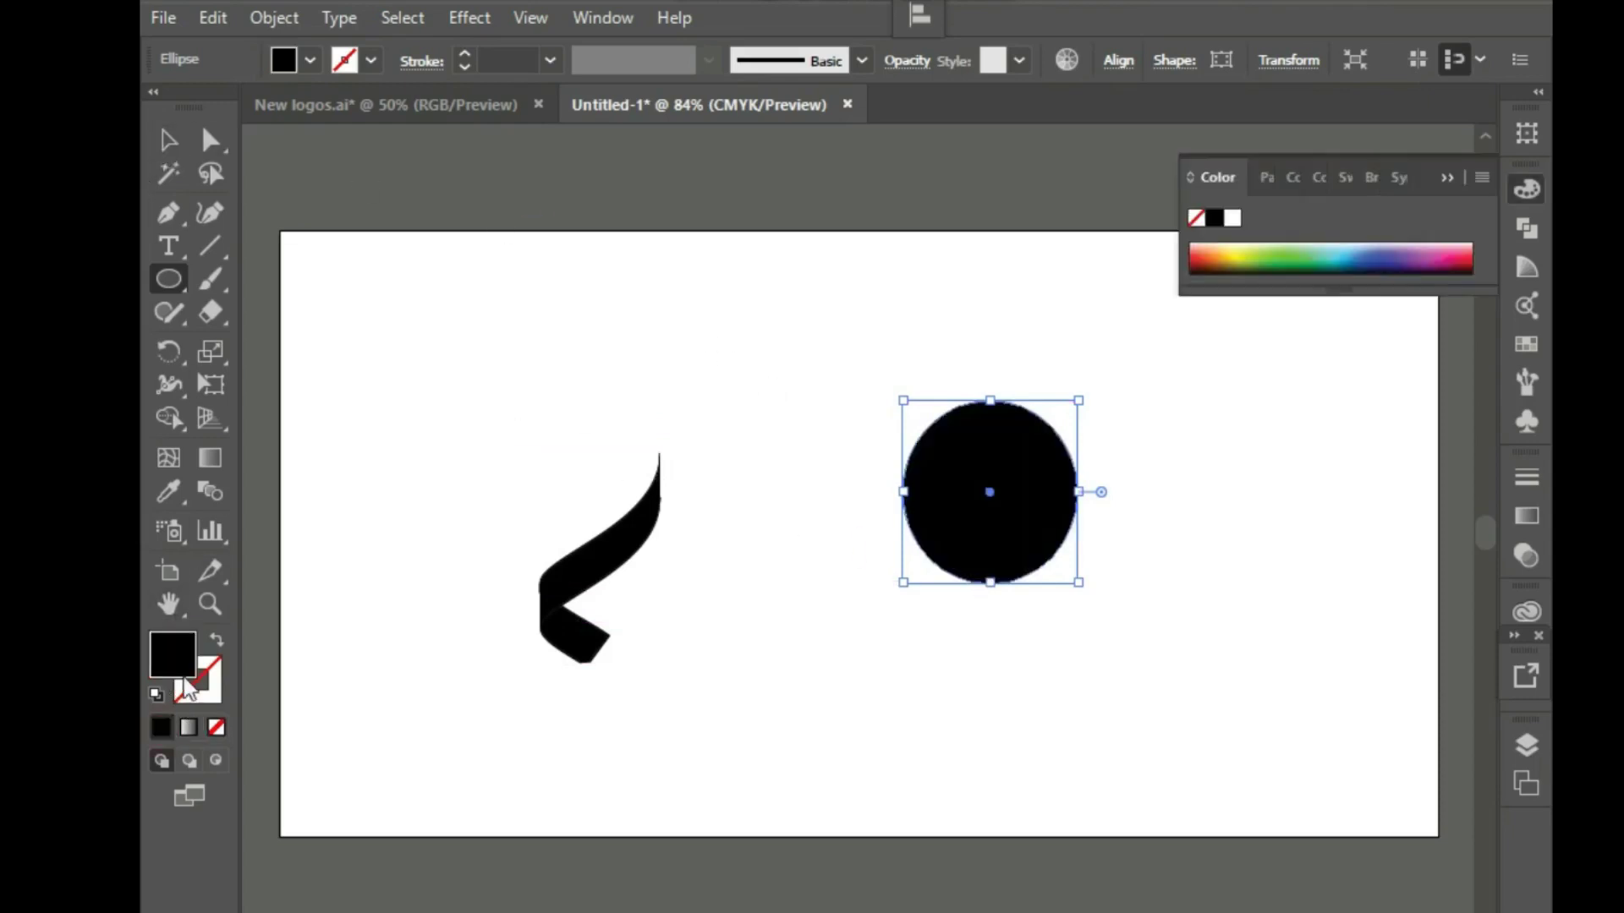
Cut away the circle's left half with a rounded rectangle using Pathfinder Minus Front
click(181, 282)
click(326, 313)
drag(896, 333, 991, 622)
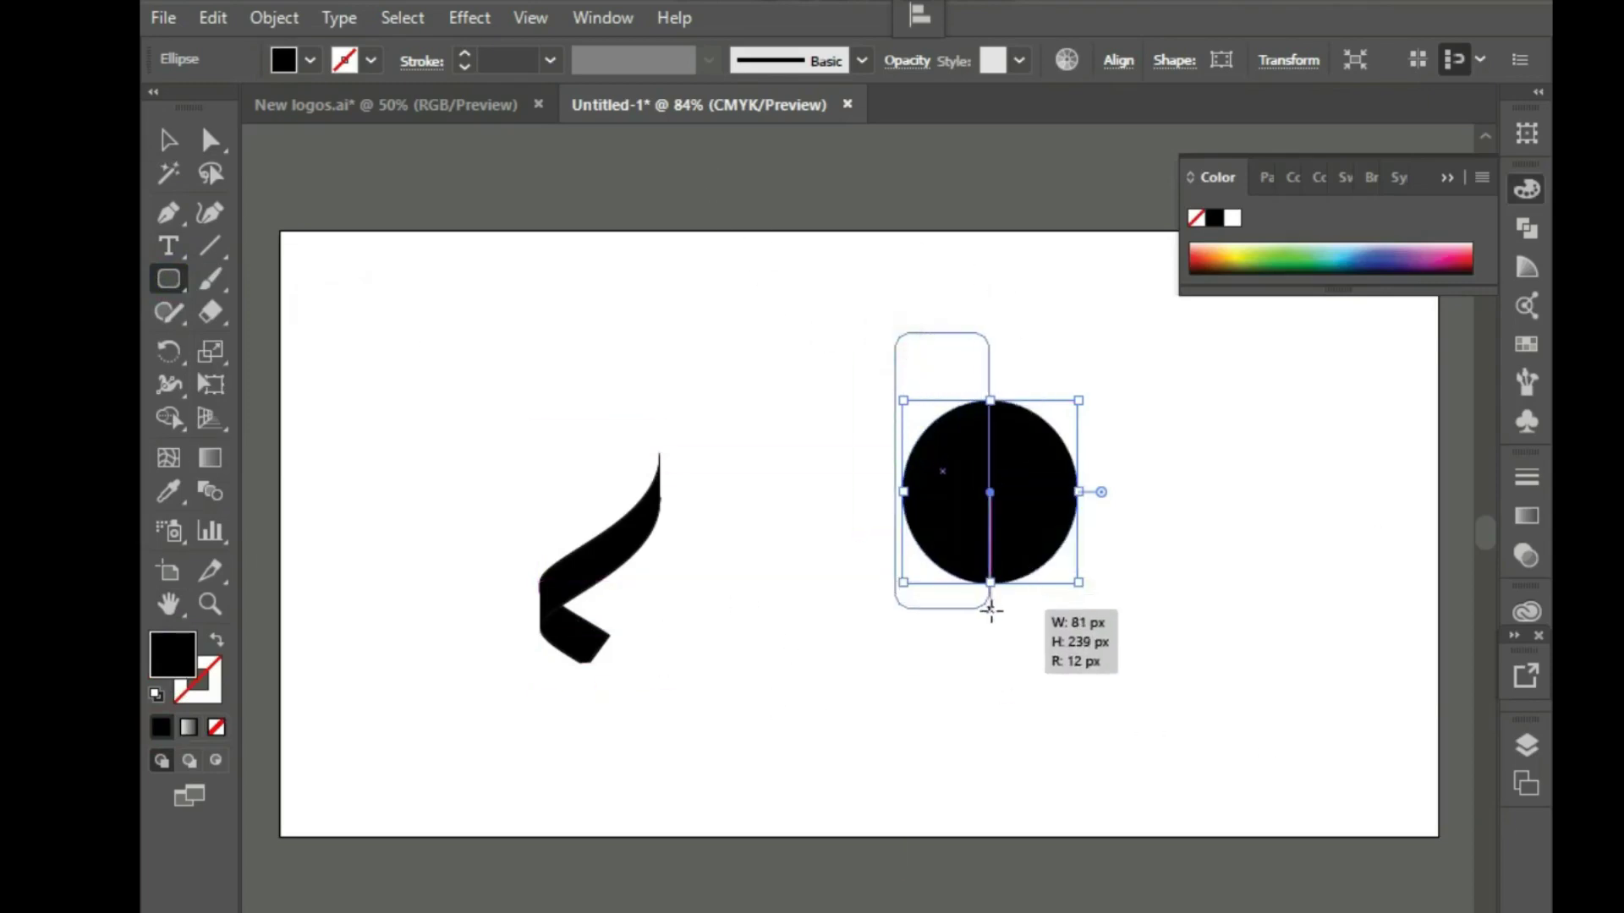
click(168, 141)
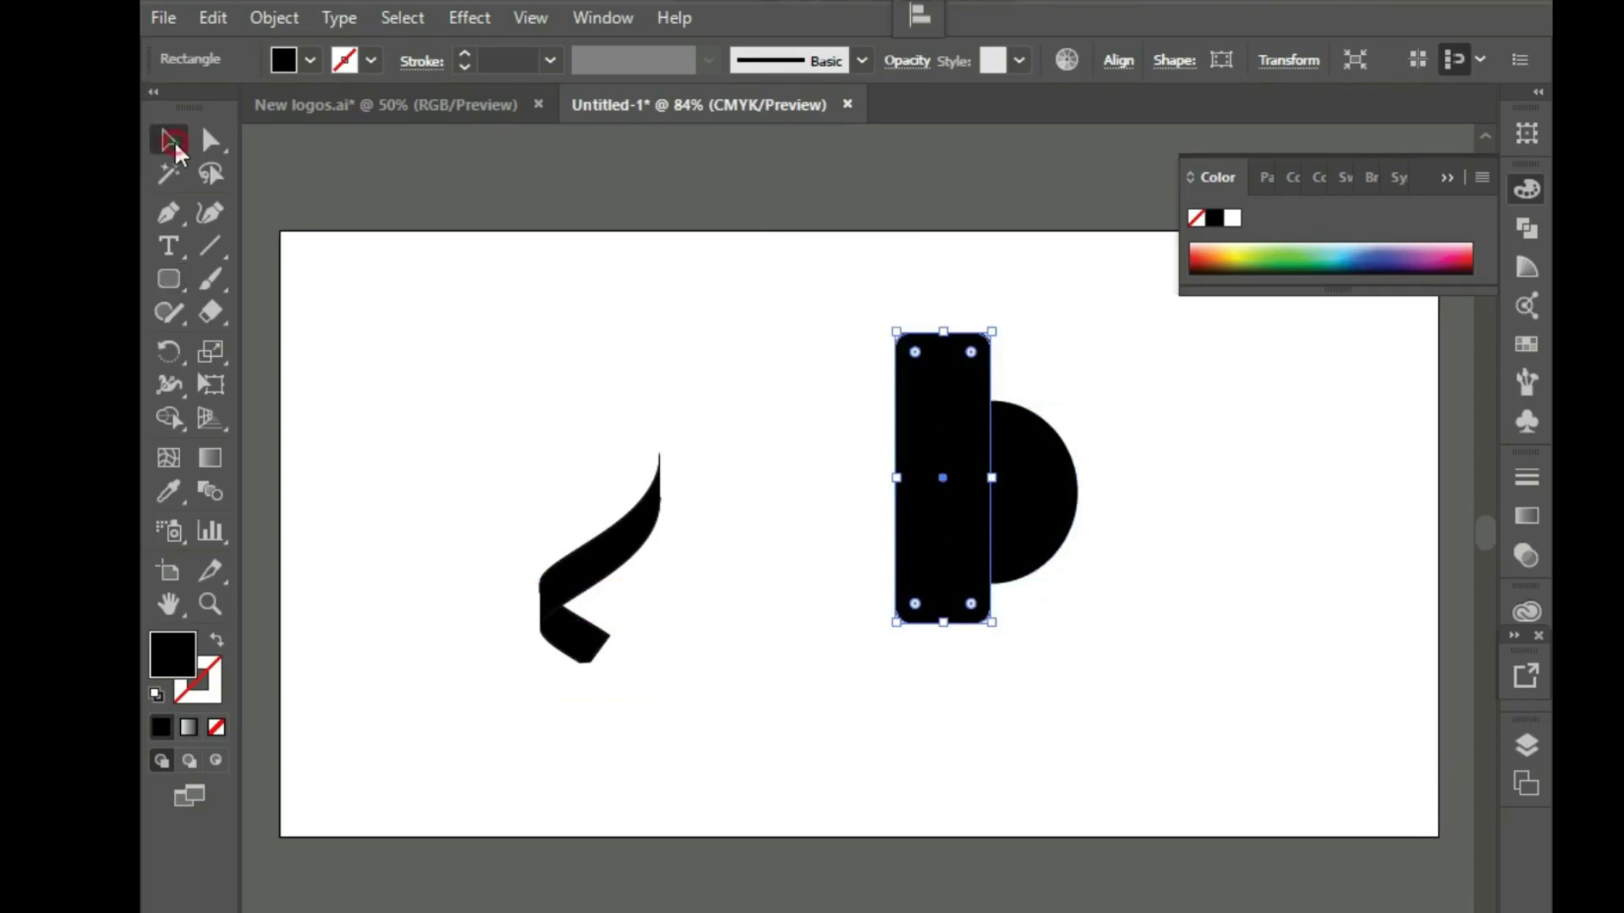
drag(801, 359, 955, 499)
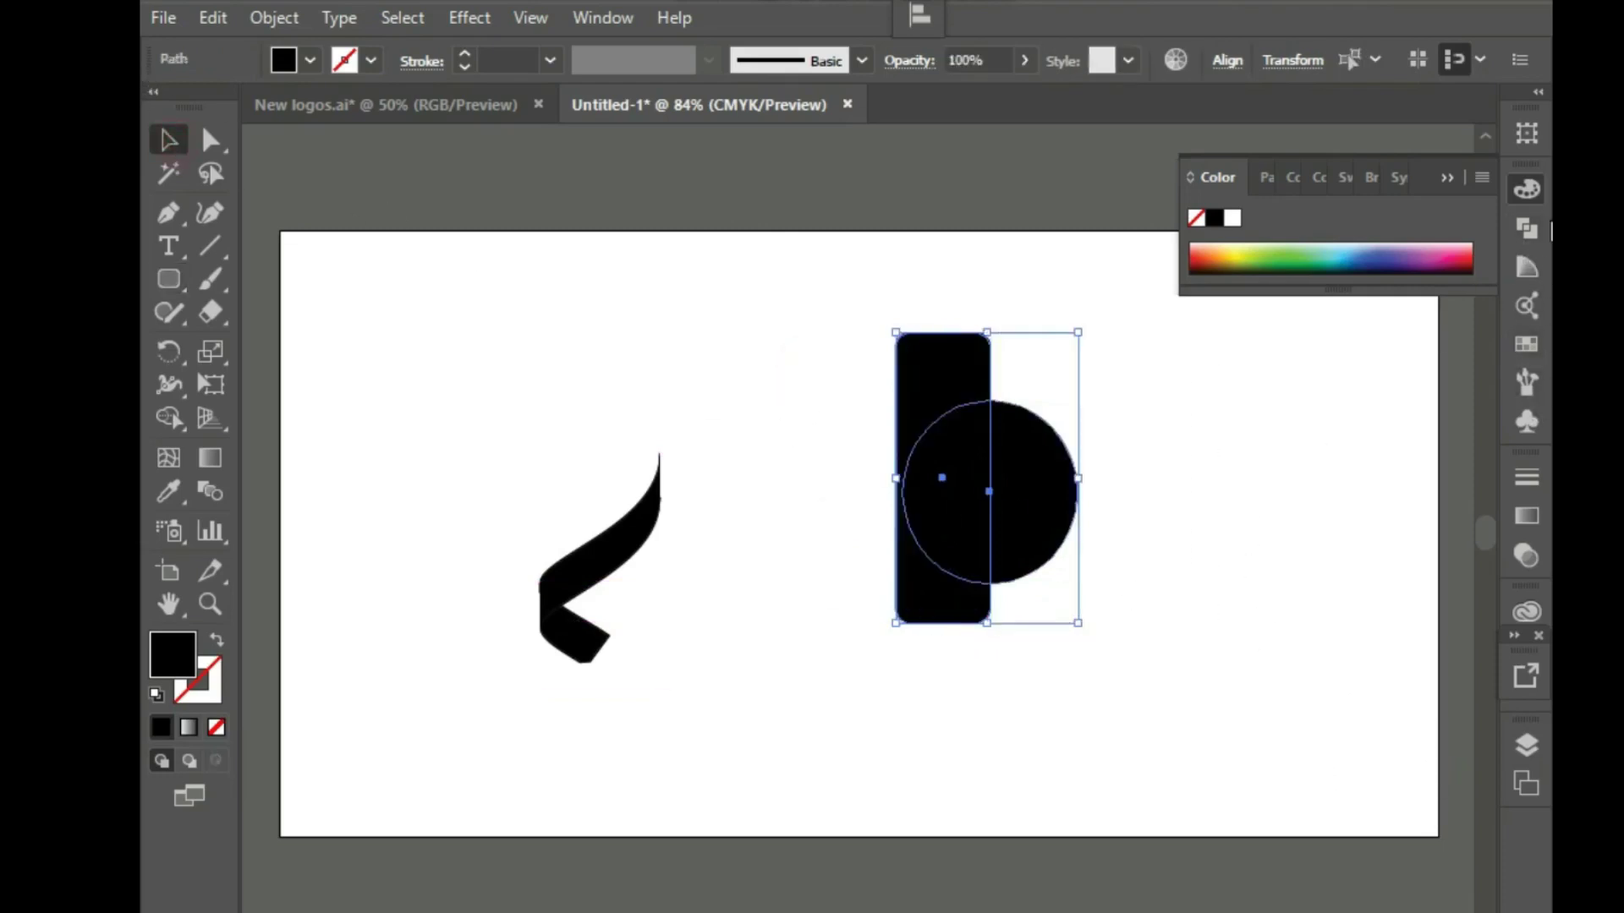
click(1530, 228)
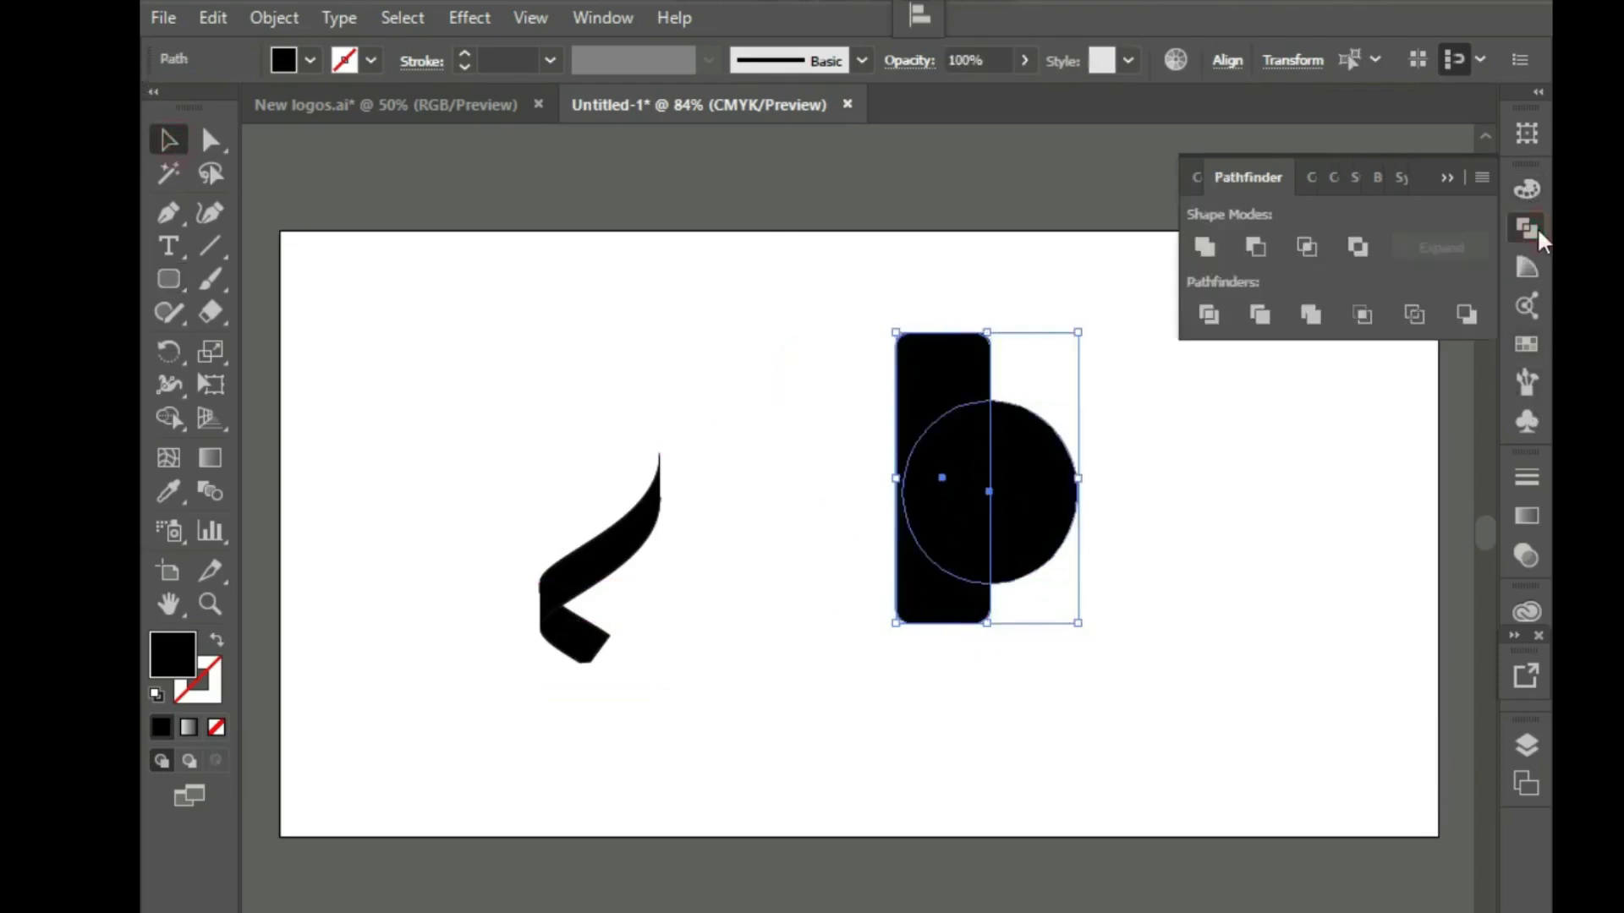
click(1255, 247)
Reselect the half-circle and browse the Effect menu for its 3D options
click(1231, 541)
click(1058, 499)
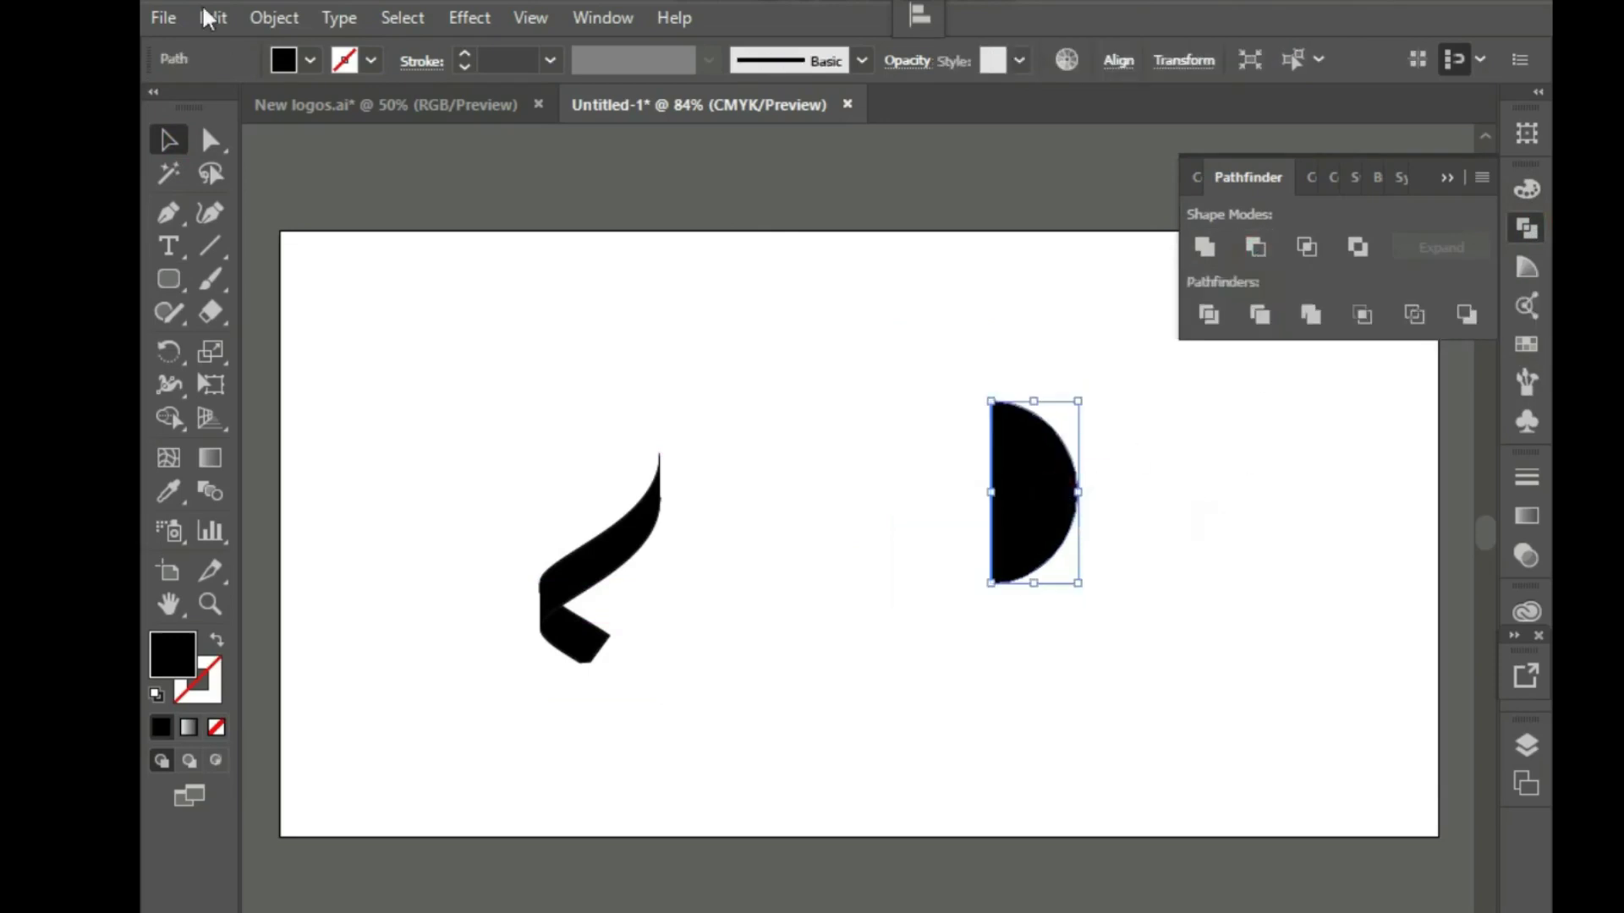
click(464, 18)
click(470, 20)
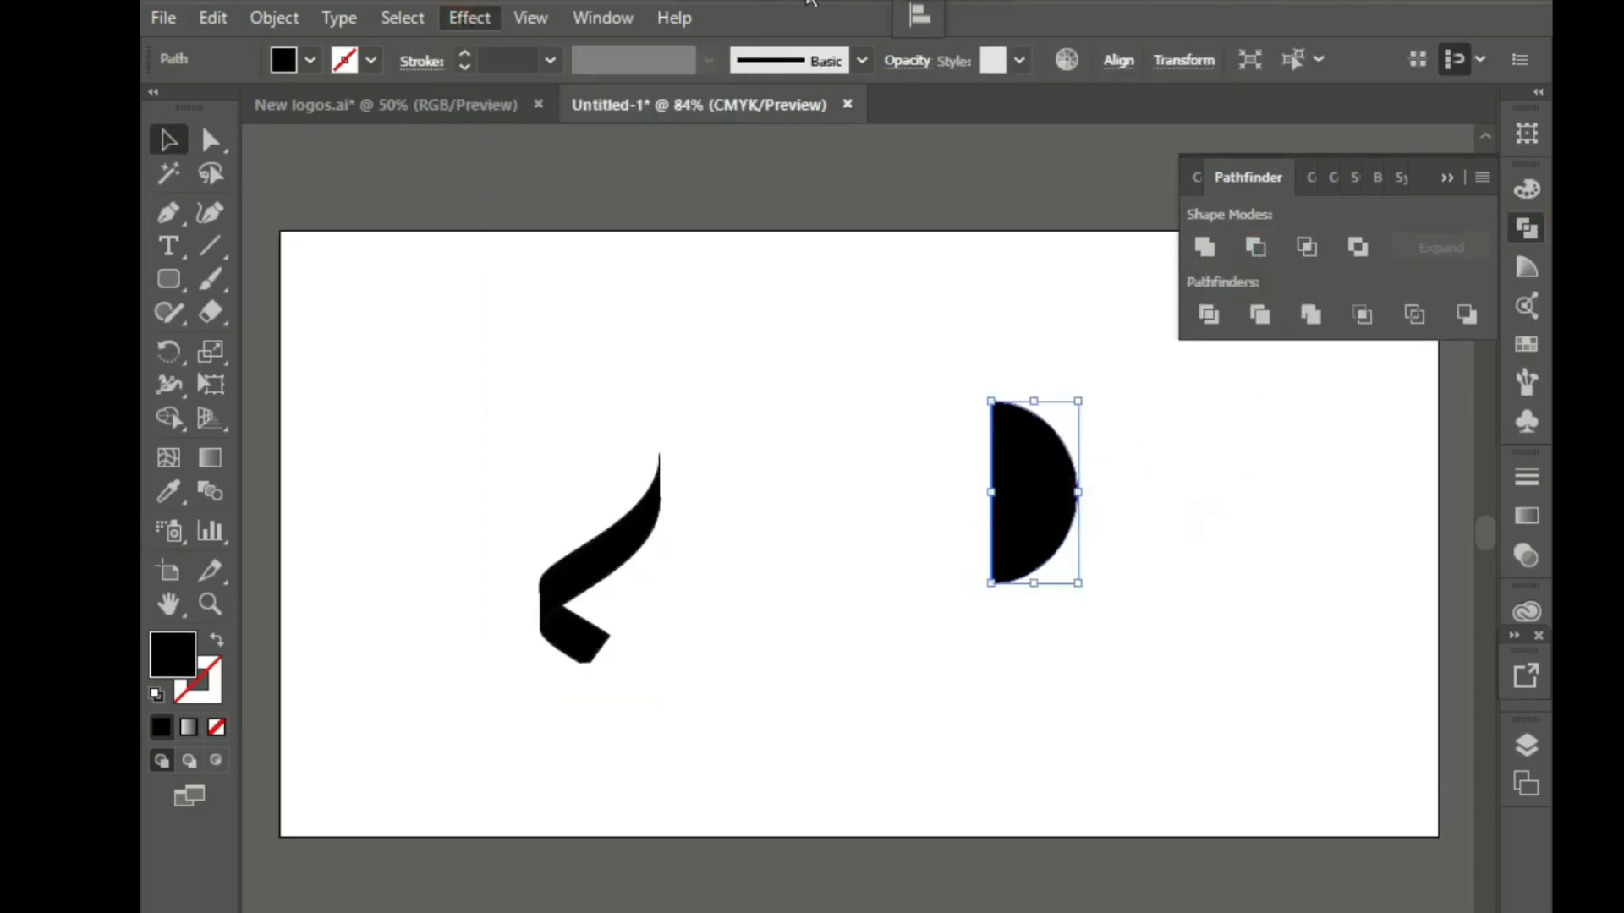
click(470, 17)
Revolve the half-circle in 3D, mapping New Symbol onto it with Invisible Geometry checked
click(833, 209)
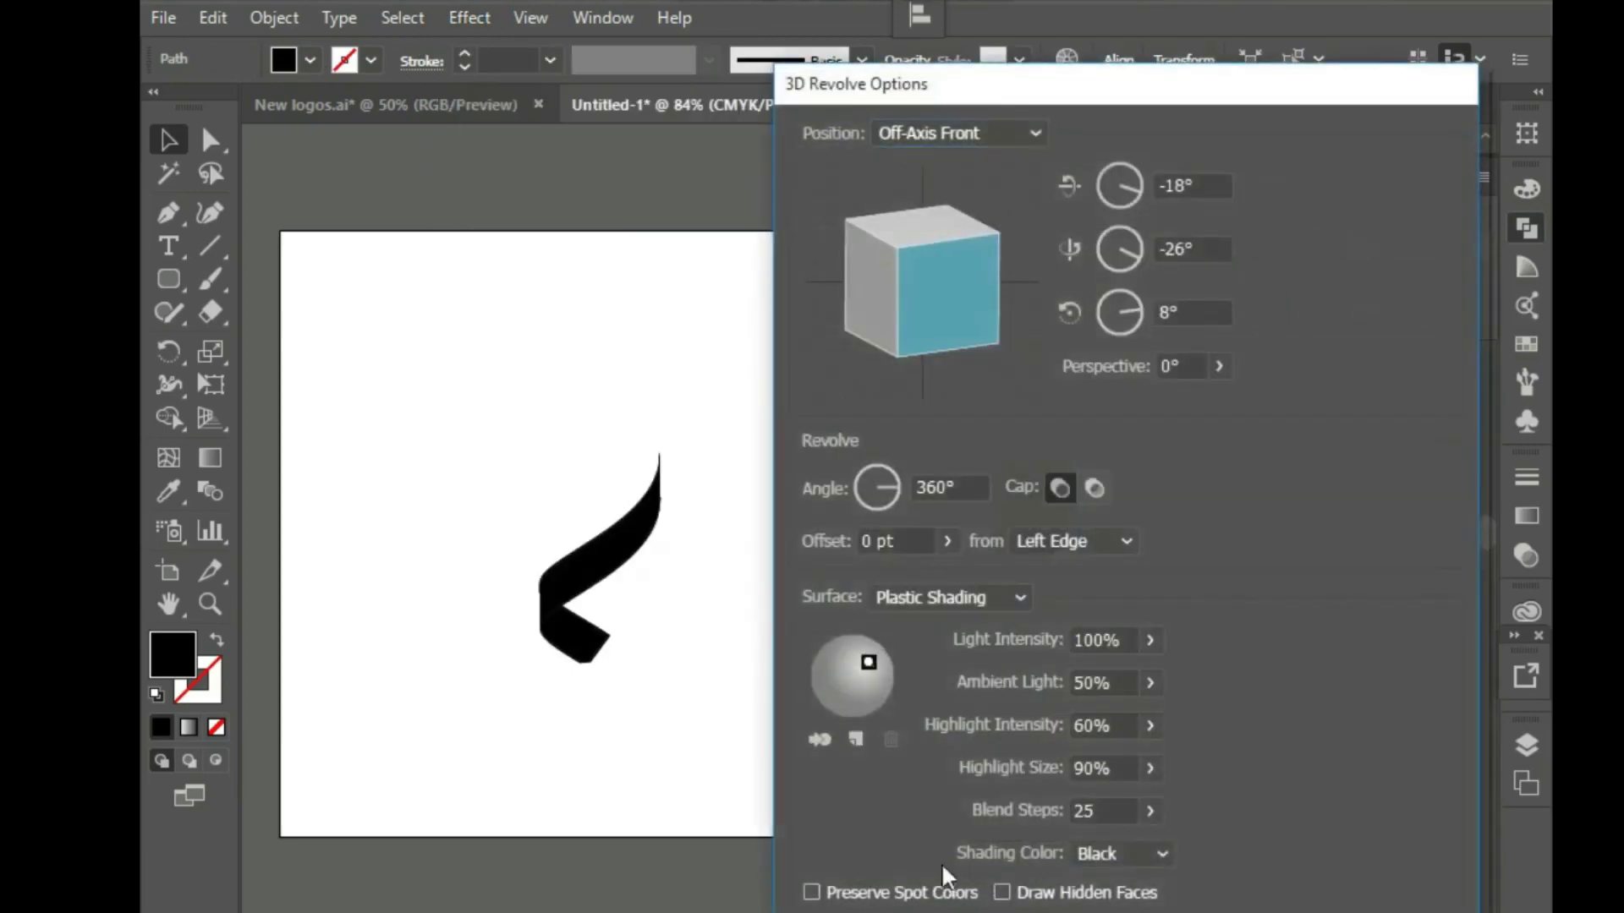
drag(1201, 93, 602, 34)
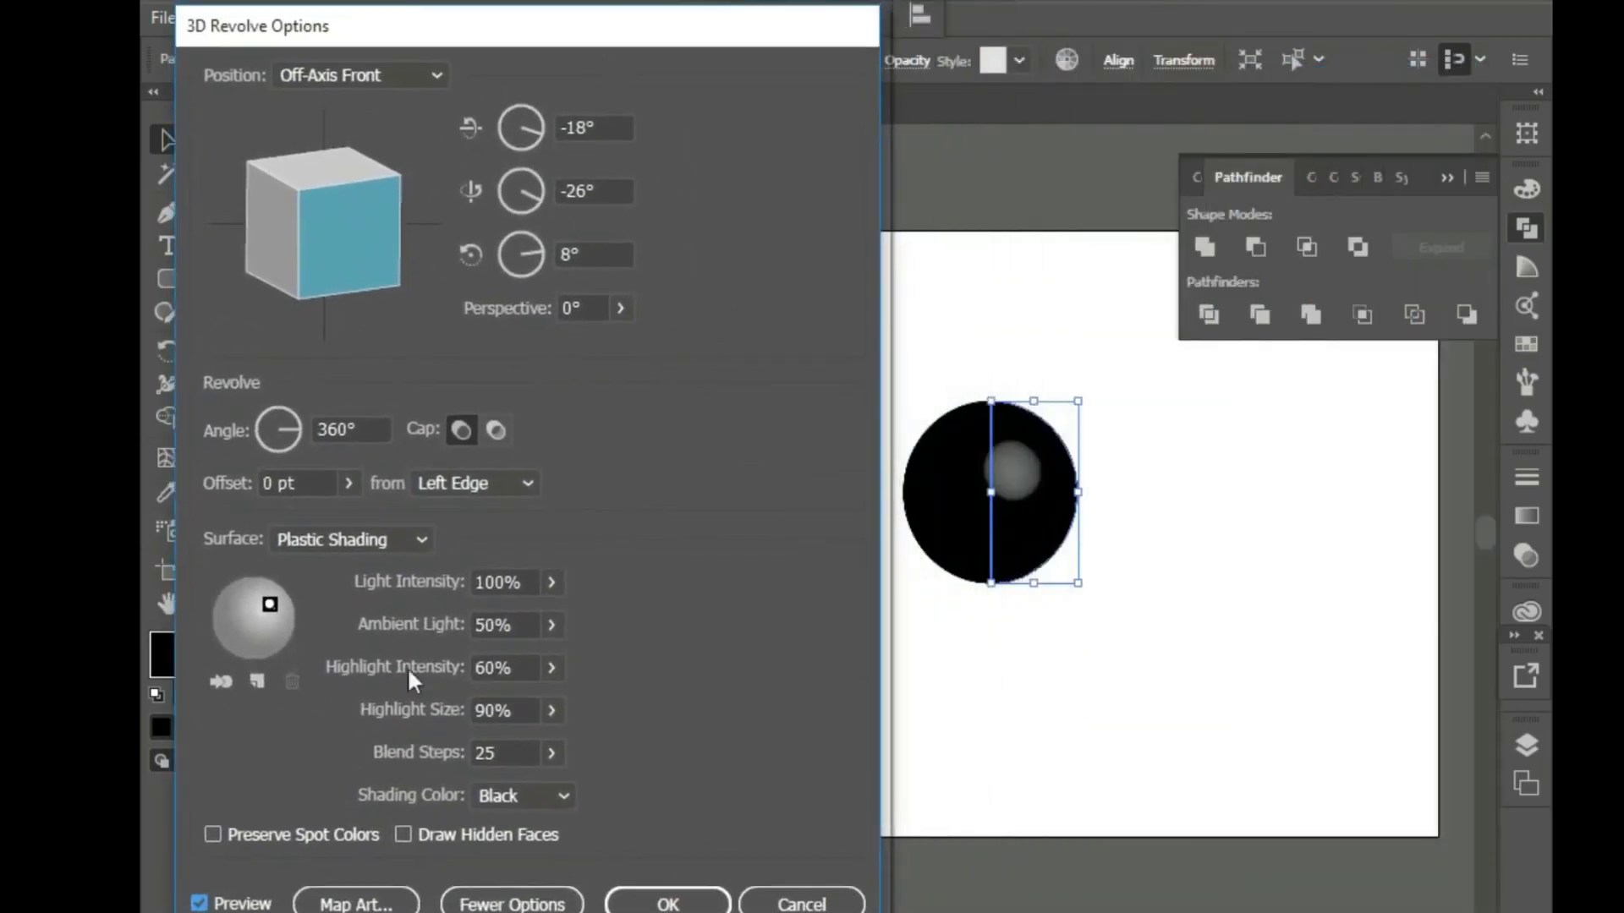
click(372, 904)
mouse_move(1014, 97)
mouse_down()
mouse_move(284, 73)
mouse_move(333, 100)
mouse_up()
drag(445, 94, 500, 70)
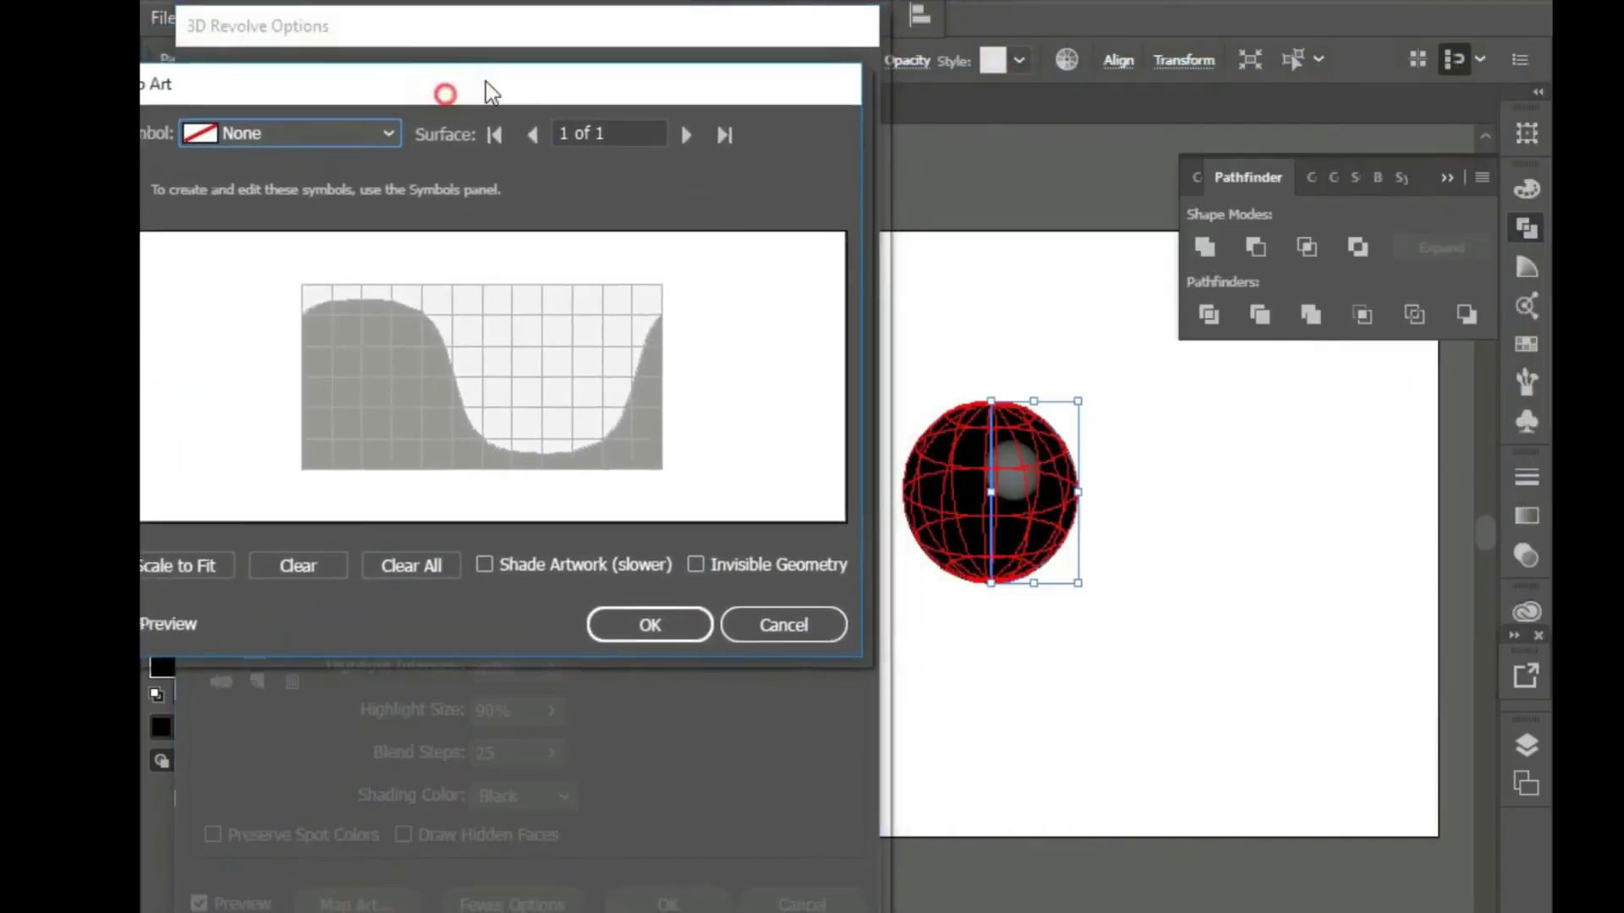
click(433, 113)
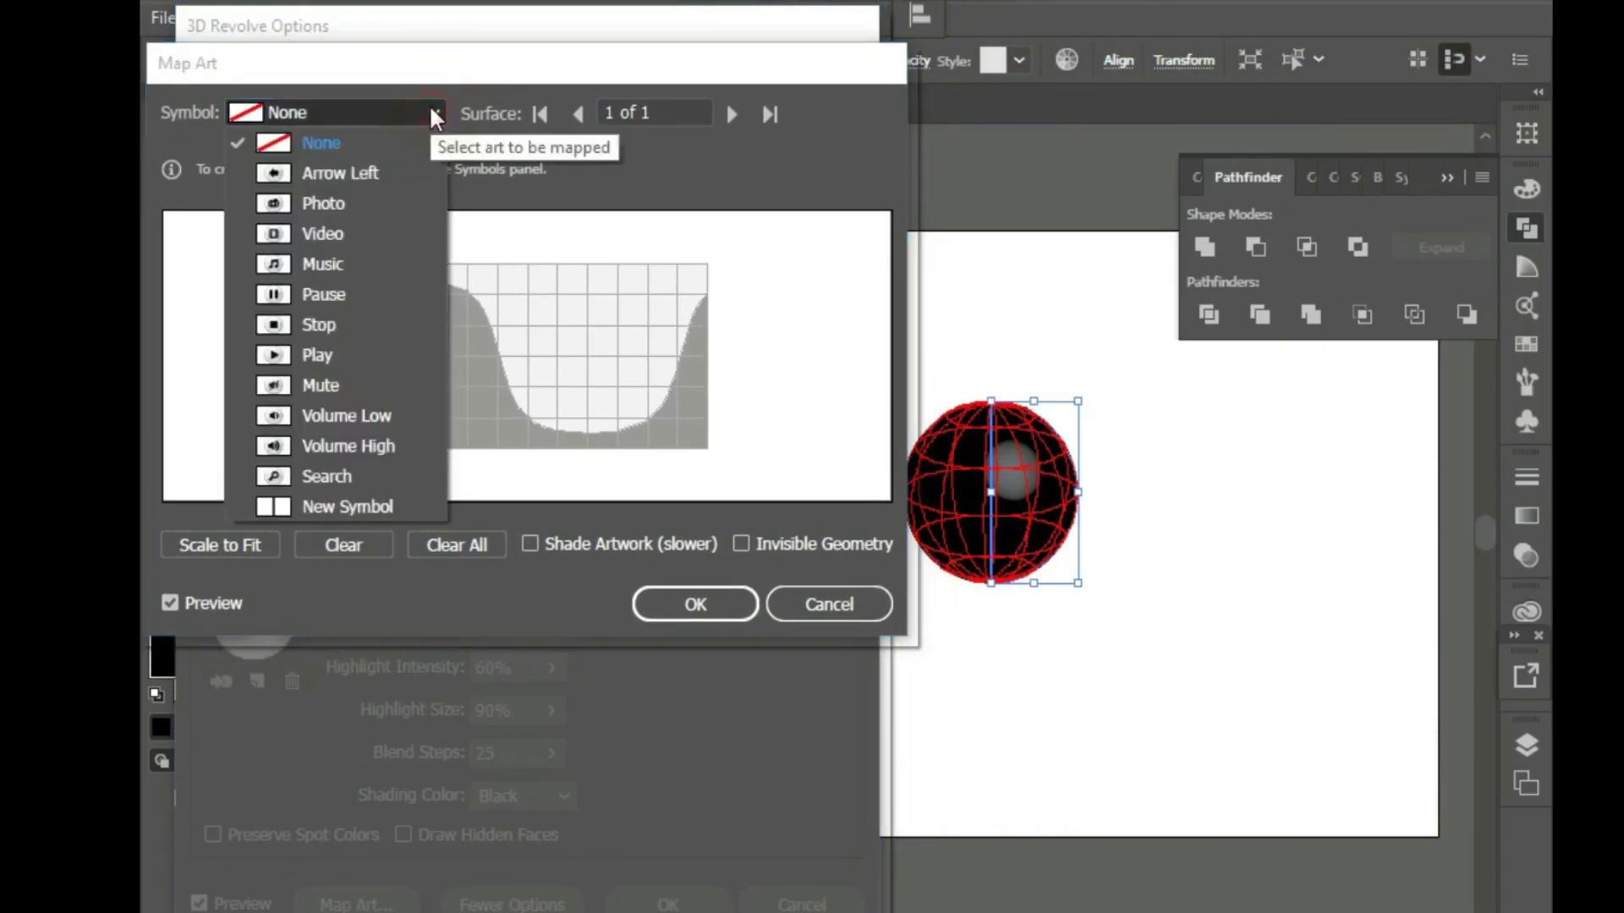
click(347, 507)
click(795, 545)
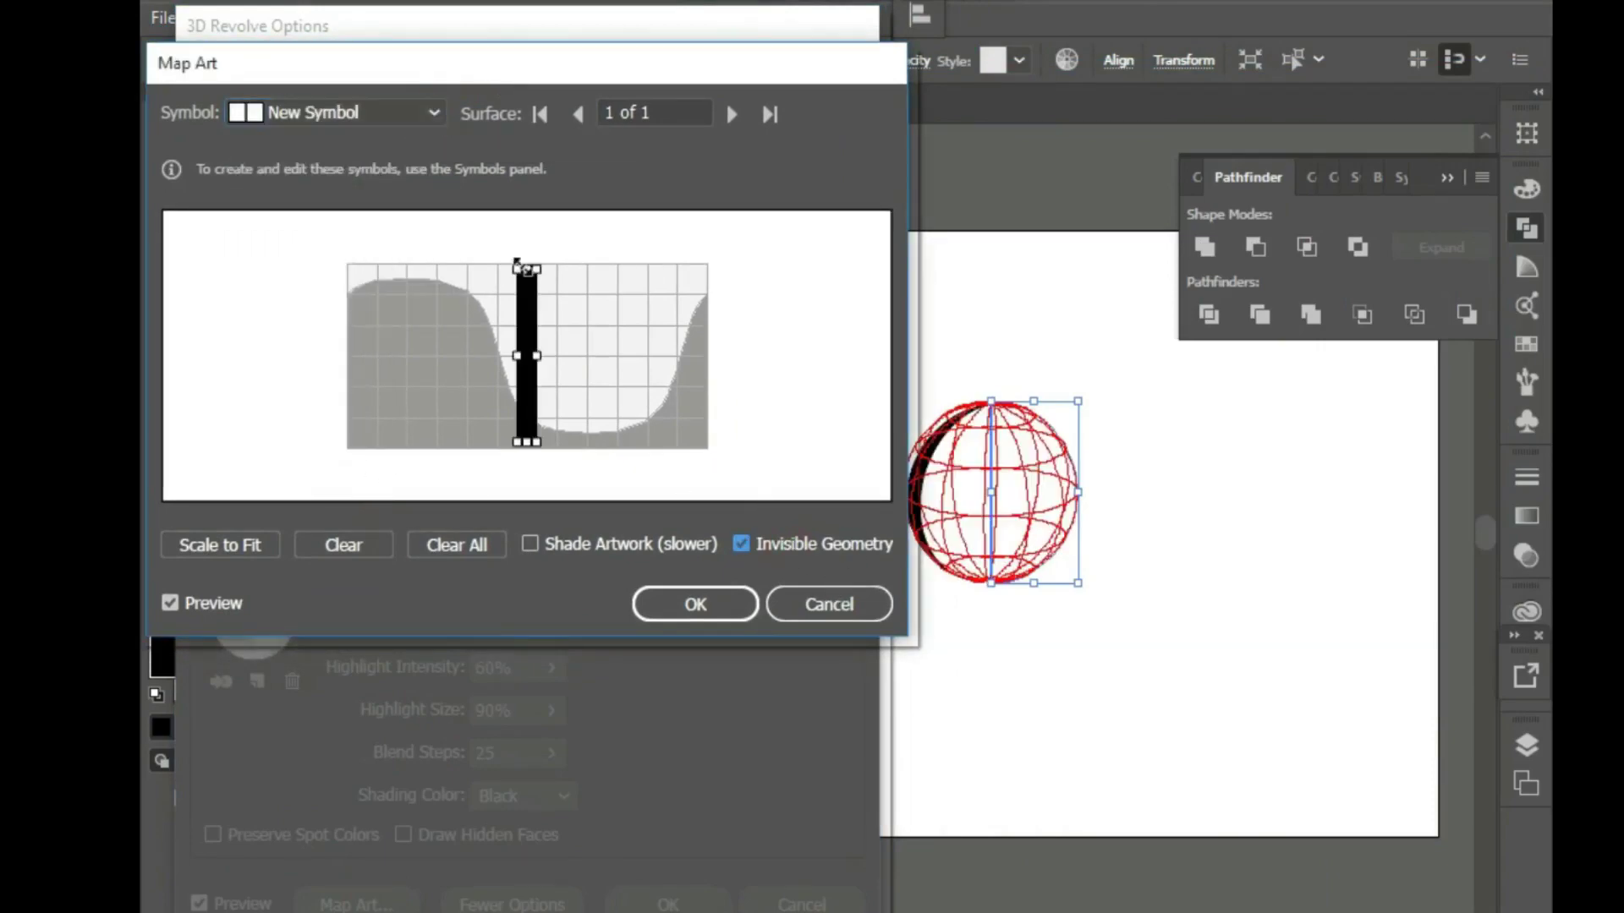
Rotate and stretch the mapped symbol band across the sphere, then apply the revolve
mouse_move(530, 393)
mouse_down()
mouse_move(607, 385)
mouse_move(592, 384)
mouse_up()
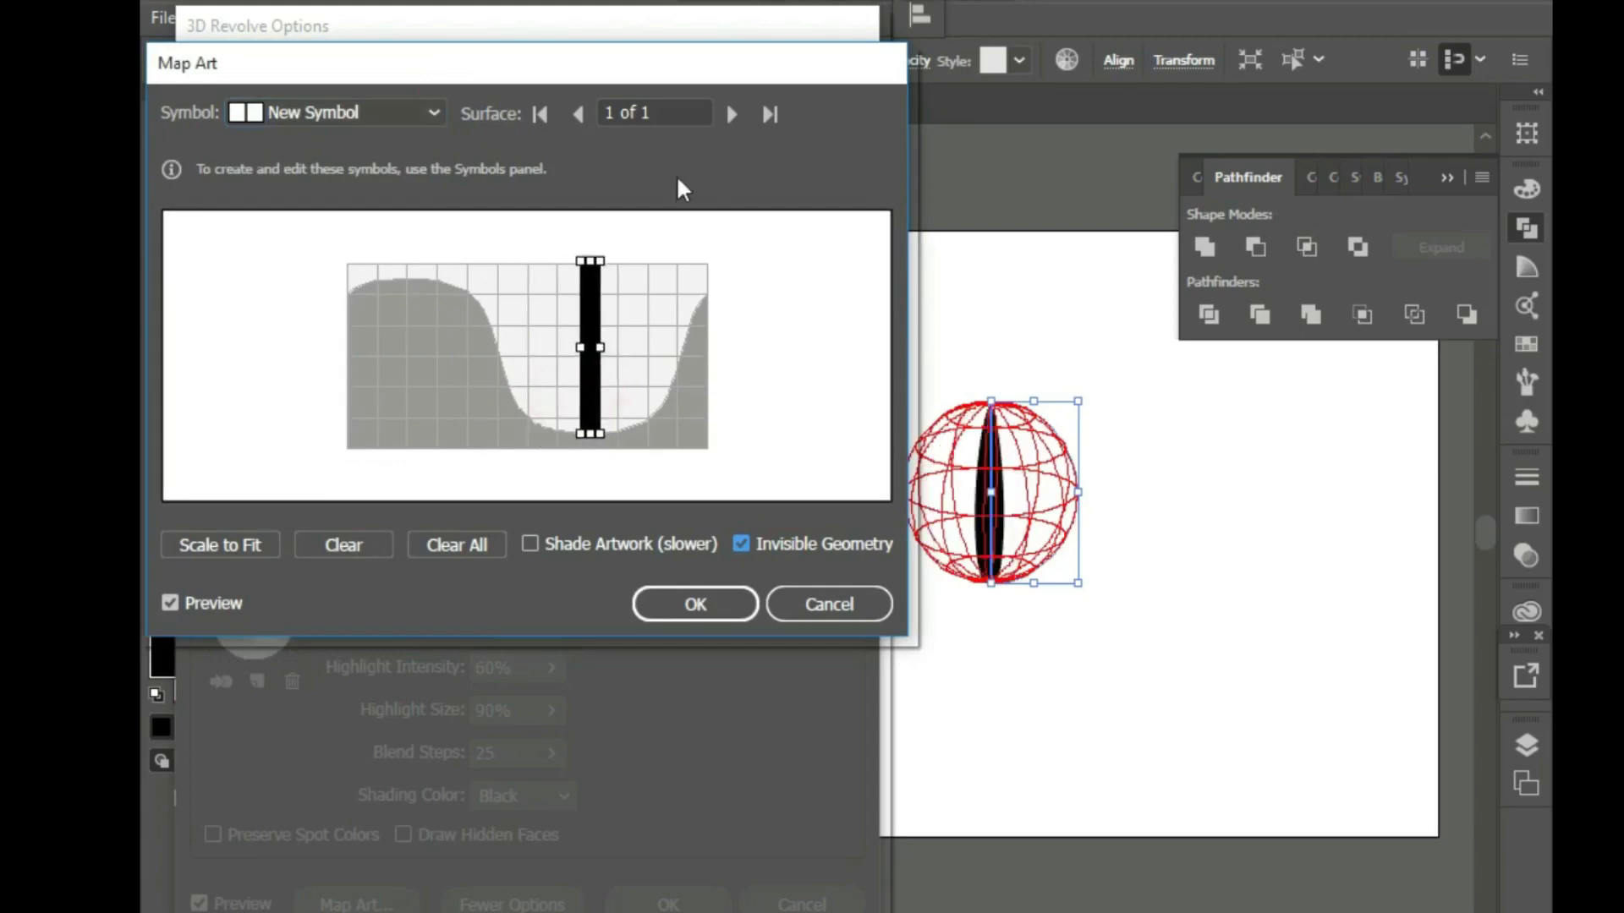
drag(611, 247, 678, 312)
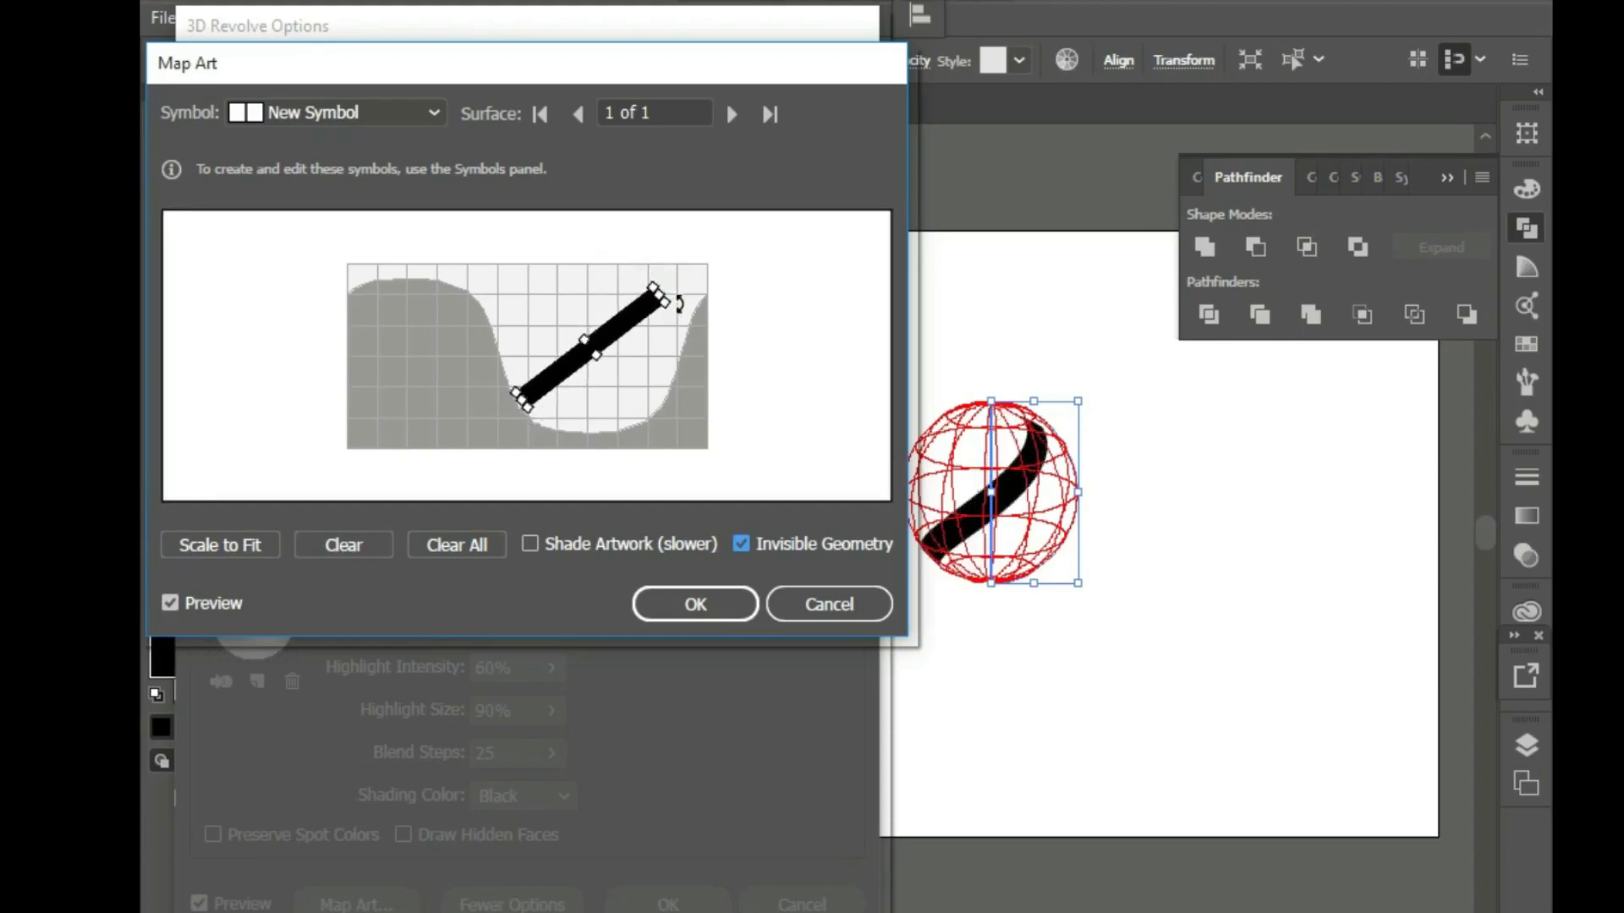
mouse_move(531, 410)
mouse_down()
mouse_move(531, 438)
mouse_move(539, 407)
mouse_up()
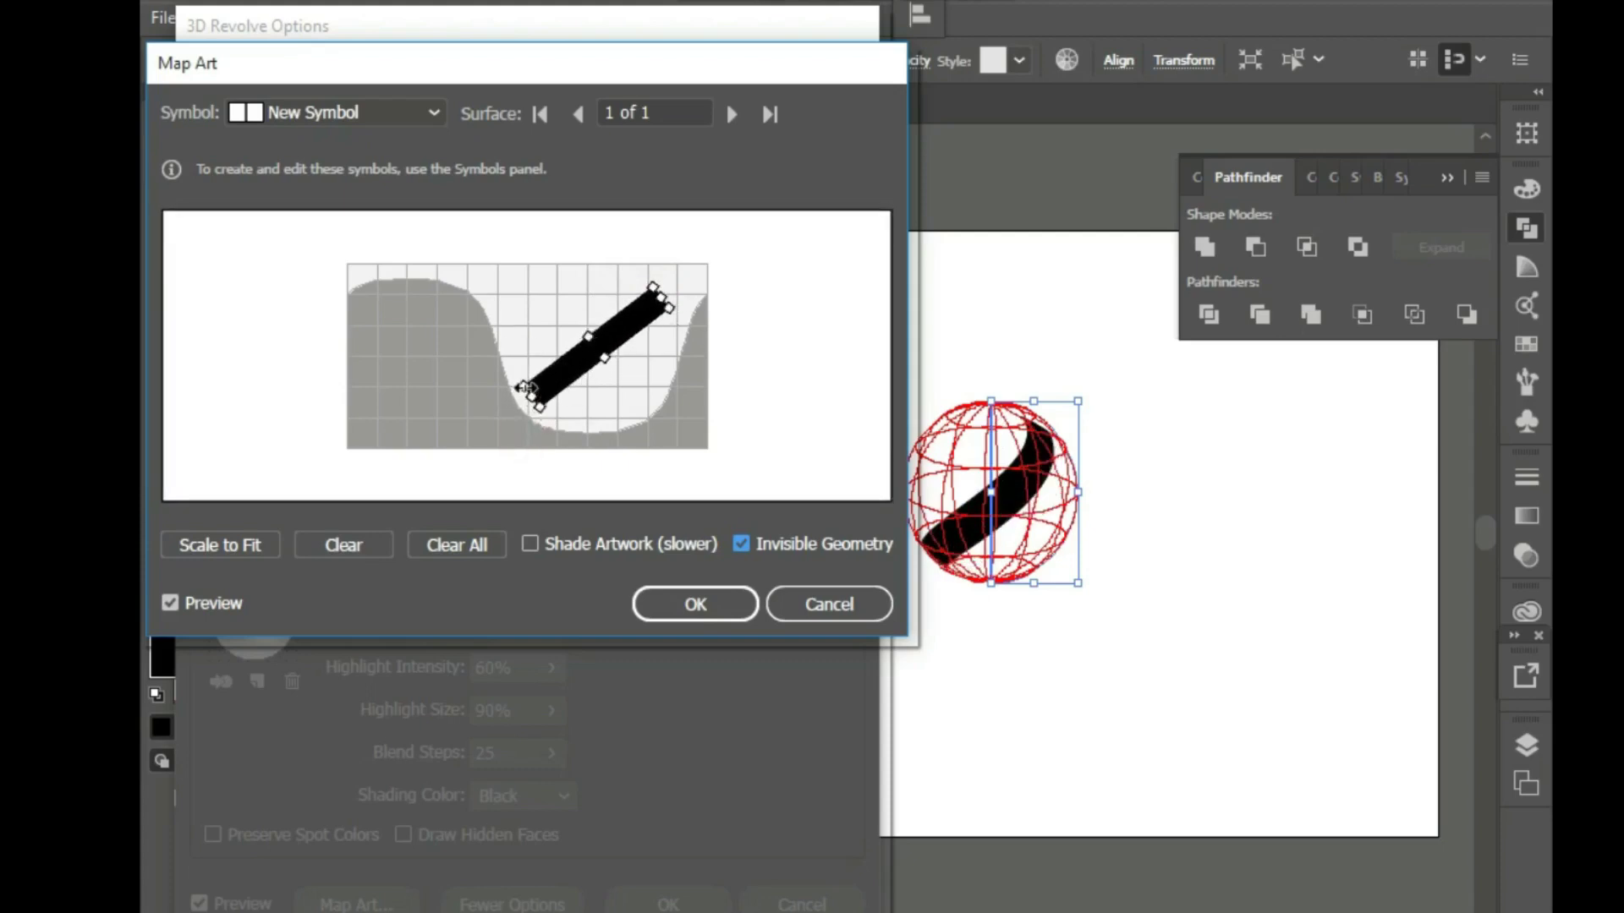
drag(533, 408, 493, 414)
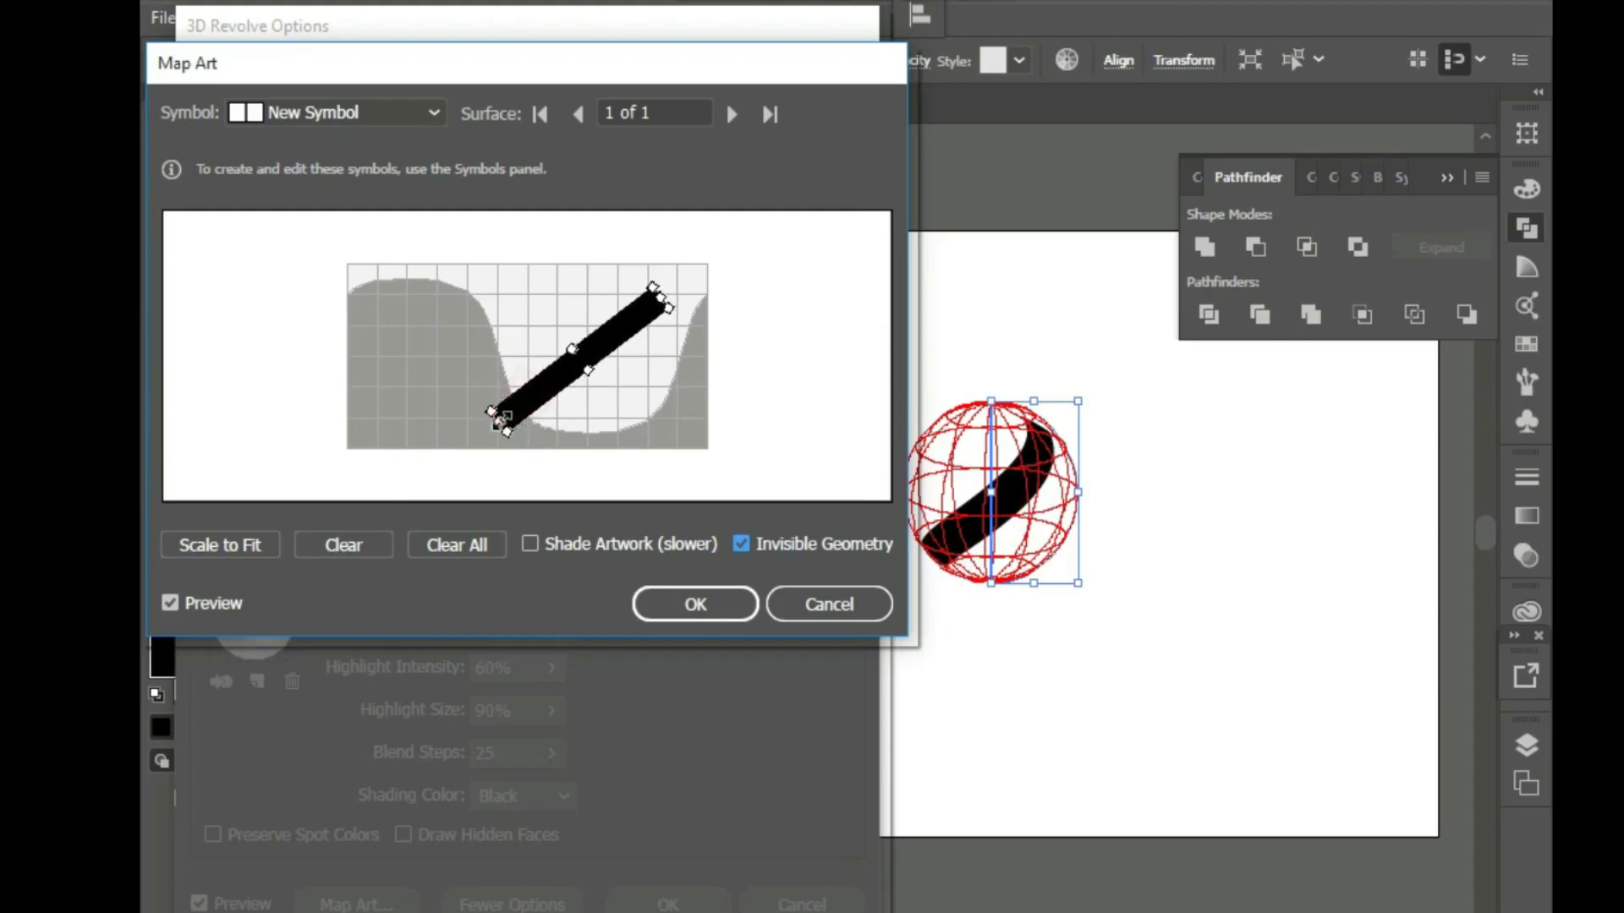
drag(643, 301, 675, 276)
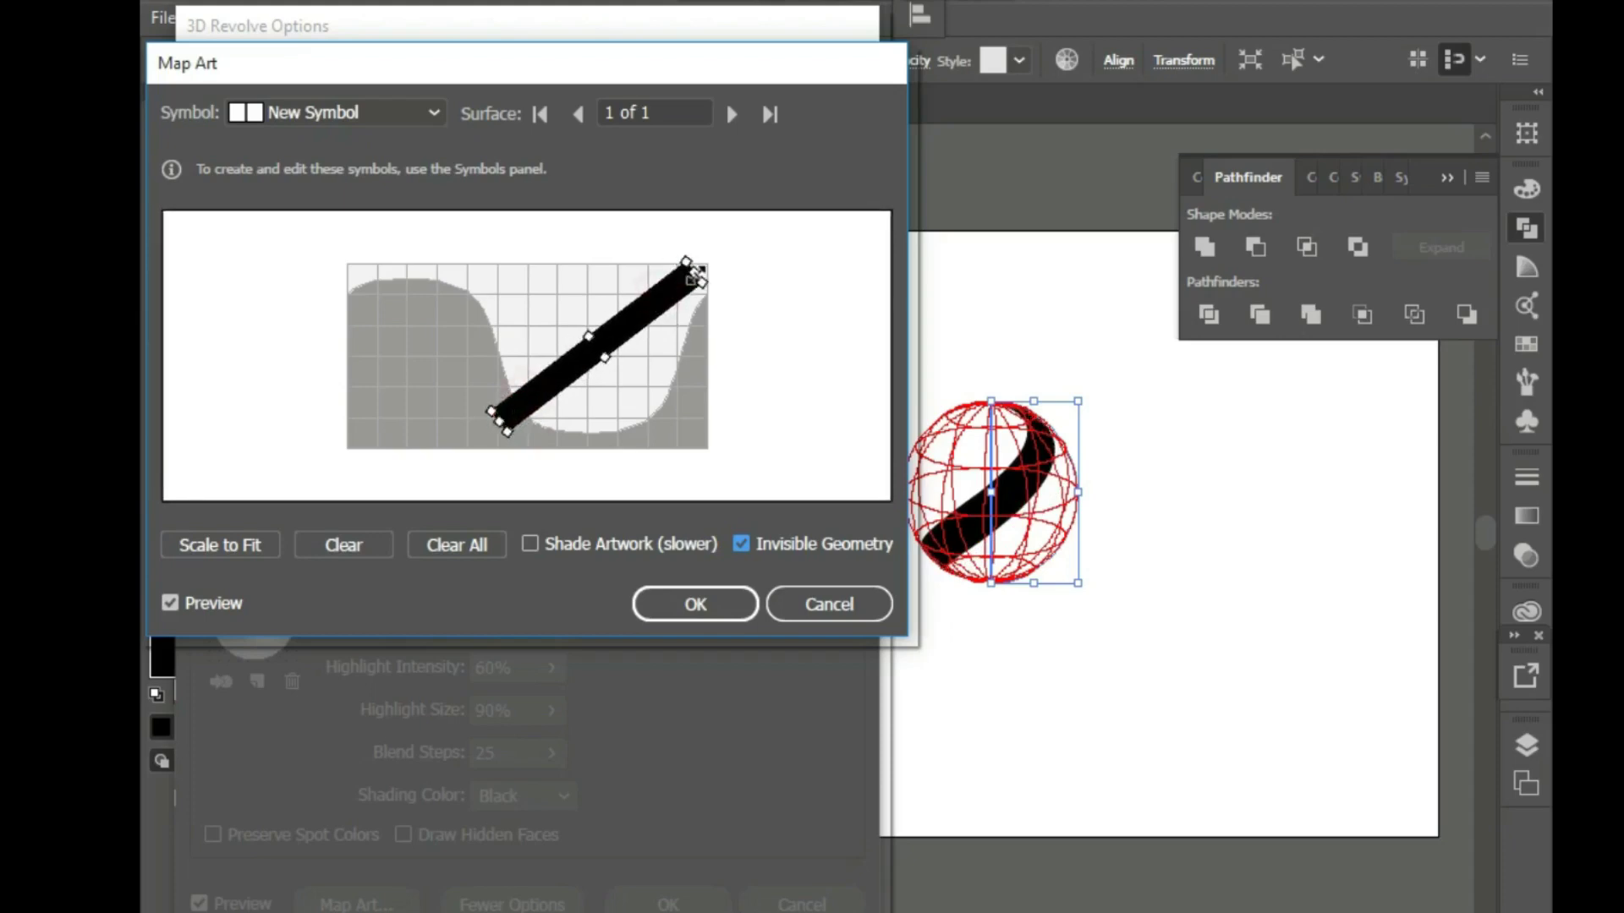
drag(480, 416, 521, 447)
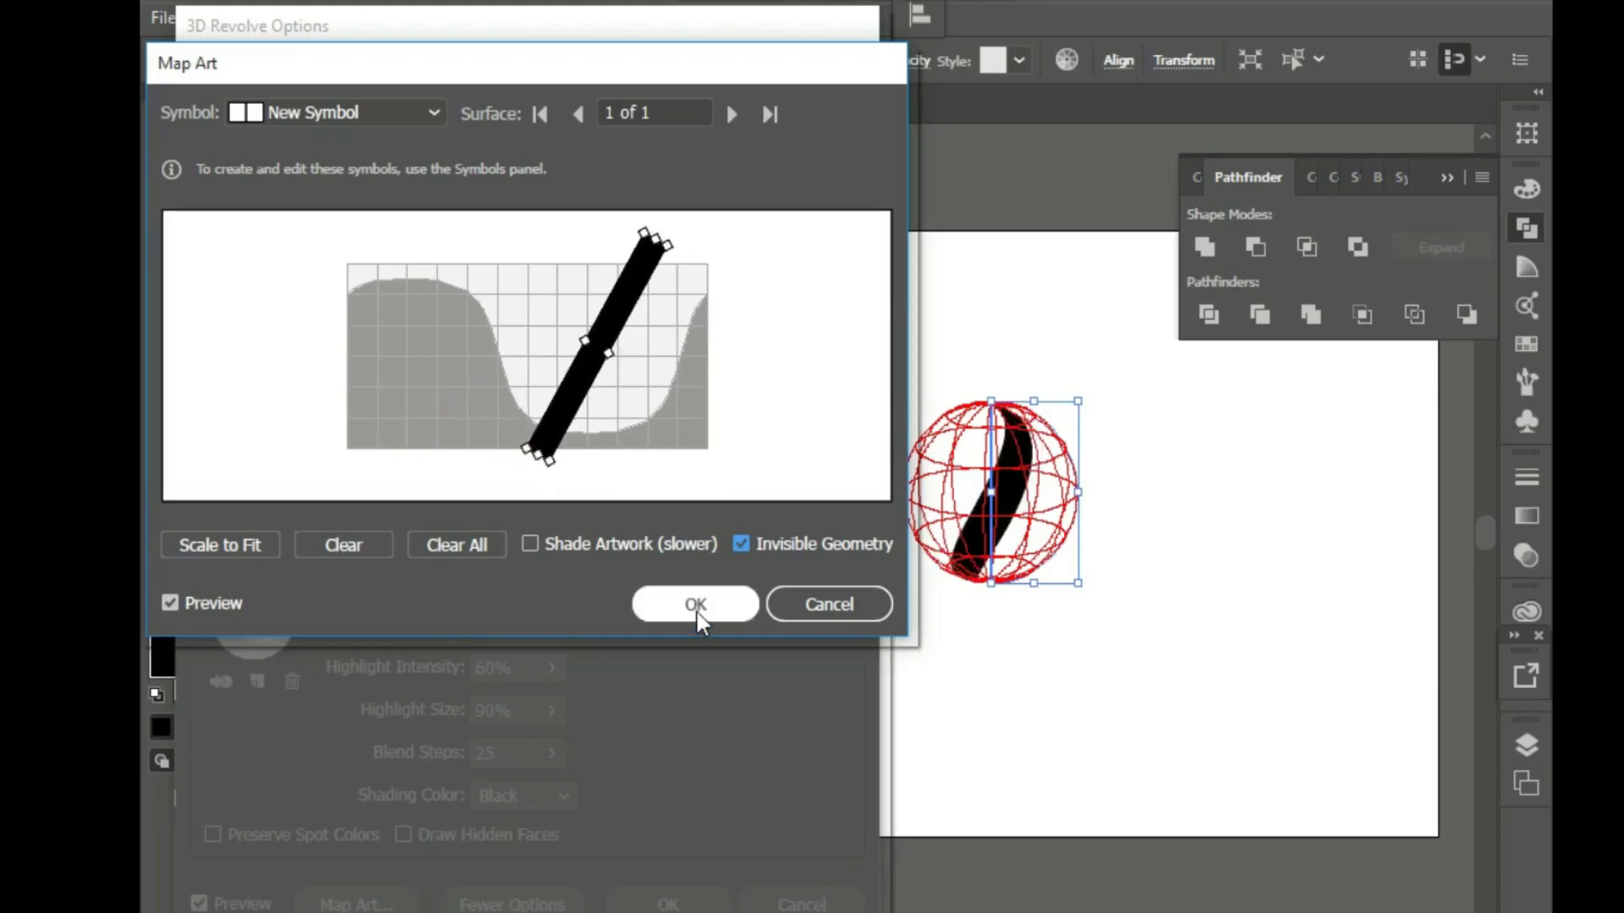
click(743, 604)
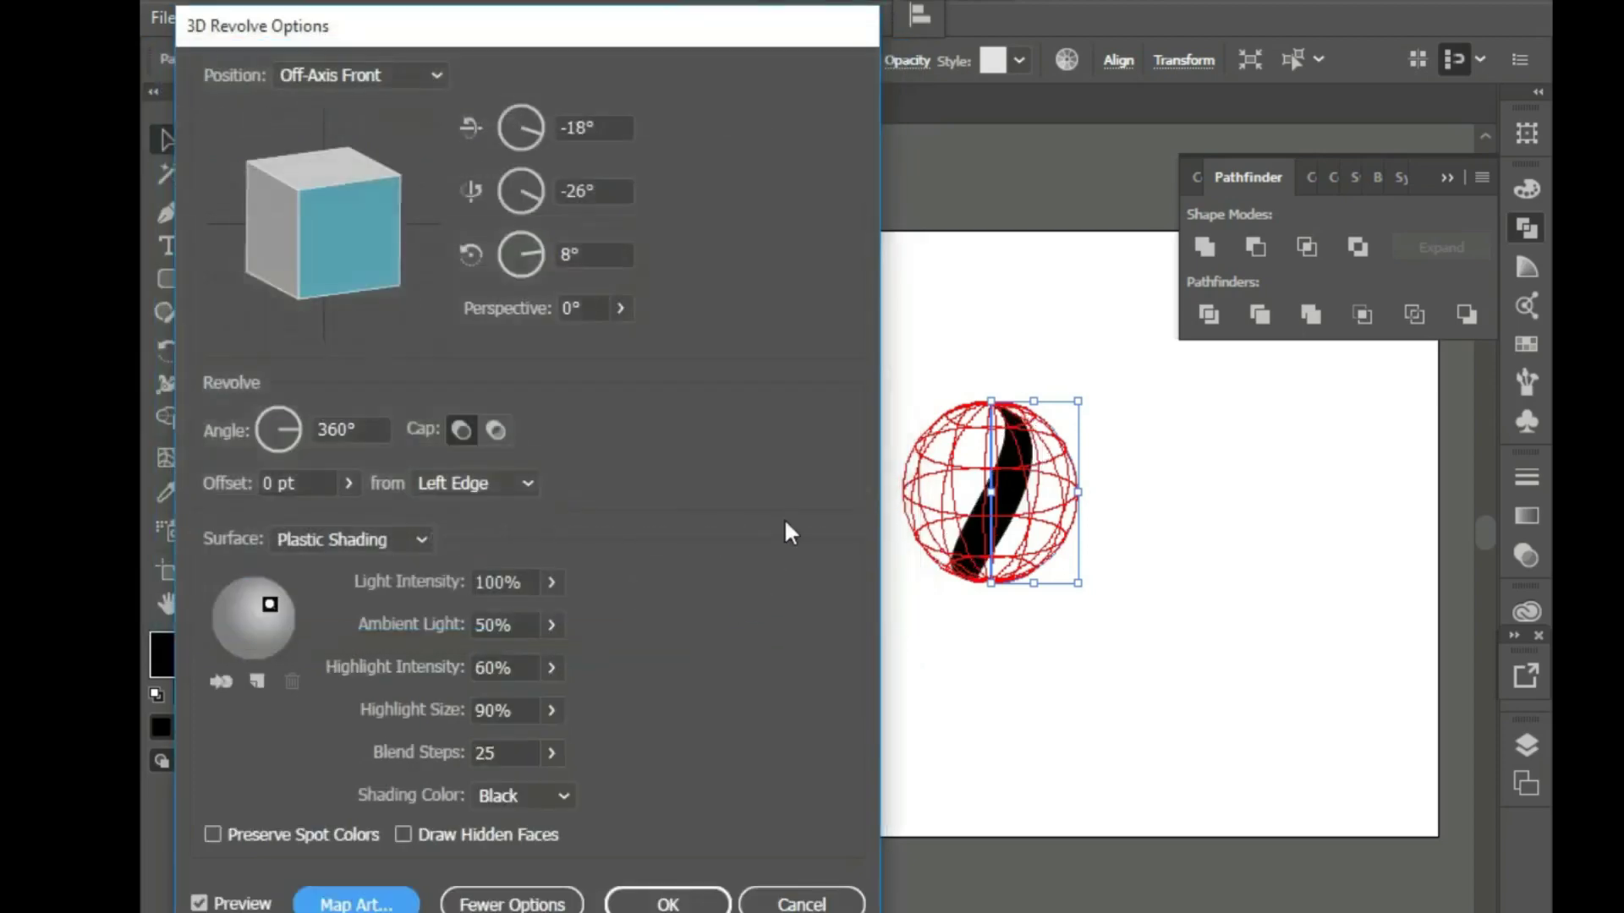
click(677, 884)
Test-fit the curved stroke beside the ribbon, then expand its 3D appearance into plain shapes
click(906, 737)
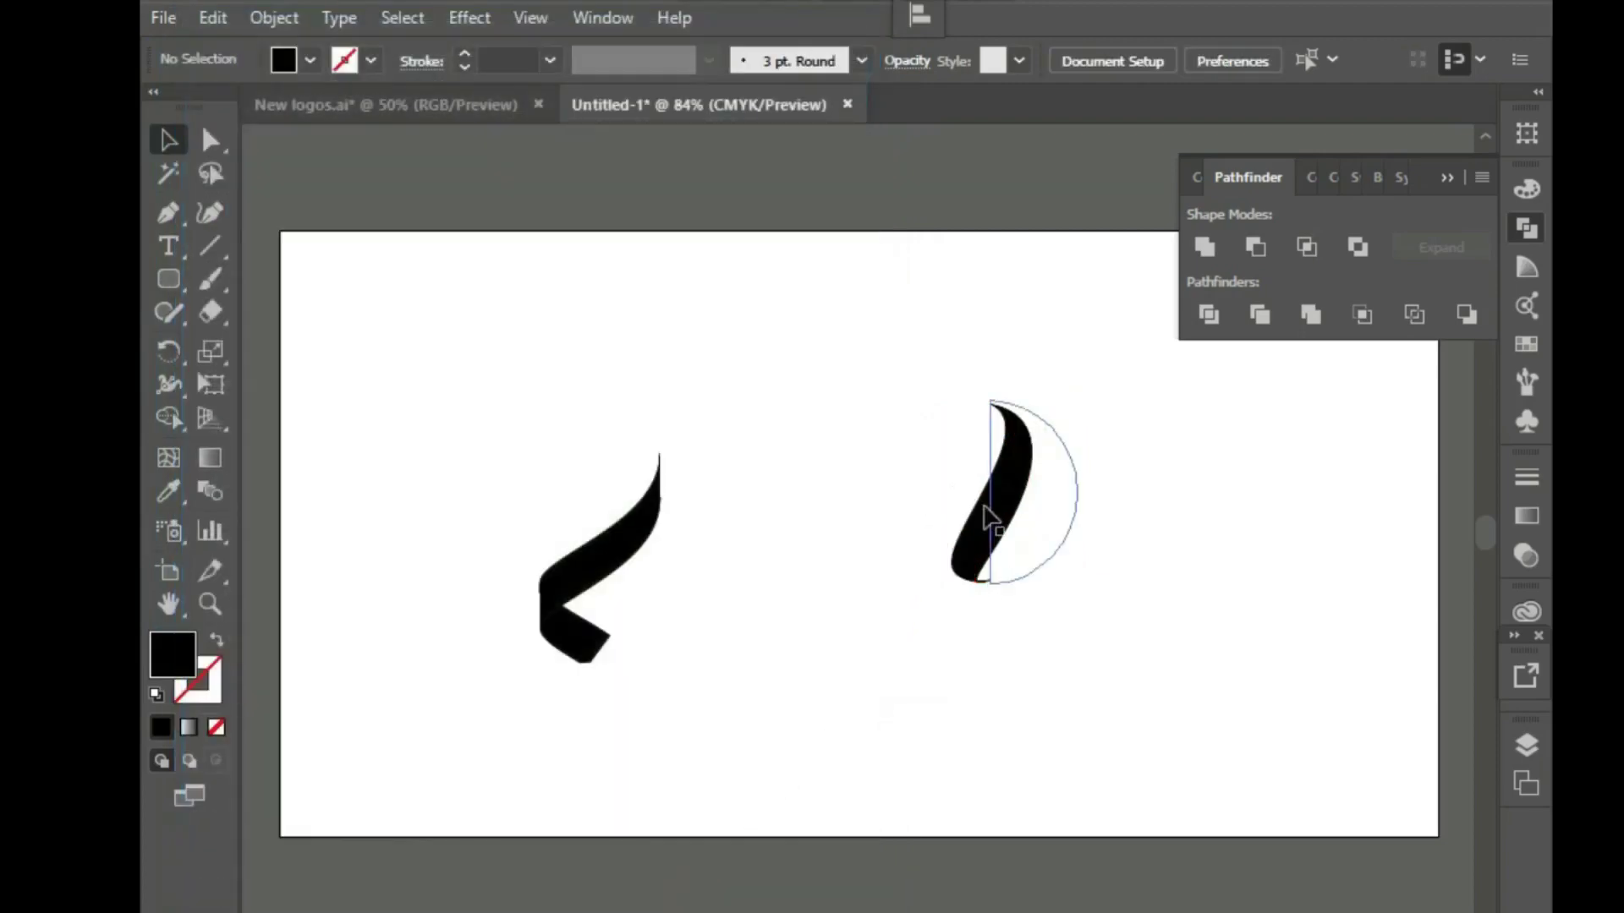
drag(986, 511, 526, 606)
click(744, 592)
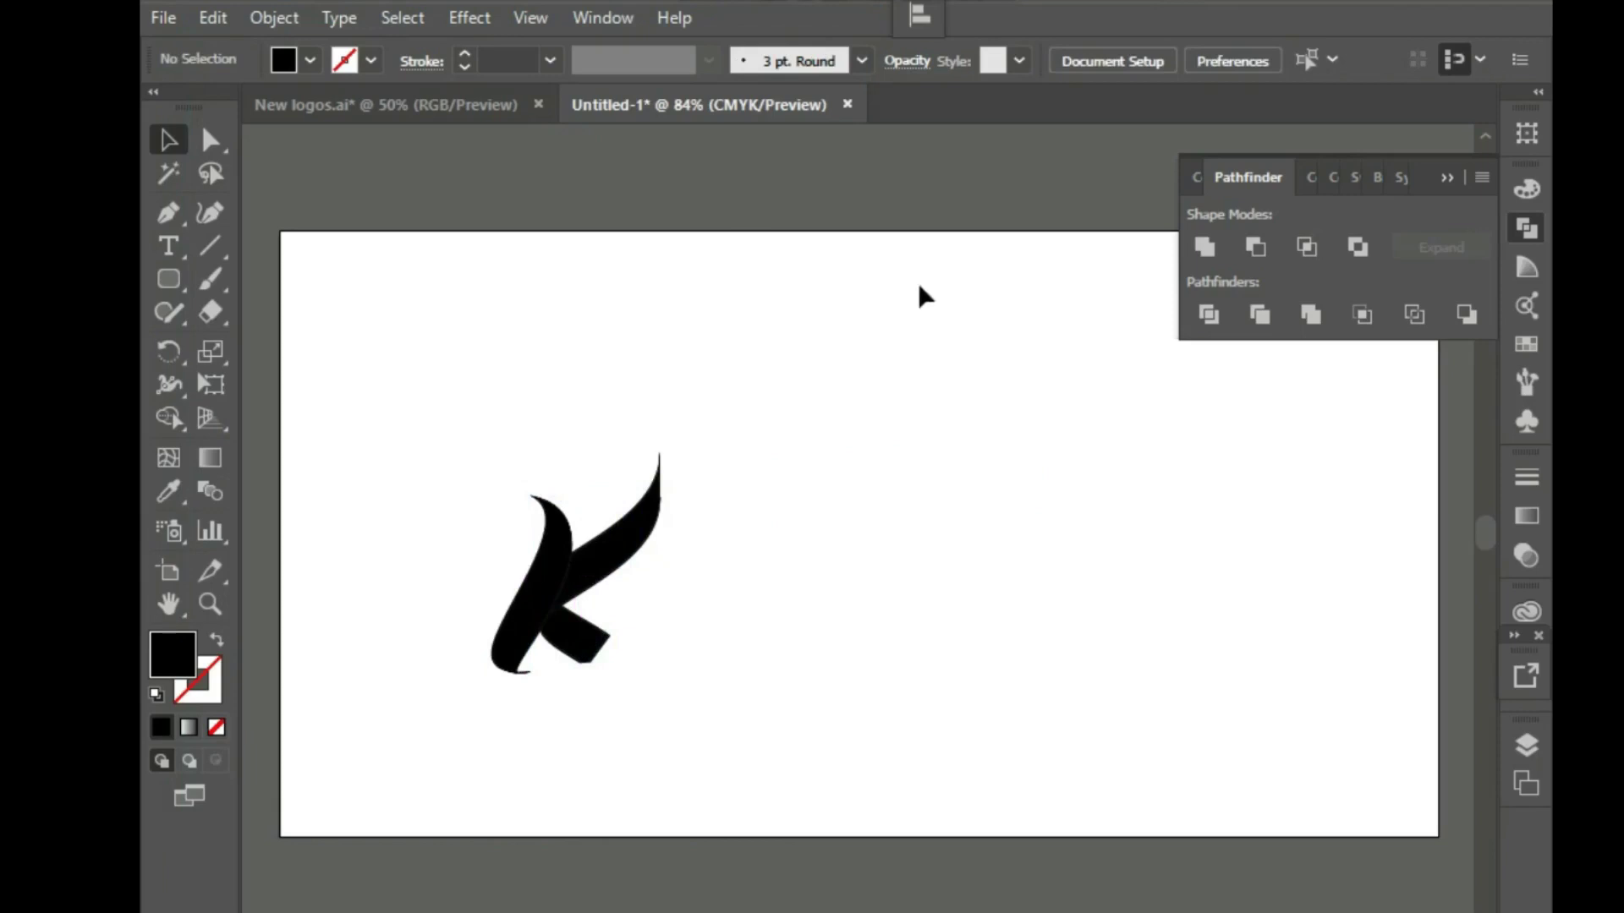
drag(562, 567, 903, 438)
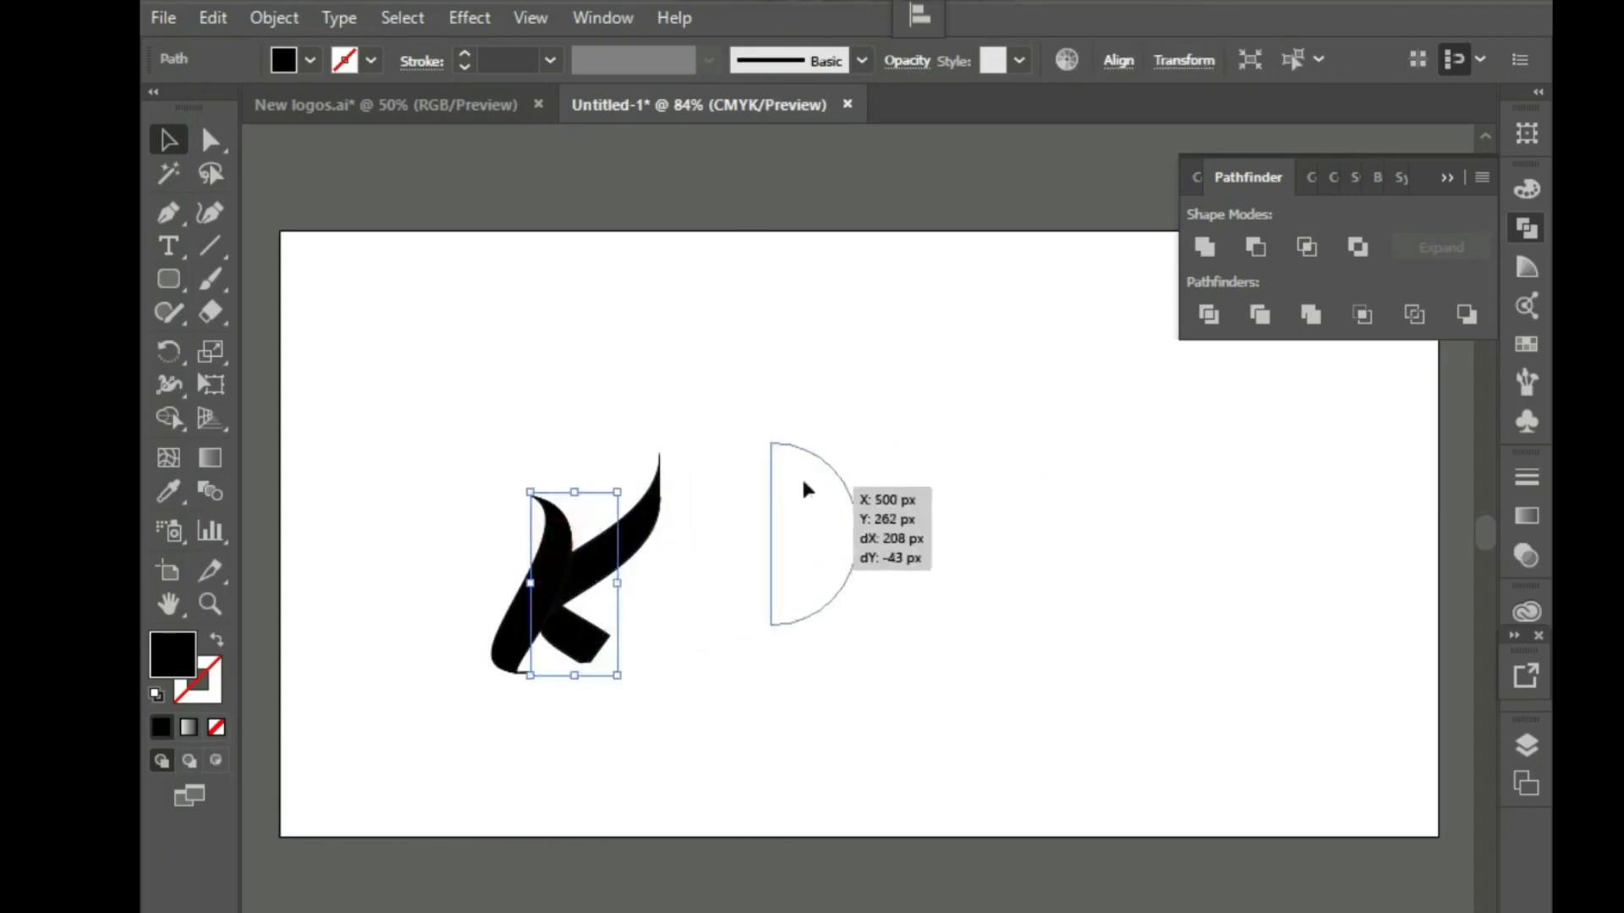
click(296, 20)
click(406, 274)
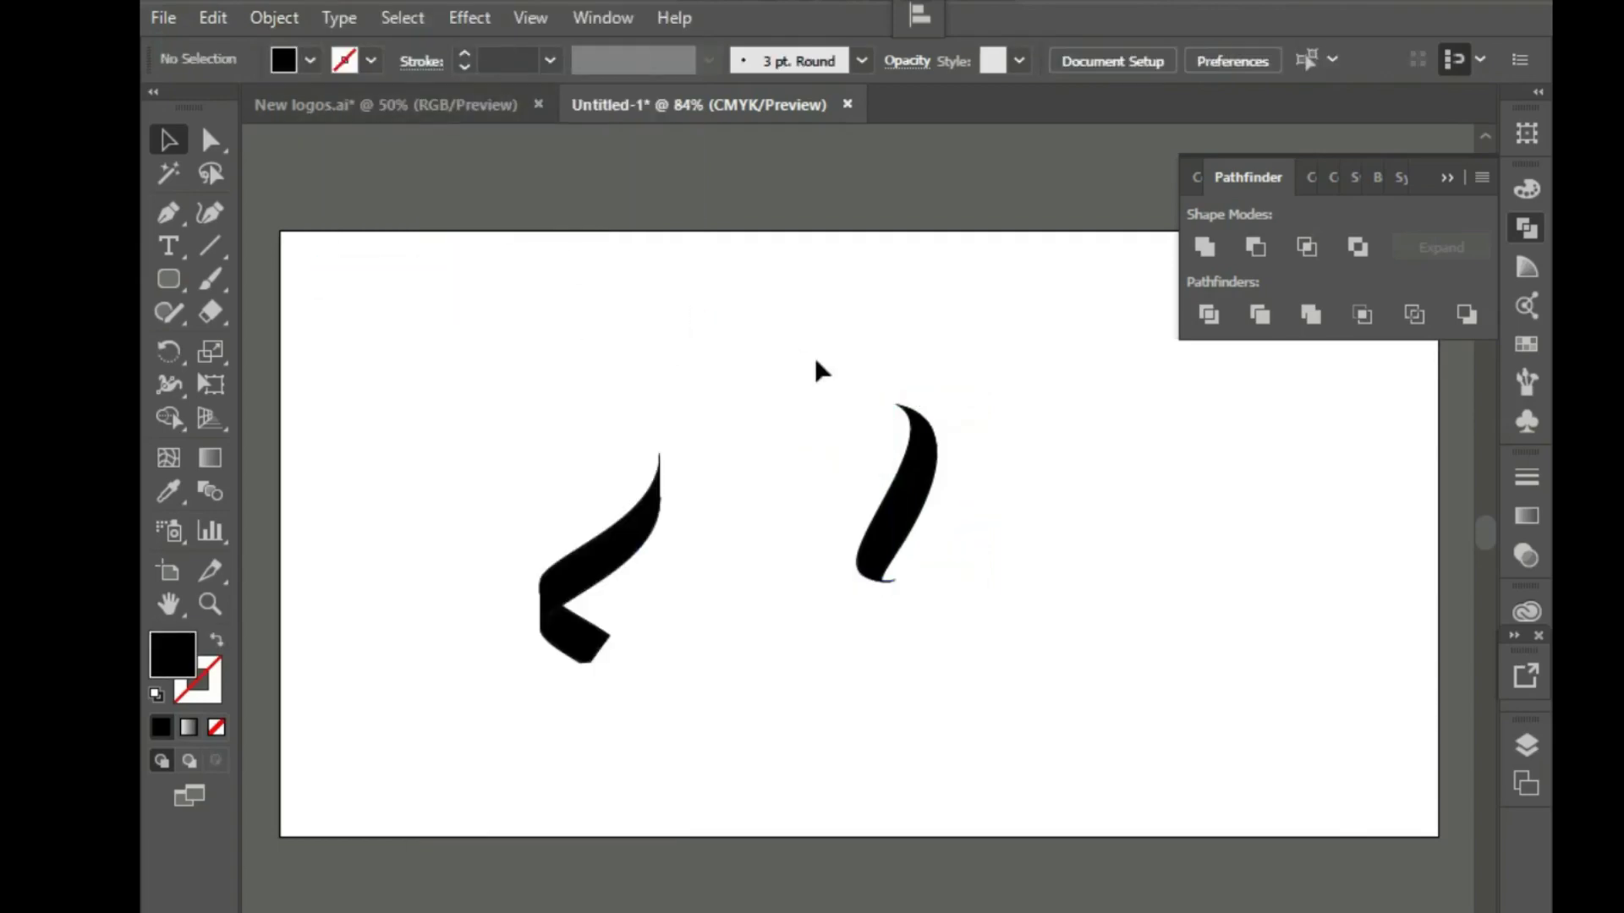
click(929, 499)
click(287, 32)
Ungroup the expanded stroke and release its circular clipping mask
click(434, 227)
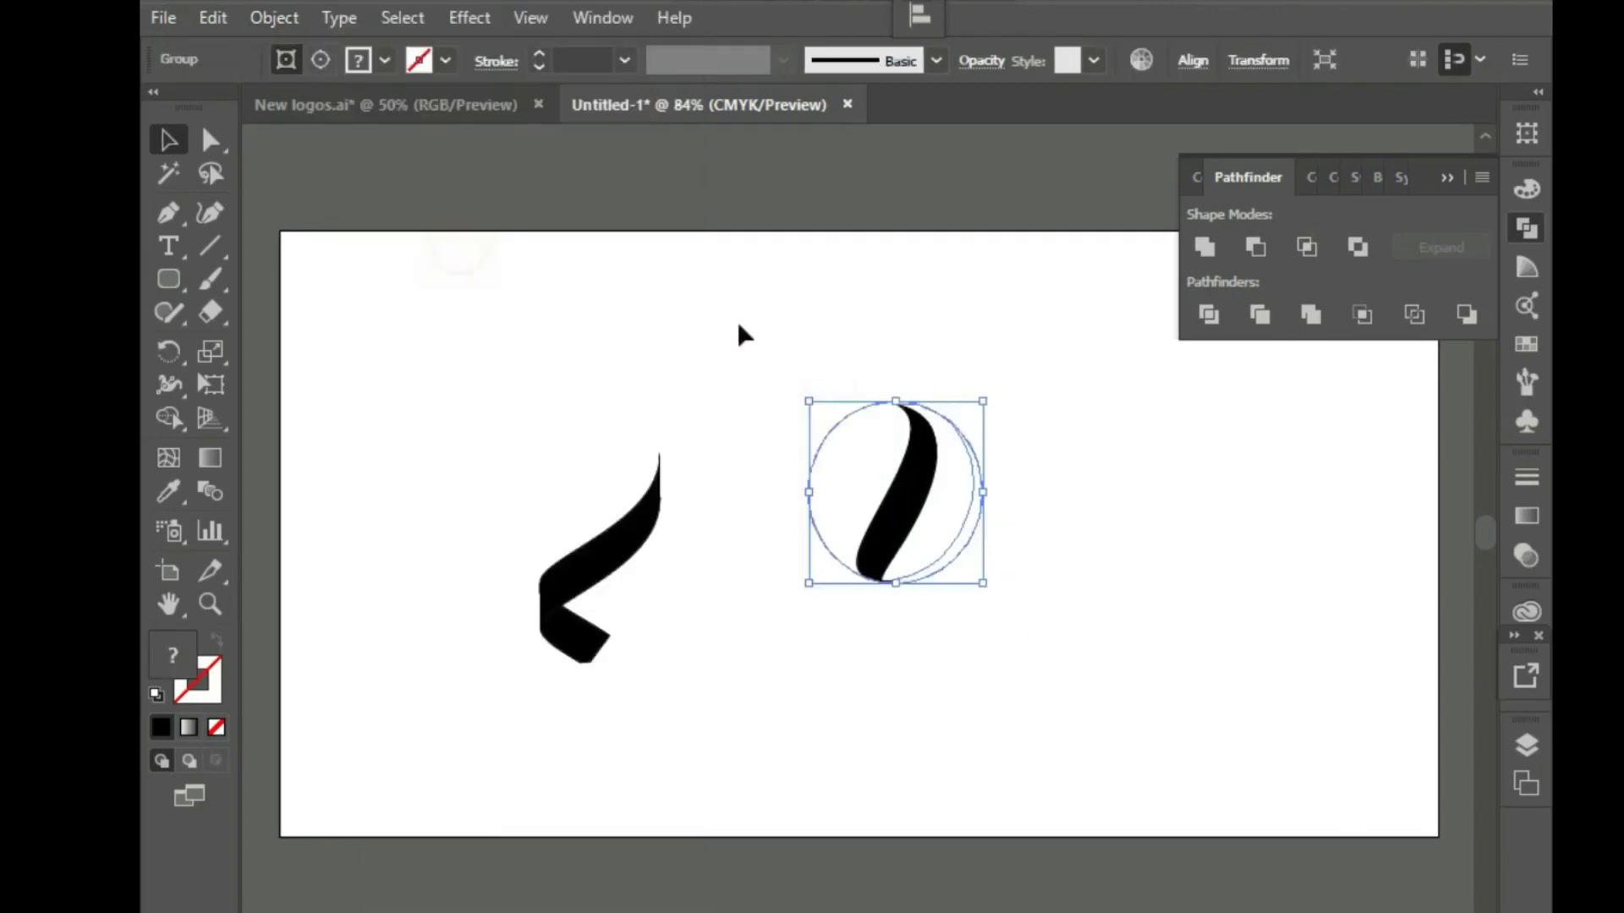
click(1028, 580)
drag(877, 381, 981, 649)
right_click(896, 479)
click(972, 679)
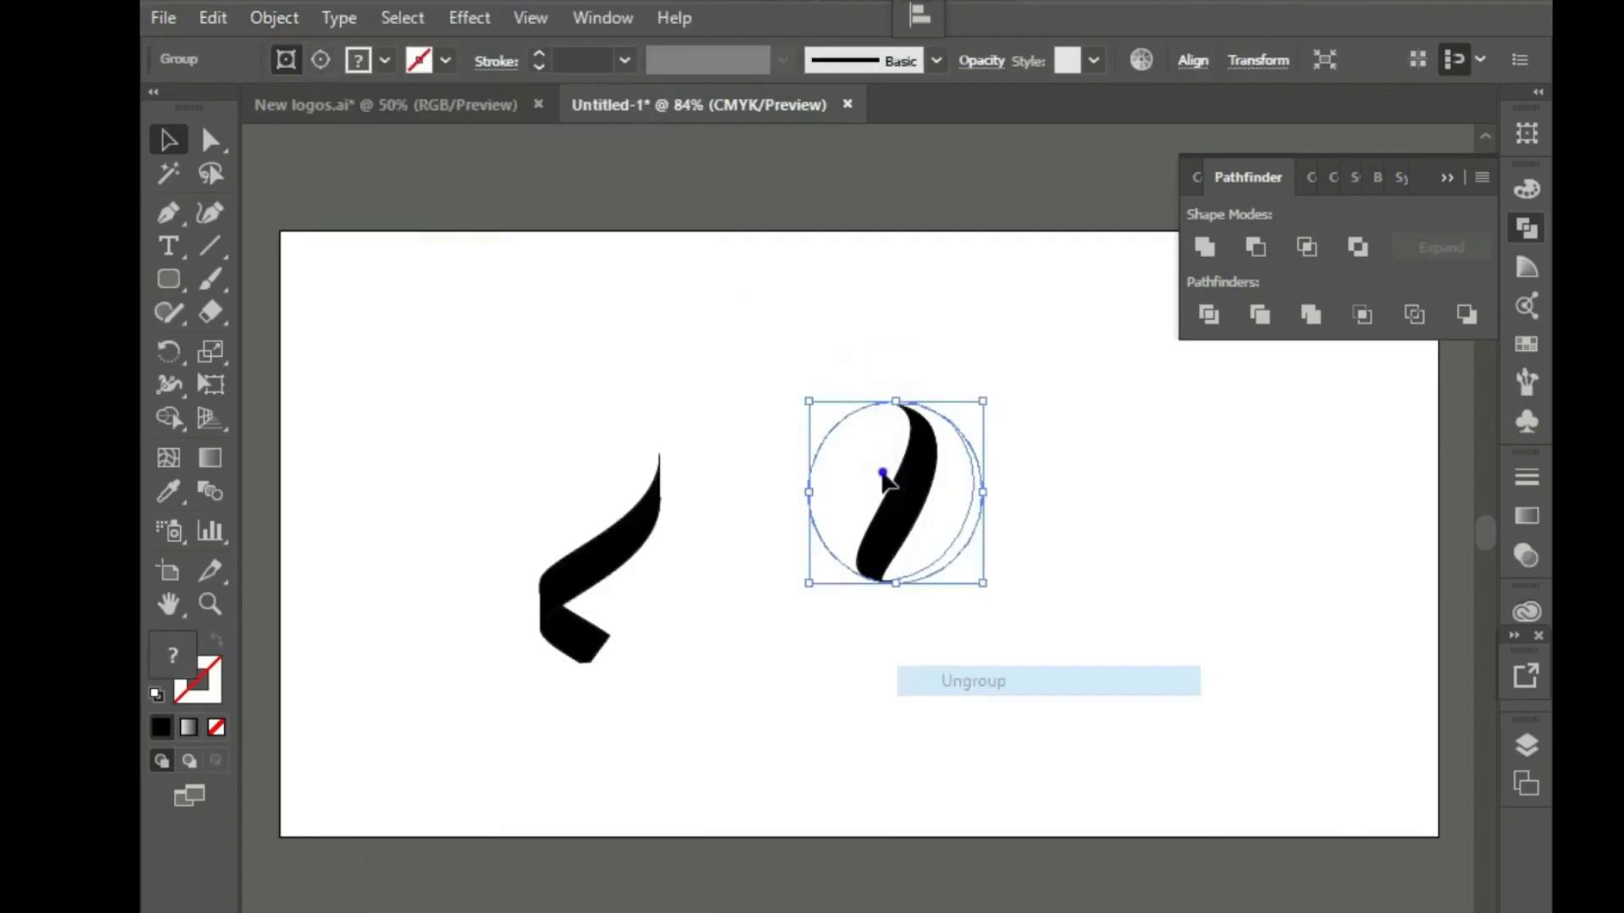
right_click(884, 467)
right_click(879, 503)
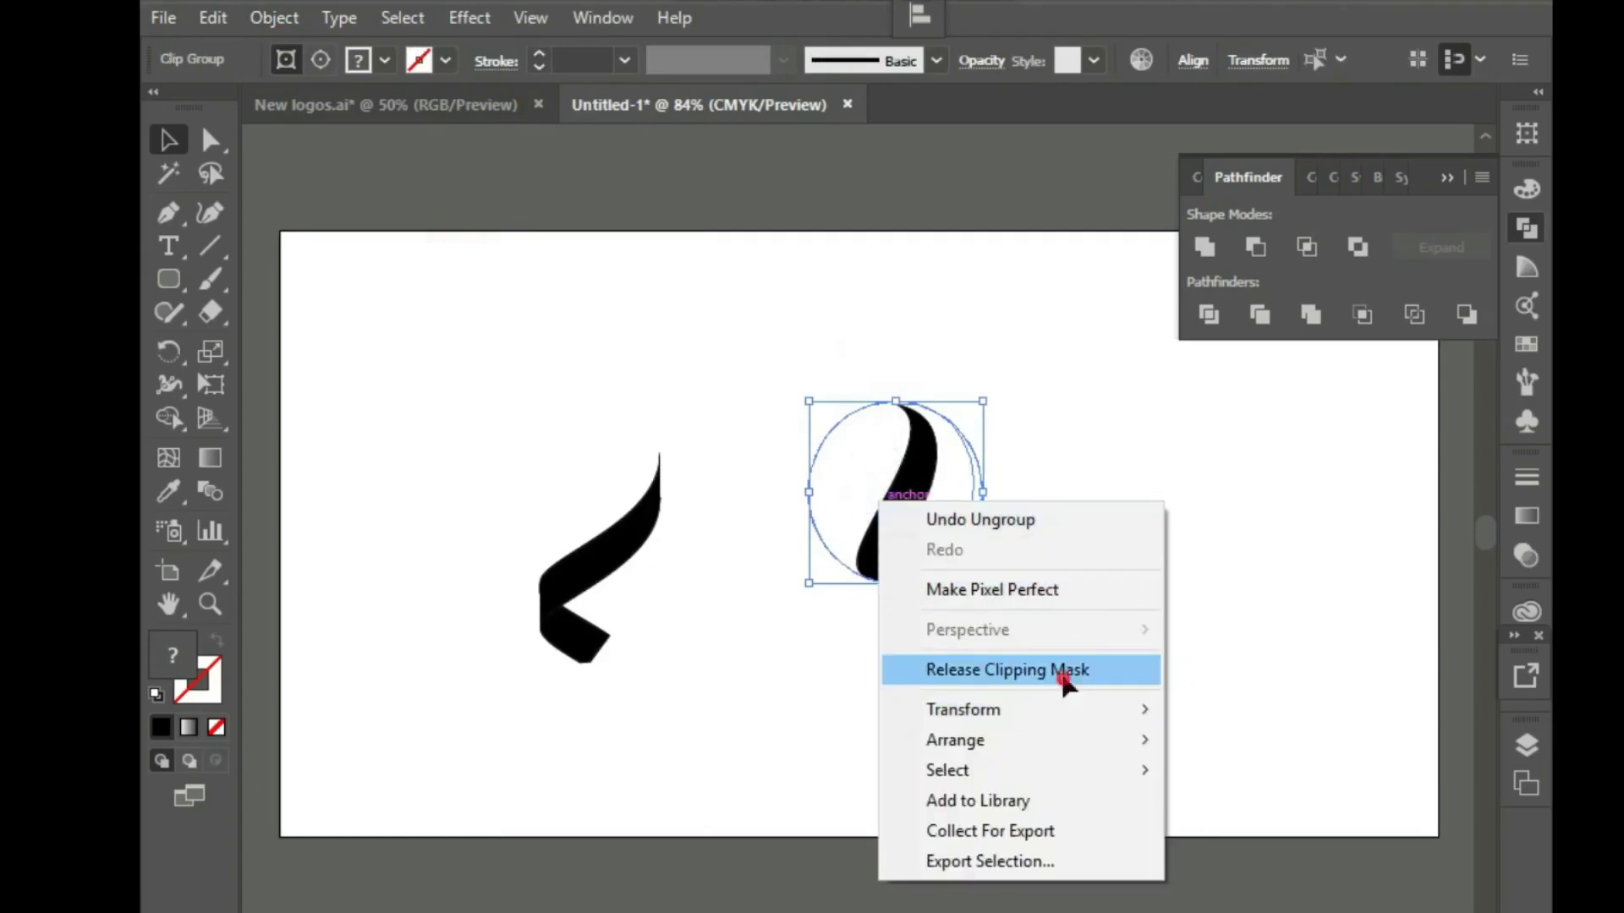
click(964, 670)
Delete the leftover circle path and small arc, leaving the K's strokes
click(1178, 519)
mouse_move(846, 392)
mouse_down()
mouse_move(864, 514)
mouse_move(547, 582)
mouse_up()
key(Delete)
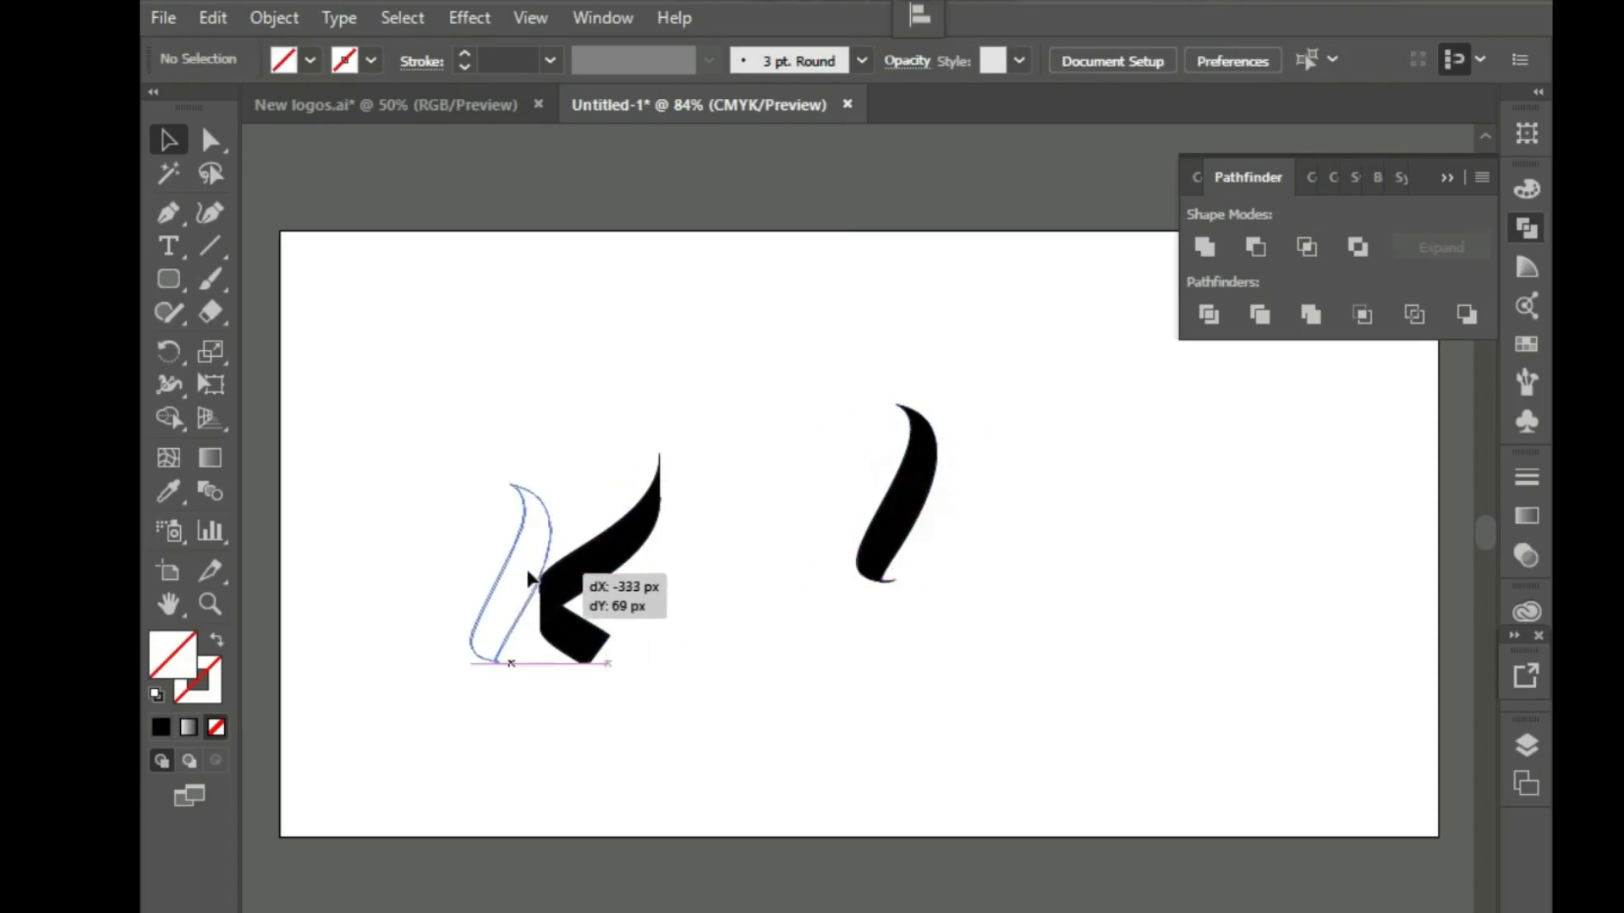
click(938, 690)
drag(879, 544, 954, 646)
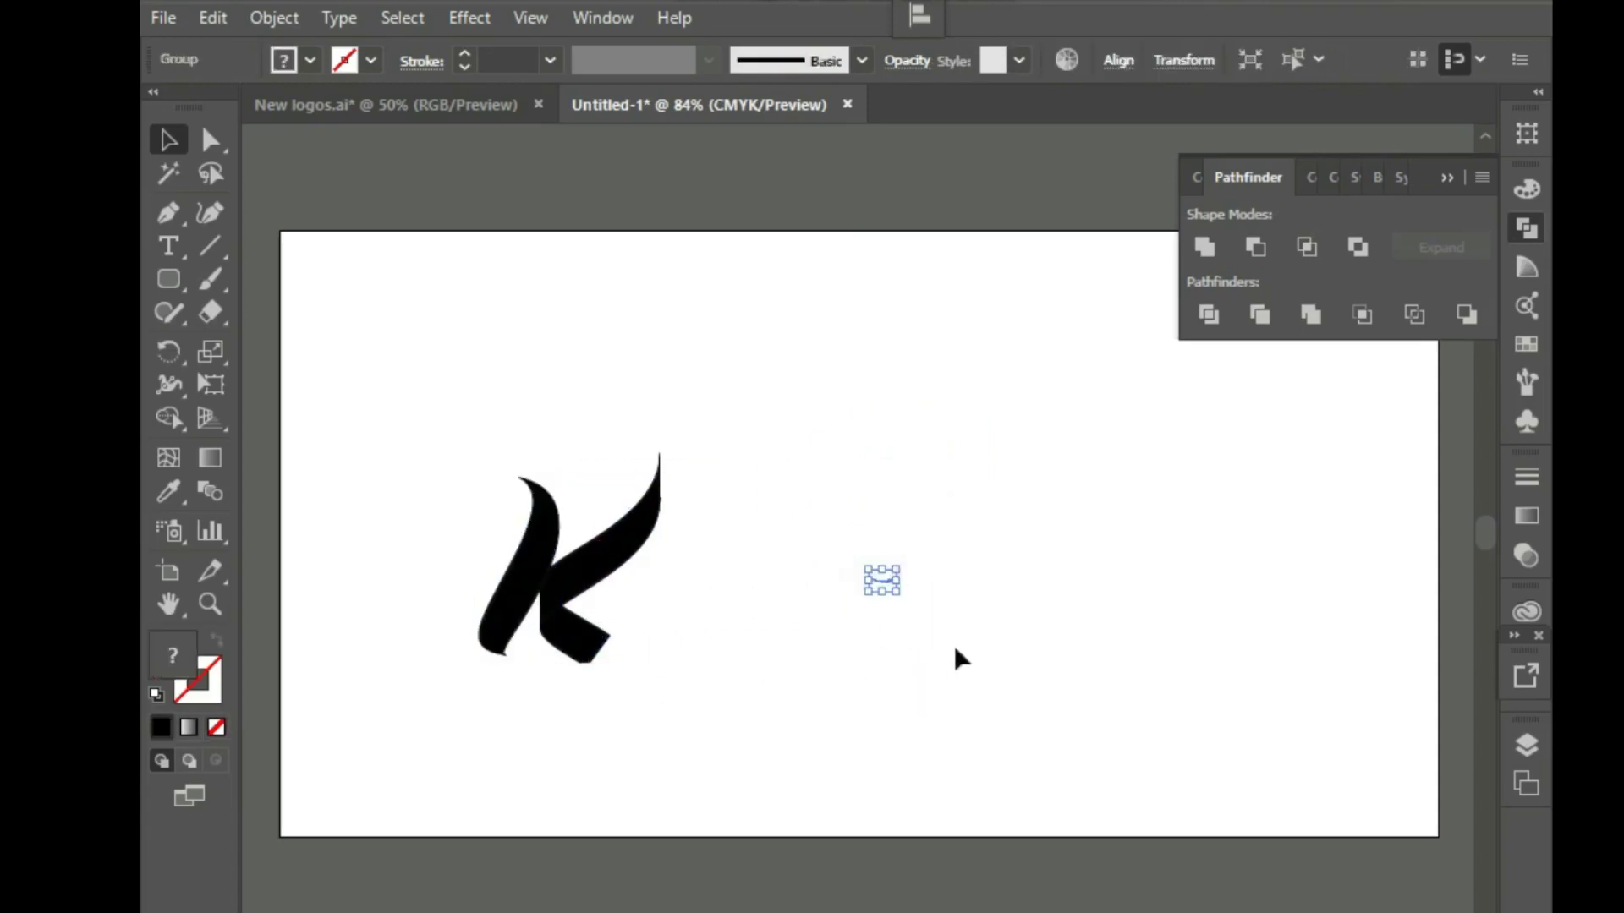
key(Delete)
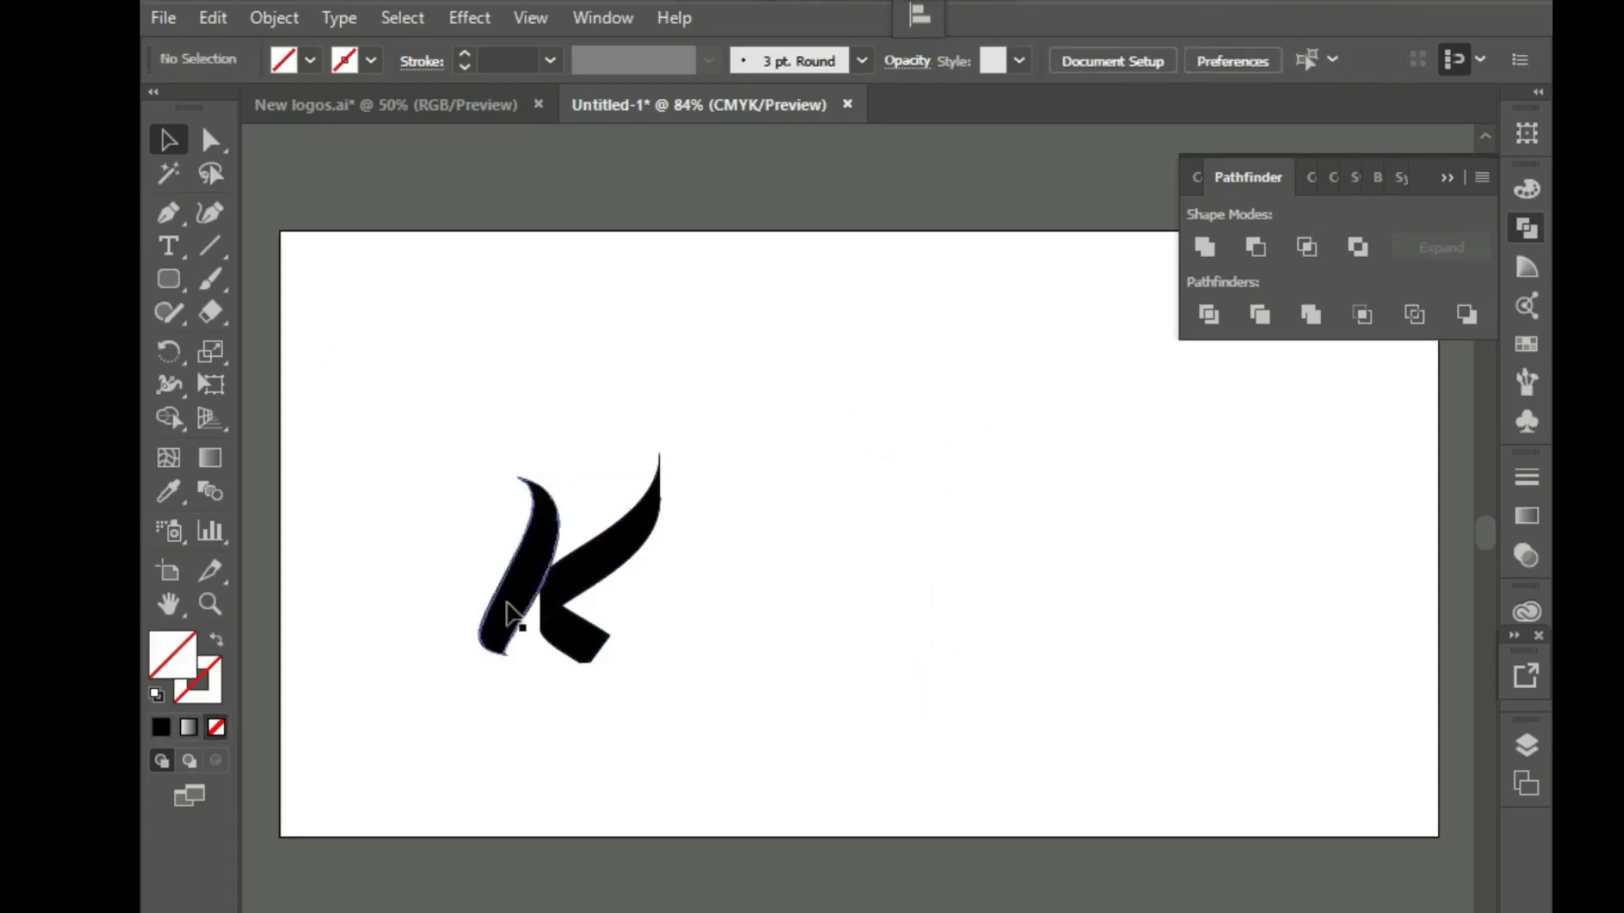
click(511, 613)
click(582, 560)
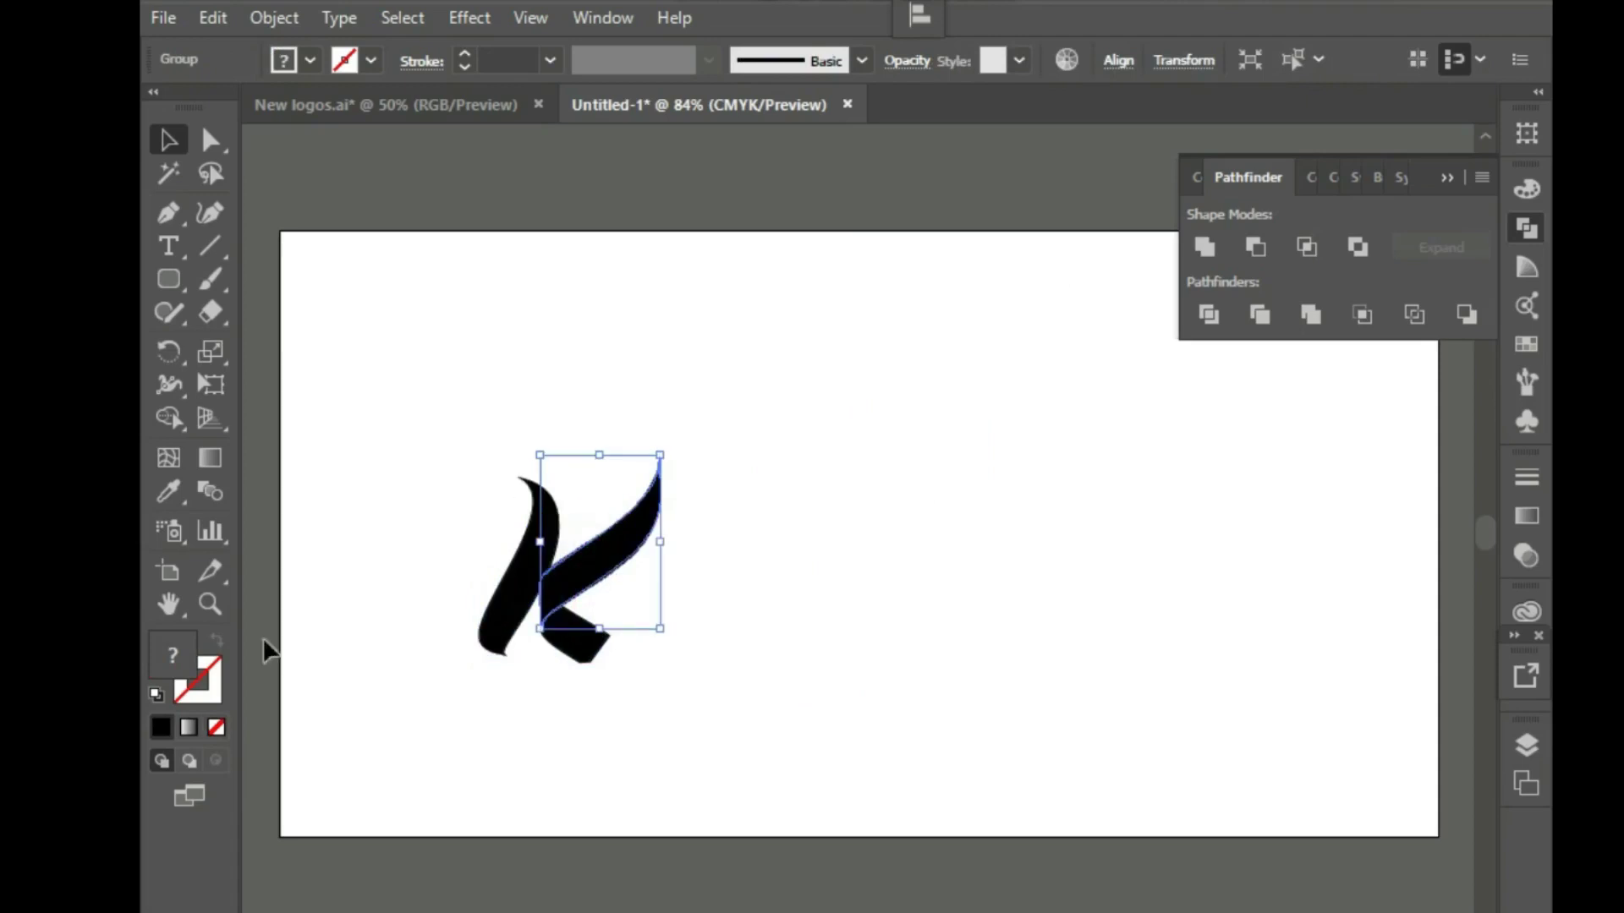
Set the fill colour to magenta BC0D8F
double_click(175, 653)
mouse_move(880, 478)
mouse_down()
mouse_move(883, 465)
mouse_move(888, 495)
mouse_move(881, 328)
mouse_up()
click(775, 338)
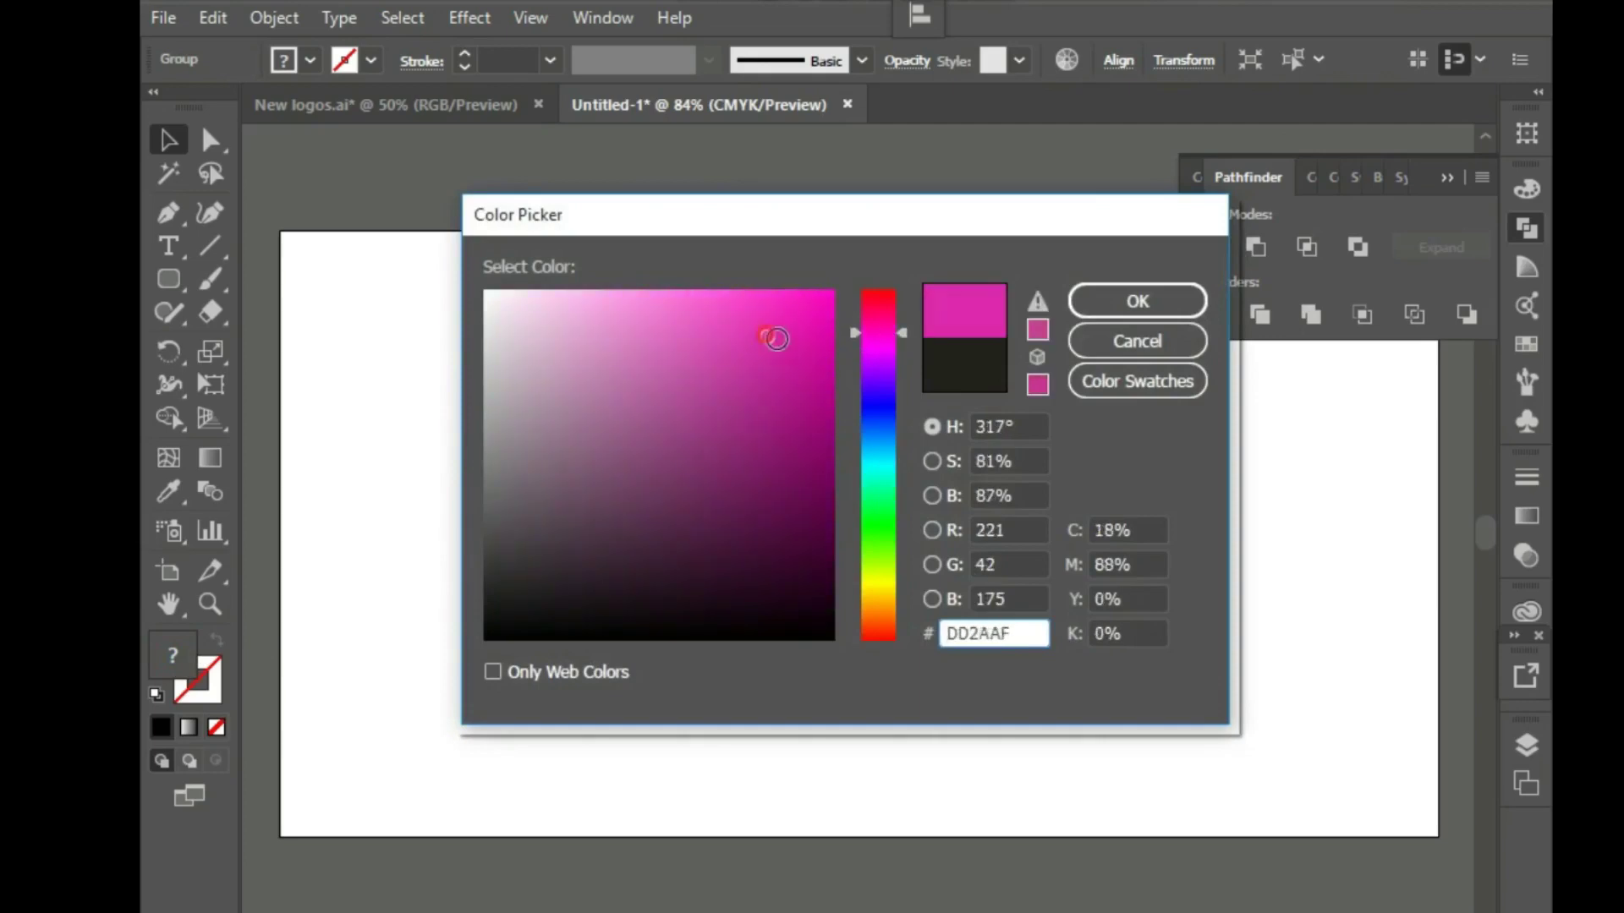
drag(776, 338, 809, 382)
click(1136, 302)
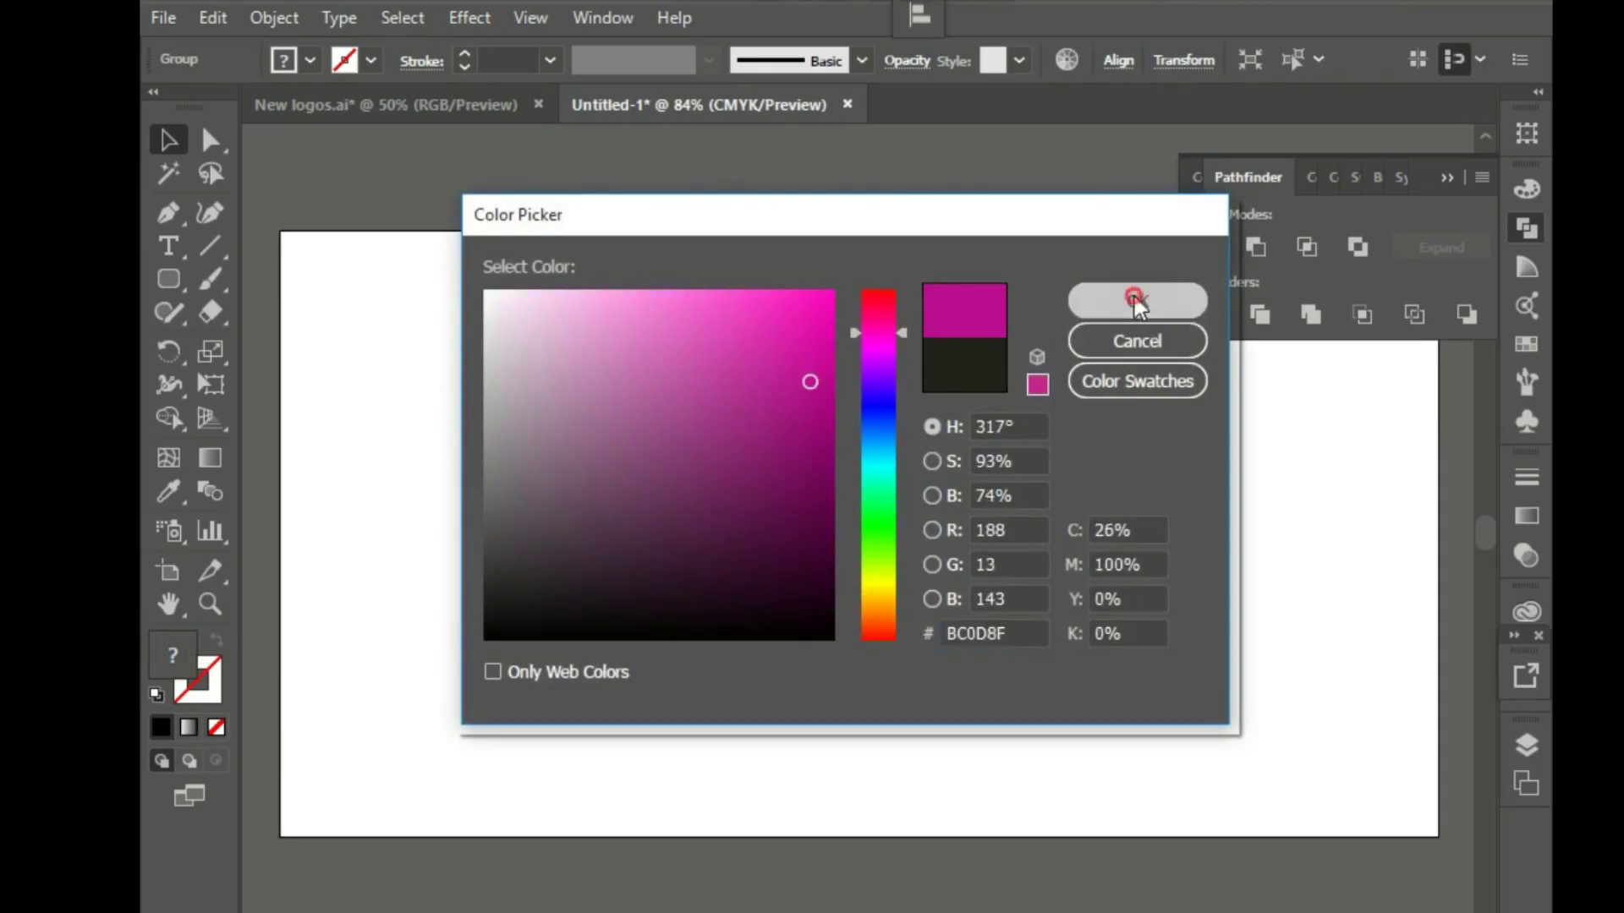
click(582, 672)
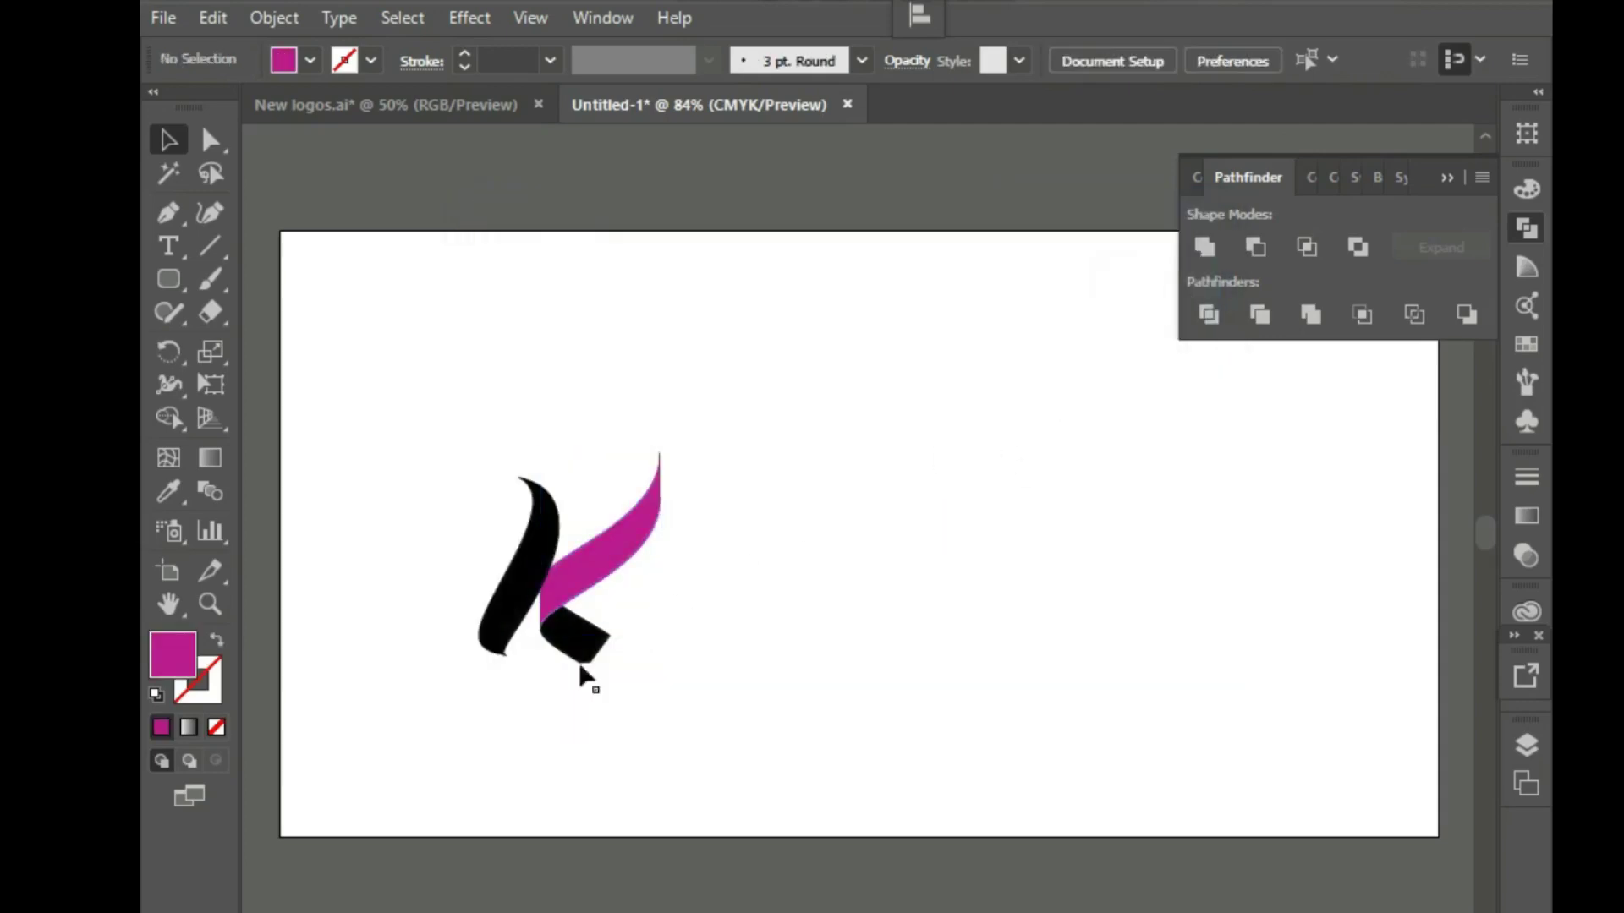
Add the magenta to a gradient and apply it to the K's upper right stroke
click(1527, 515)
drag(172, 654, 1300, 683)
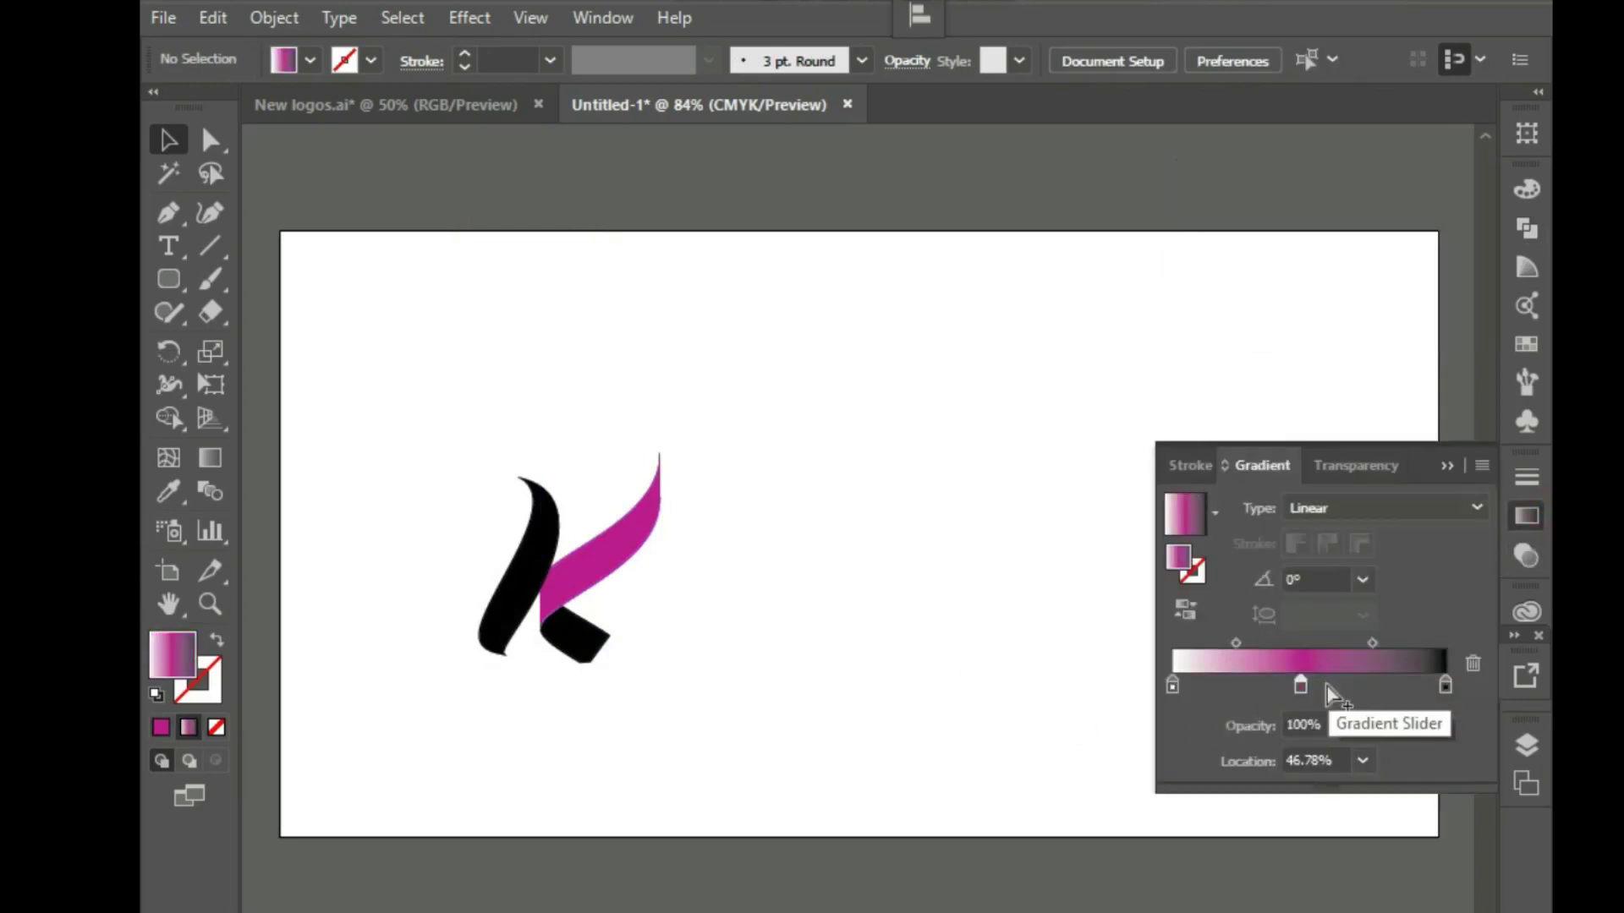
double_click(1445, 683)
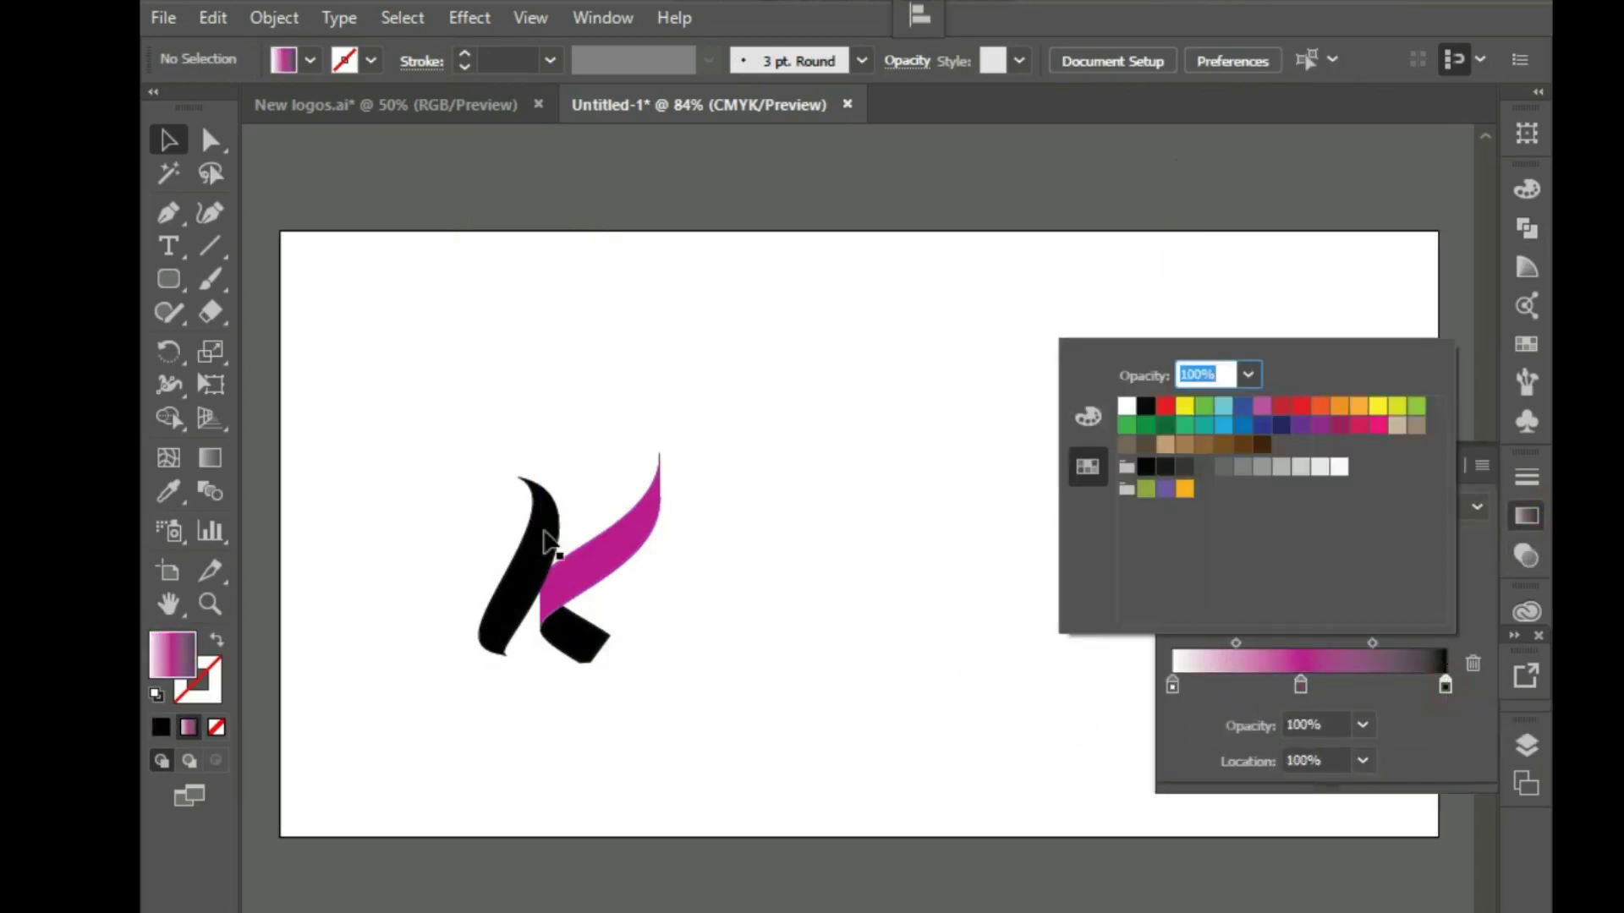
click(841, 642)
click(636, 565)
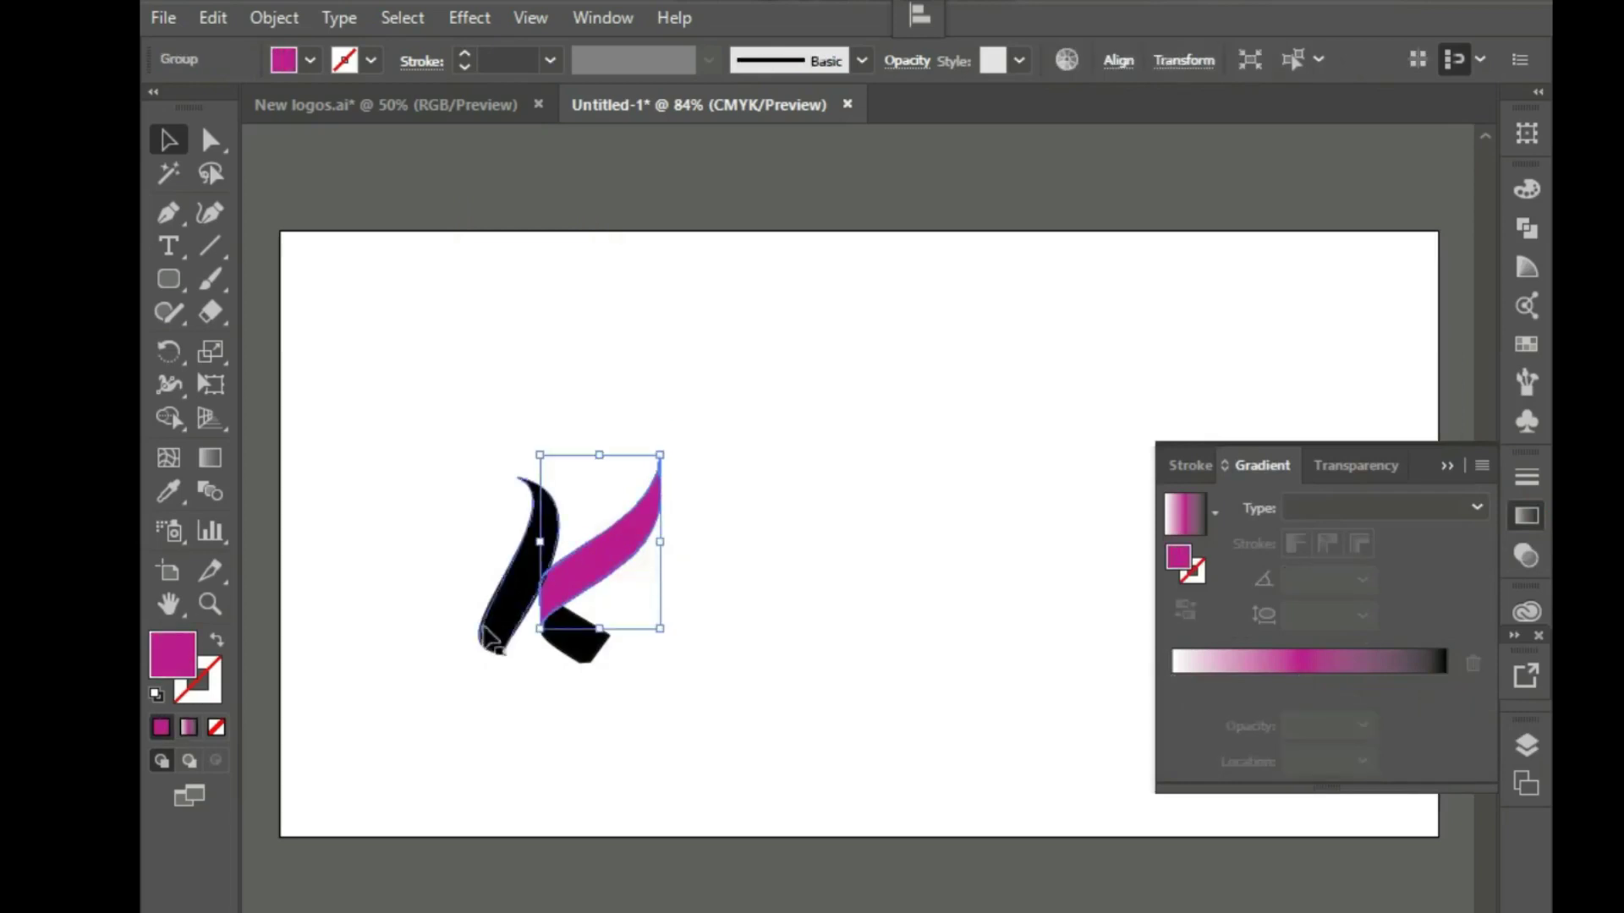
click(1357, 661)
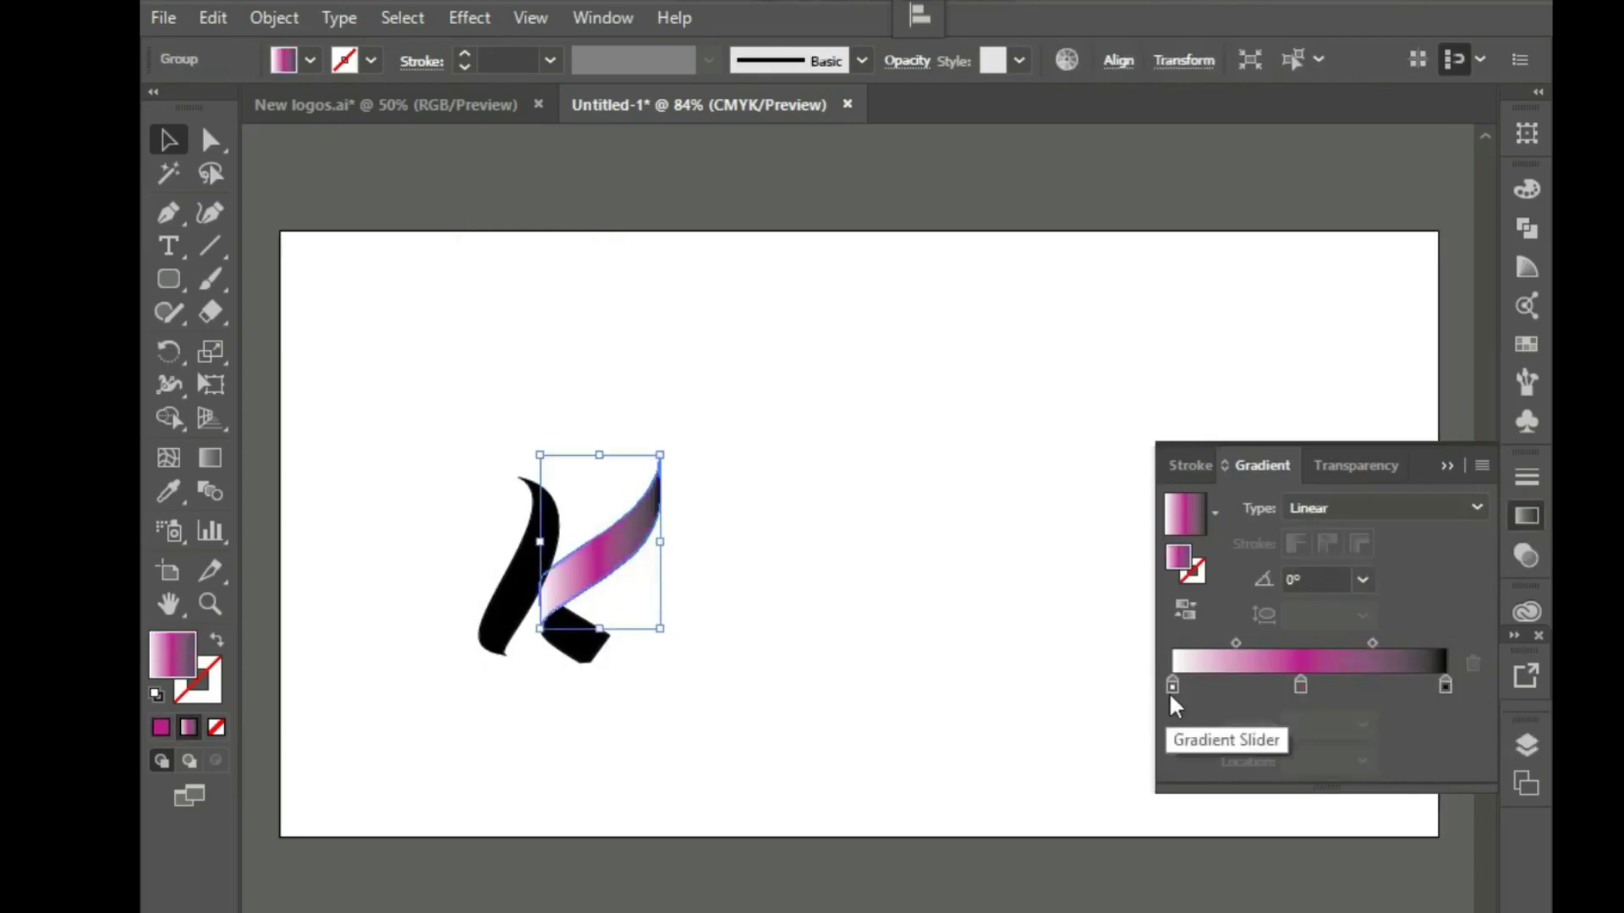
Remove the gradient's white stop and make its end stop purple-magenta from Swatches
drag(1172, 684, 1175, 748)
click(1449, 681)
double_click(1450, 682)
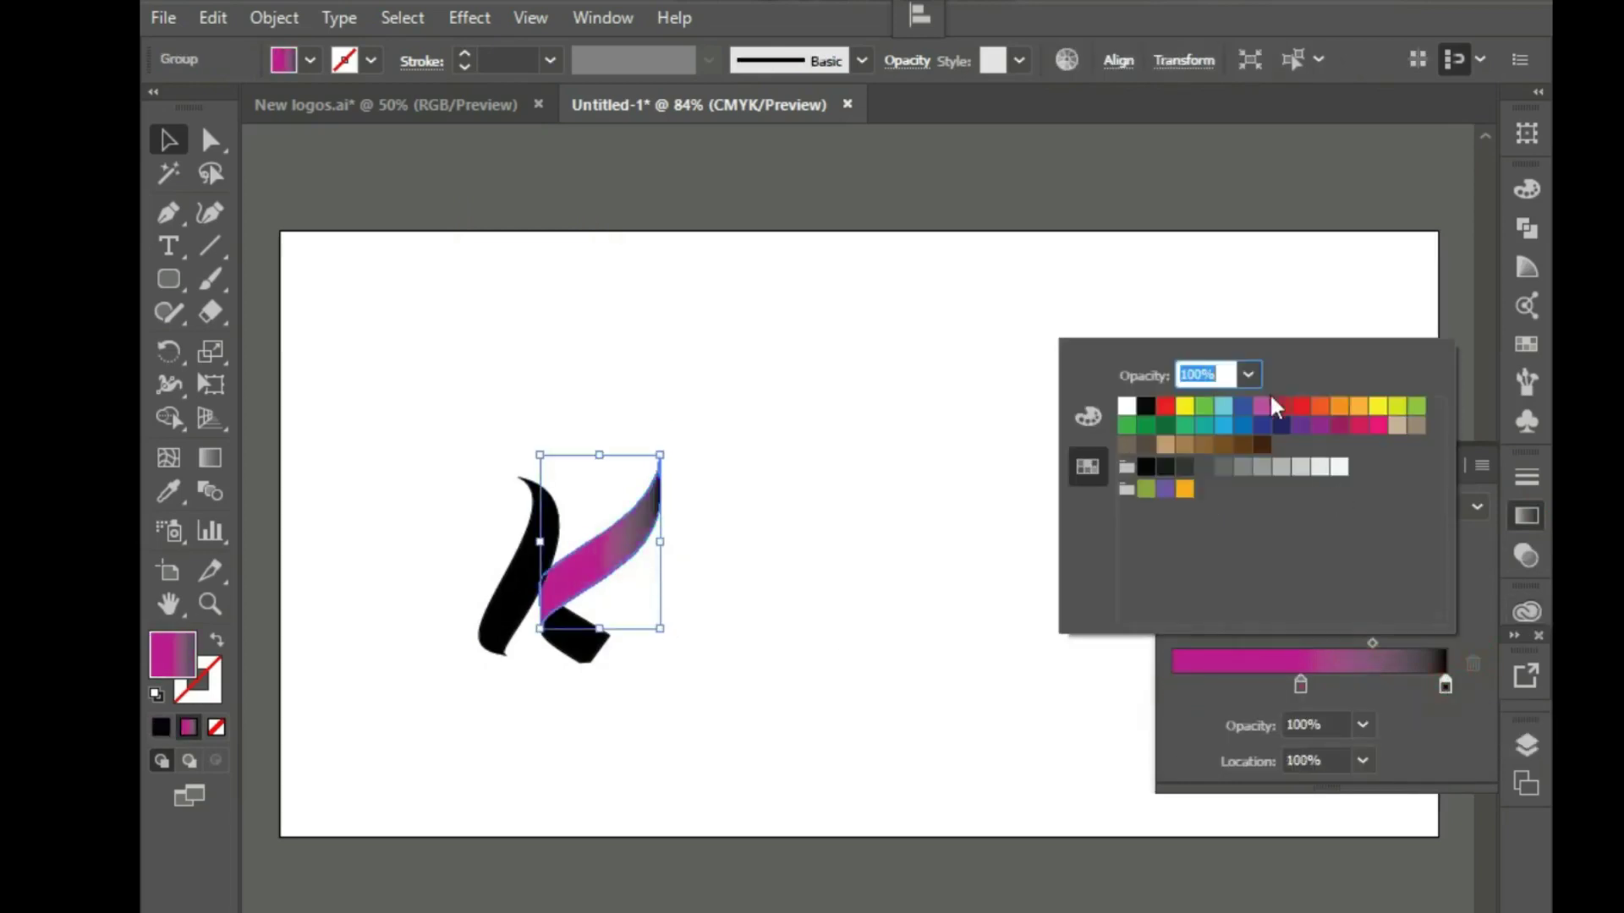
click(1281, 406)
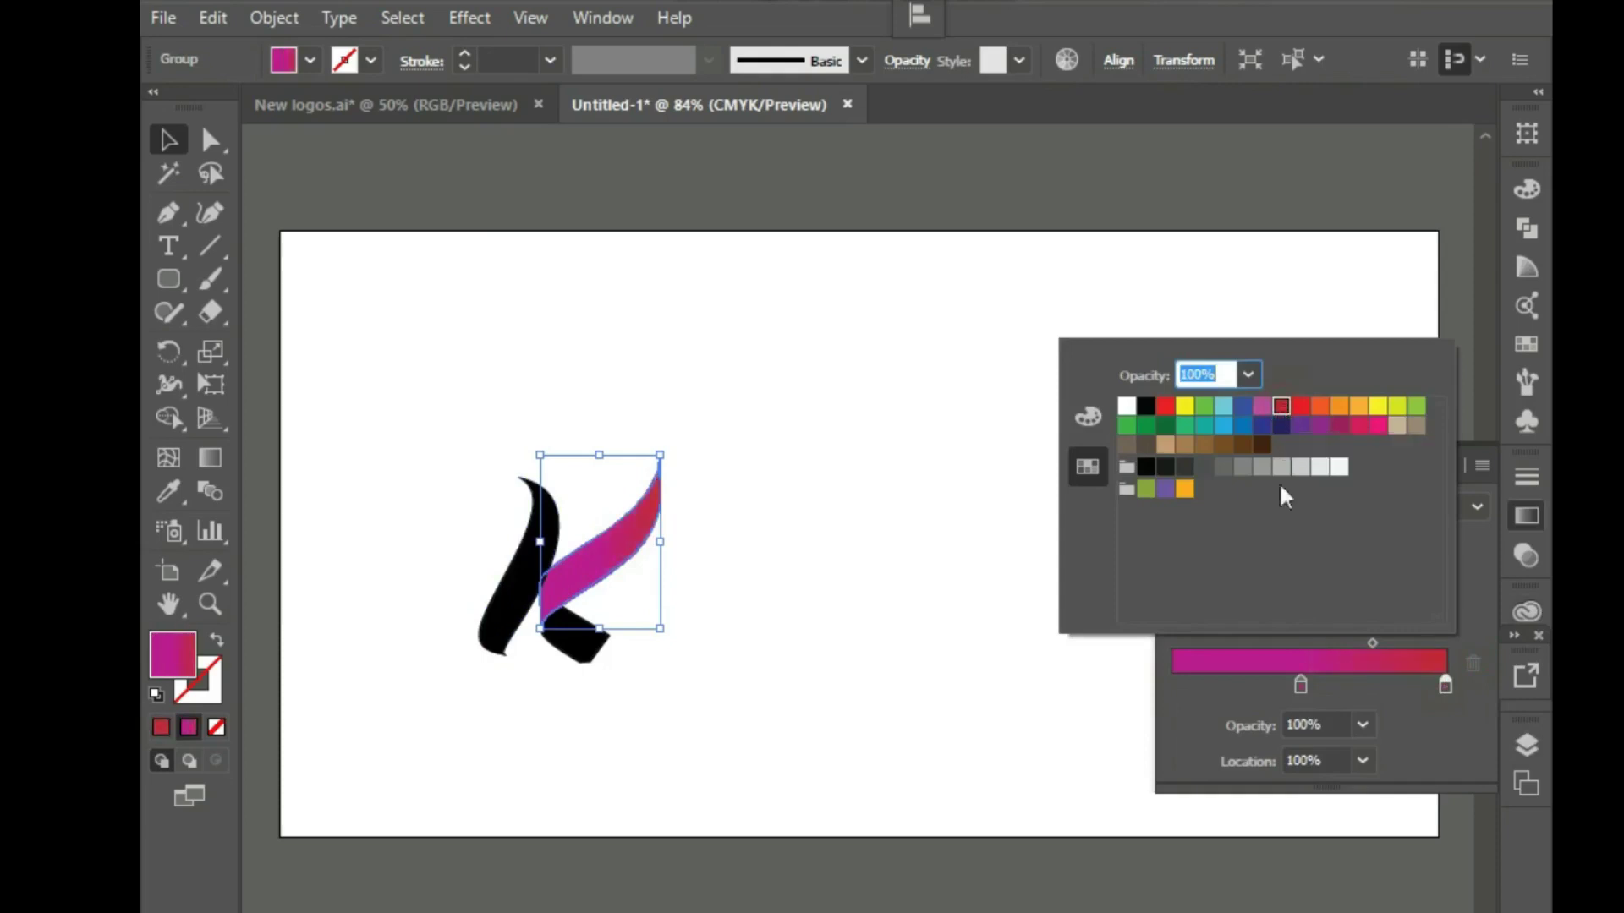
click(1321, 426)
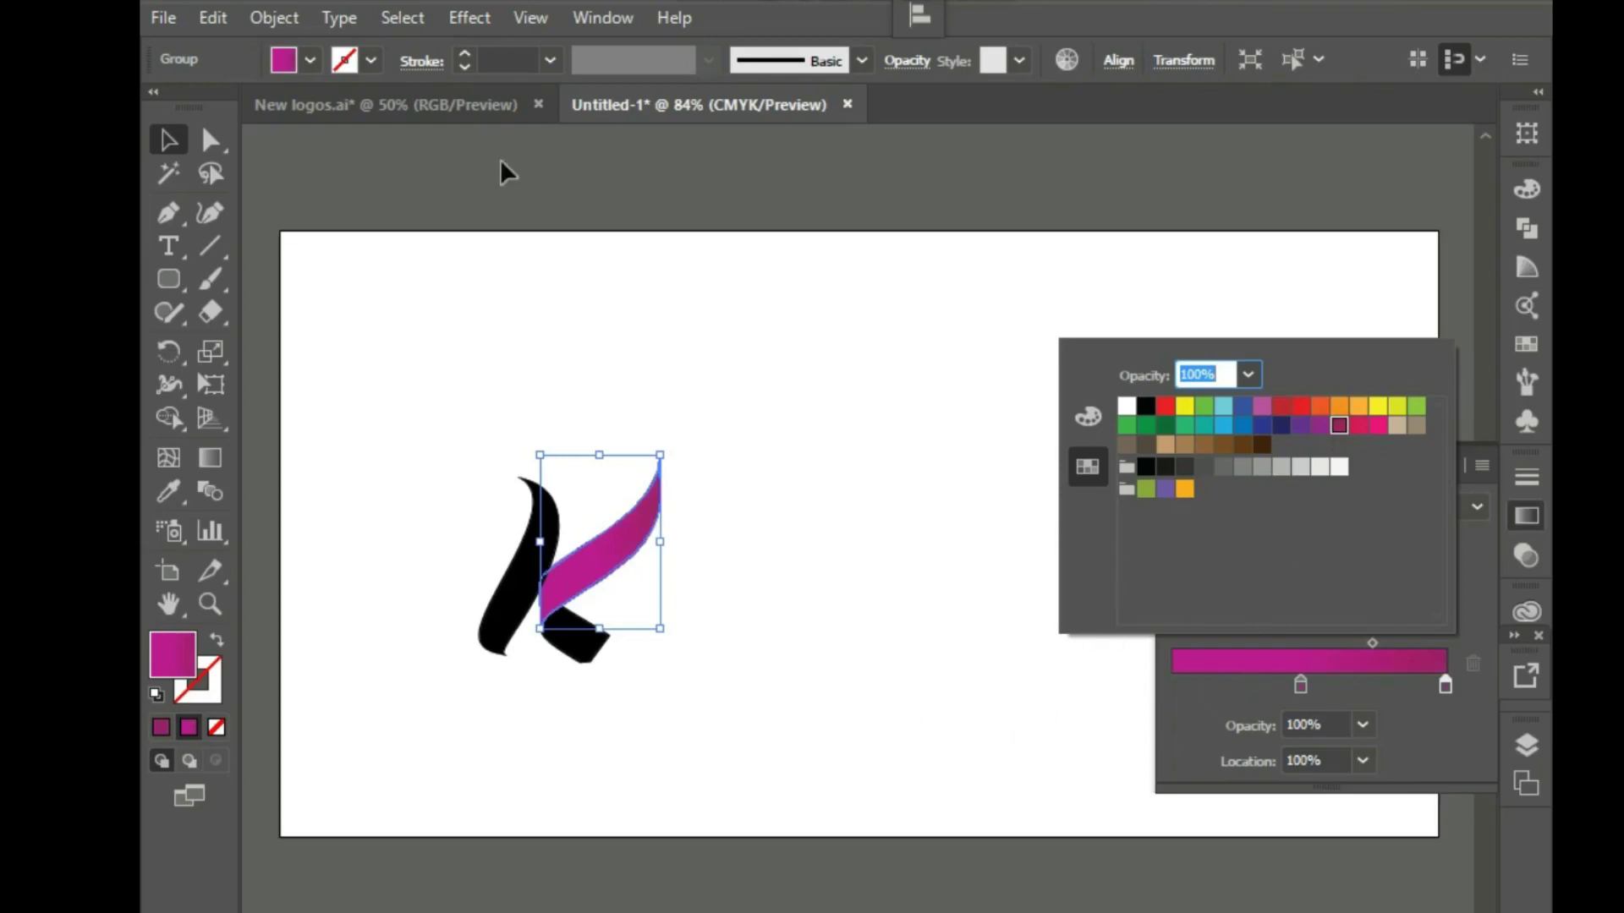
click(351, 279)
Apply the magenta gradient to the K's bottom piece and left stroke
click(580, 646)
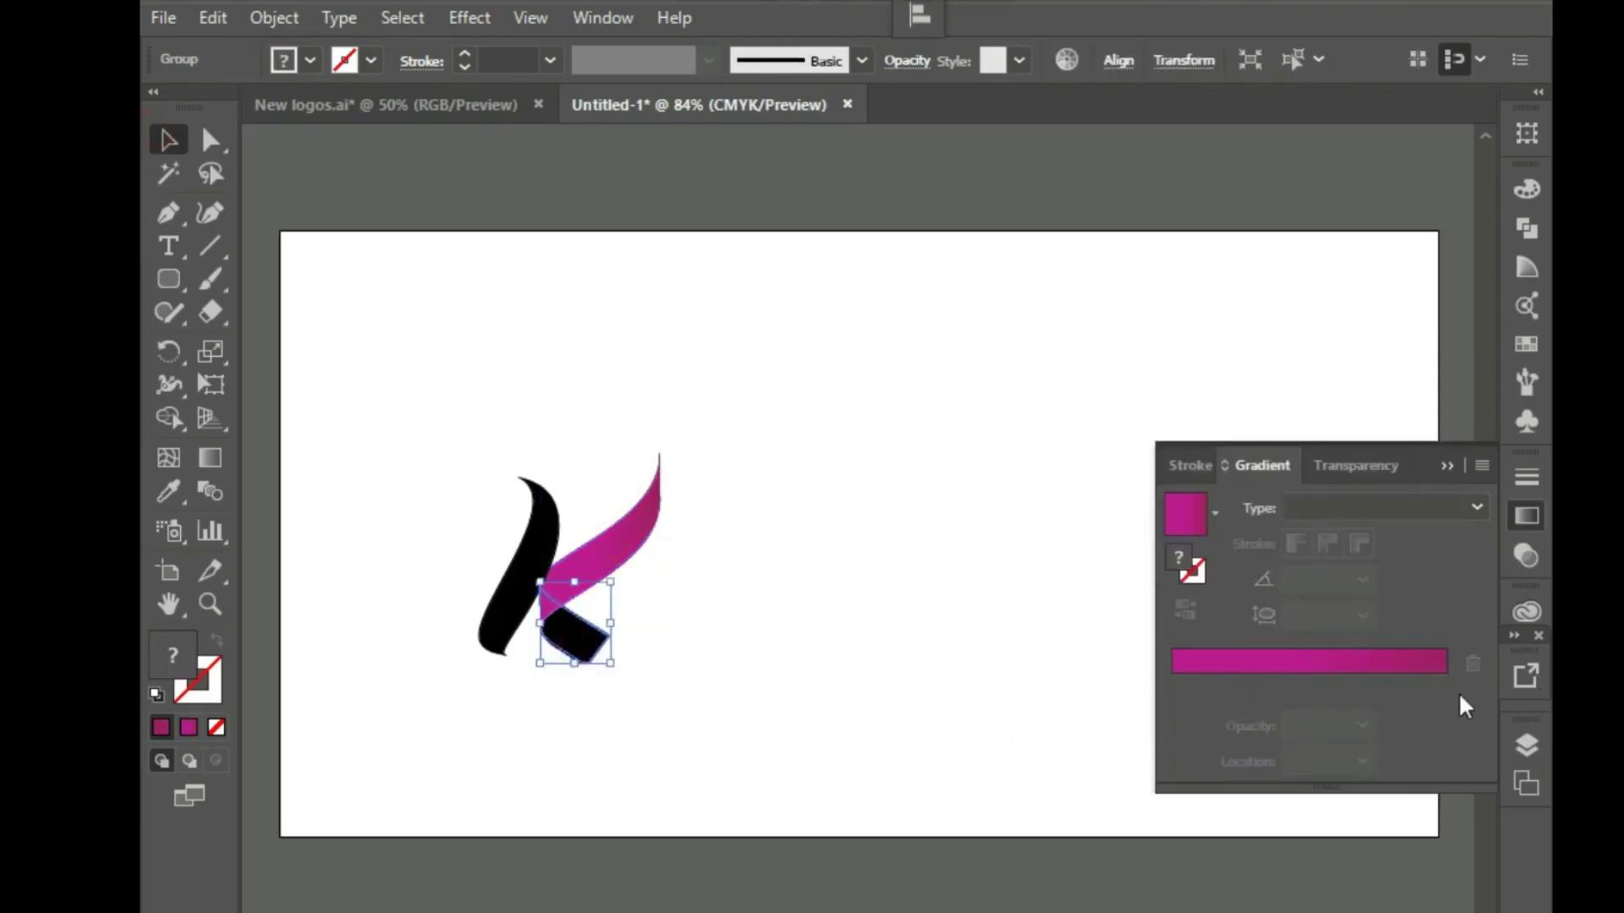
click(1342, 660)
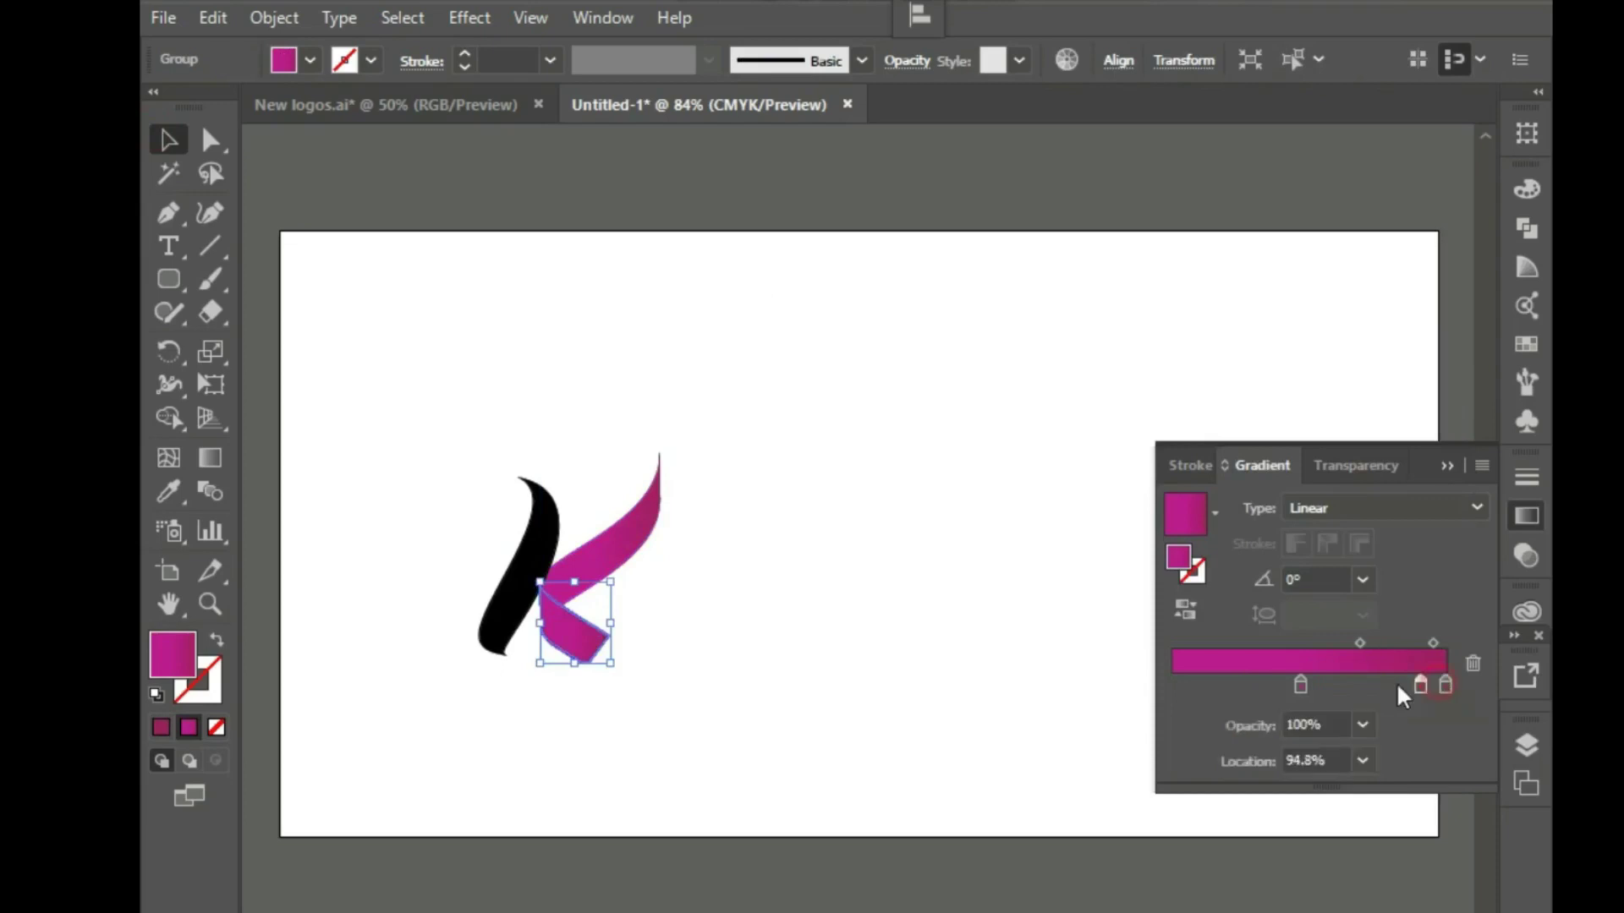
drag(1397, 683, 1237, 683)
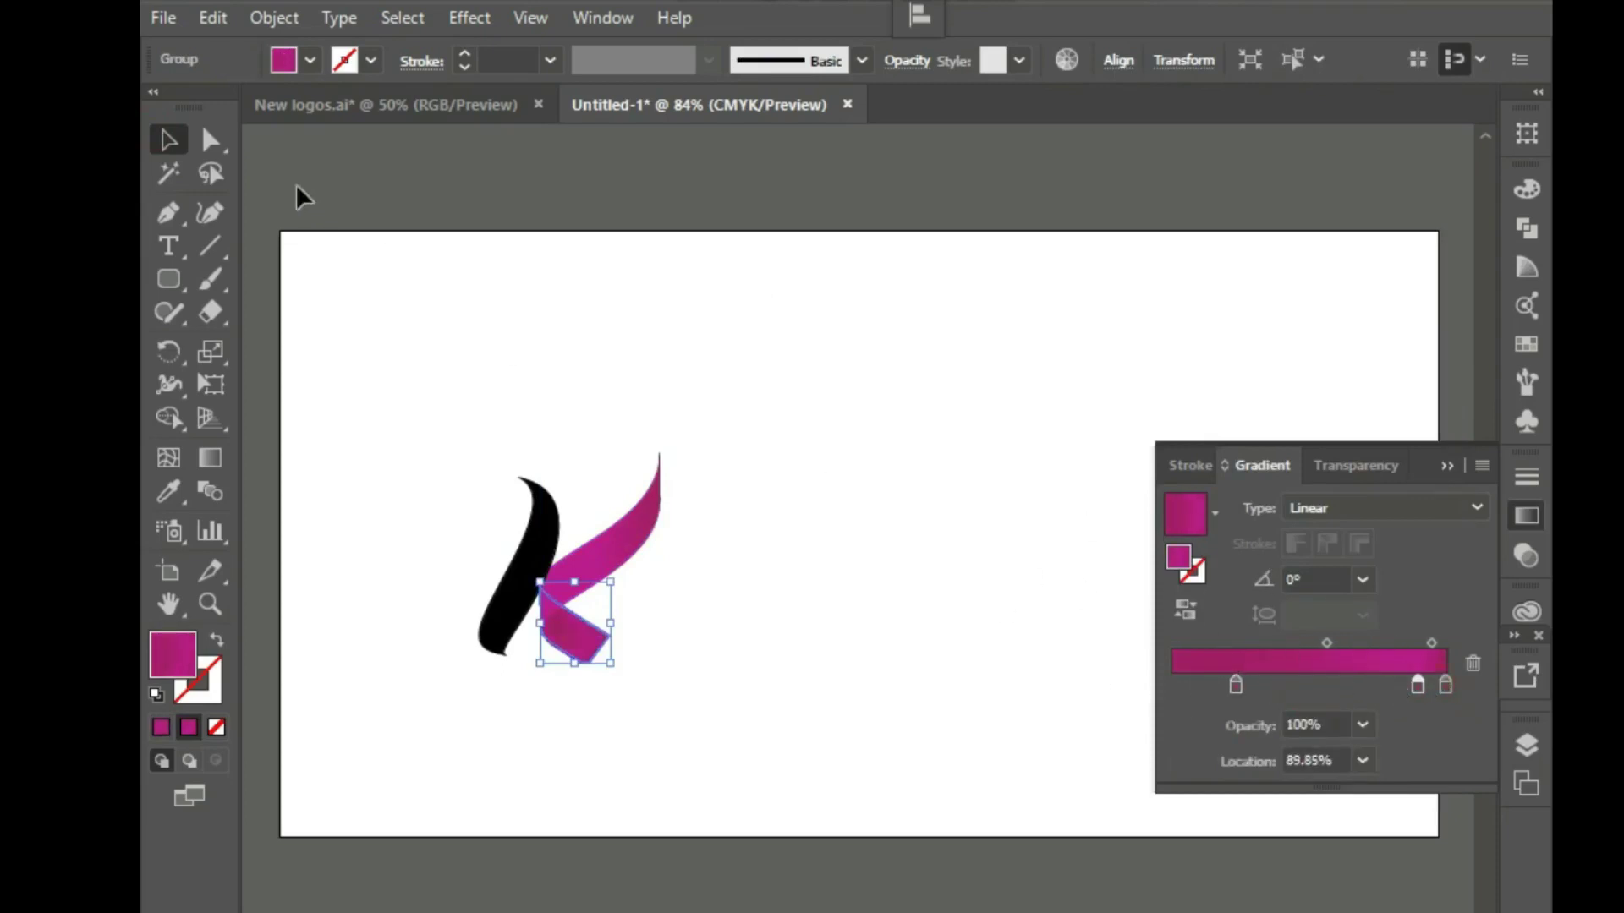
click(524, 572)
click(1302, 664)
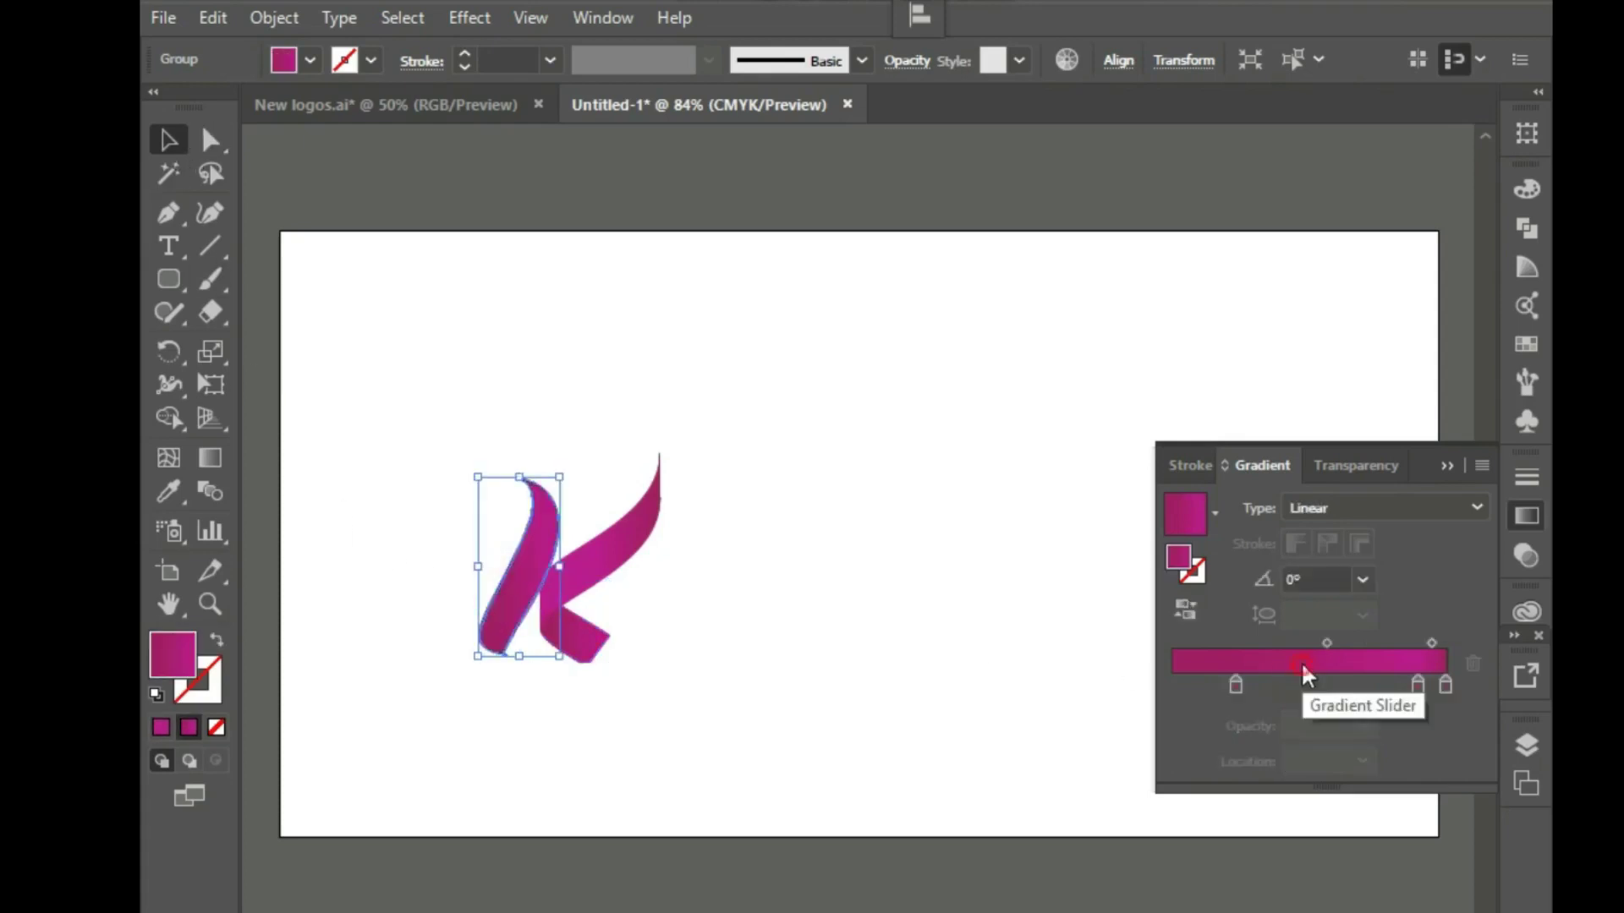
Angle the left stroke's gradient to about -23° with the Gradient tool and shift a stop
click(218, 461)
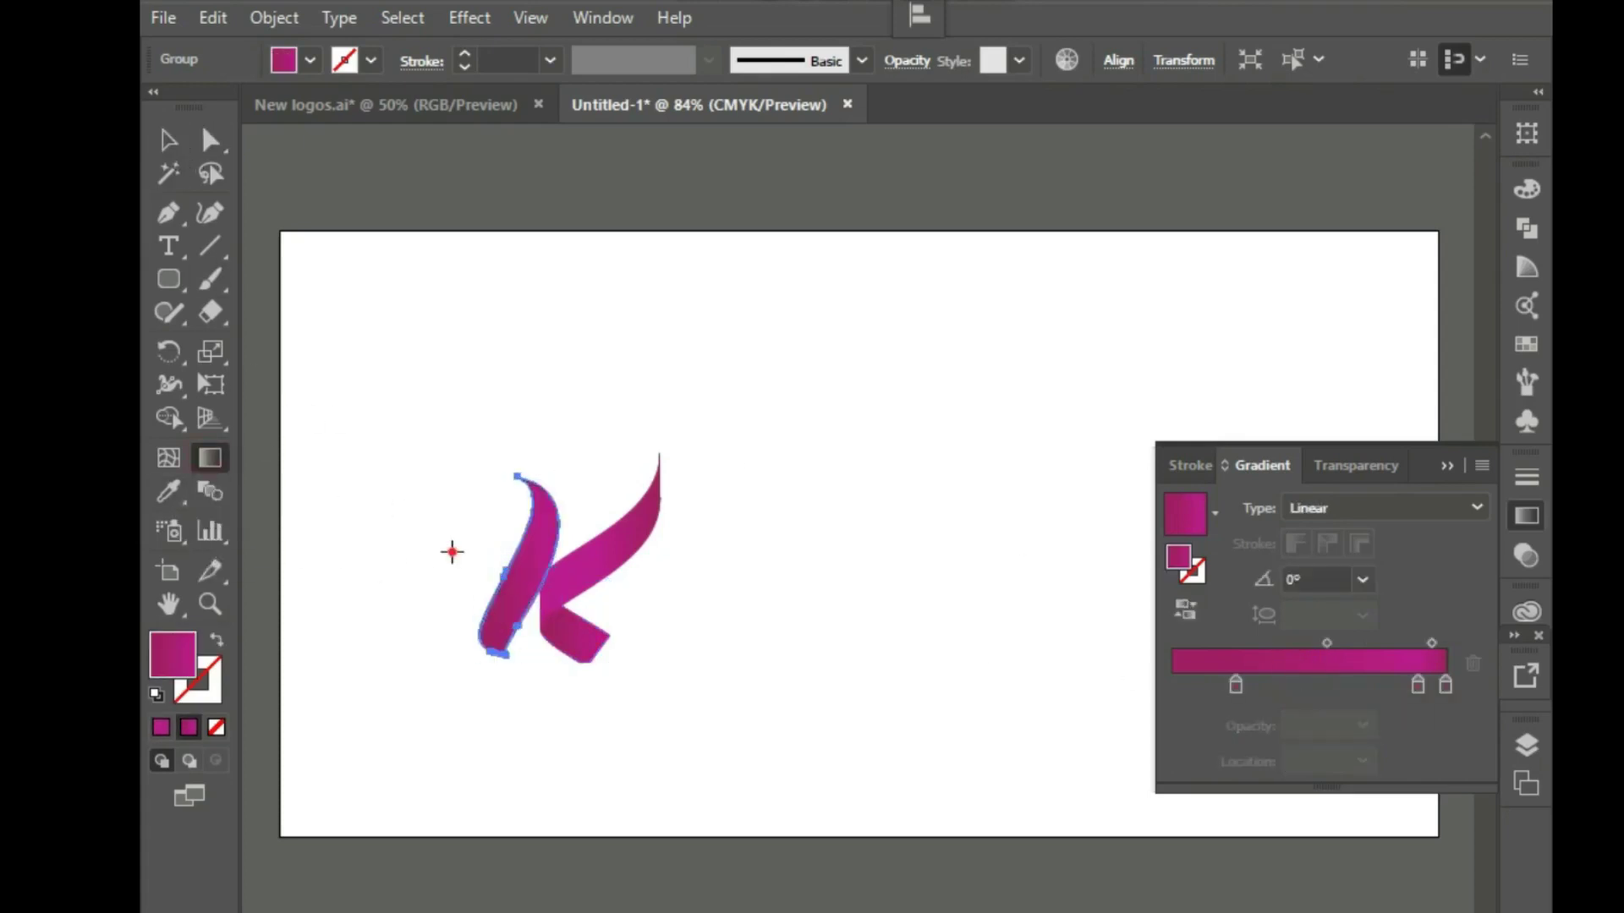
drag(453, 552, 569, 590)
drag(443, 519, 565, 582)
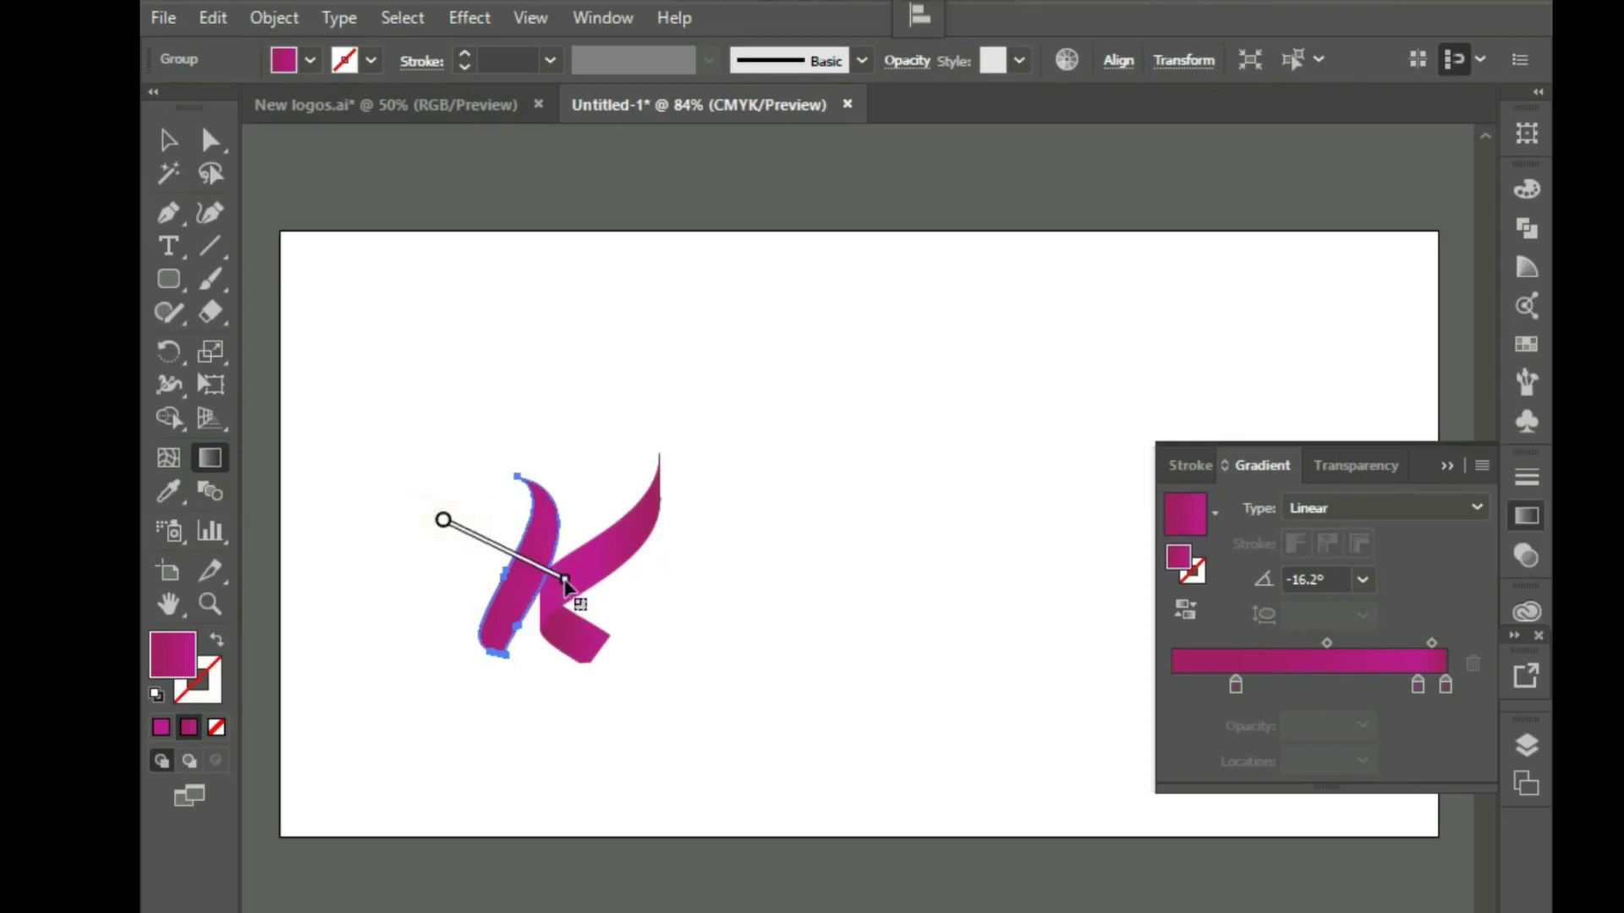
drag(499, 533, 561, 572)
click(168, 140)
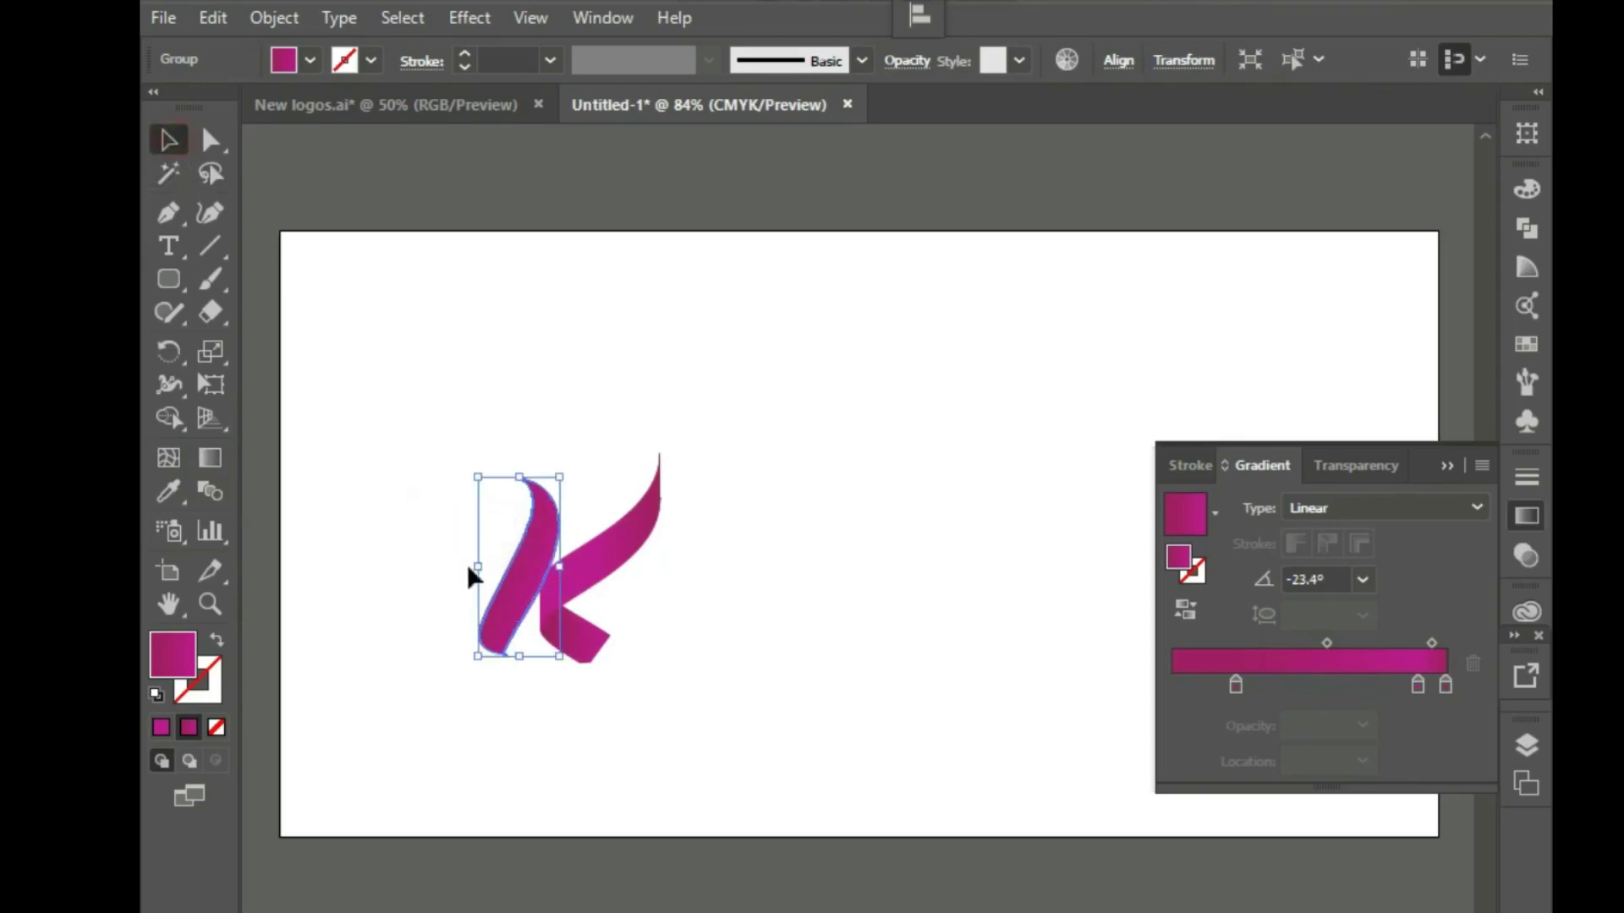
click(210, 461)
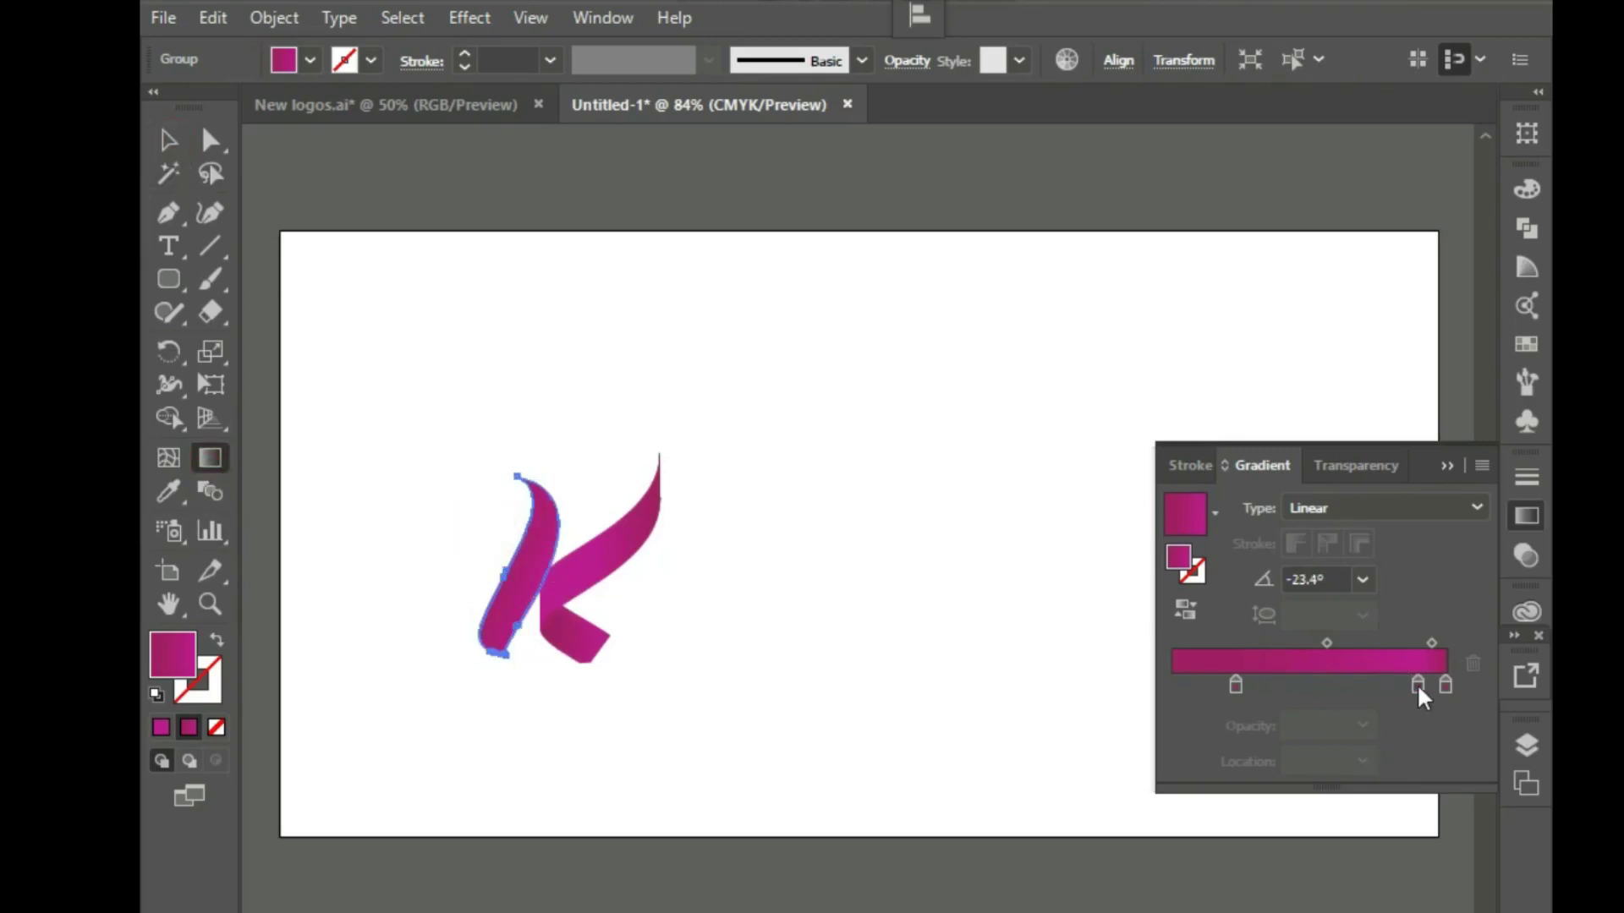
drag(1418, 687, 1366, 687)
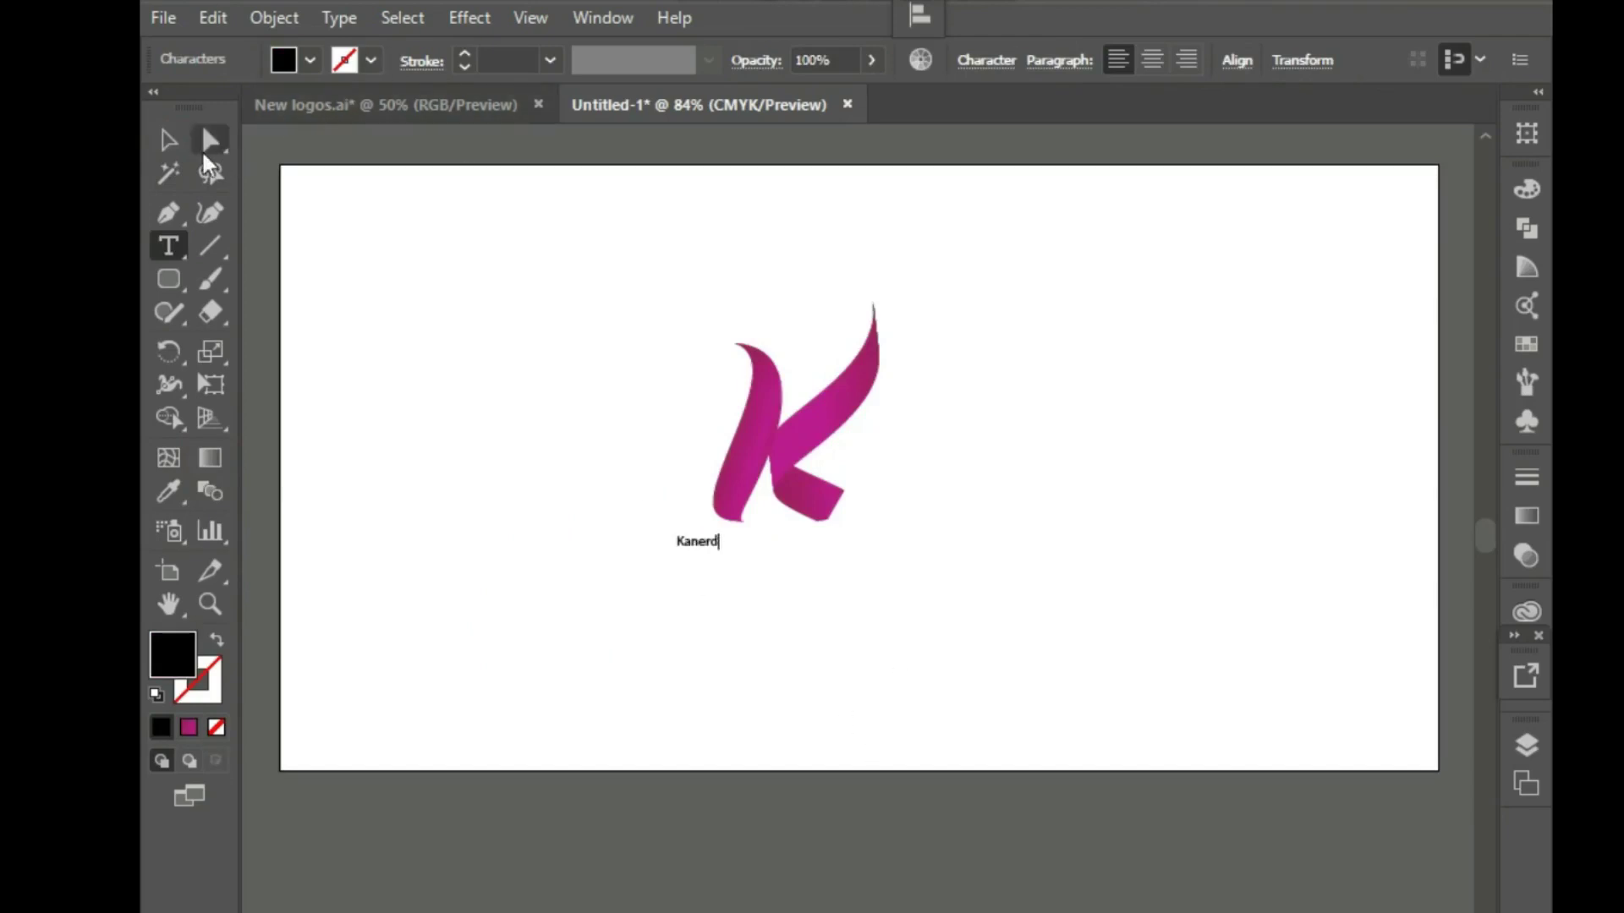
Move, shrink and centre the Kanerd text directly beneath the magenta K
click(168, 141)
drag(707, 544, 921, 624)
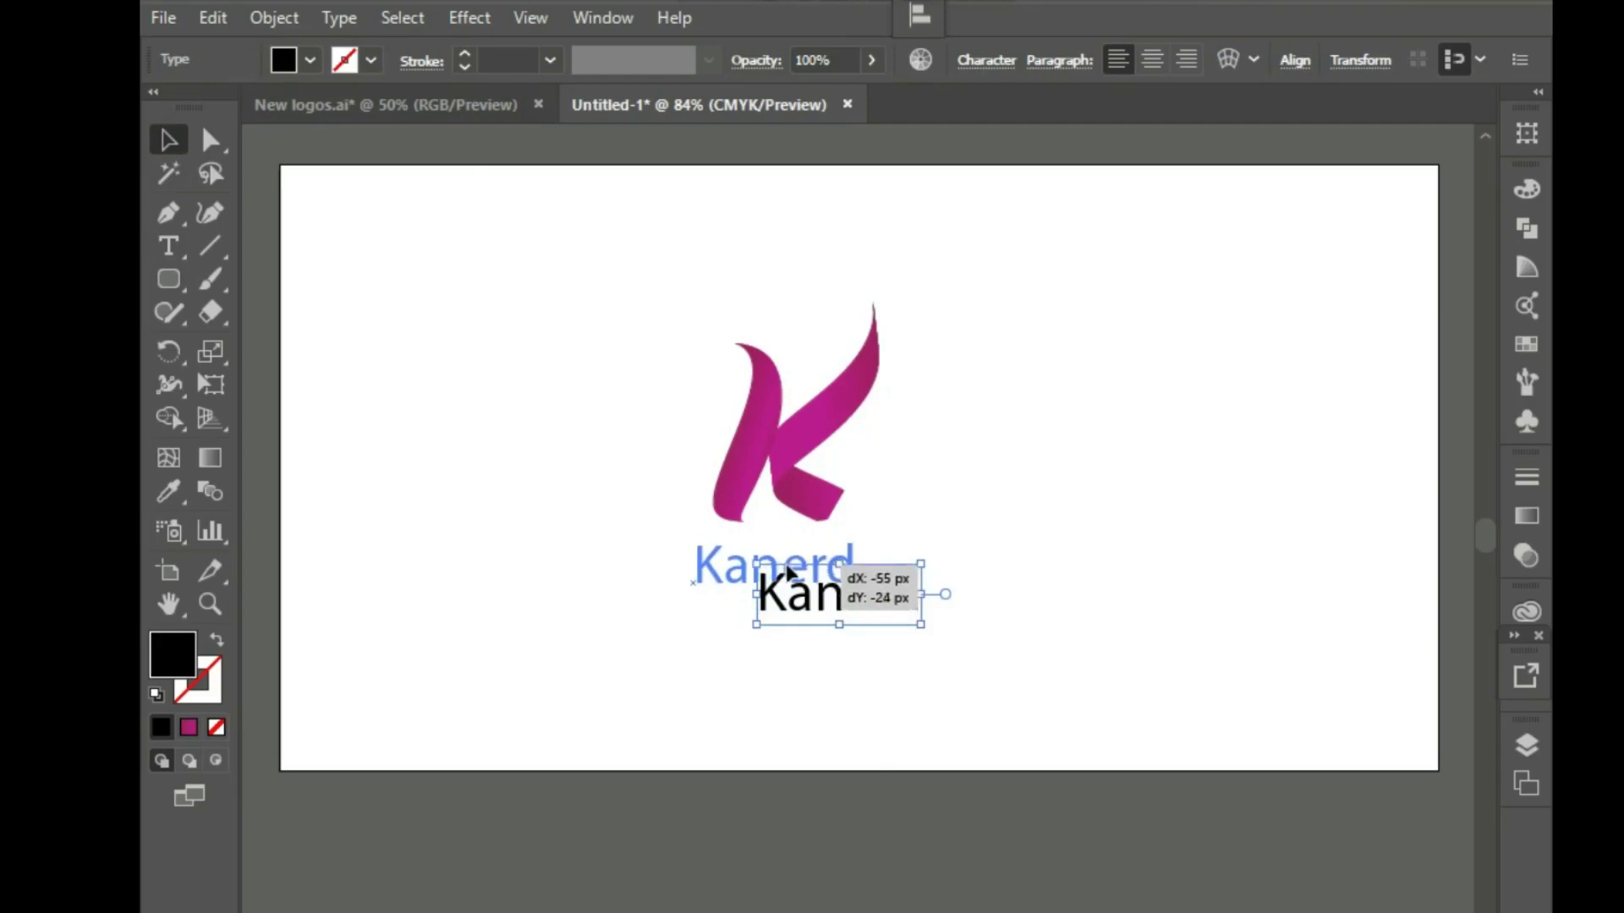
drag(782, 571, 782, 571)
mouse_move(855, 531)
mouse_down()
mouse_move(807, 577)
mouse_move(794, 560)
mouse_move(794, 583)
mouse_move(826, 554)
mouse_up()
click(786, 598)
click(837, 646)
click(845, 602)
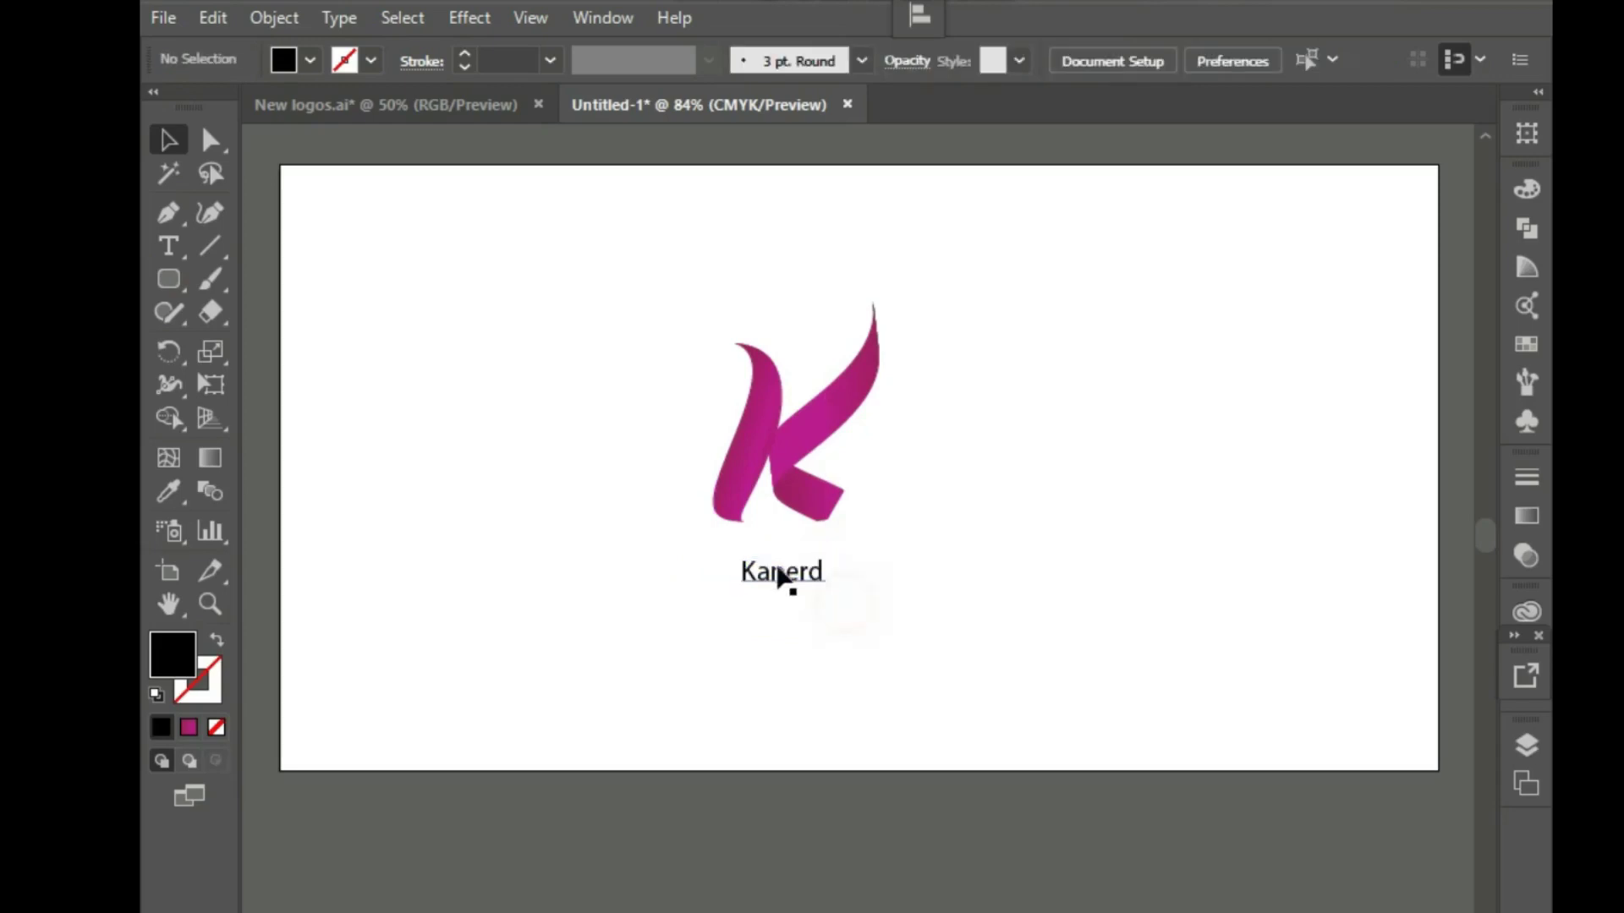
click(784, 584)
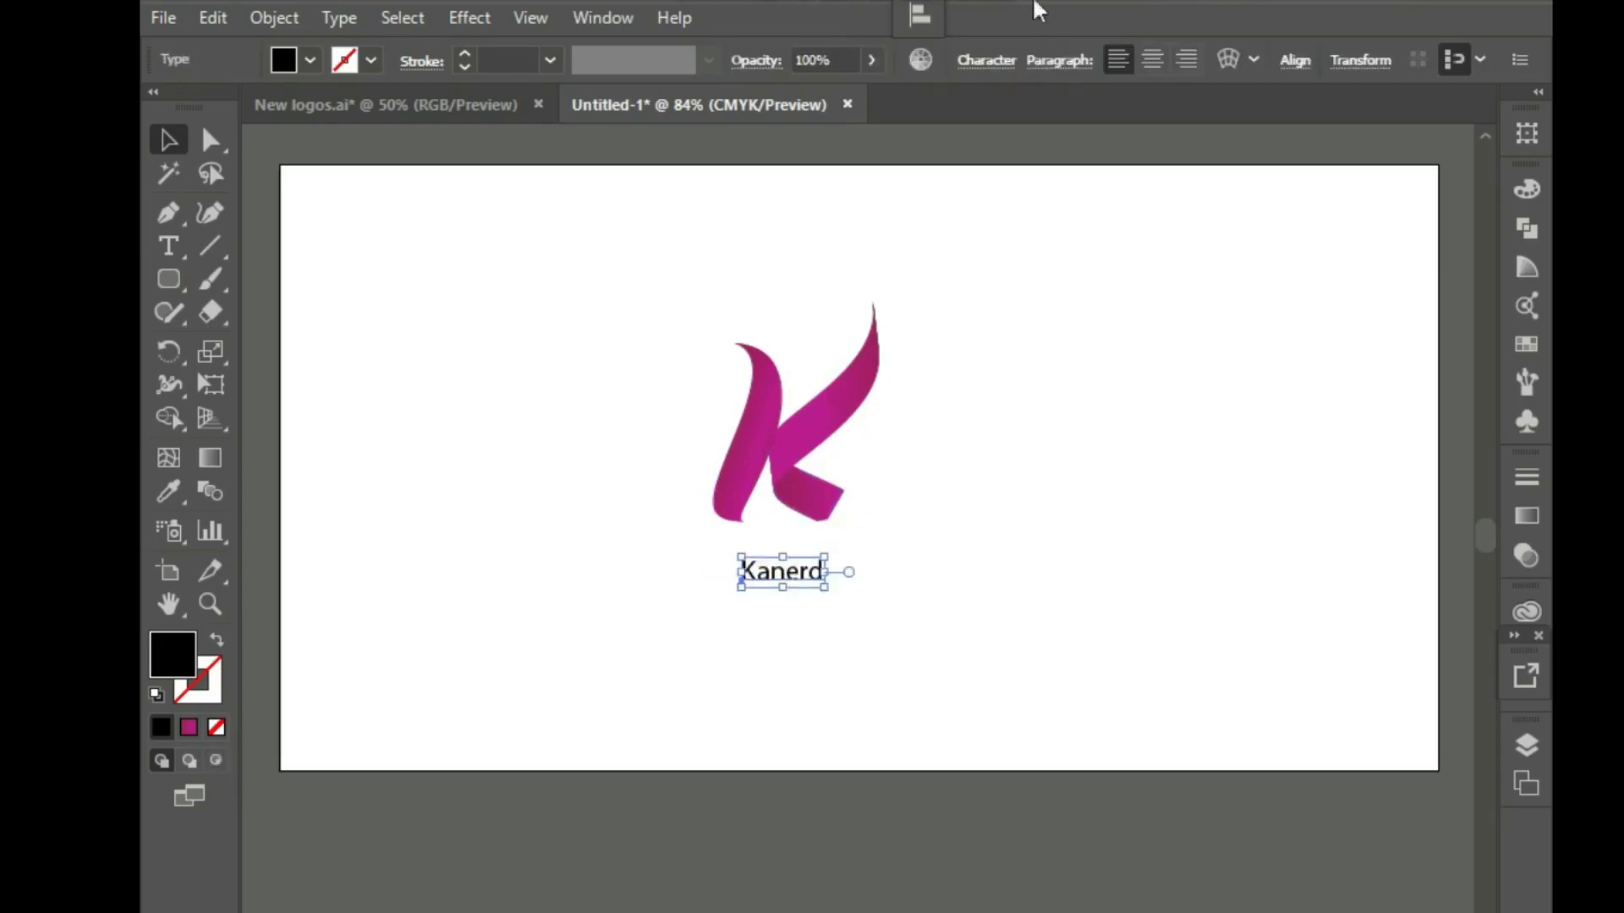
click(986, 61)
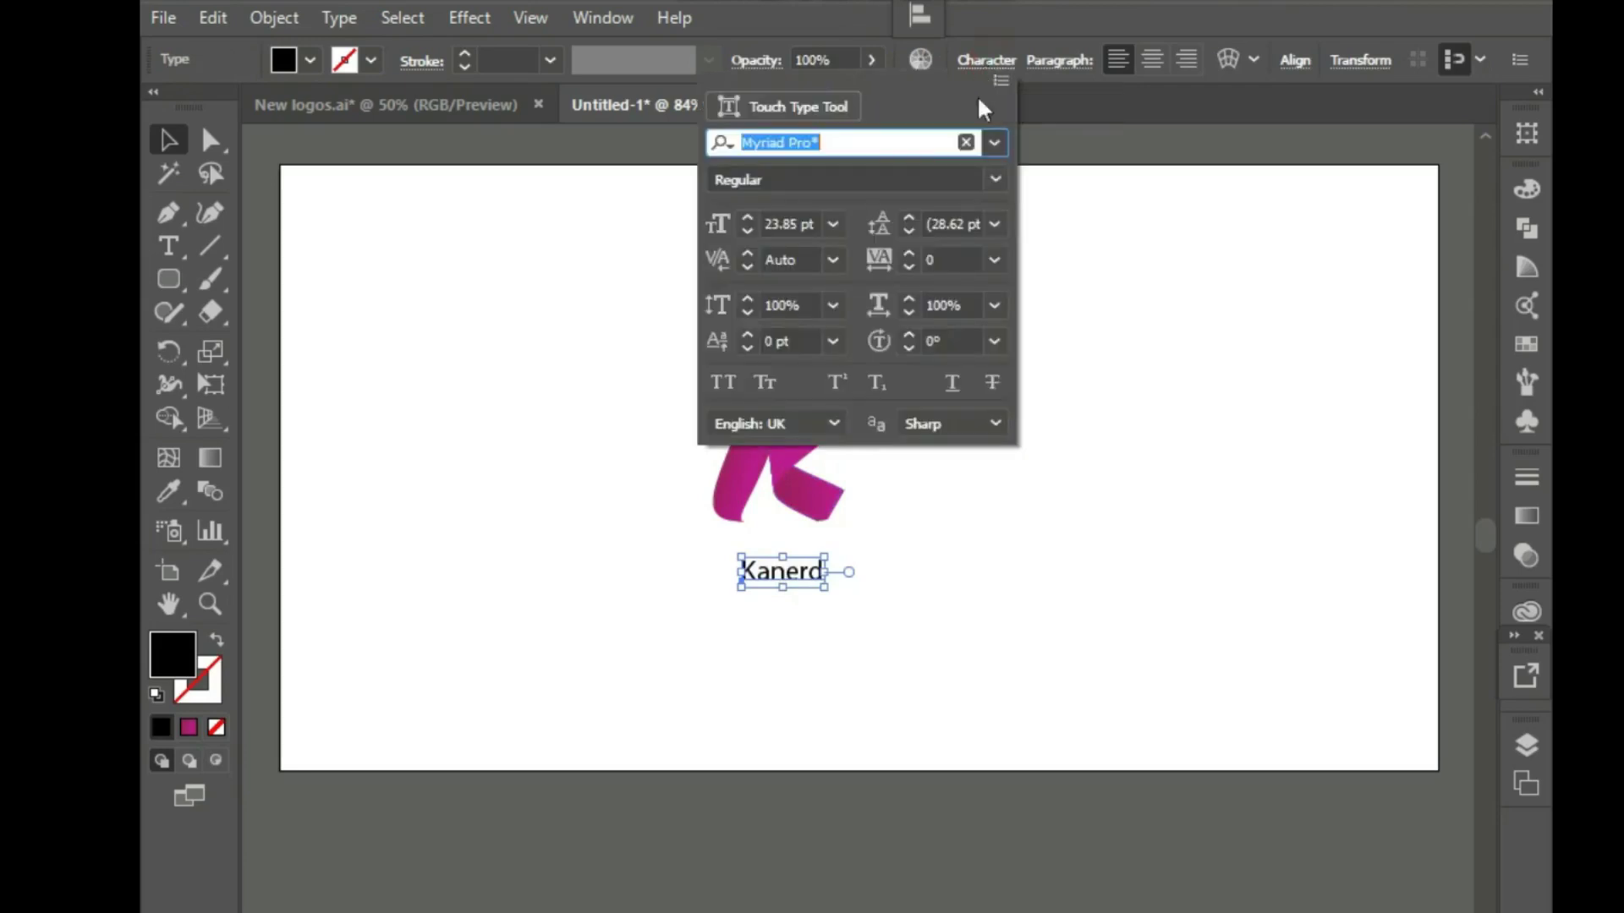
Spread Kanerd's letter spacing and widen the text, centred under the K
click(995, 259)
click(1019, 697)
click(888, 633)
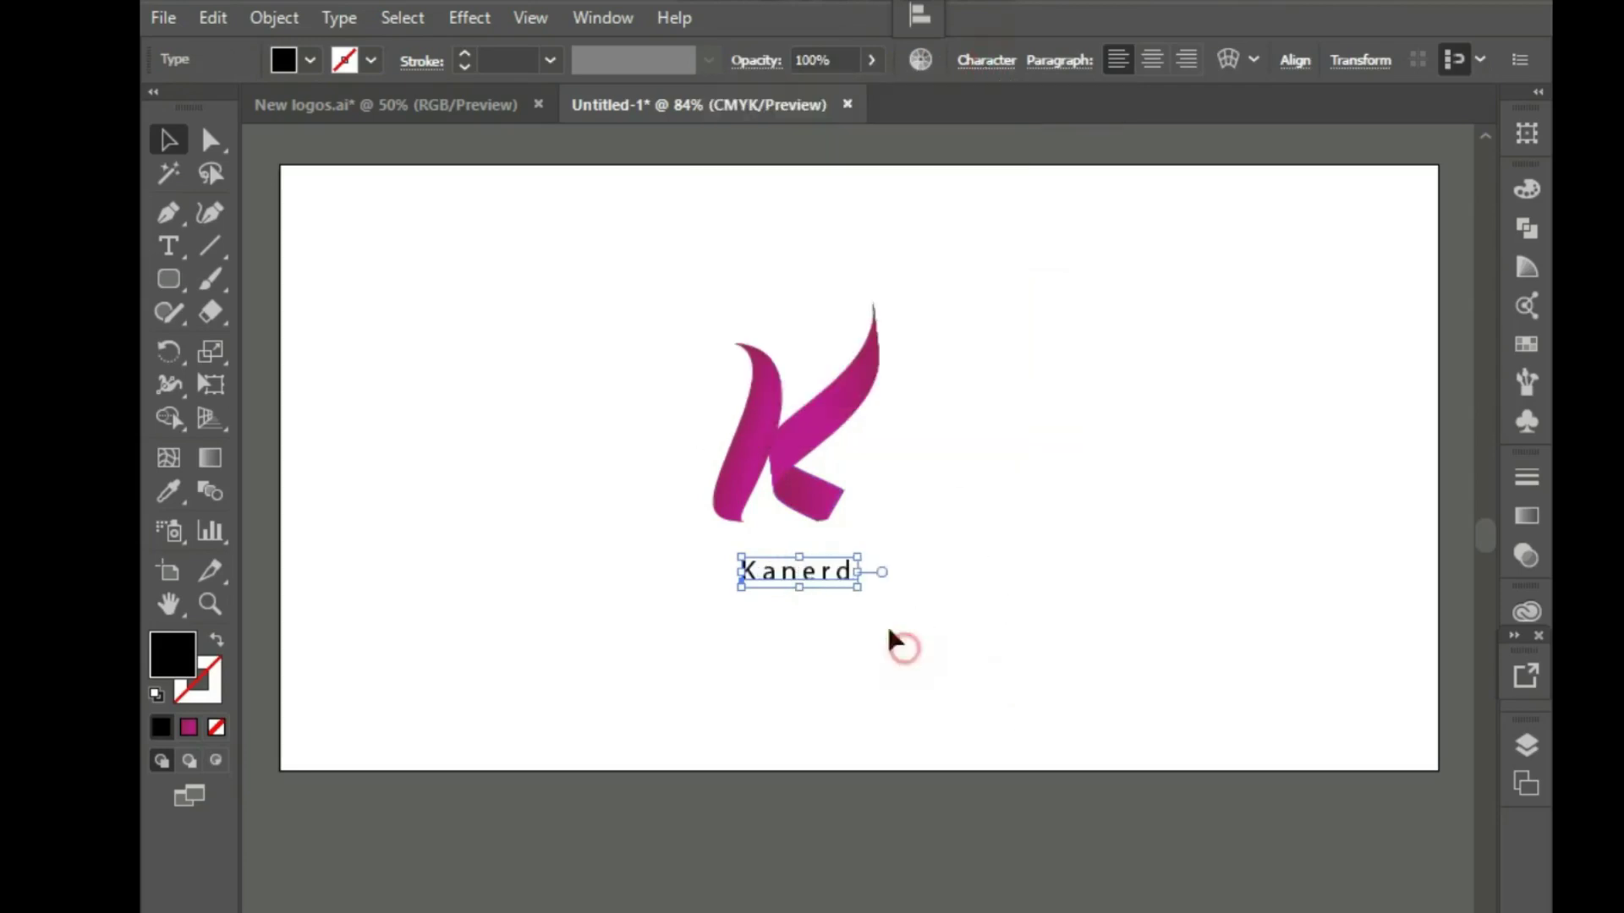
drag(819, 577, 804, 569)
click(834, 684)
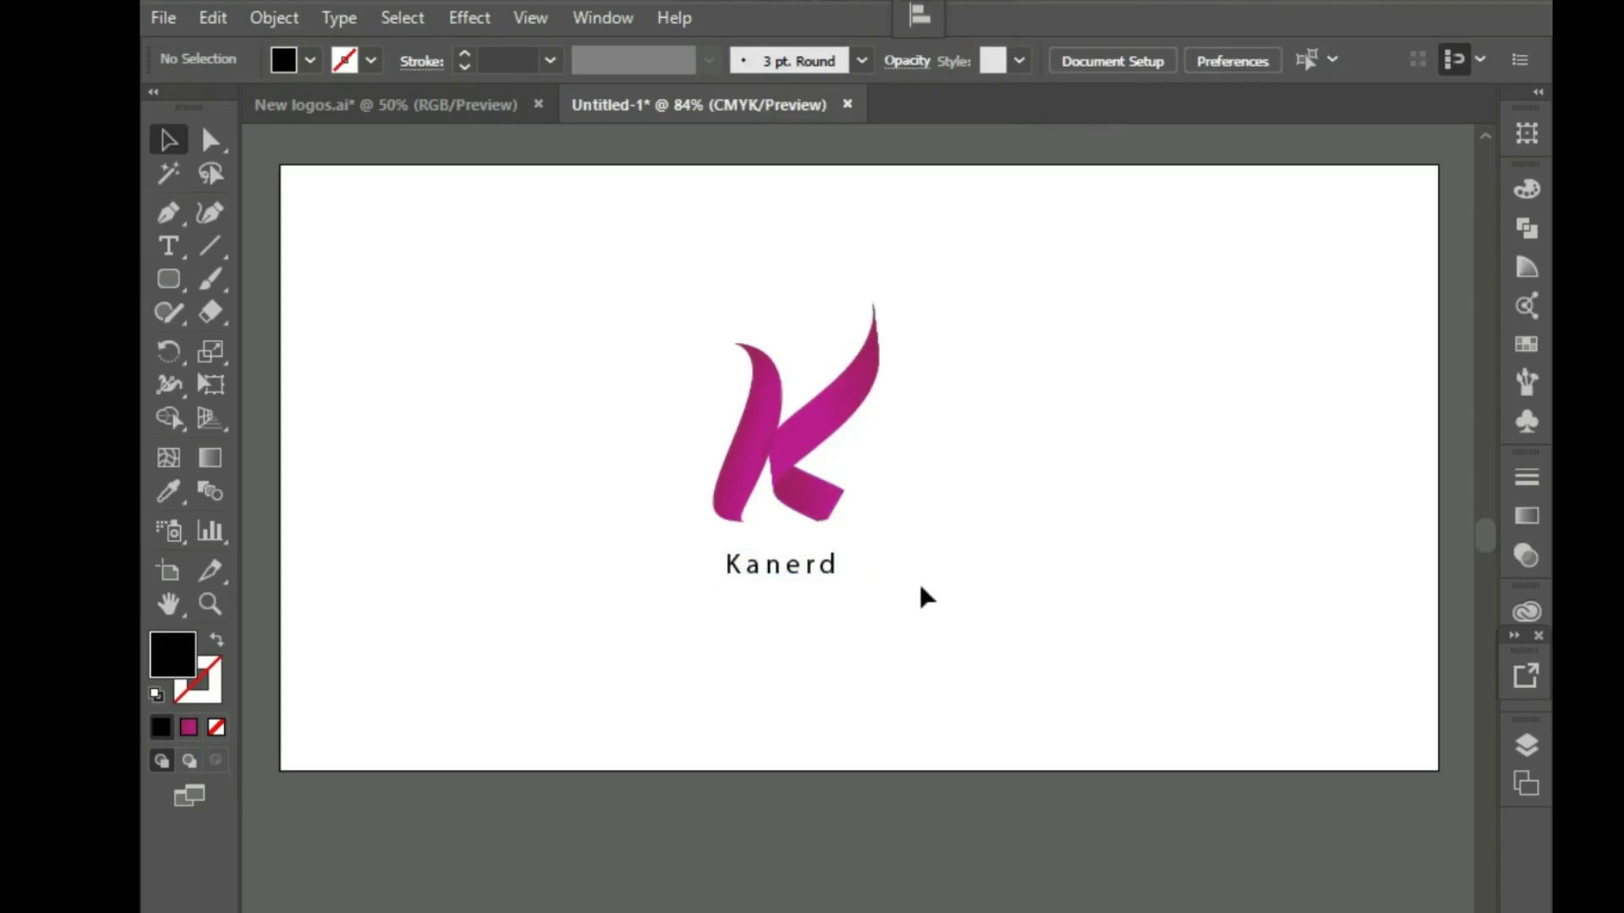
click(795, 582)
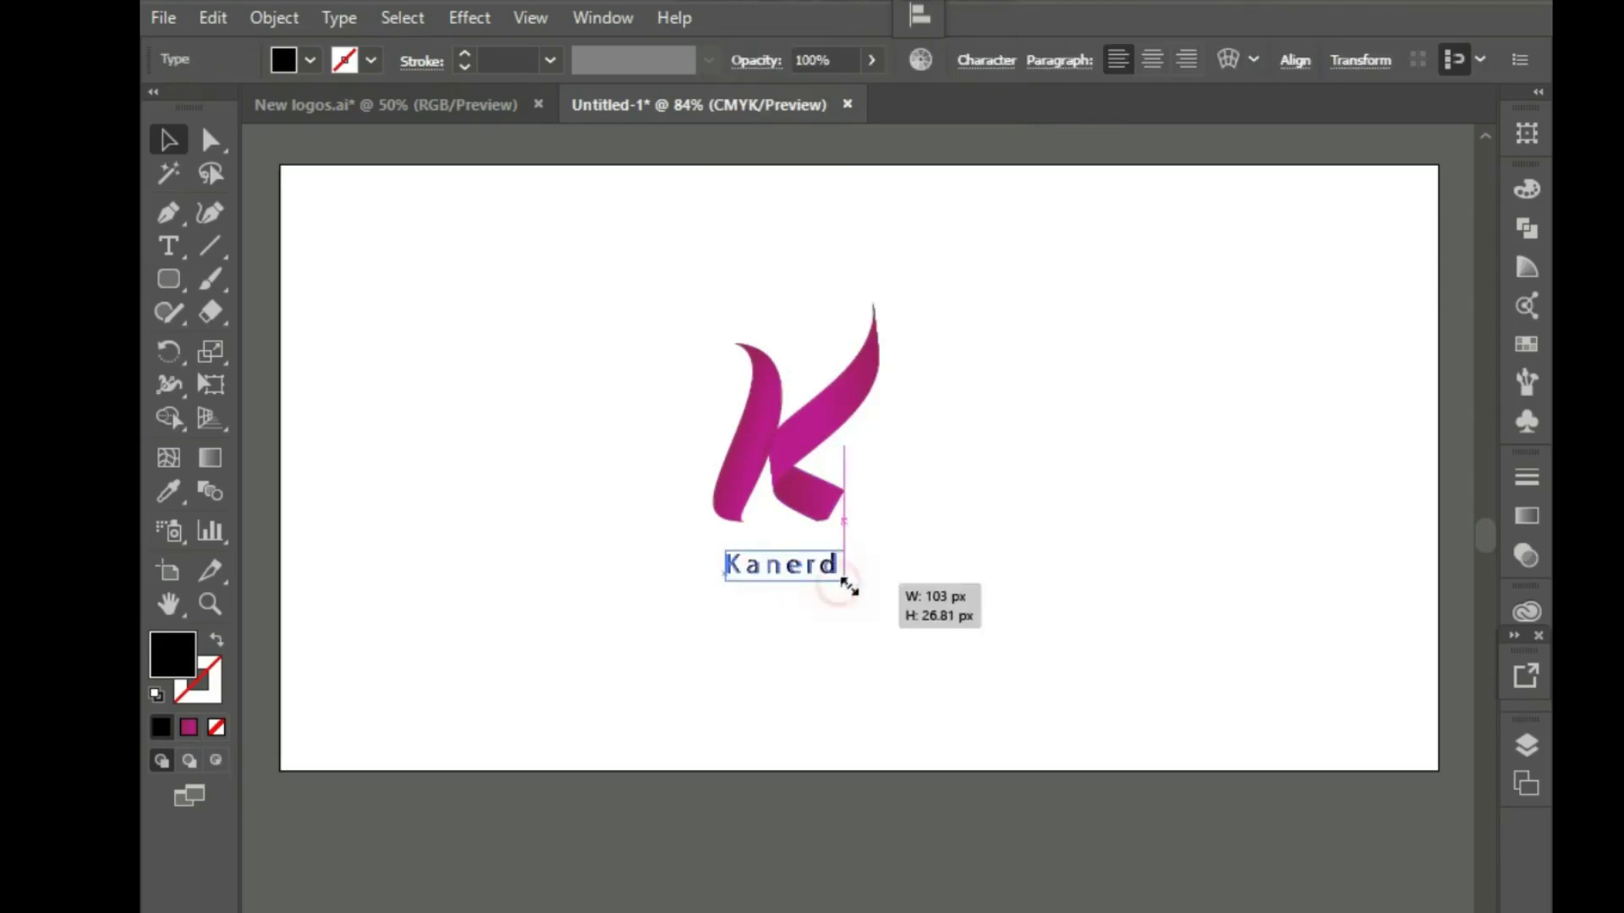
click(816, 590)
mouse_move(840, 582)
mouse_down()
mouse_move(856, 583)
mouse_move(800, 569)
mouse_up()
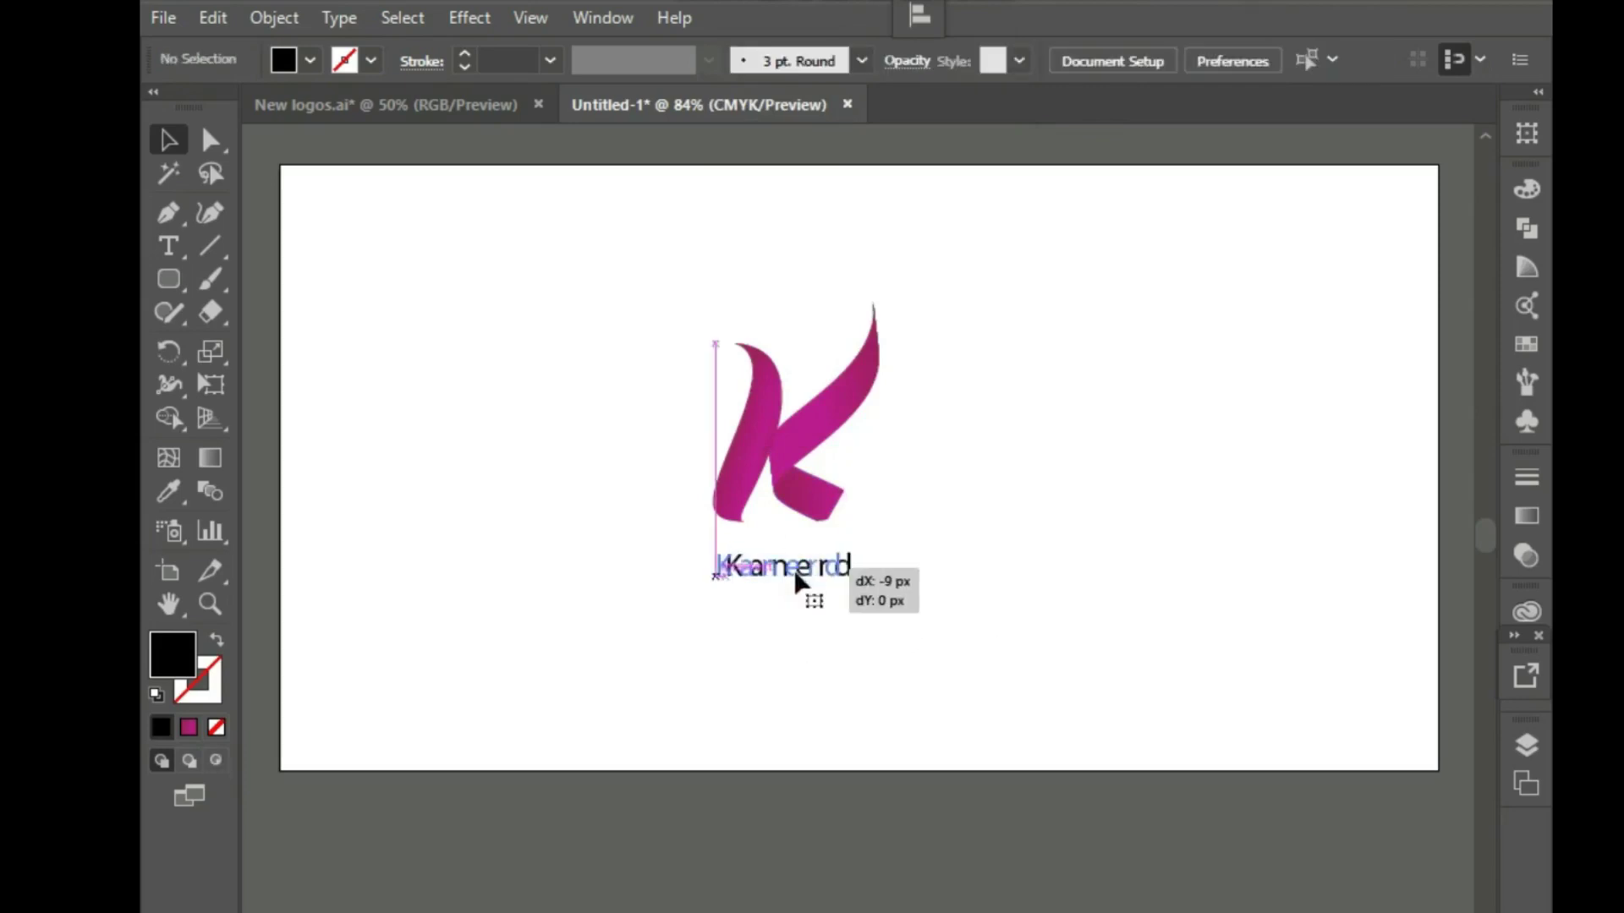
click(835, 622)
click(783, 580)
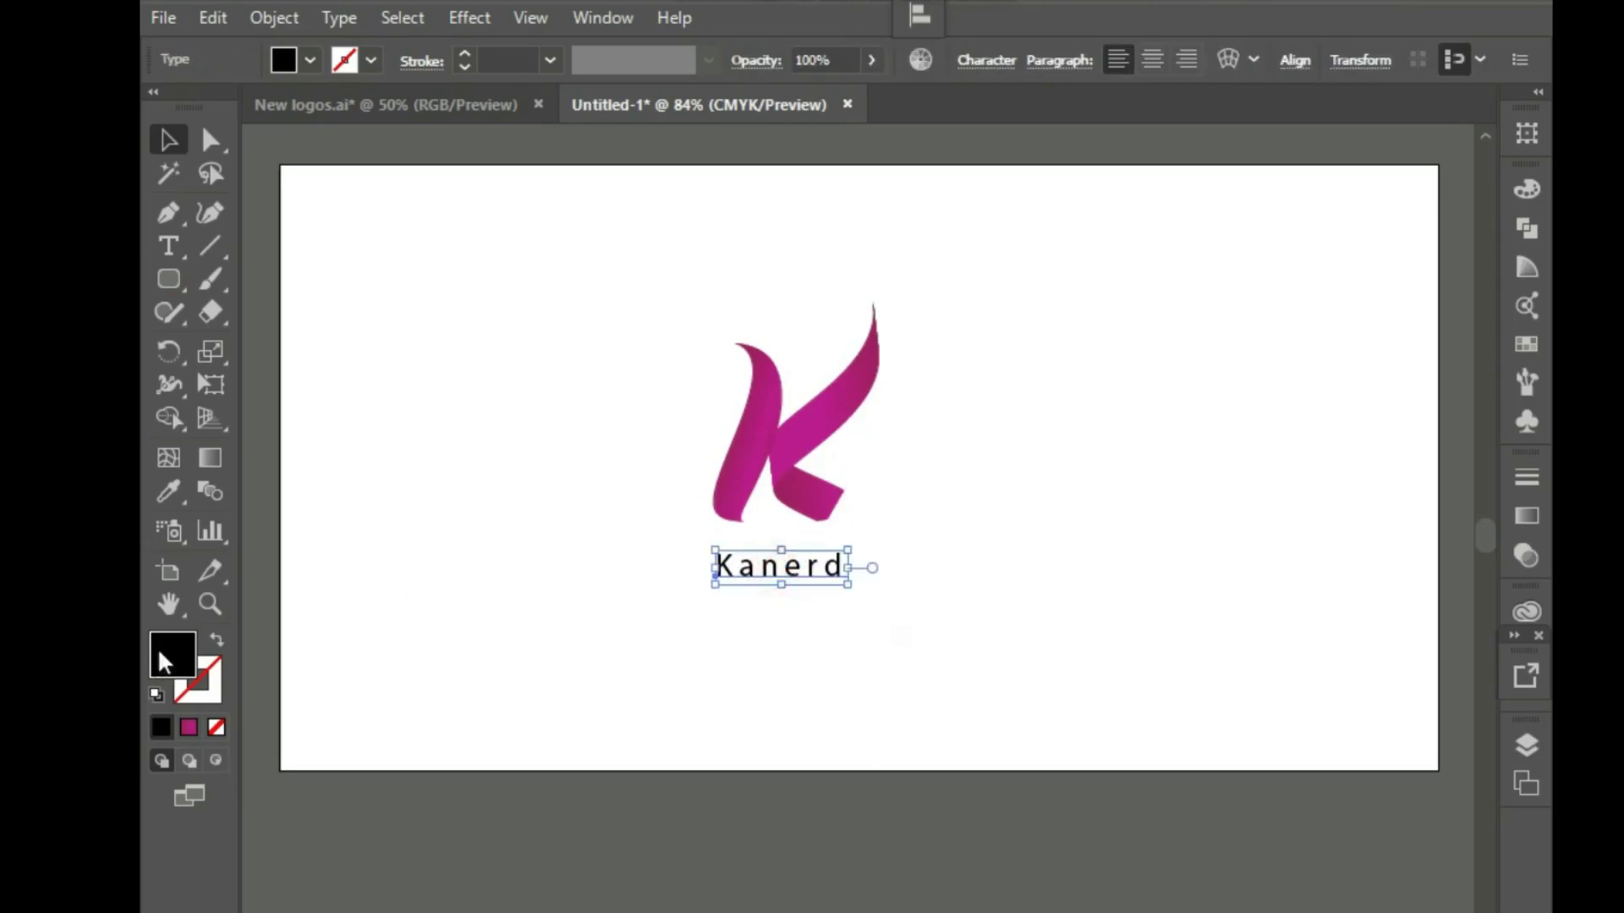
Colour the Kanerd text dark grey
double_click(173, 677)
drag(496, 474, 515, 496)
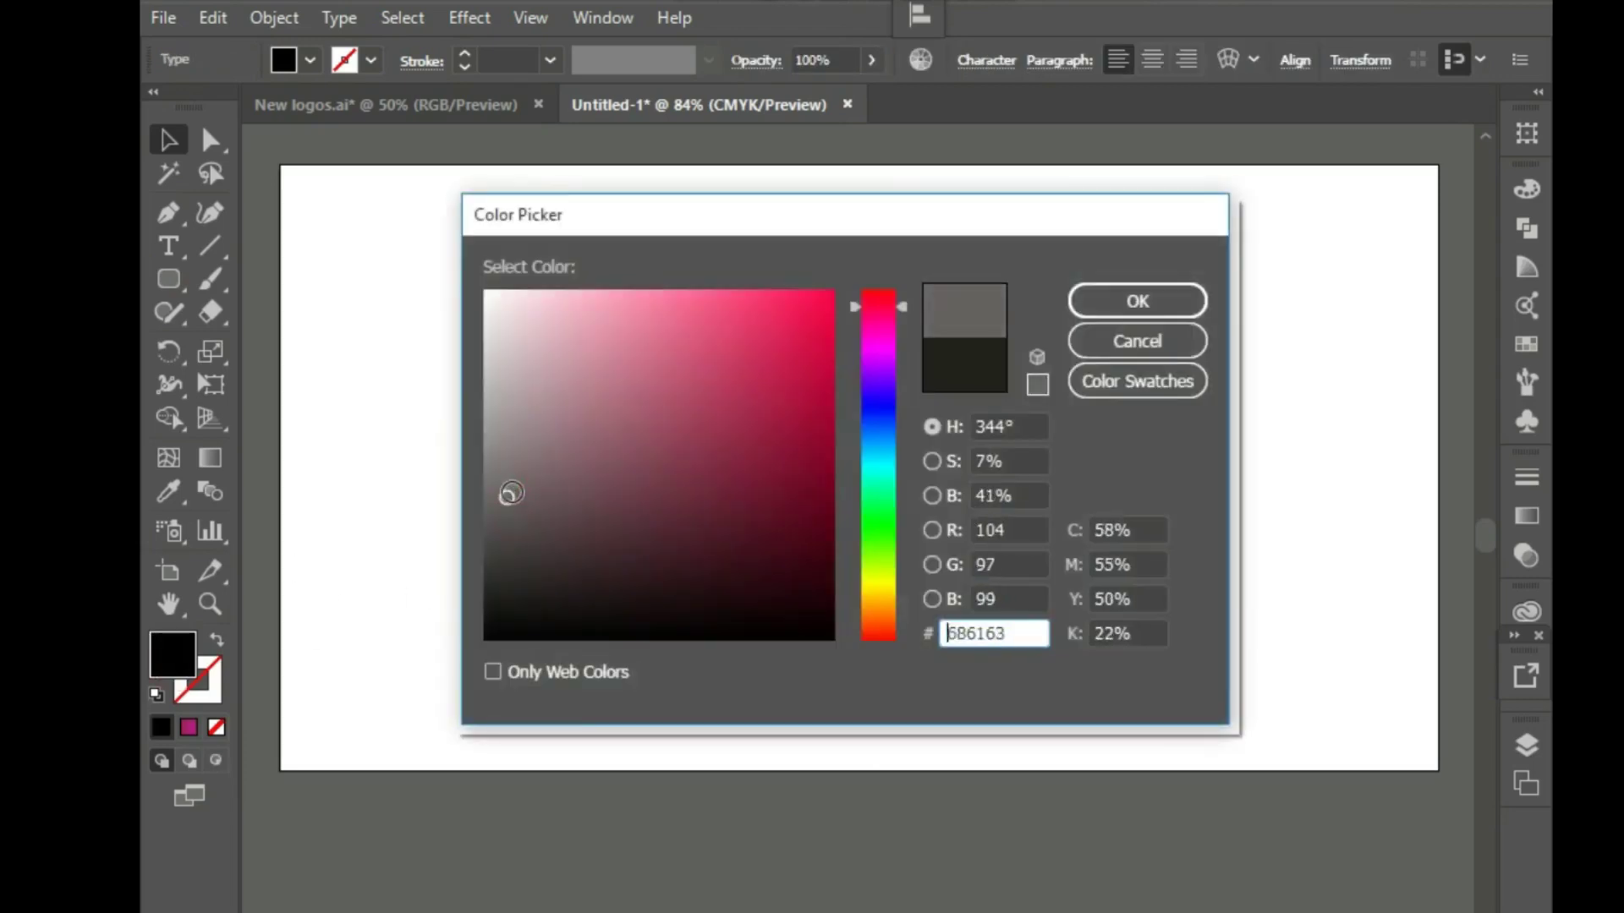
click(1096, 301)
click(1001, 658)
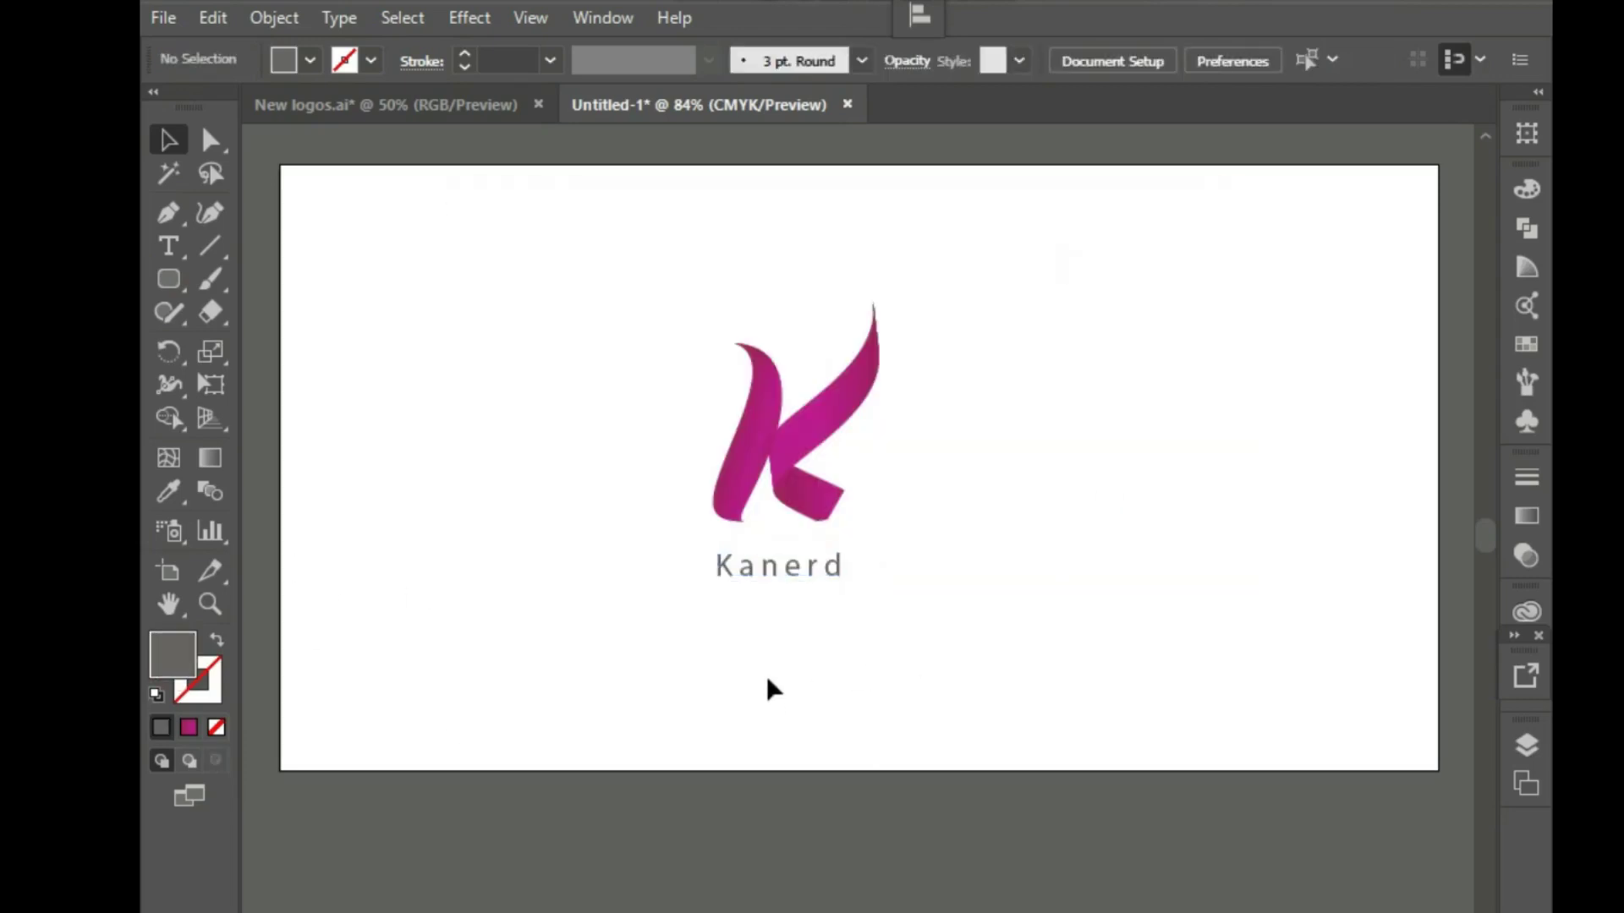
click(779, 579)
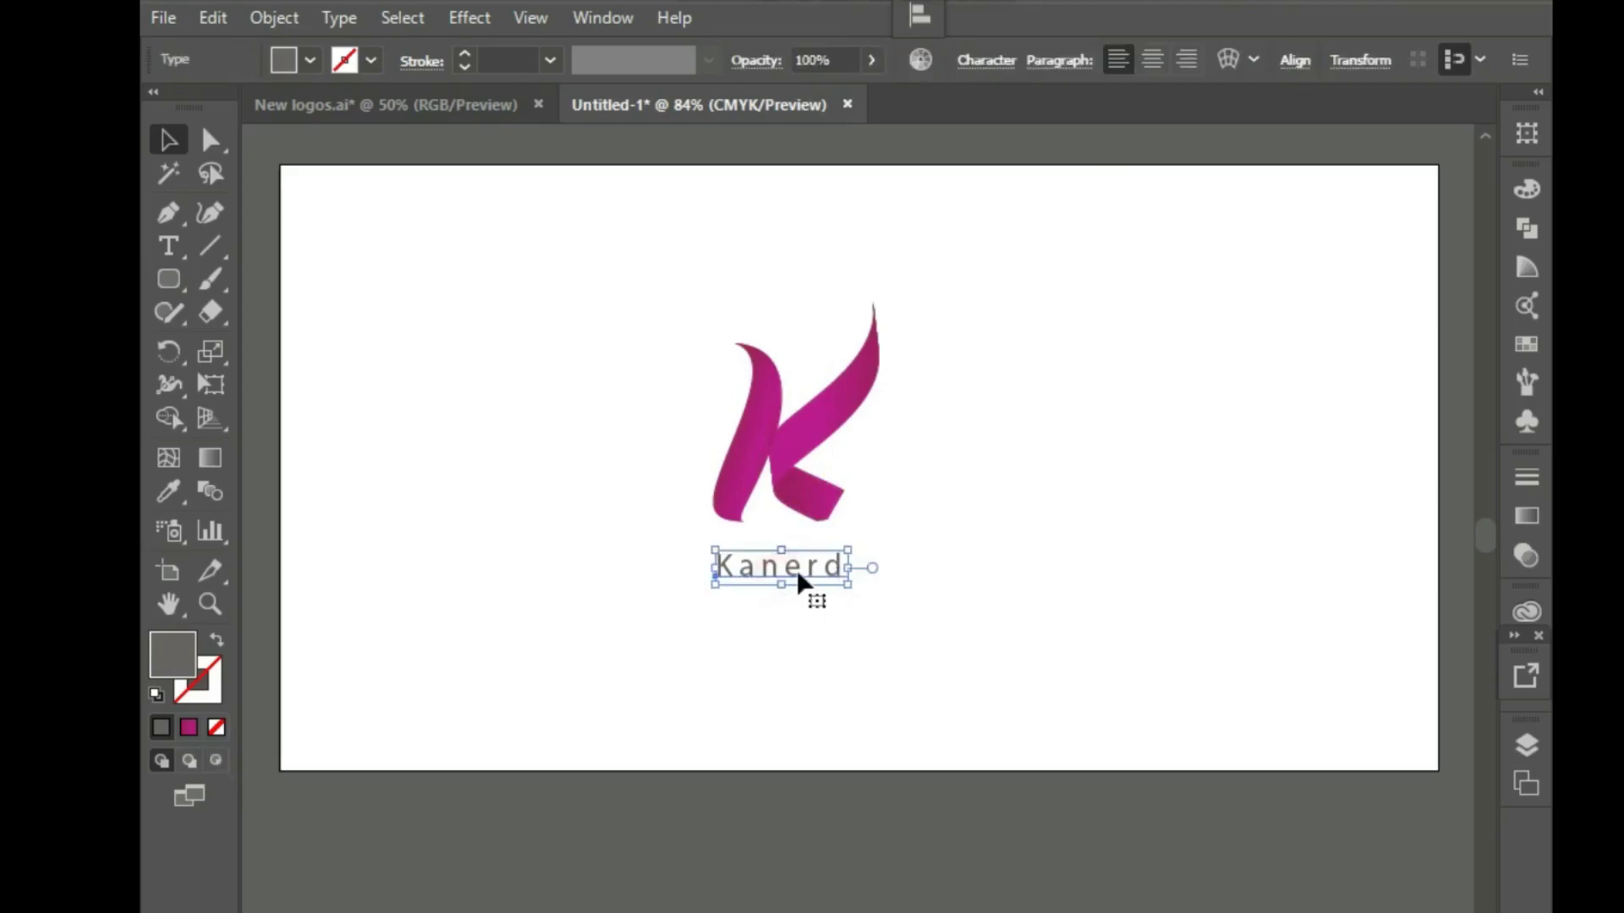
Nudge Kanerd into place, group it with the K, and move the group left
drag(798, 575, 779, 580)
click(844, 693)
click(798, 628)
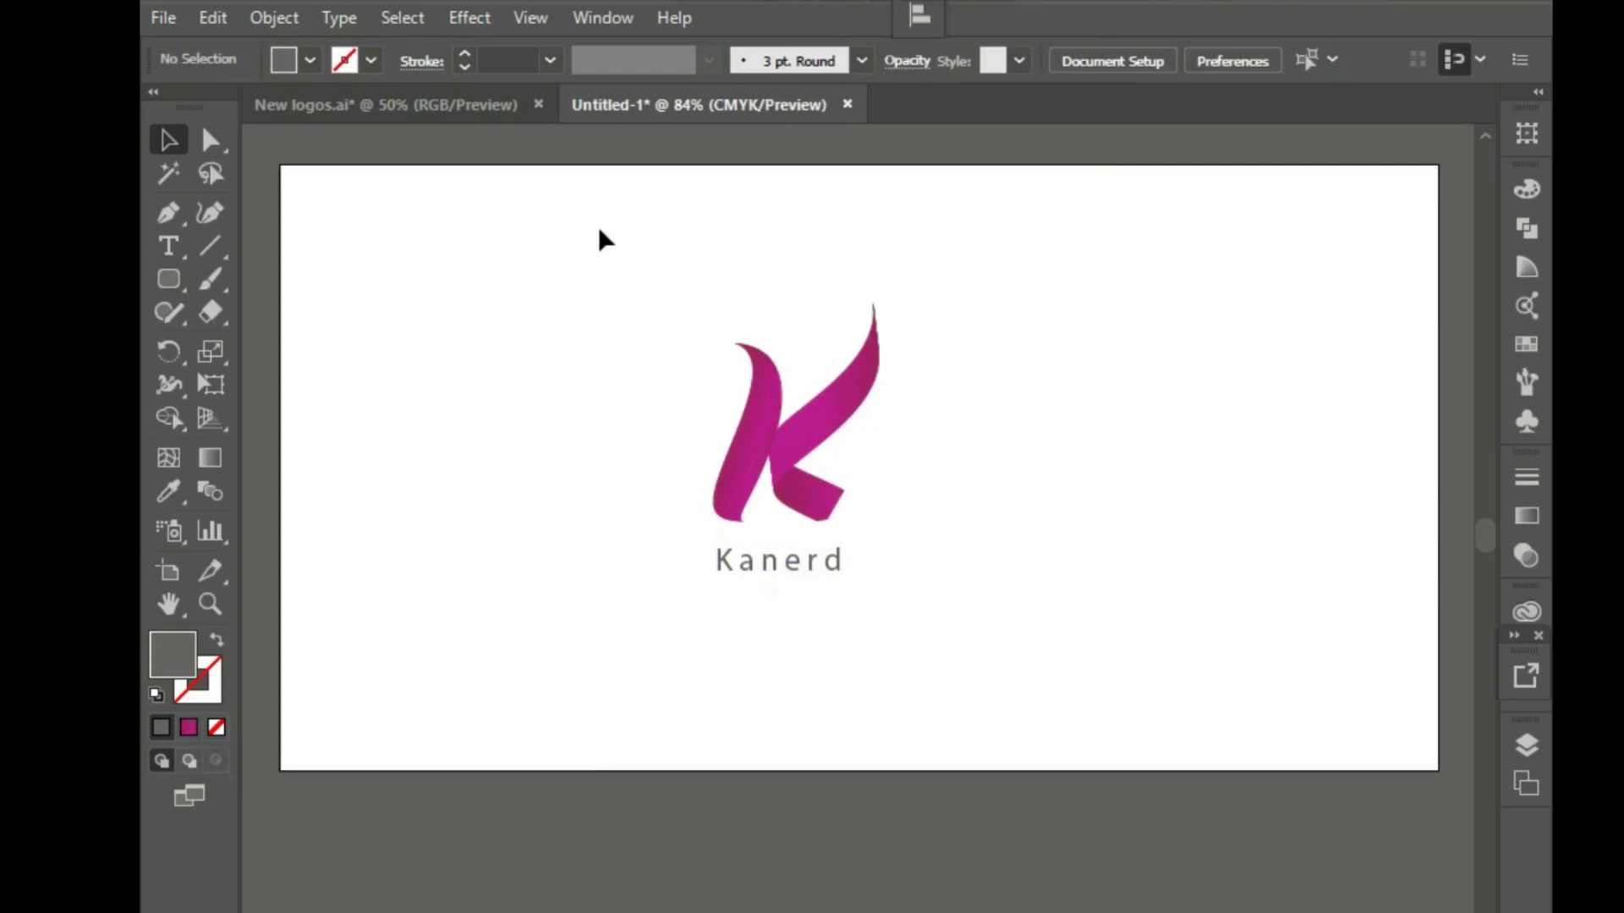
drag(627, 253, 899, 583)
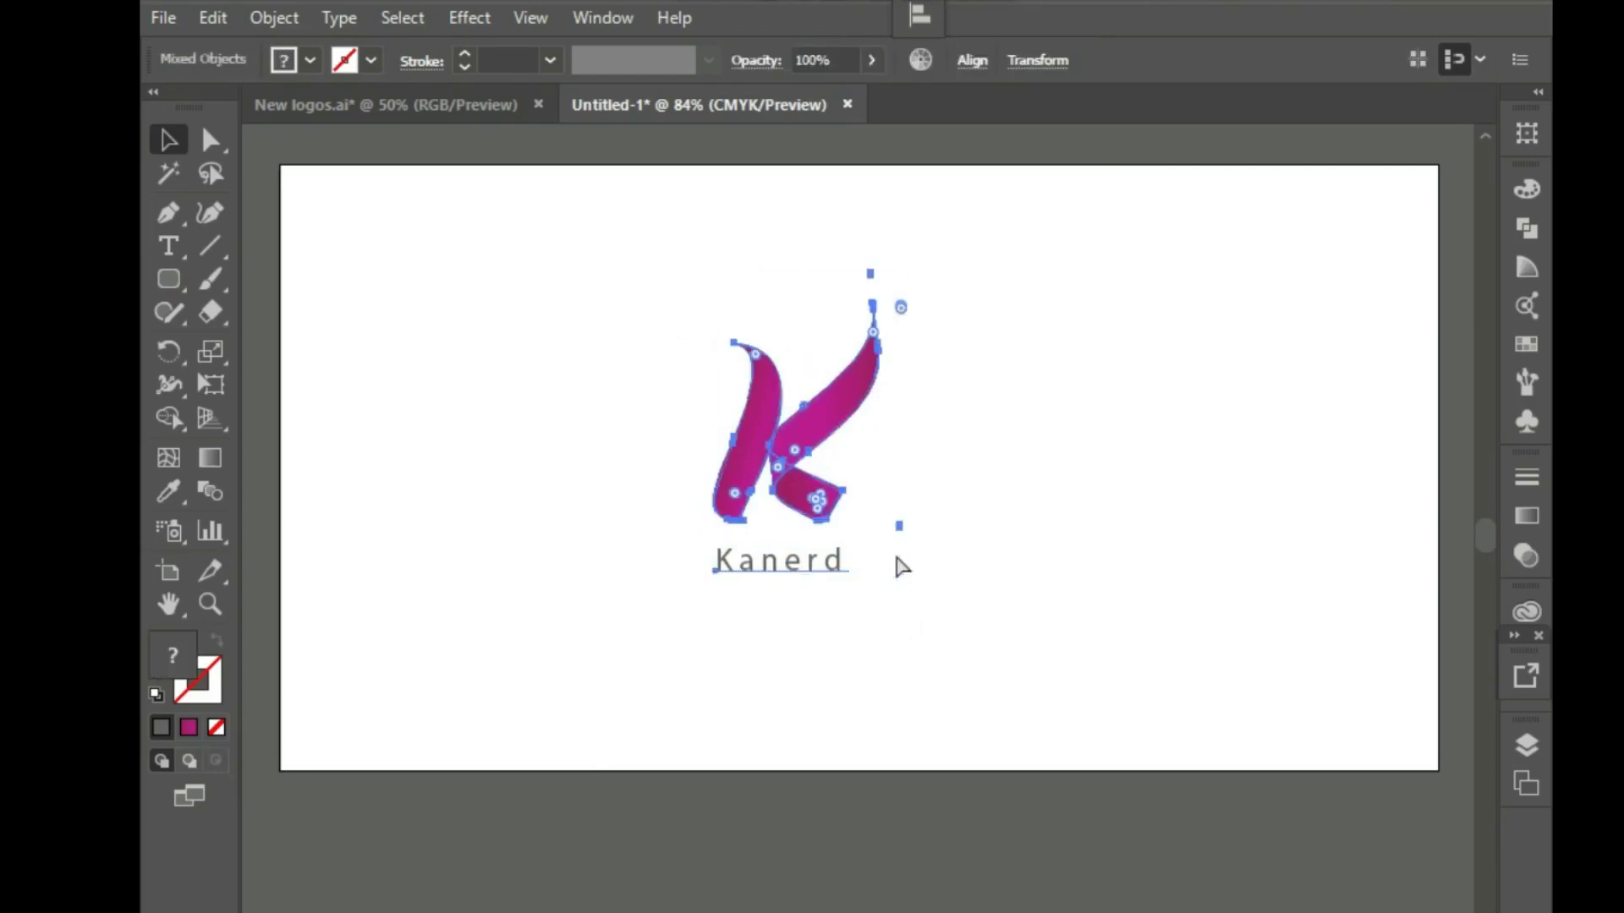
key(ctrl+g)
drag(795, 454, 576, 453)
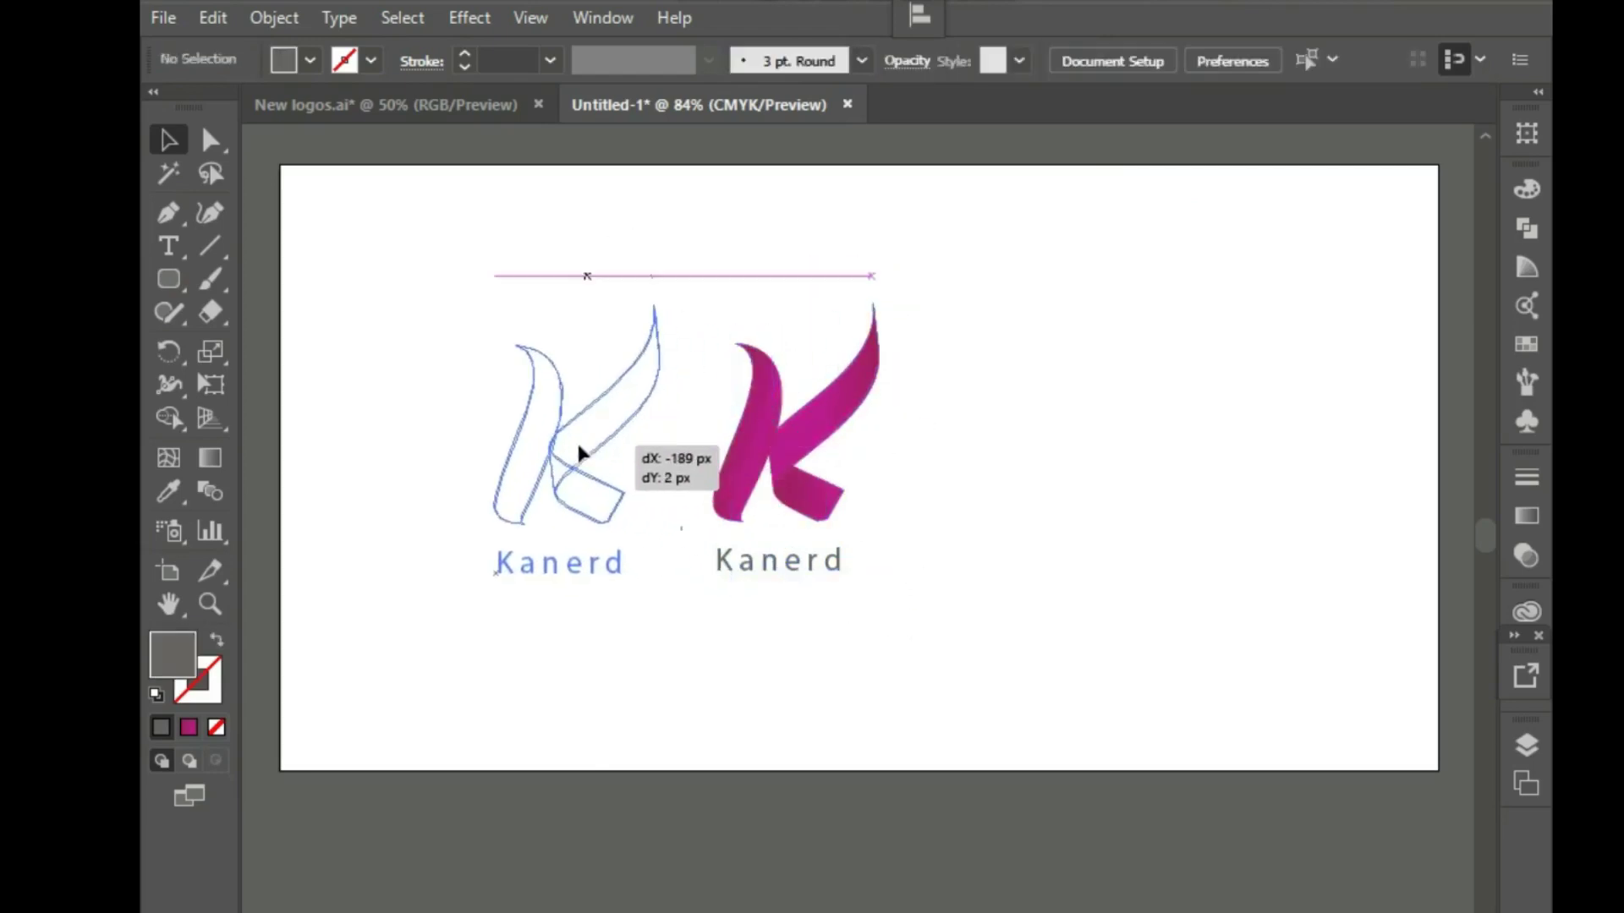
Duplicate the logo to the right and move the copy's Kanerd text up beside its K
click(947, 567)
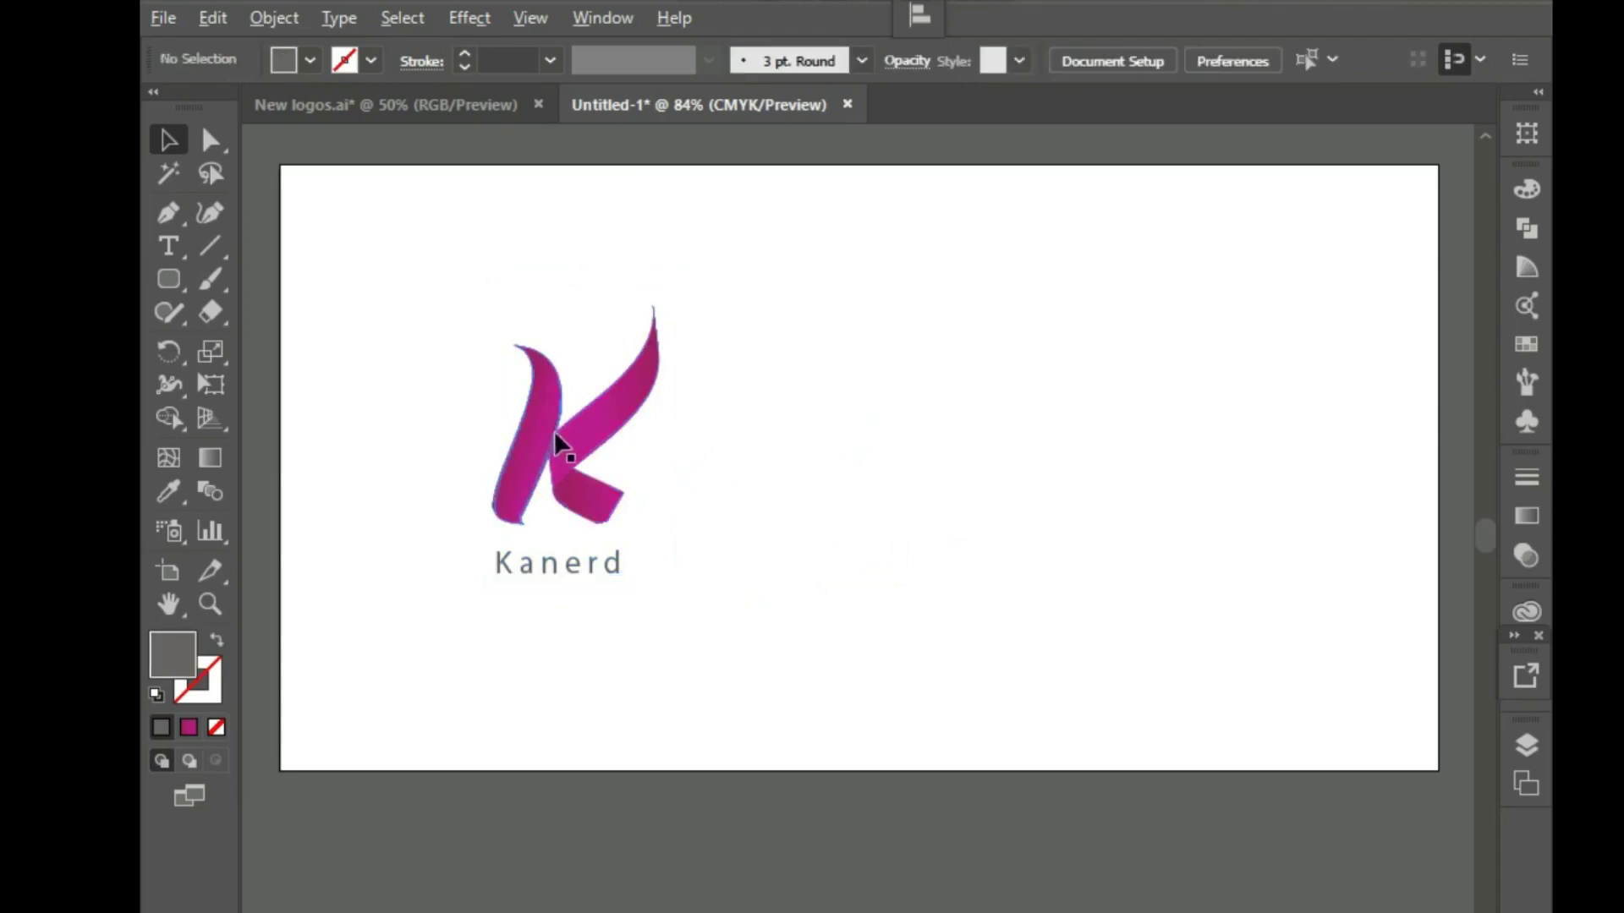
mouse_move(555, 429)
mouse_down()
mouse_move(854, 479)
mouse_move(892, 448)
mouse_up()
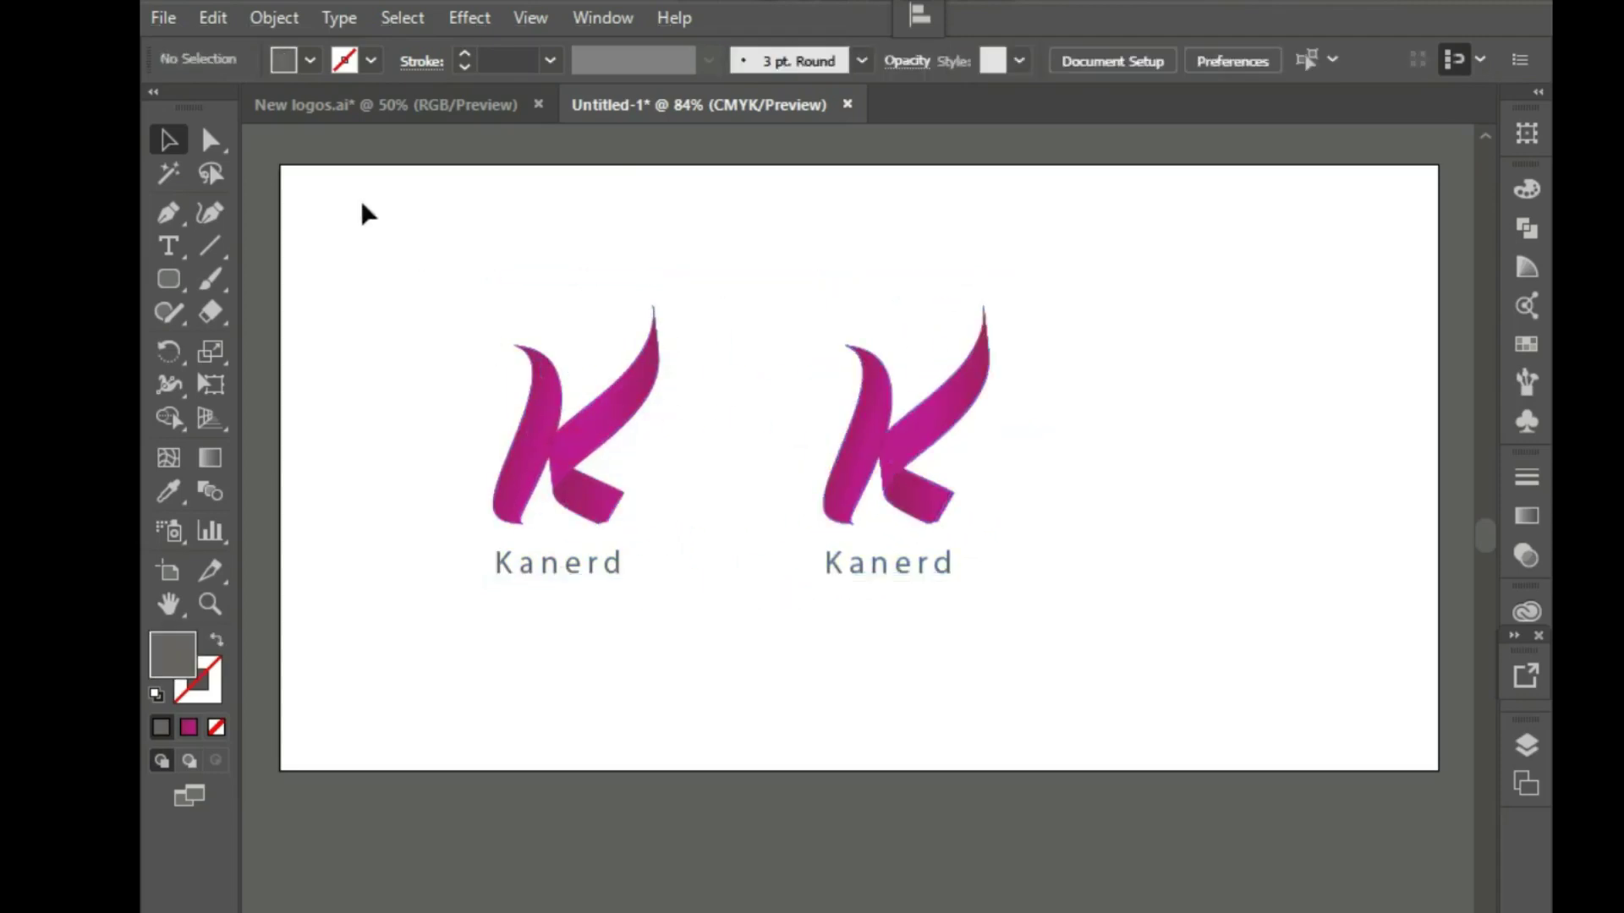
click(211, 139)
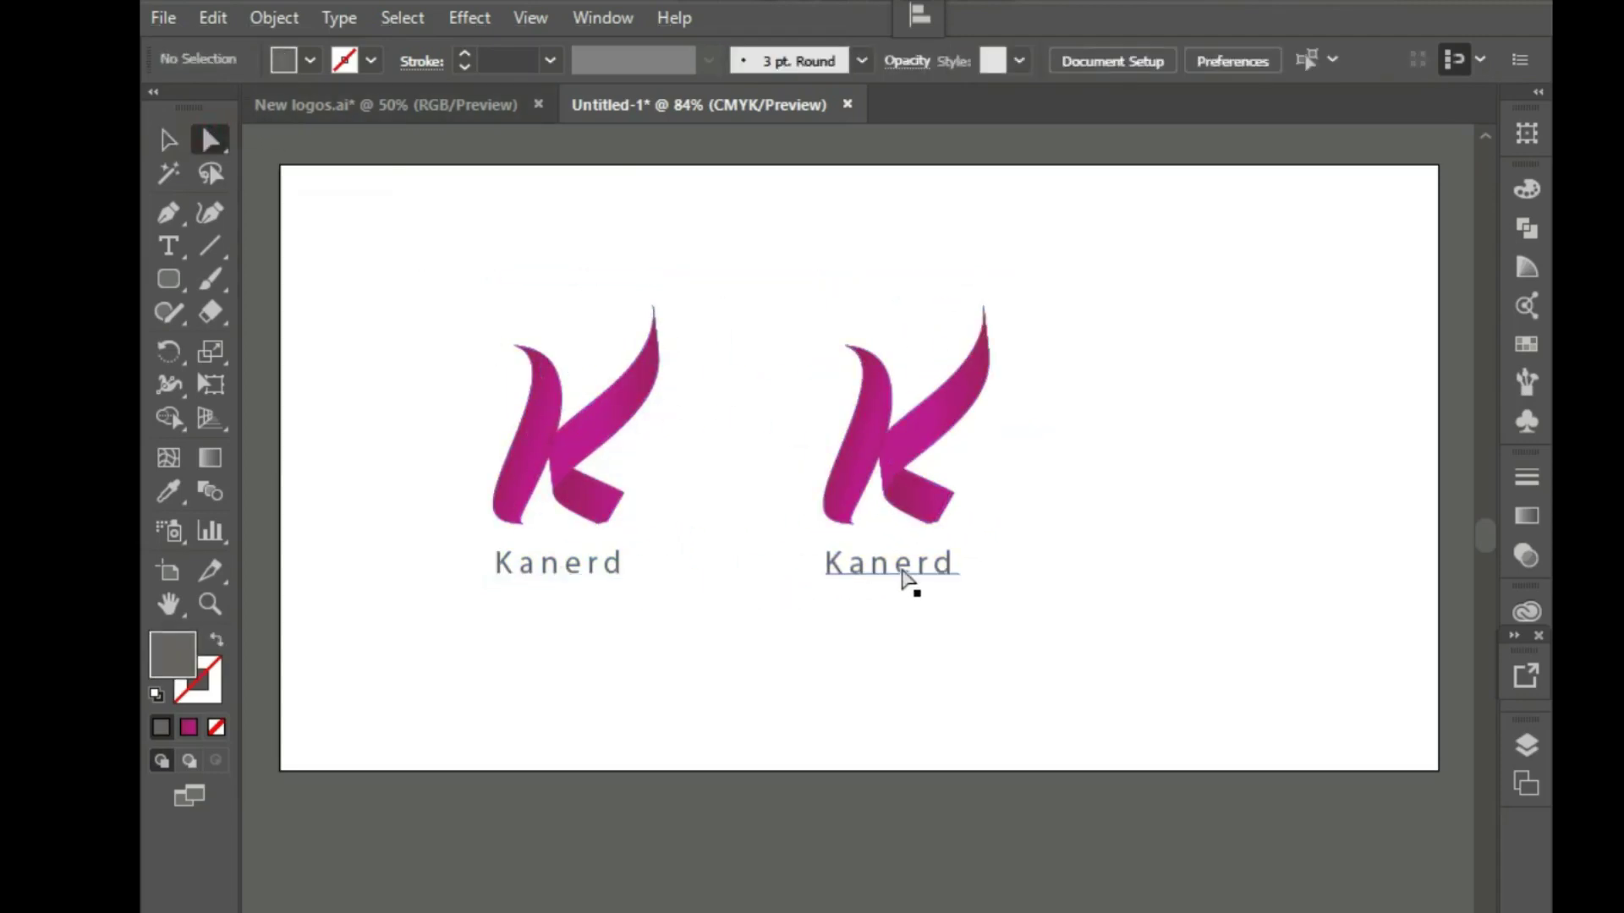
drag(907, 579, 1097, 504)
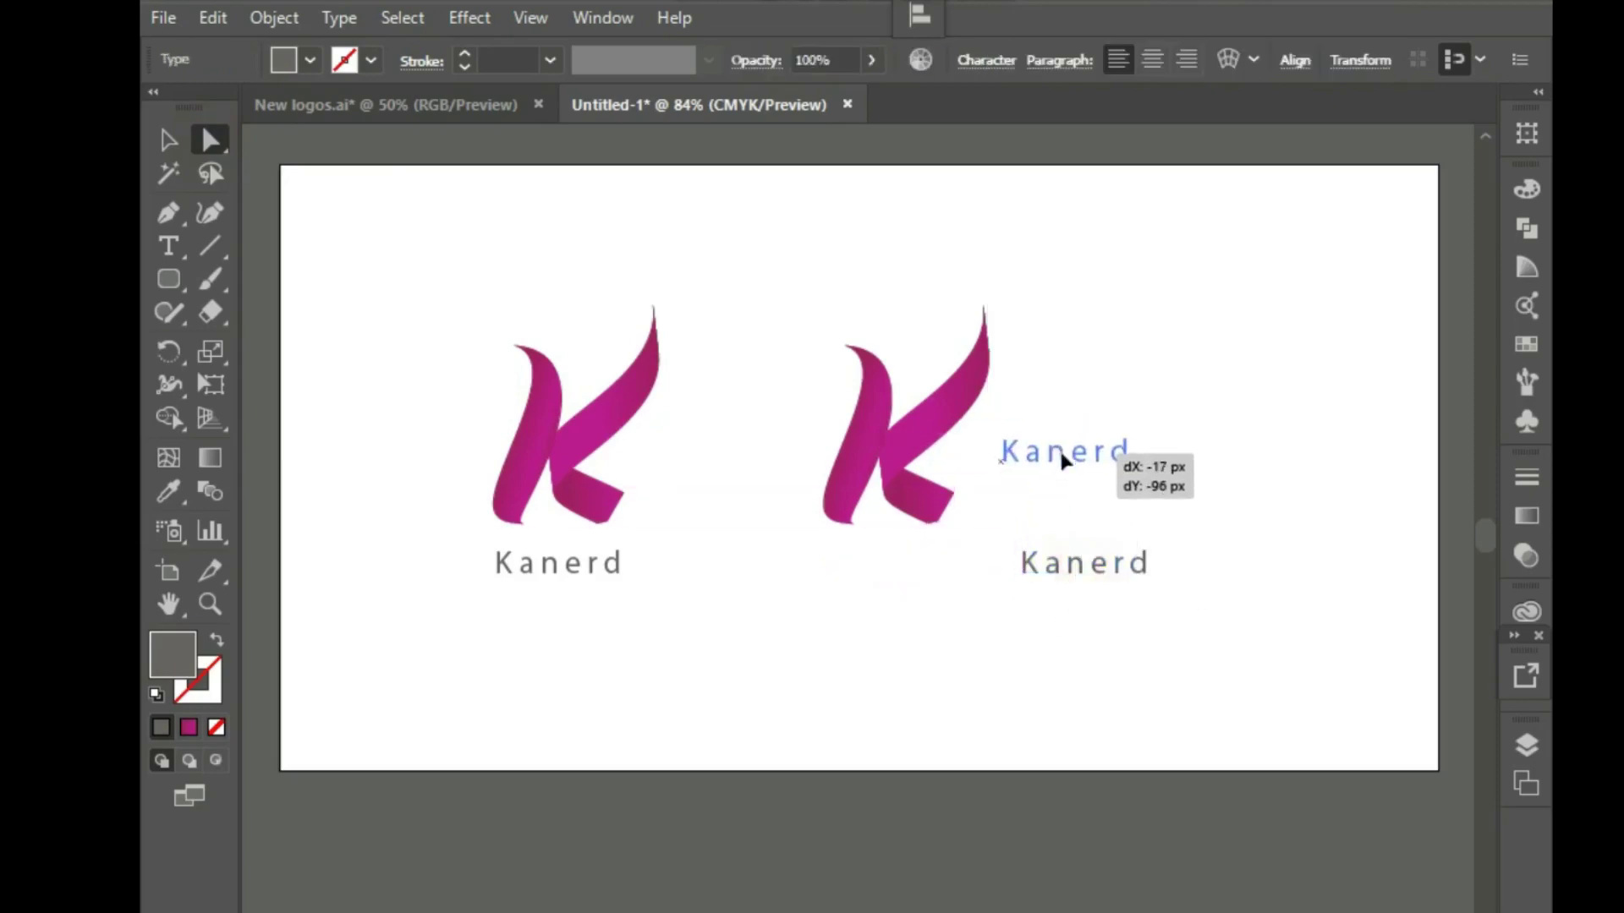
mouse_move(1081, 565)
mouse_down()
mouse_move(1052, 451)
mouse_move(1044, 473)
mouse_up()
click(1165, 577)
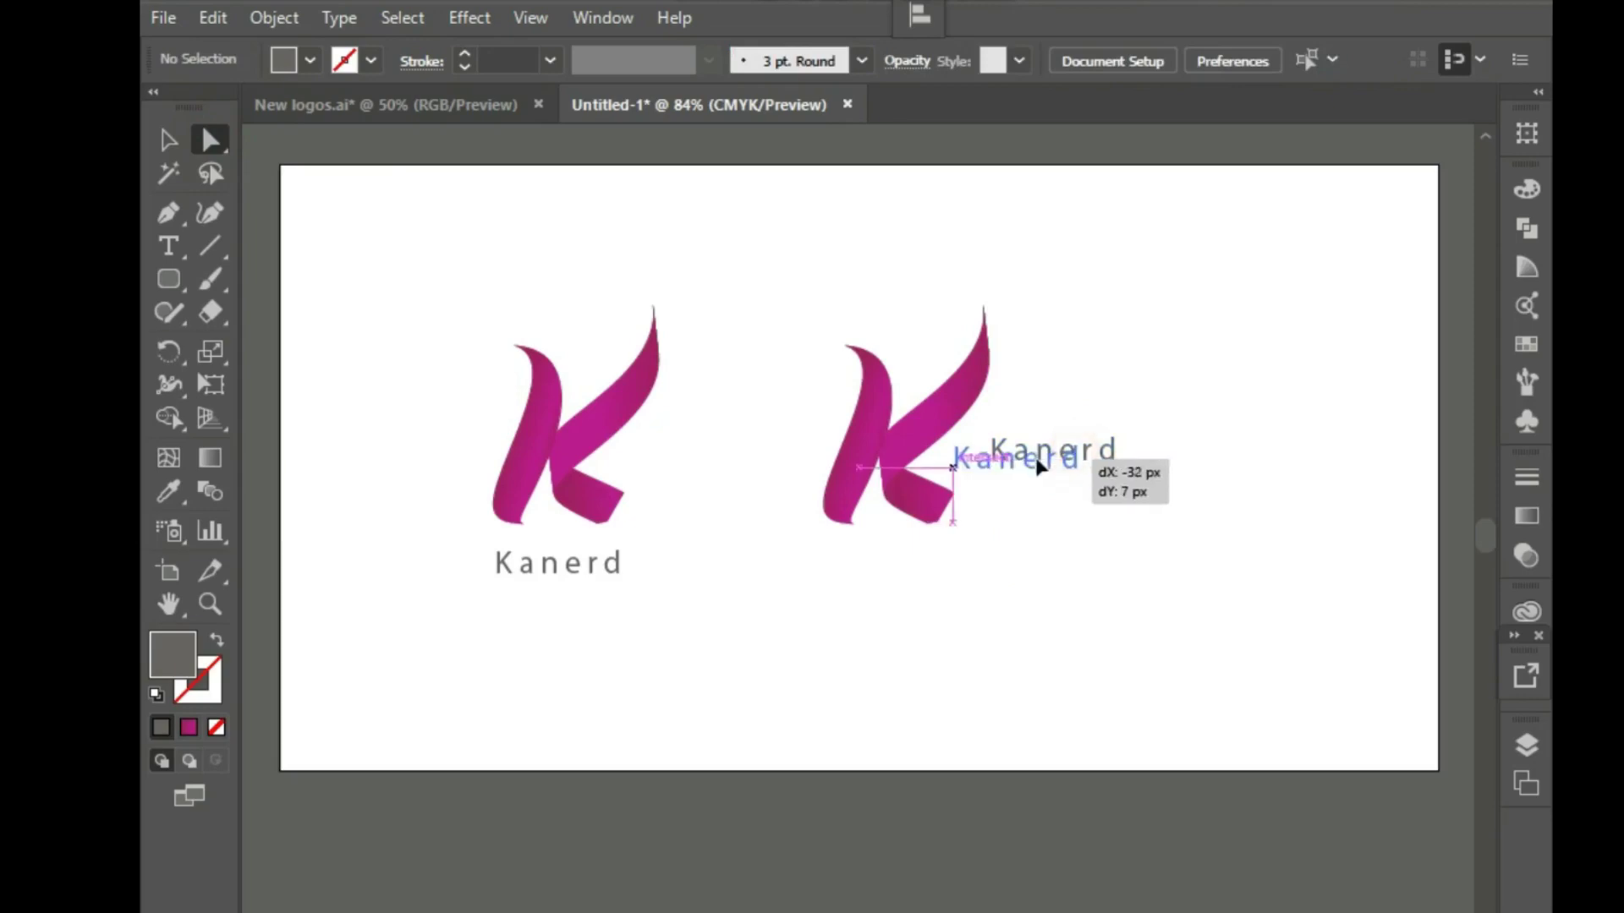
click(1171, 655)
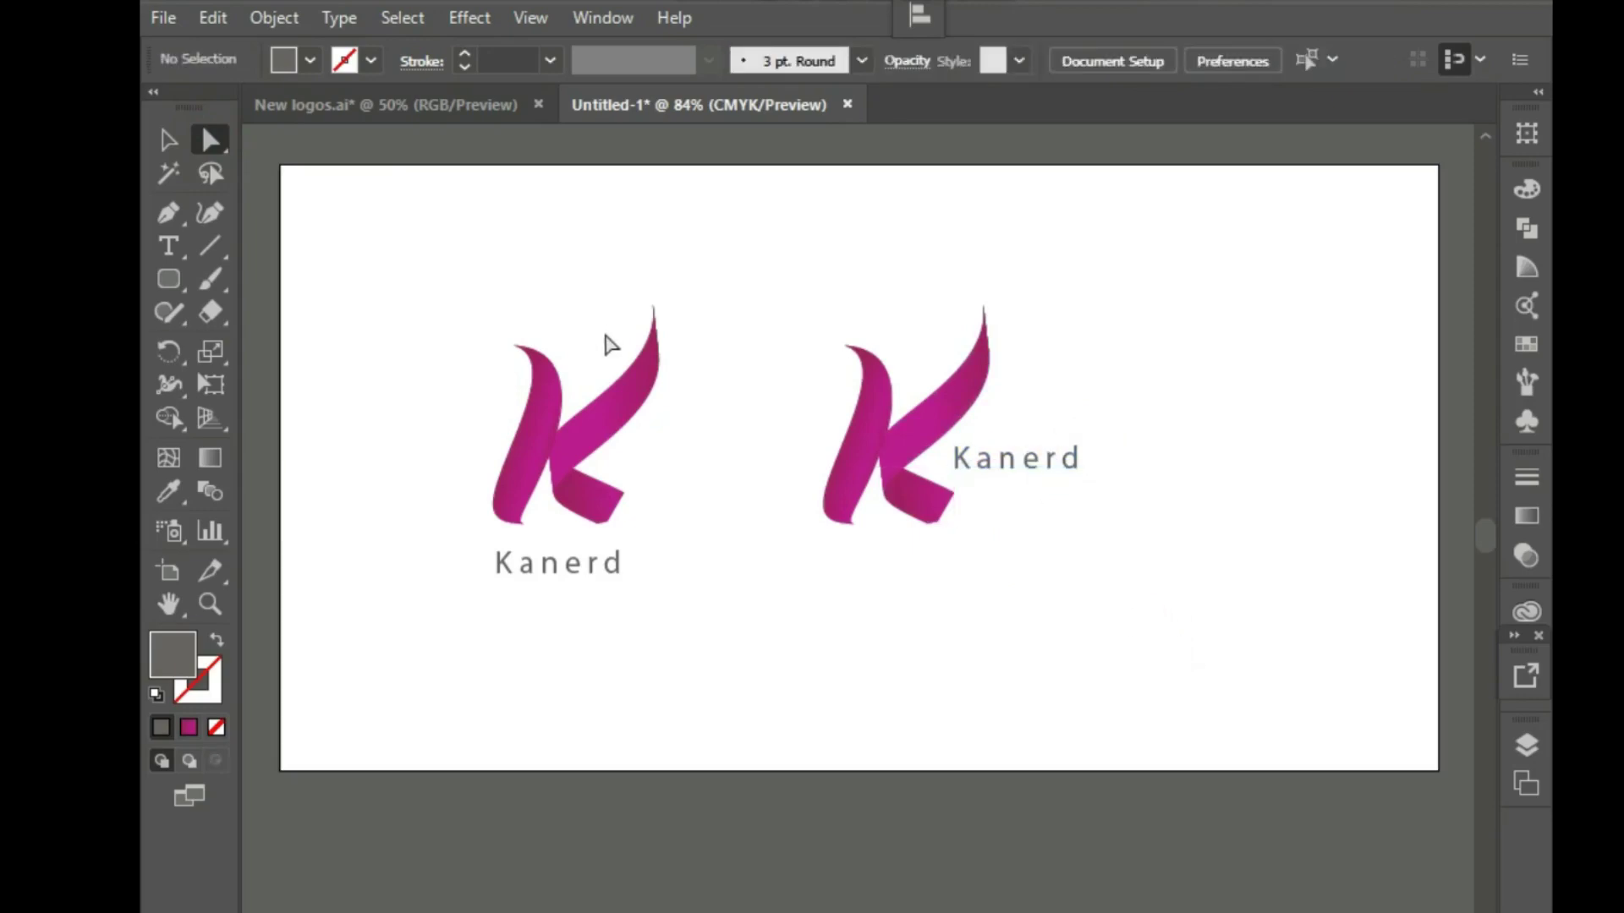
Select the copied K's diagonal ribbon and expand its gradient fill into 255 objects
click(947, 433)
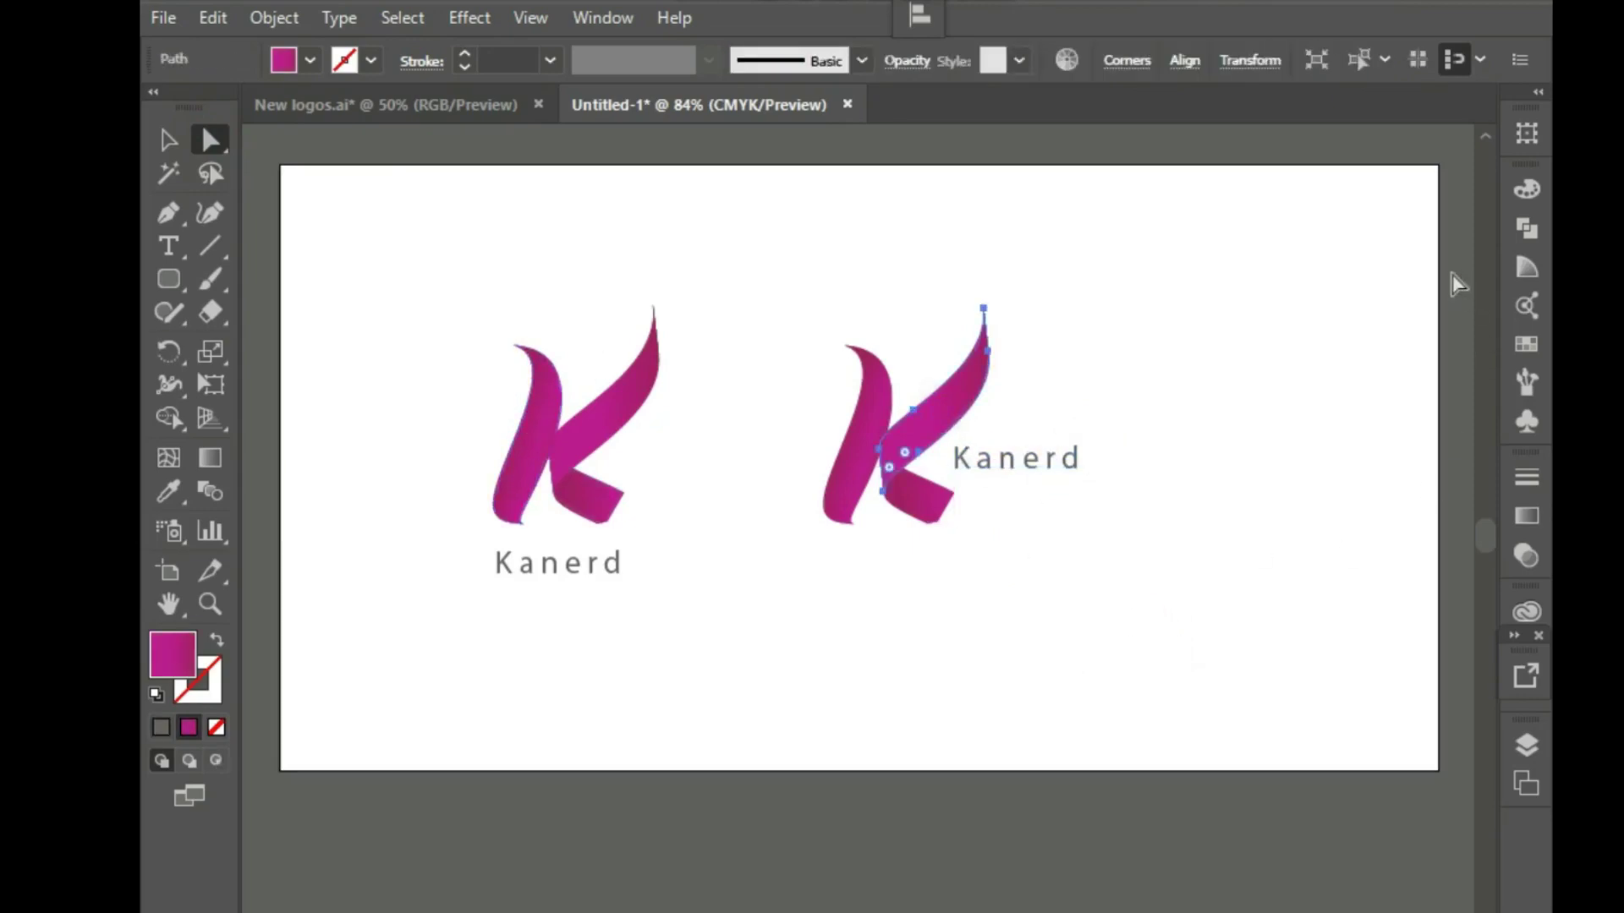
click(1507, 222)
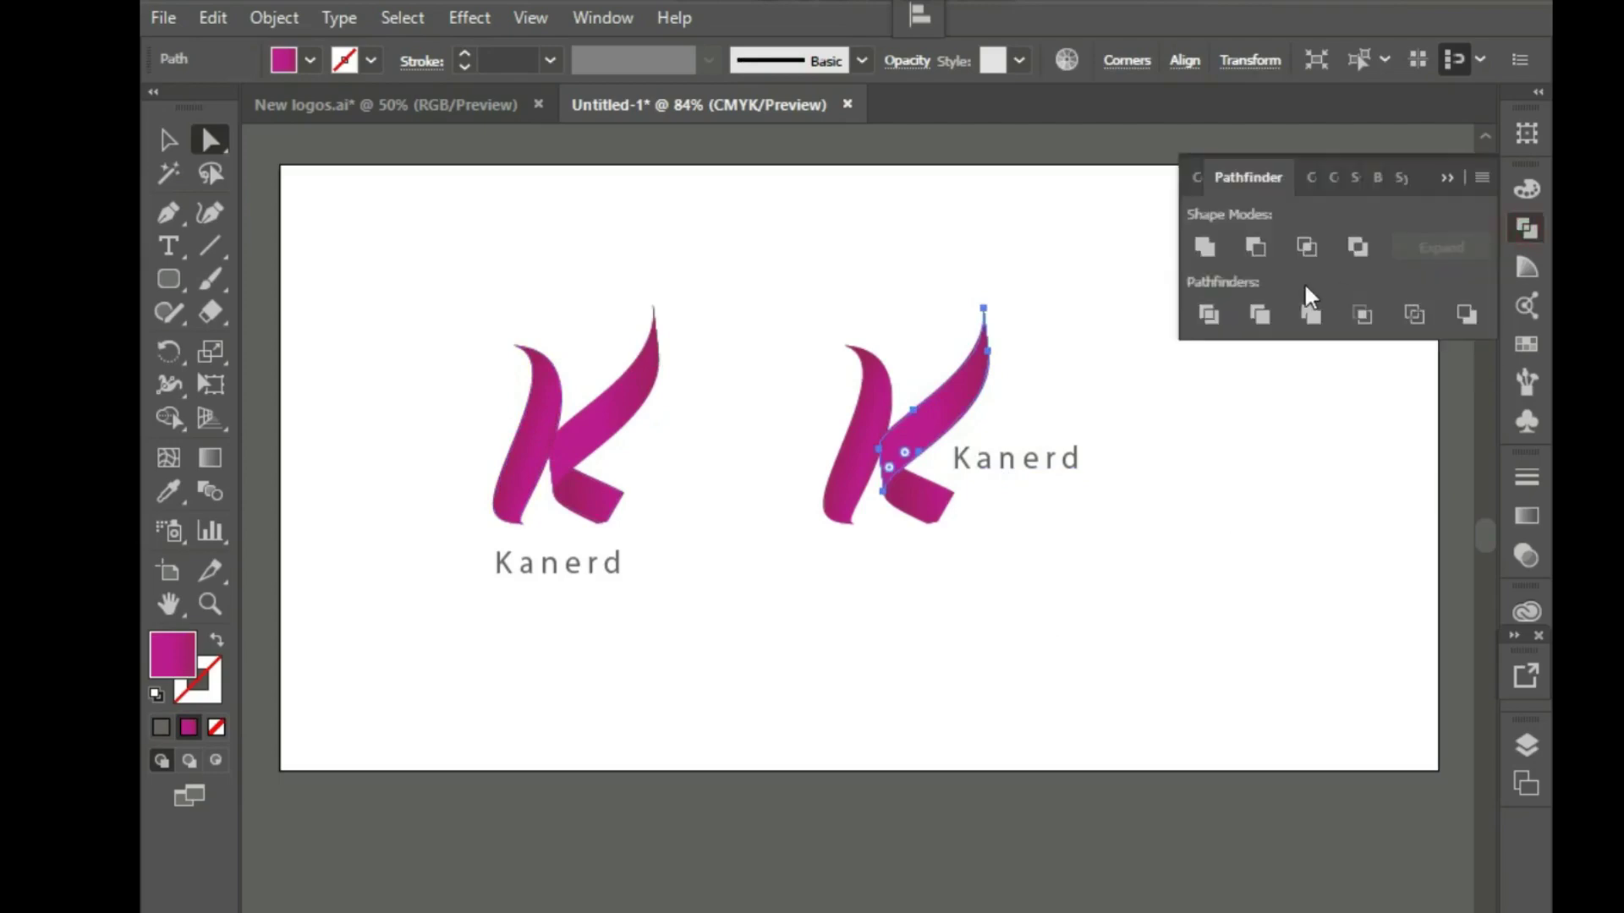
click(1279, 463)
click(1446, 178)
click(918, 431)
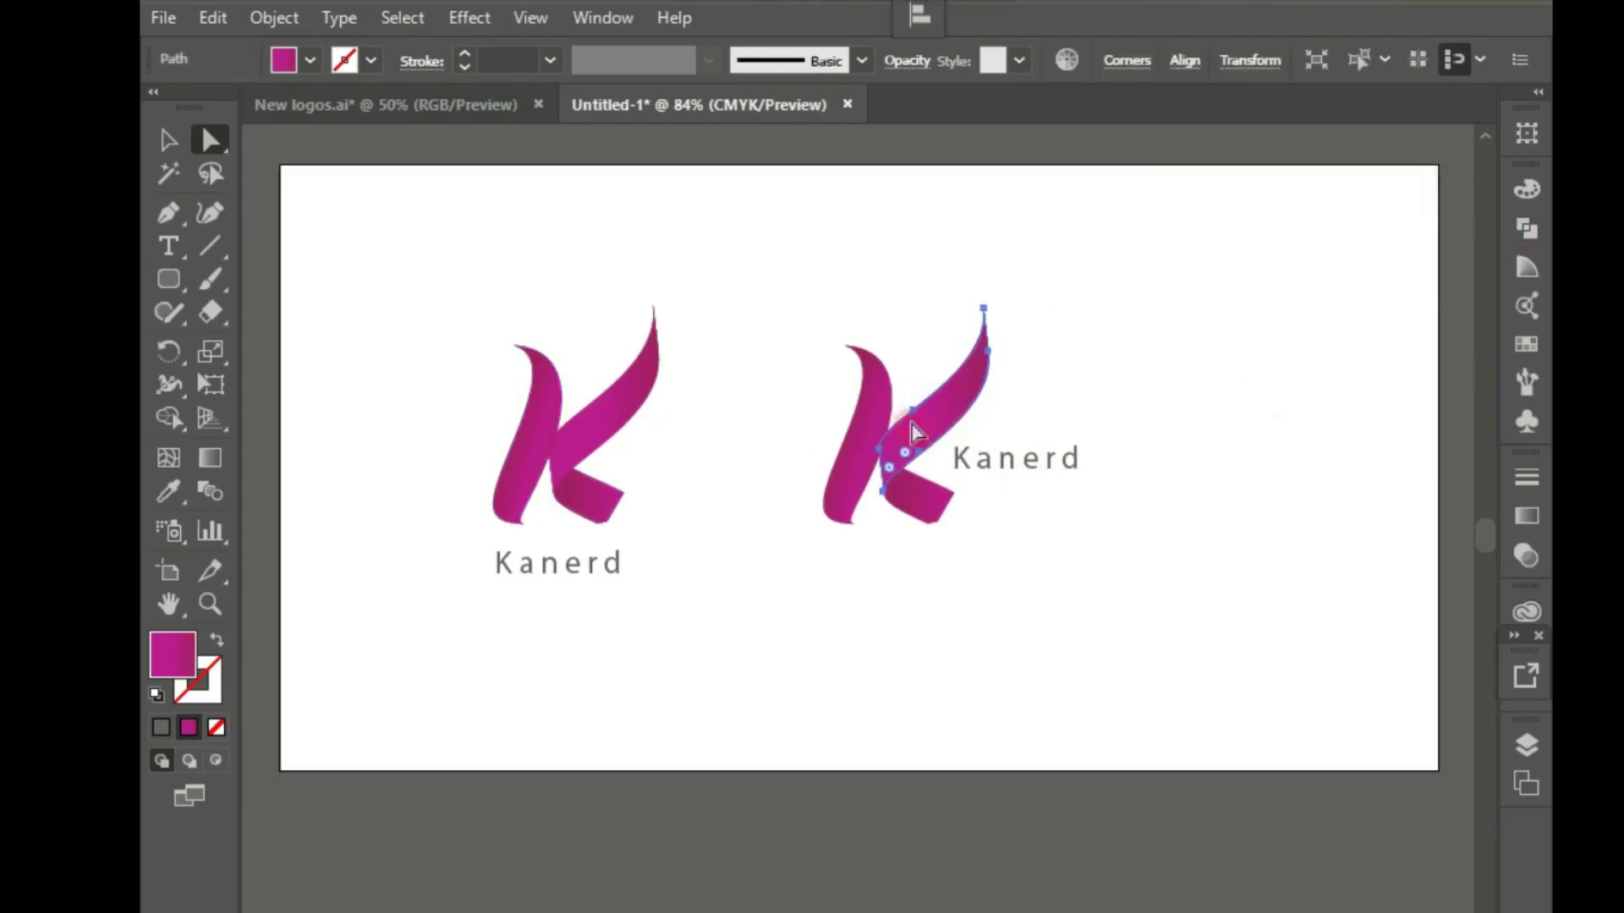
click(272, 19)
click(518, 243)
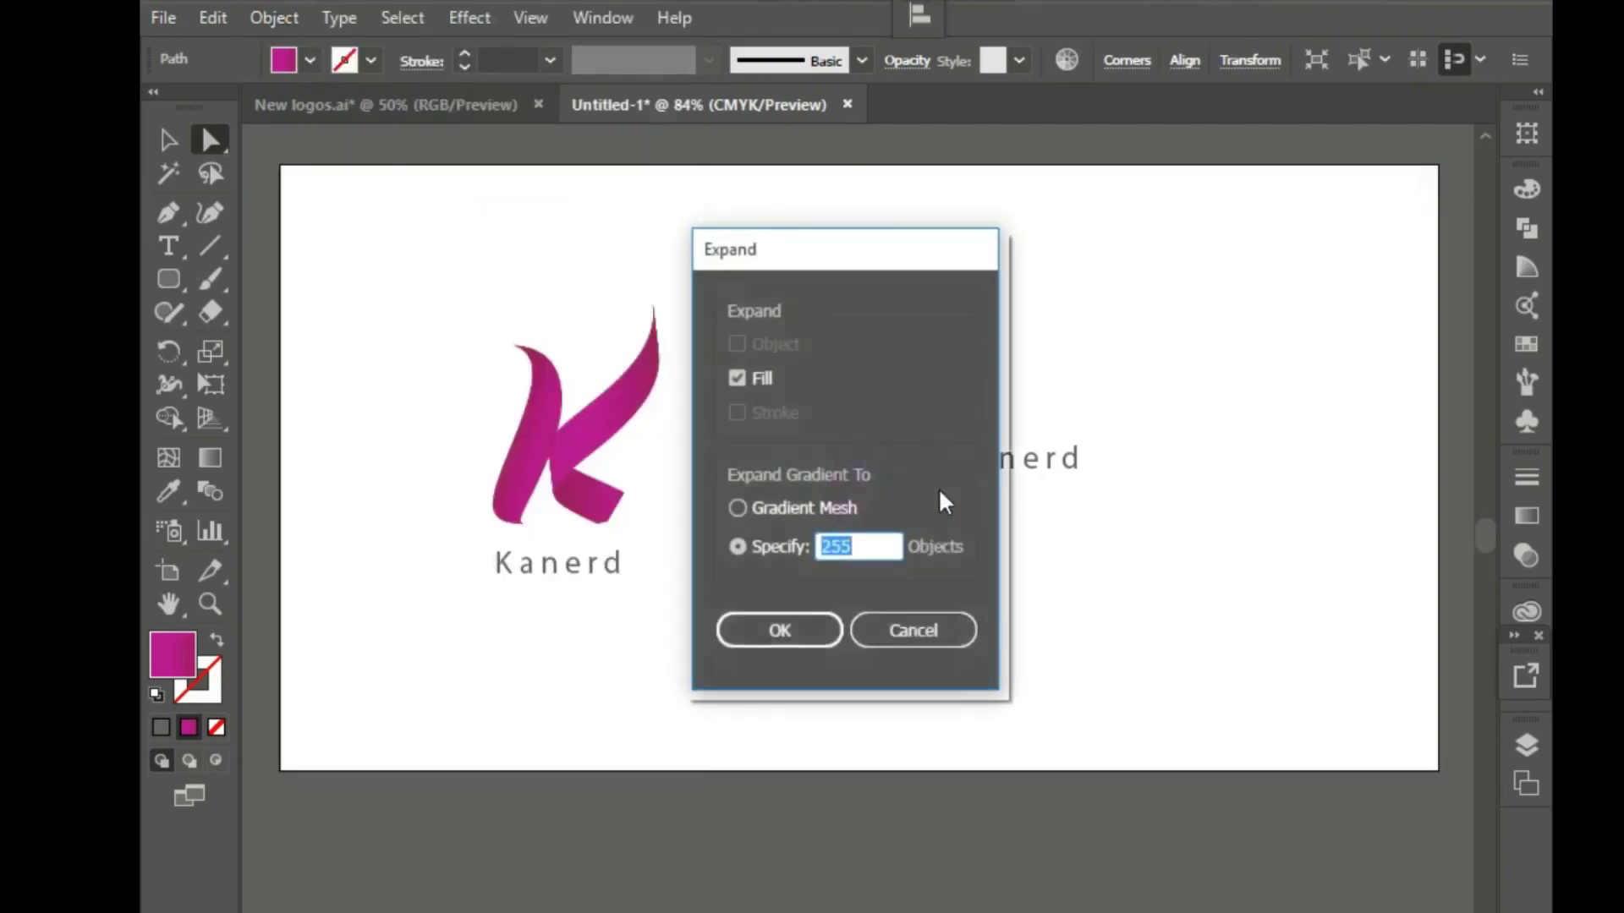
click(795, 628)
click(1048, 594)
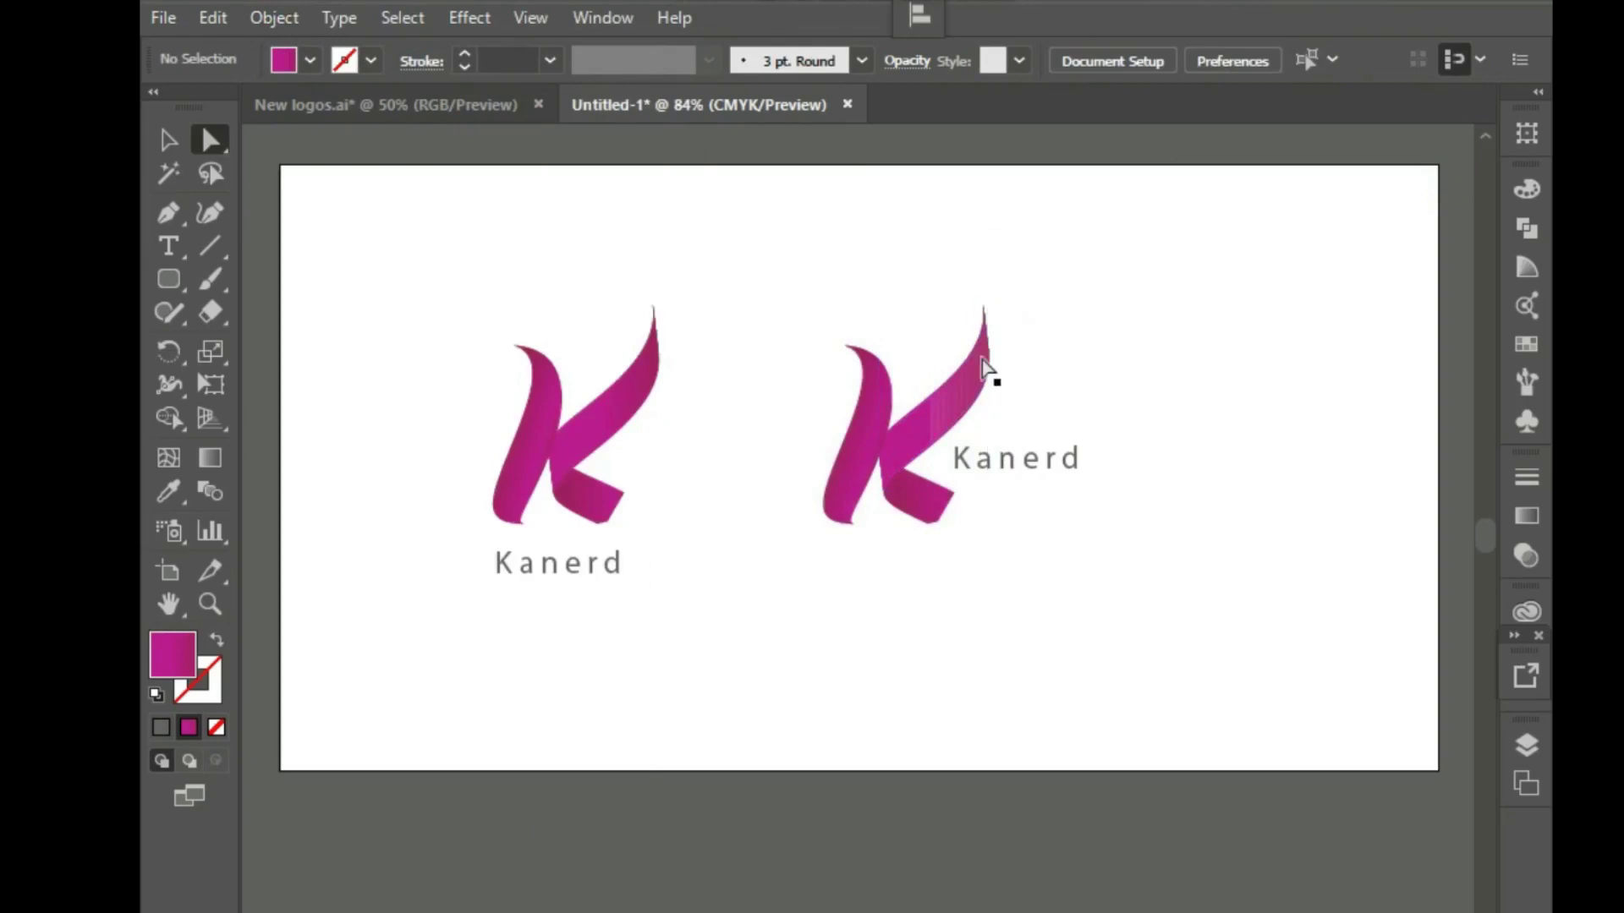
Nudge the second logo's Kanerd text slightly up and right
drag(908, 262, 1257, 565)
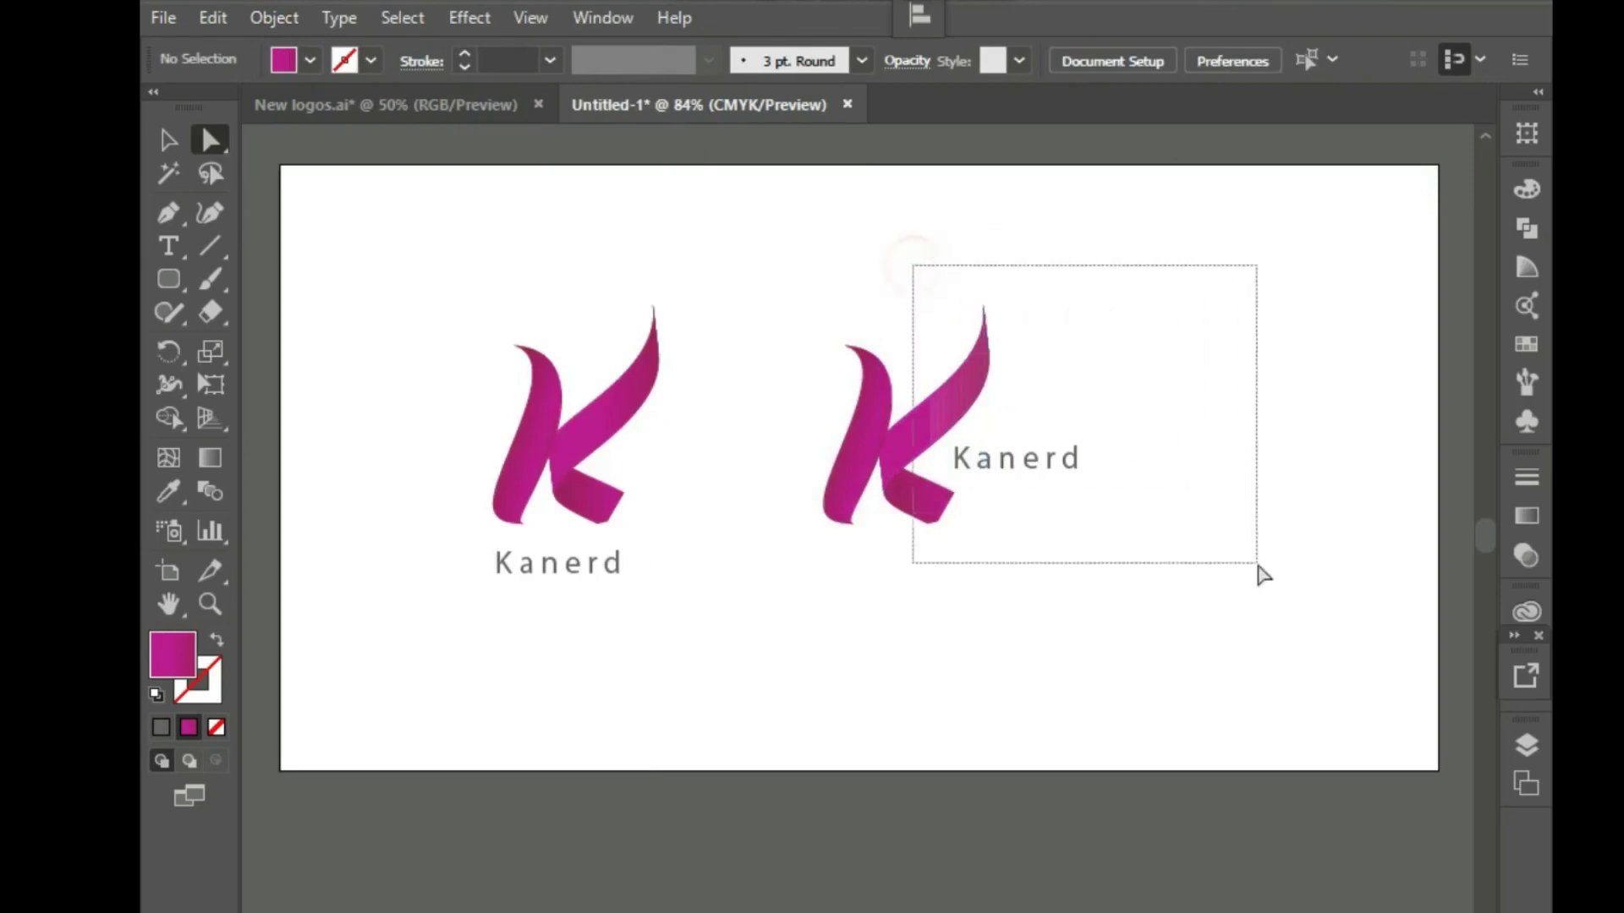
click(1179, 357)
drag(905, 261, 972, 384)
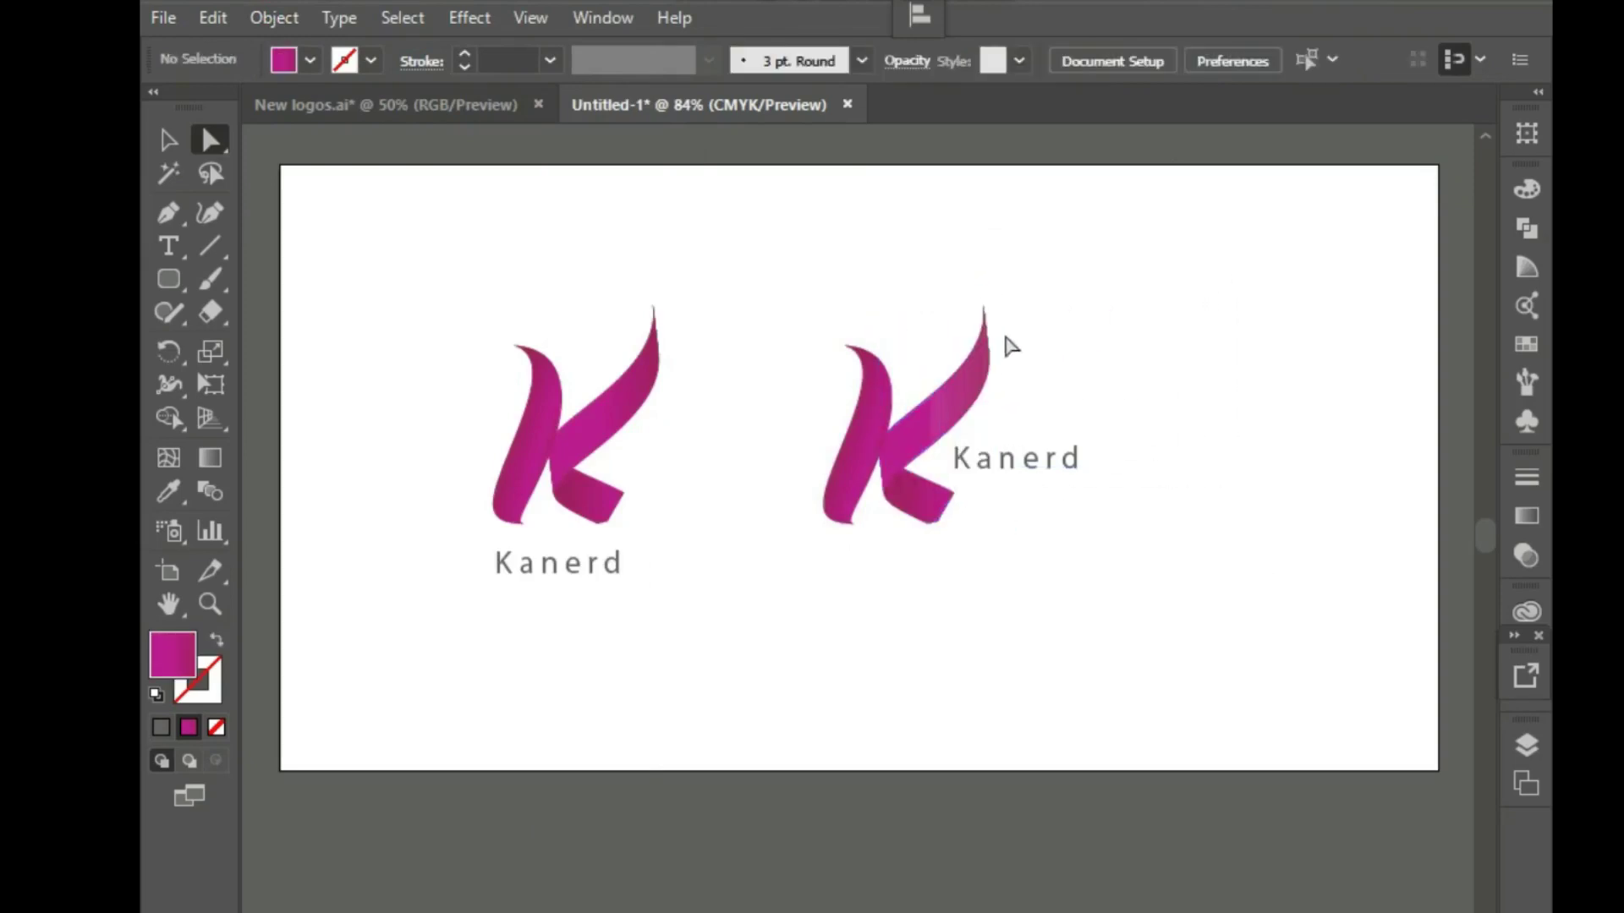
click(1049, 376)
click(970, 352)
click(1105, 352)
click(912, 301)
click(1251, 413)
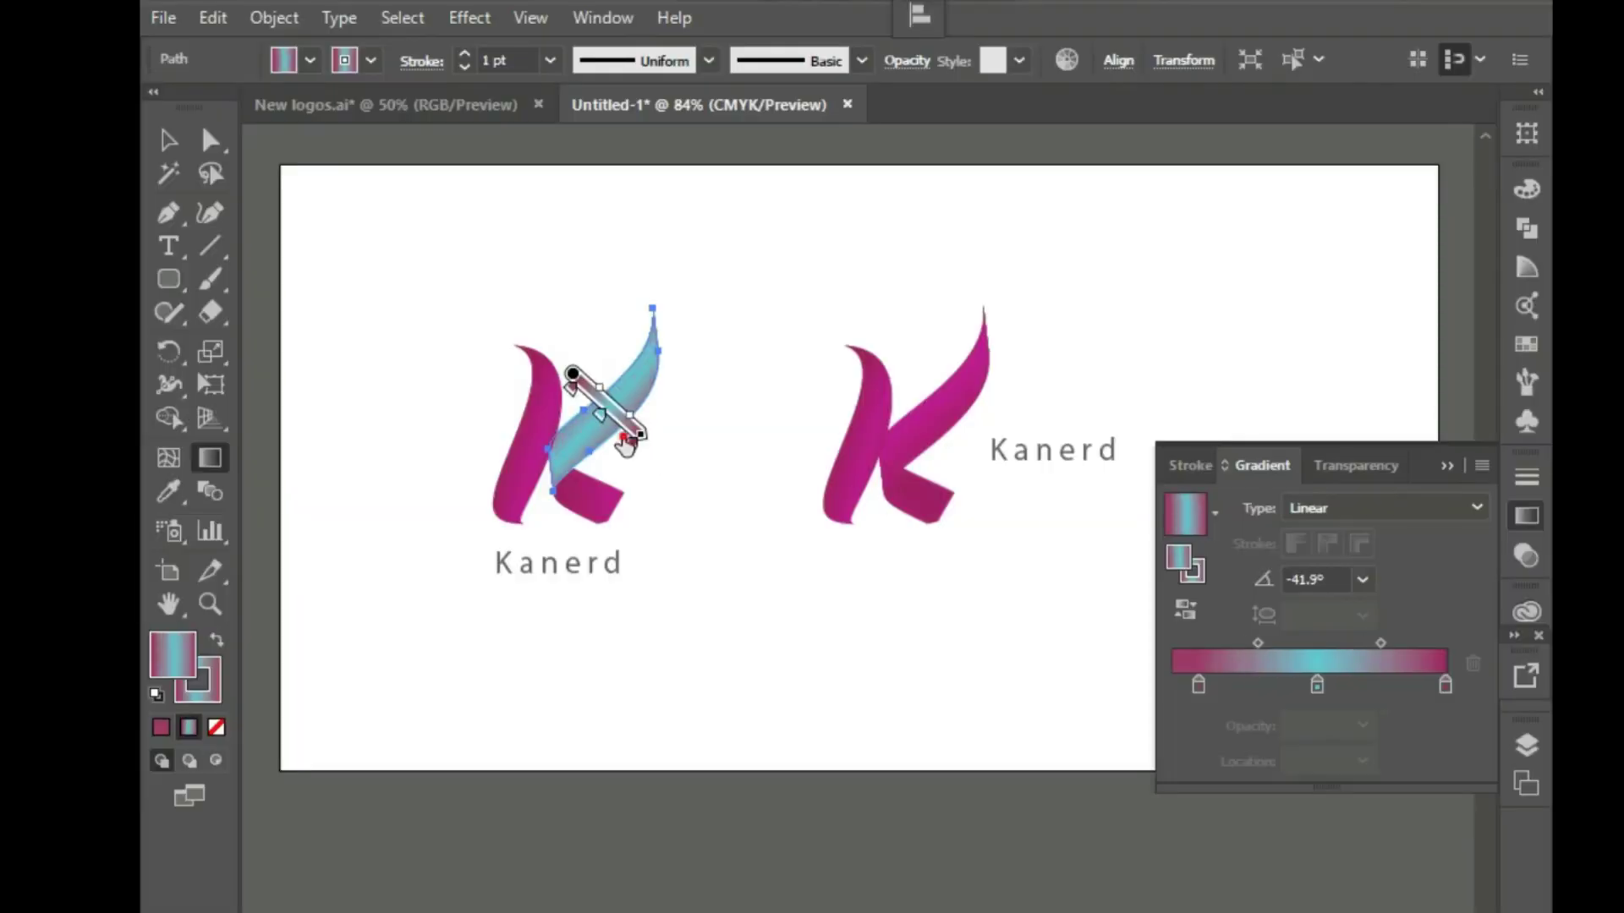
Run the first K's gradient diagonally along its stroke, pulling the outer stops inward
drag(625, 440, 584, 388)
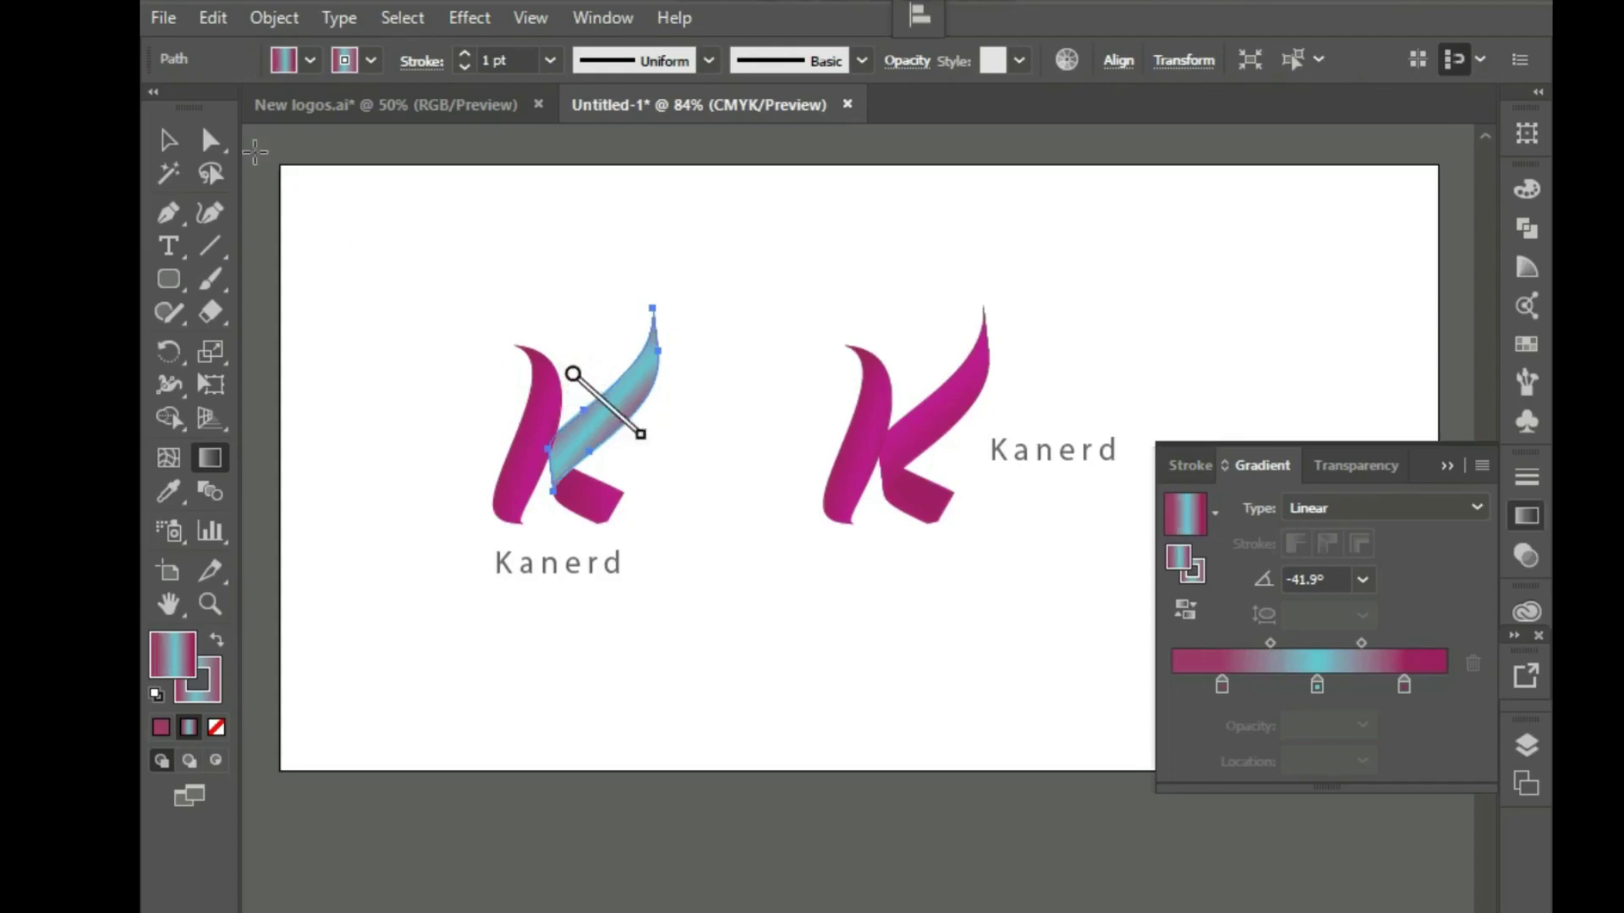
click(156, 149)
click(1054, 399)
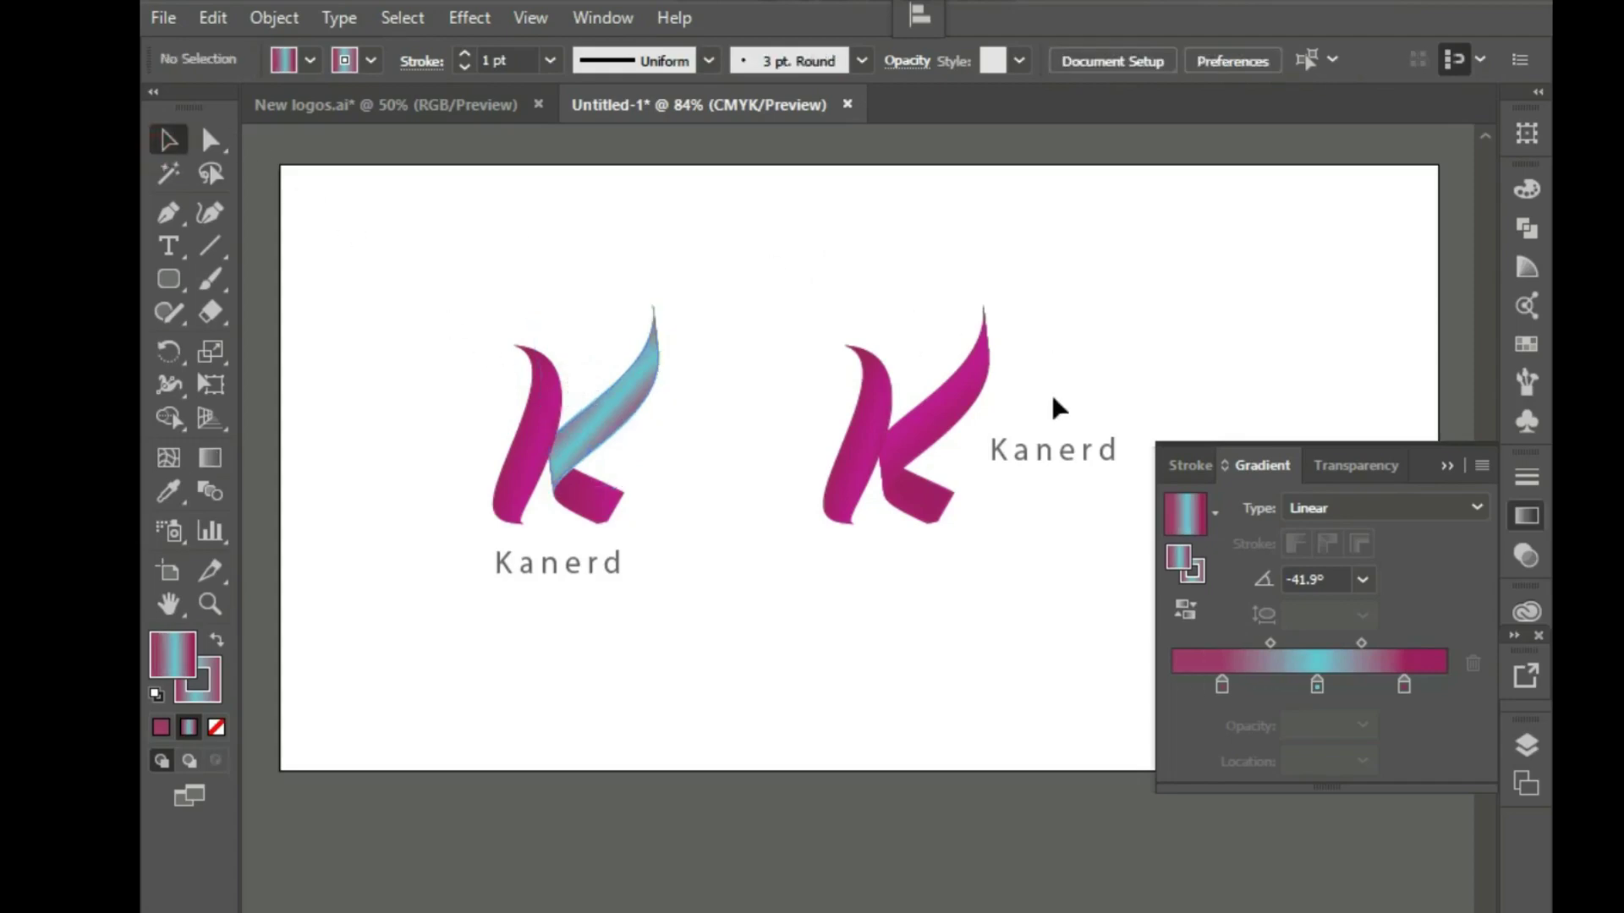
click(633, 427)
click(210, 457)
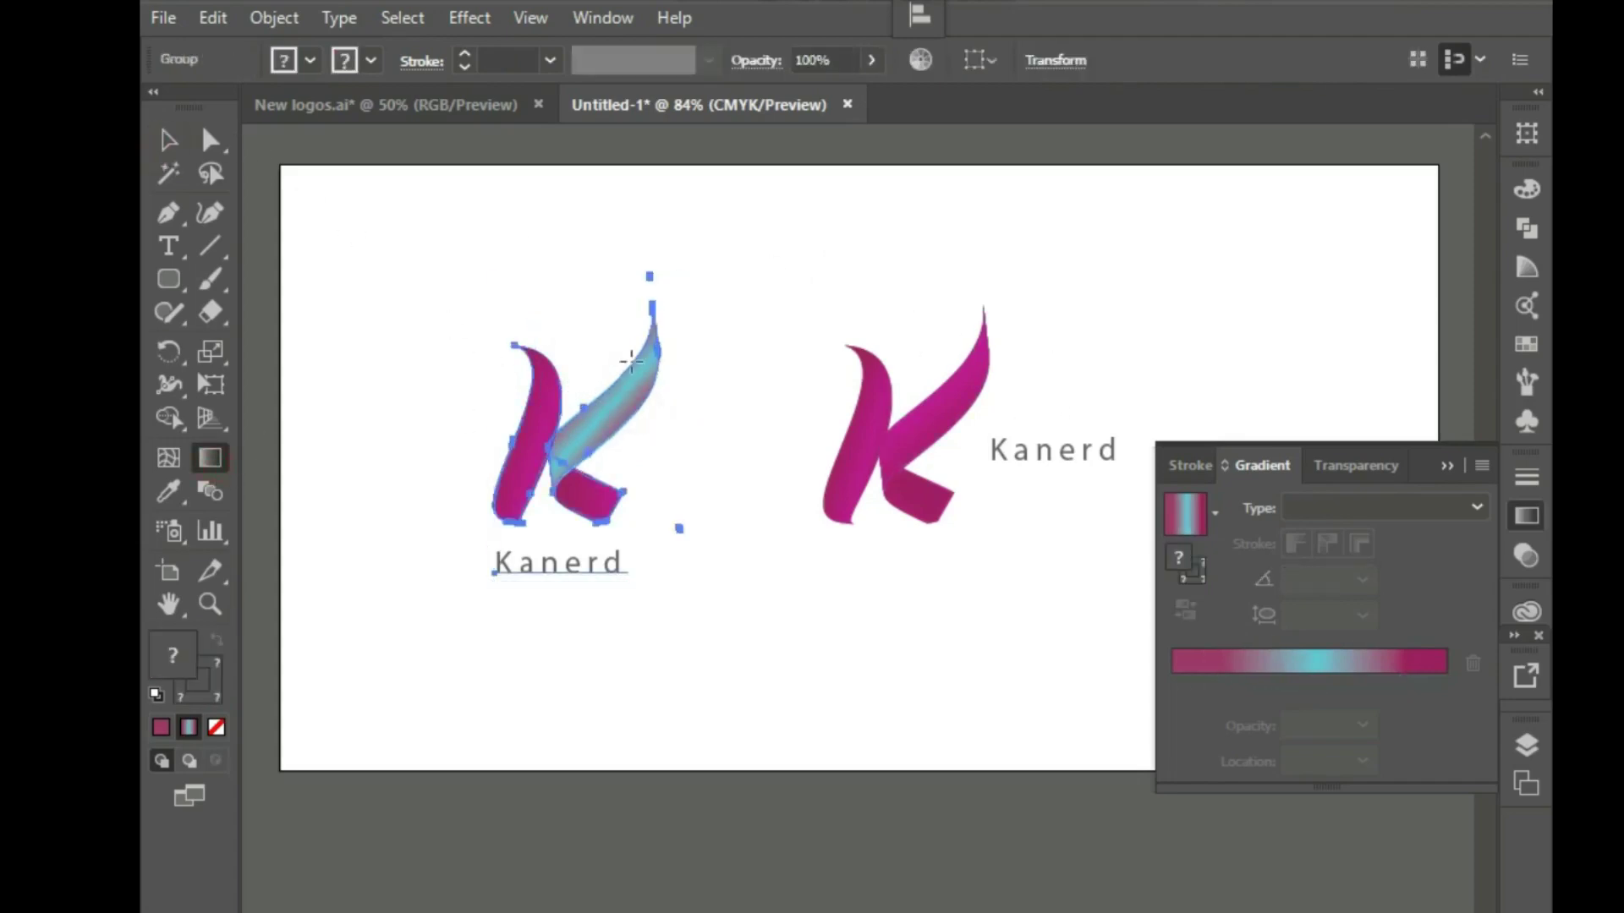
drag(583, 368, 636, 440)
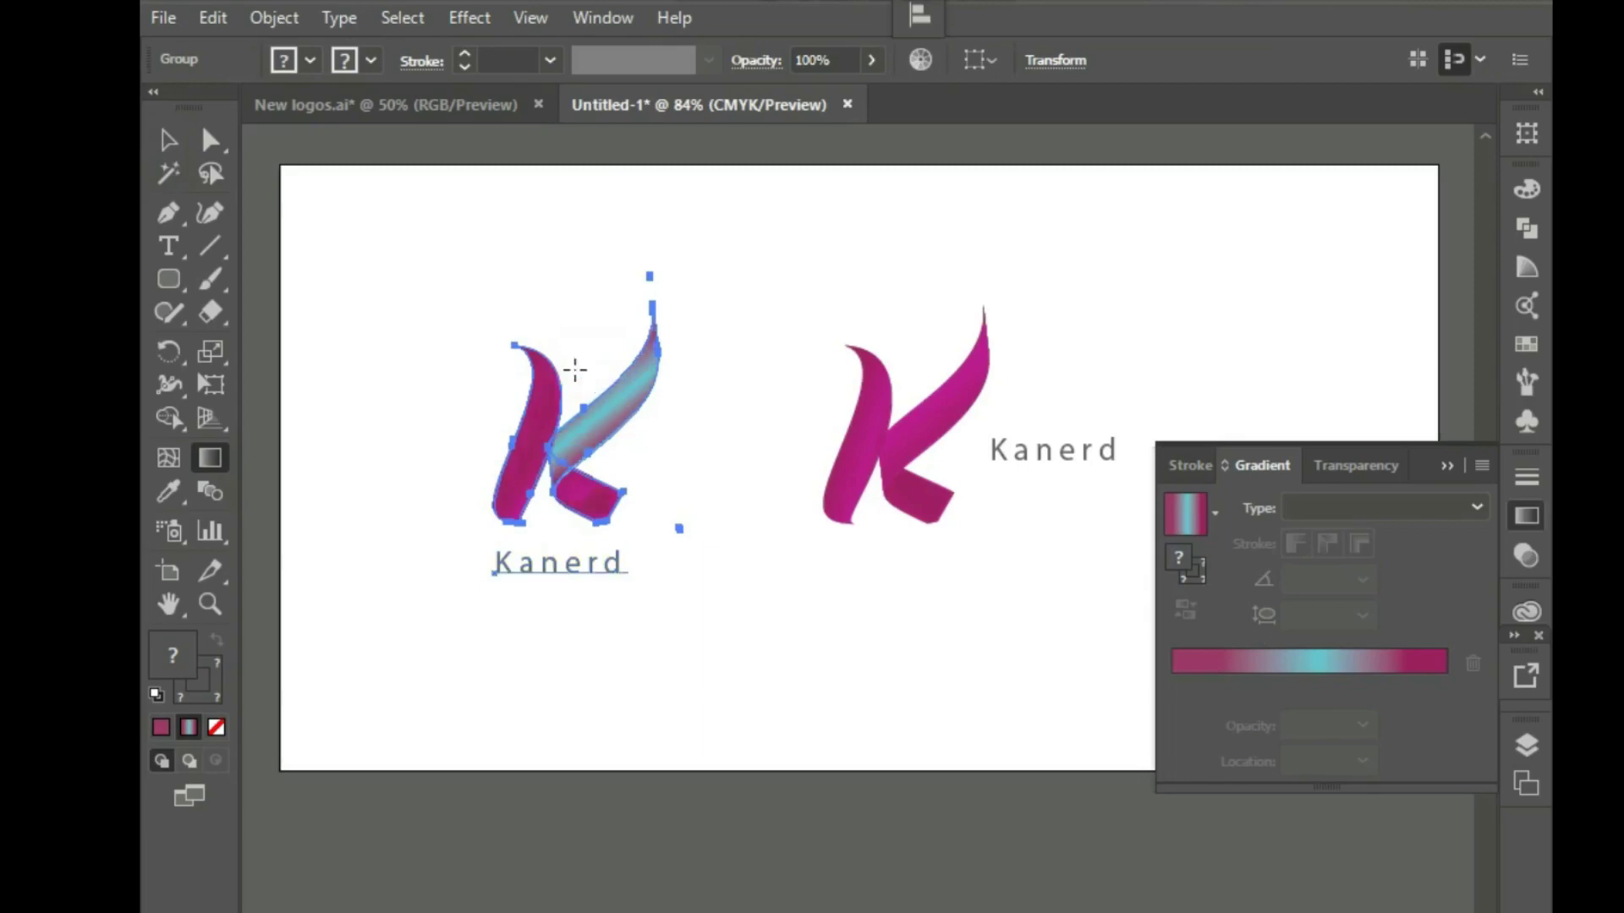
drag(575, 369, 625, 406)
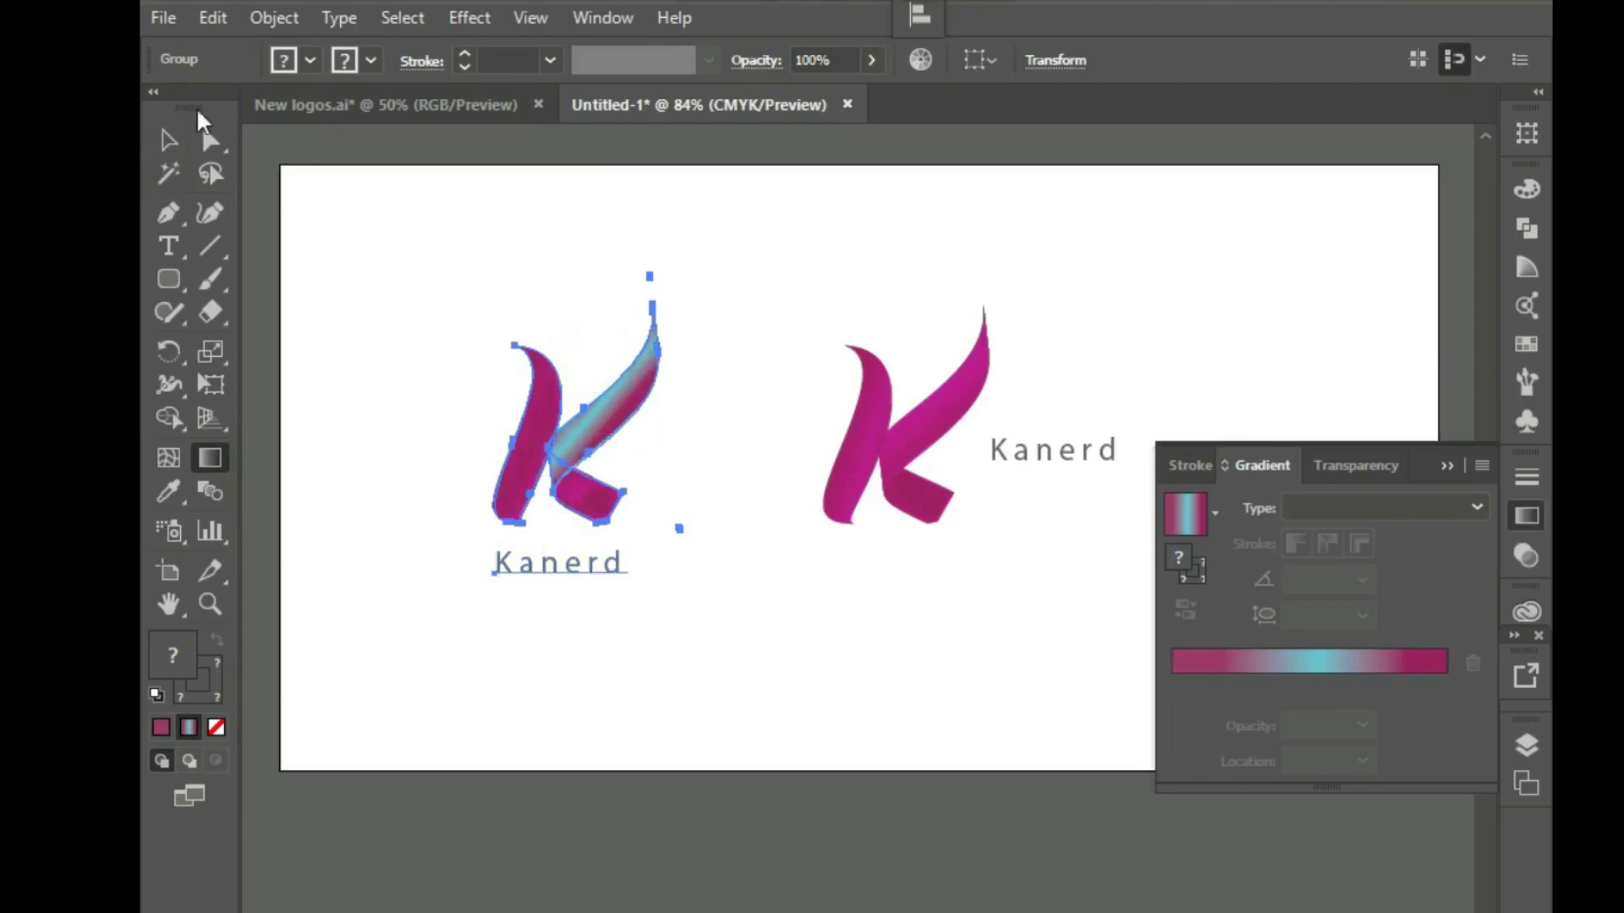
click(168, 140)
click(575, 215)
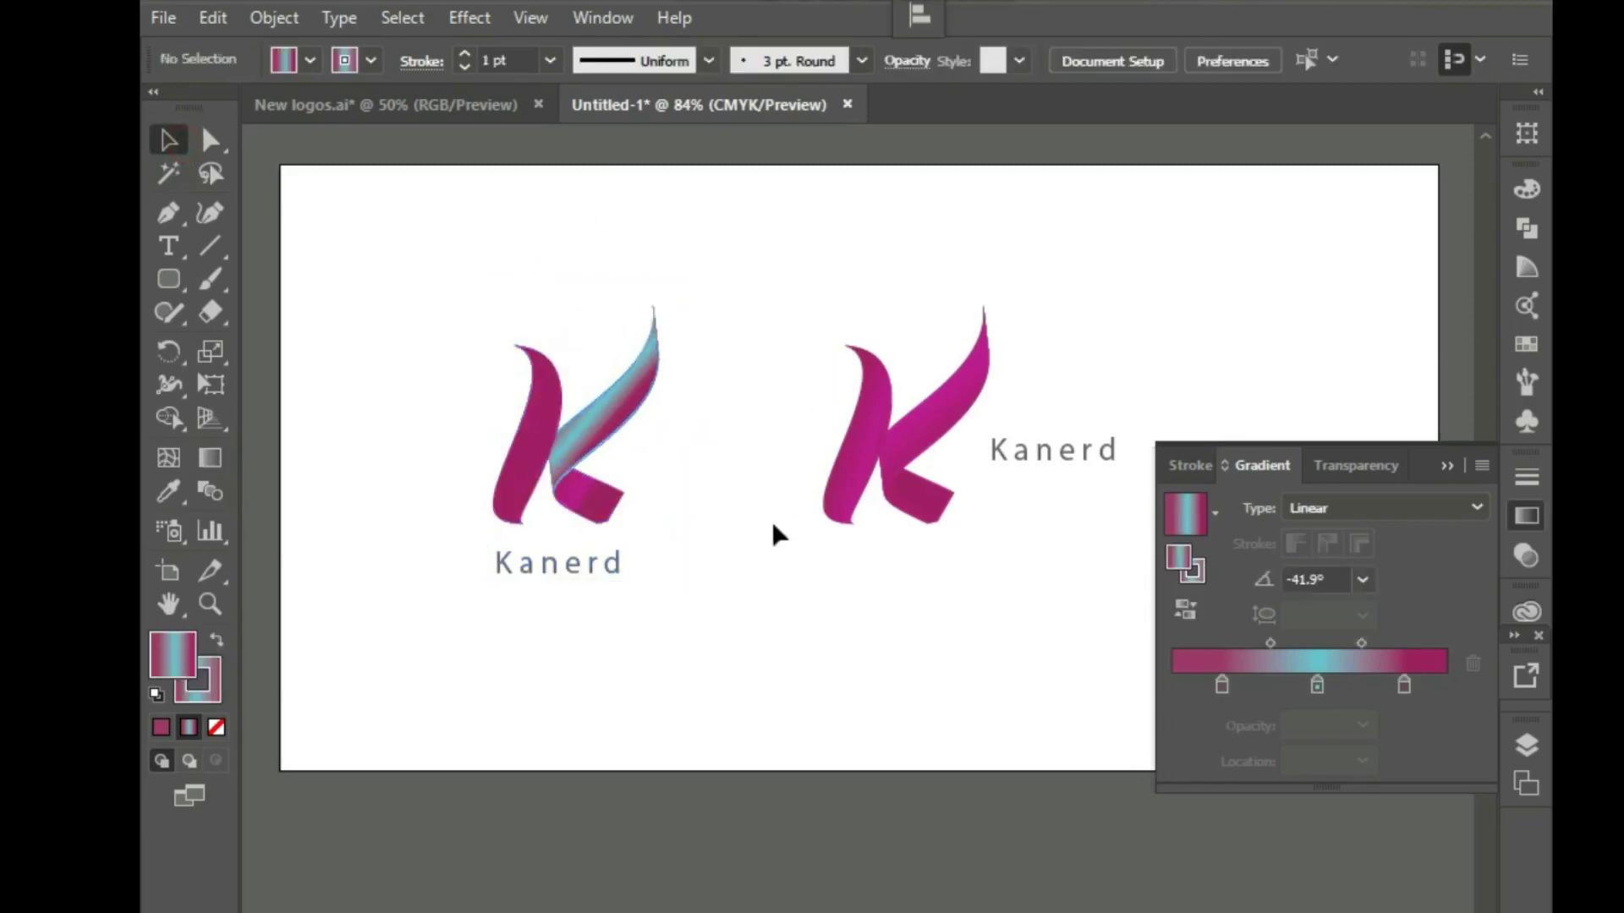
Shift the cyan middle of the first K's diagonal-stroke gradient to the right
click(613, 419)
click(210, 457)
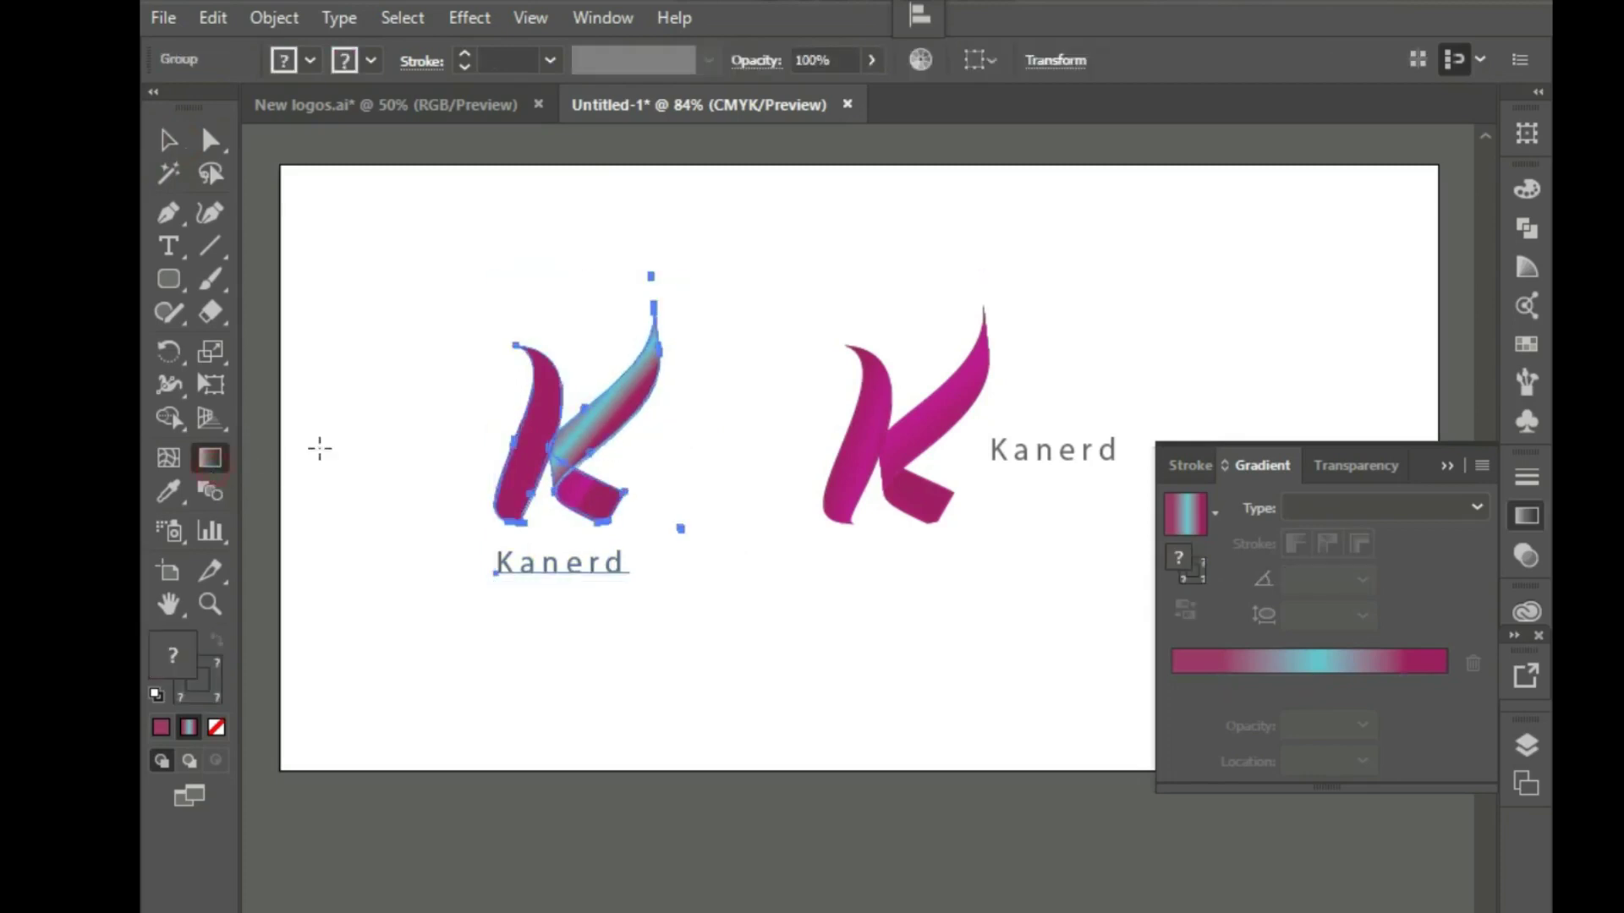
click(168, 140)
click(668, 409)
click(596, 423)
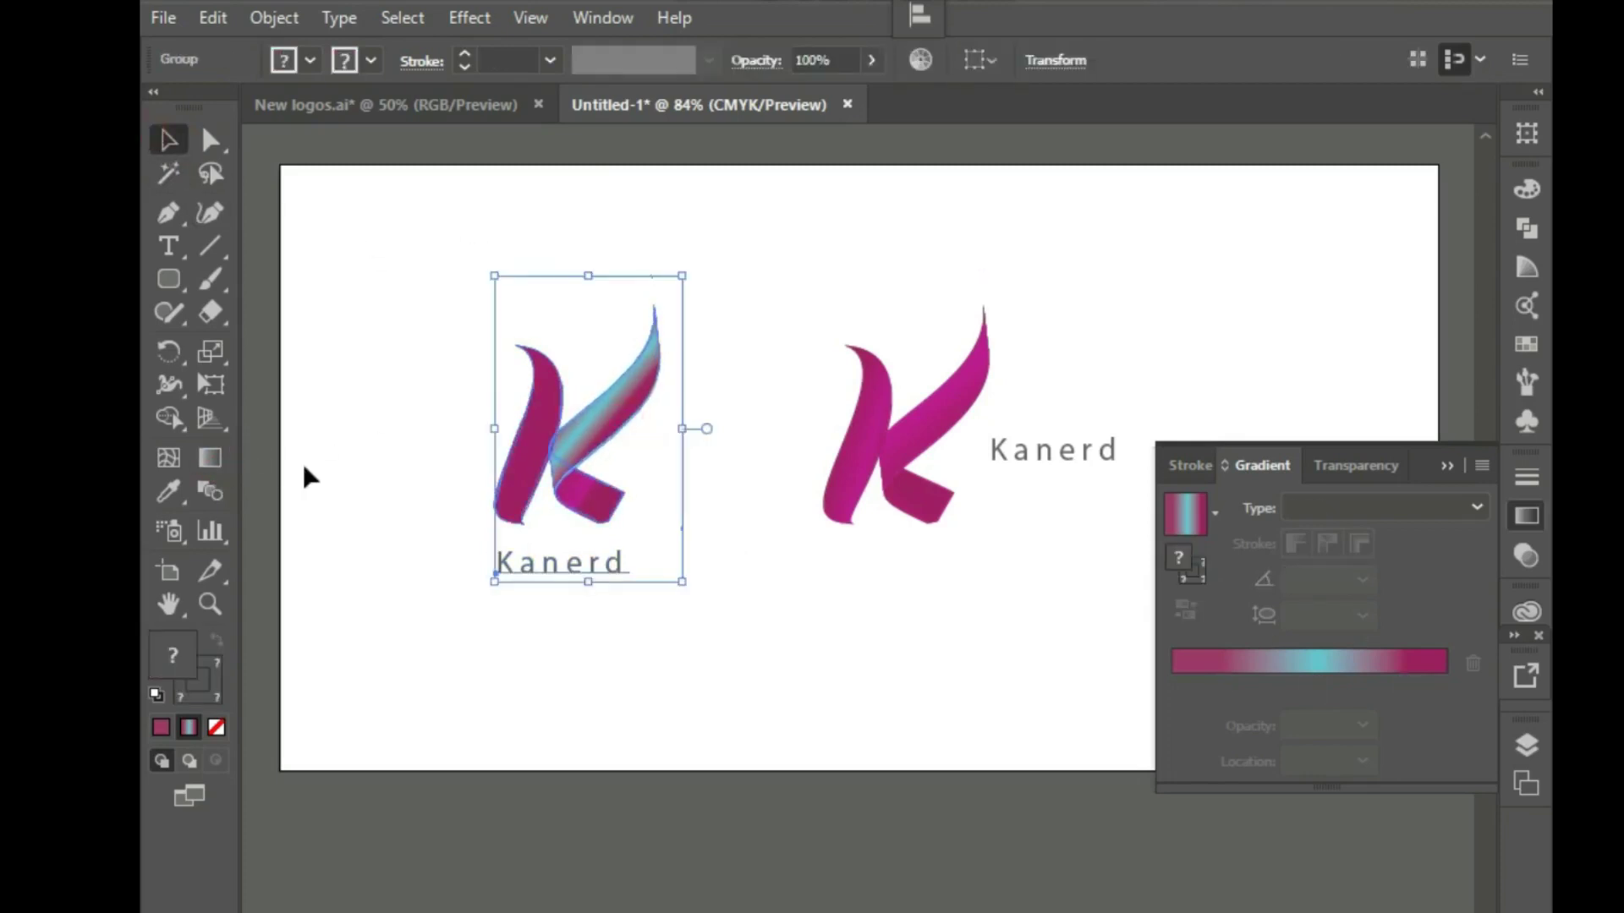
key(a)
click(584, 438)
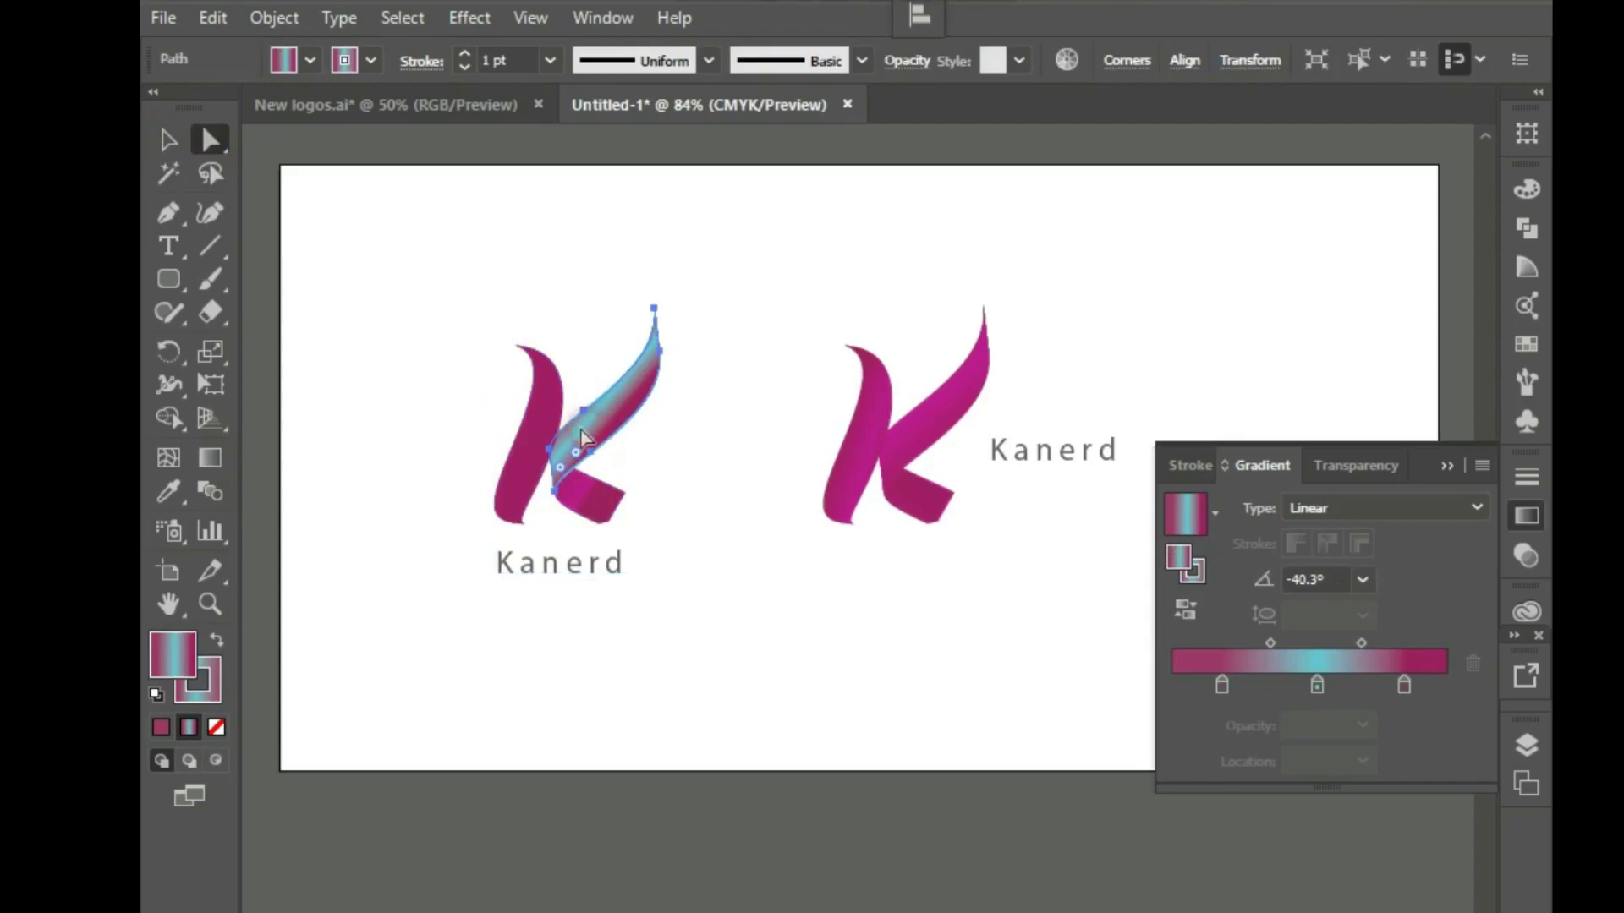
click(210, 457)
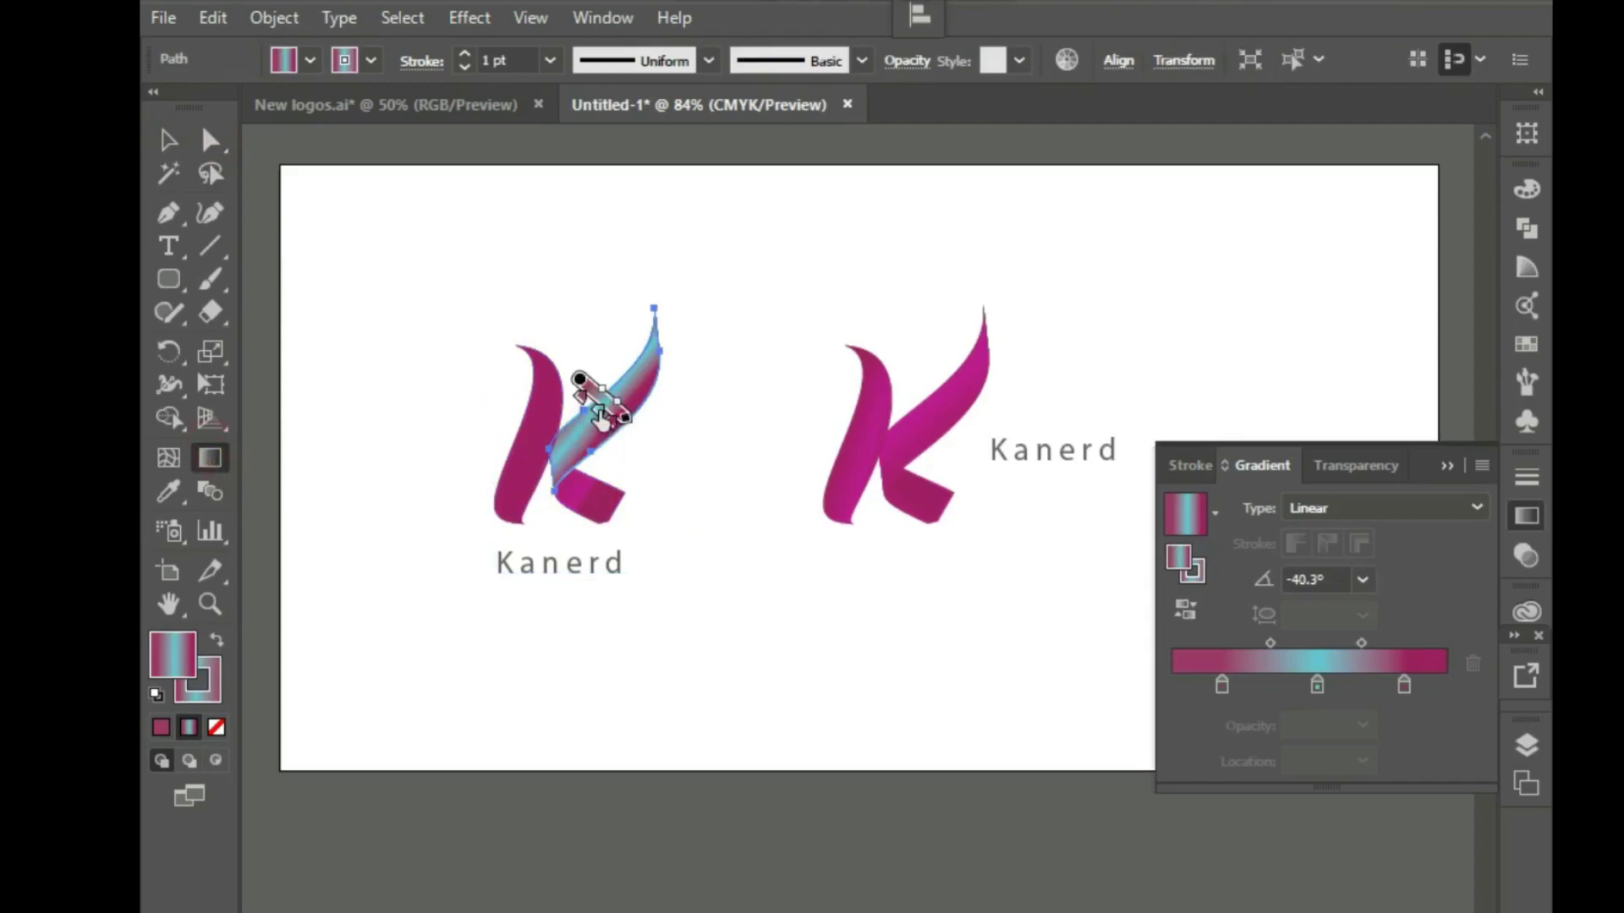
drag(602, 421, 632, 433)
click(166, 142)
click(306, 195)
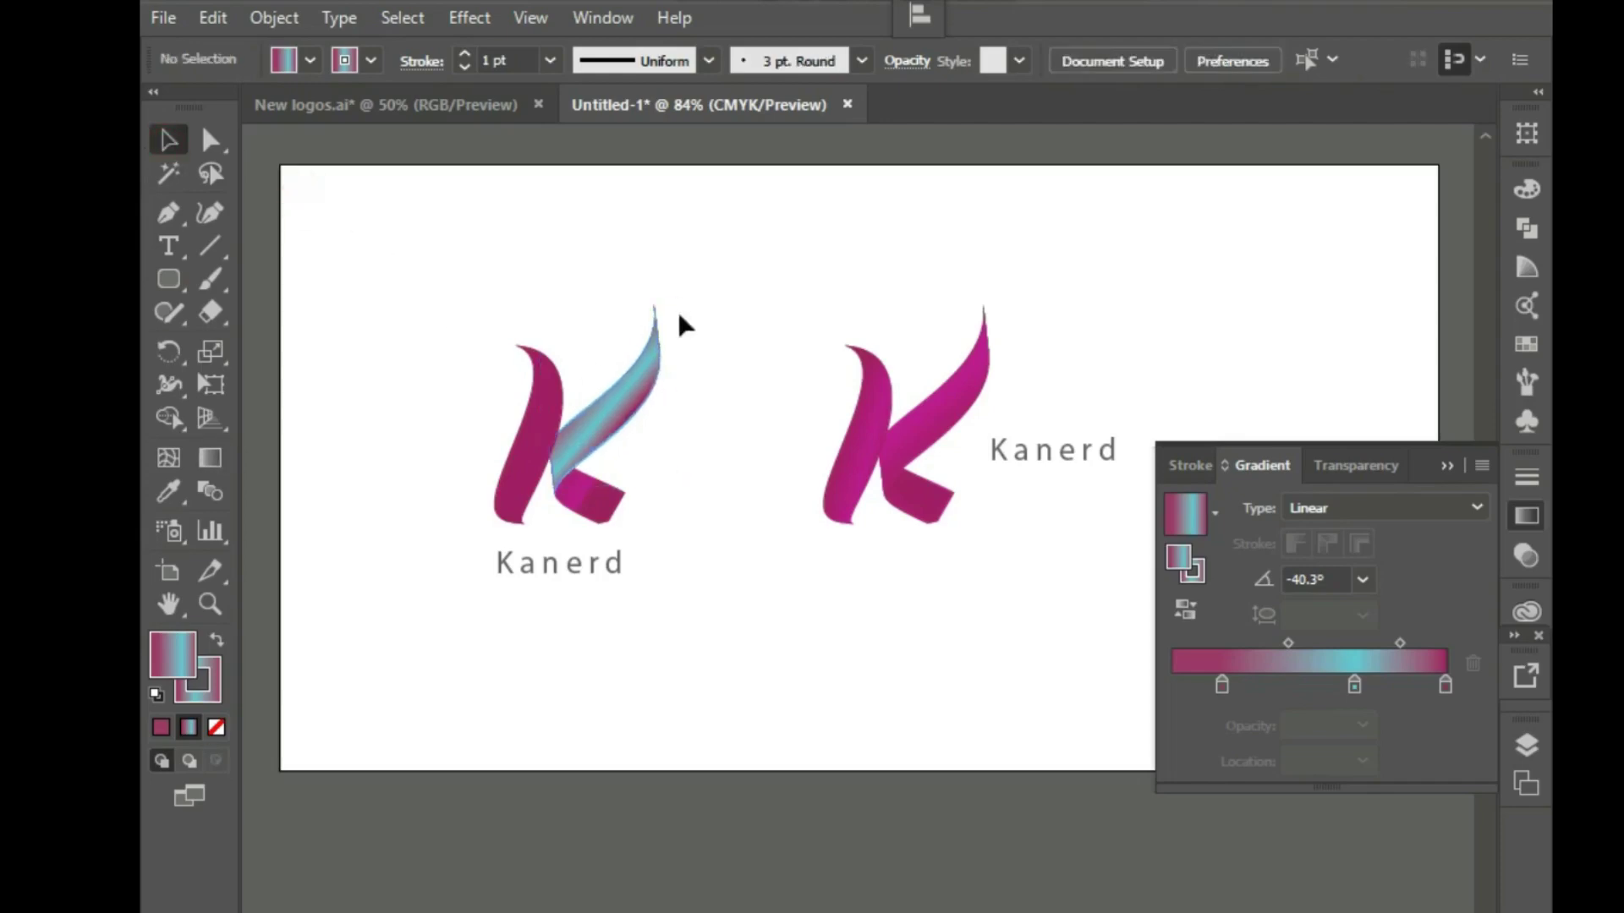
click(623, 398)
Copy the left swoosh's magenta-cyan gradient onto the right K's swoosh with the Eyedropper
click(973, 406)
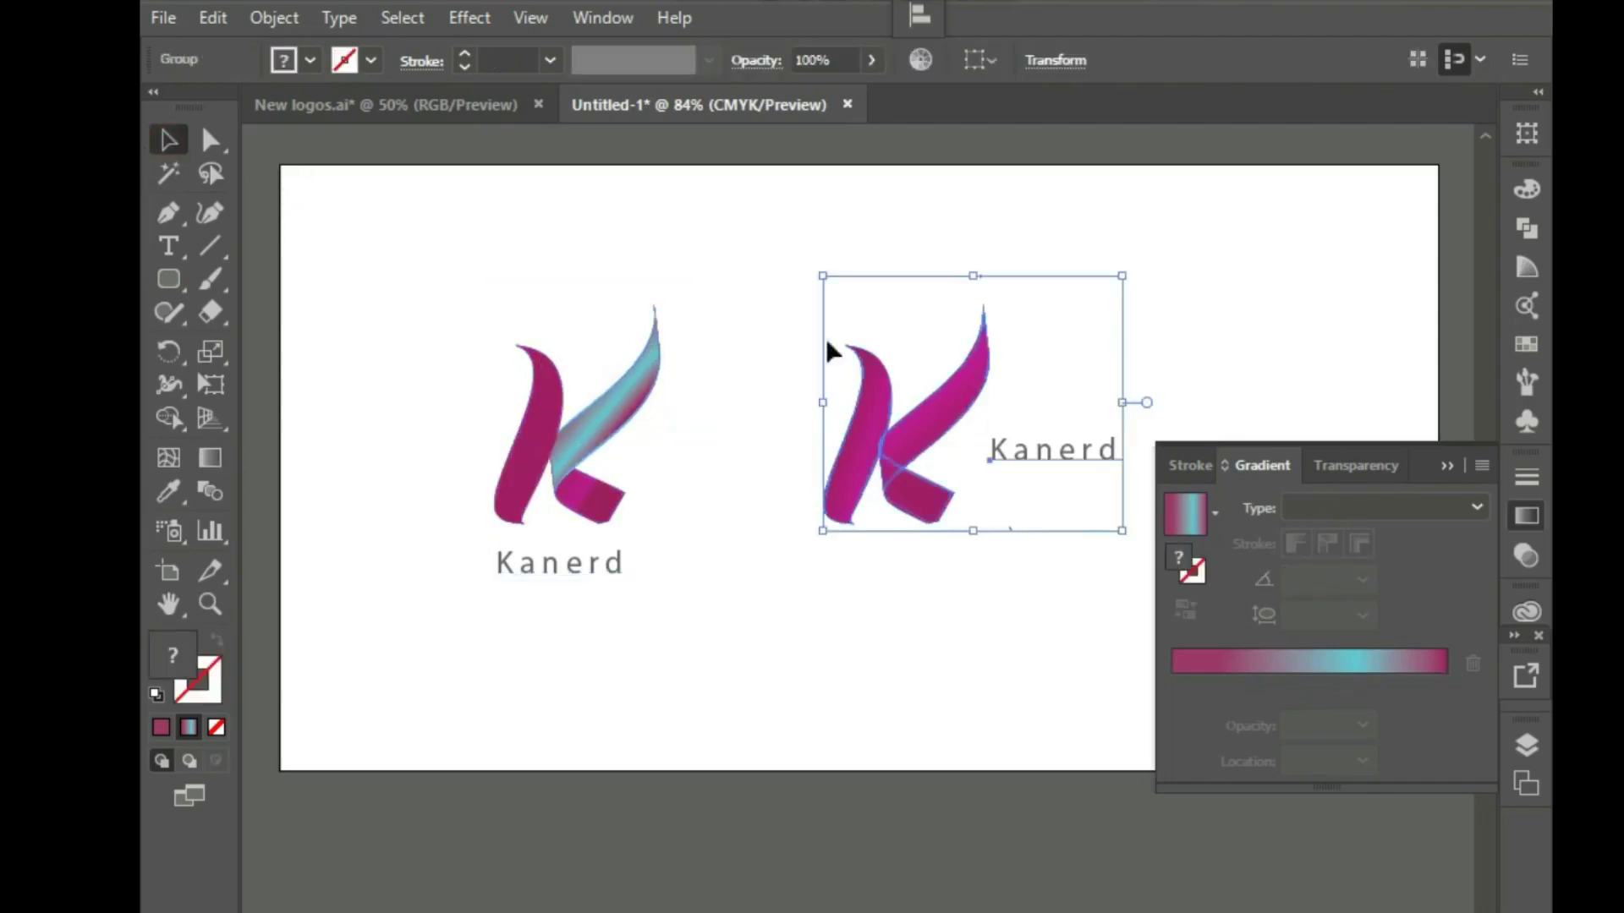
click(210, 139)
click(638, 254)
click(951, 423)
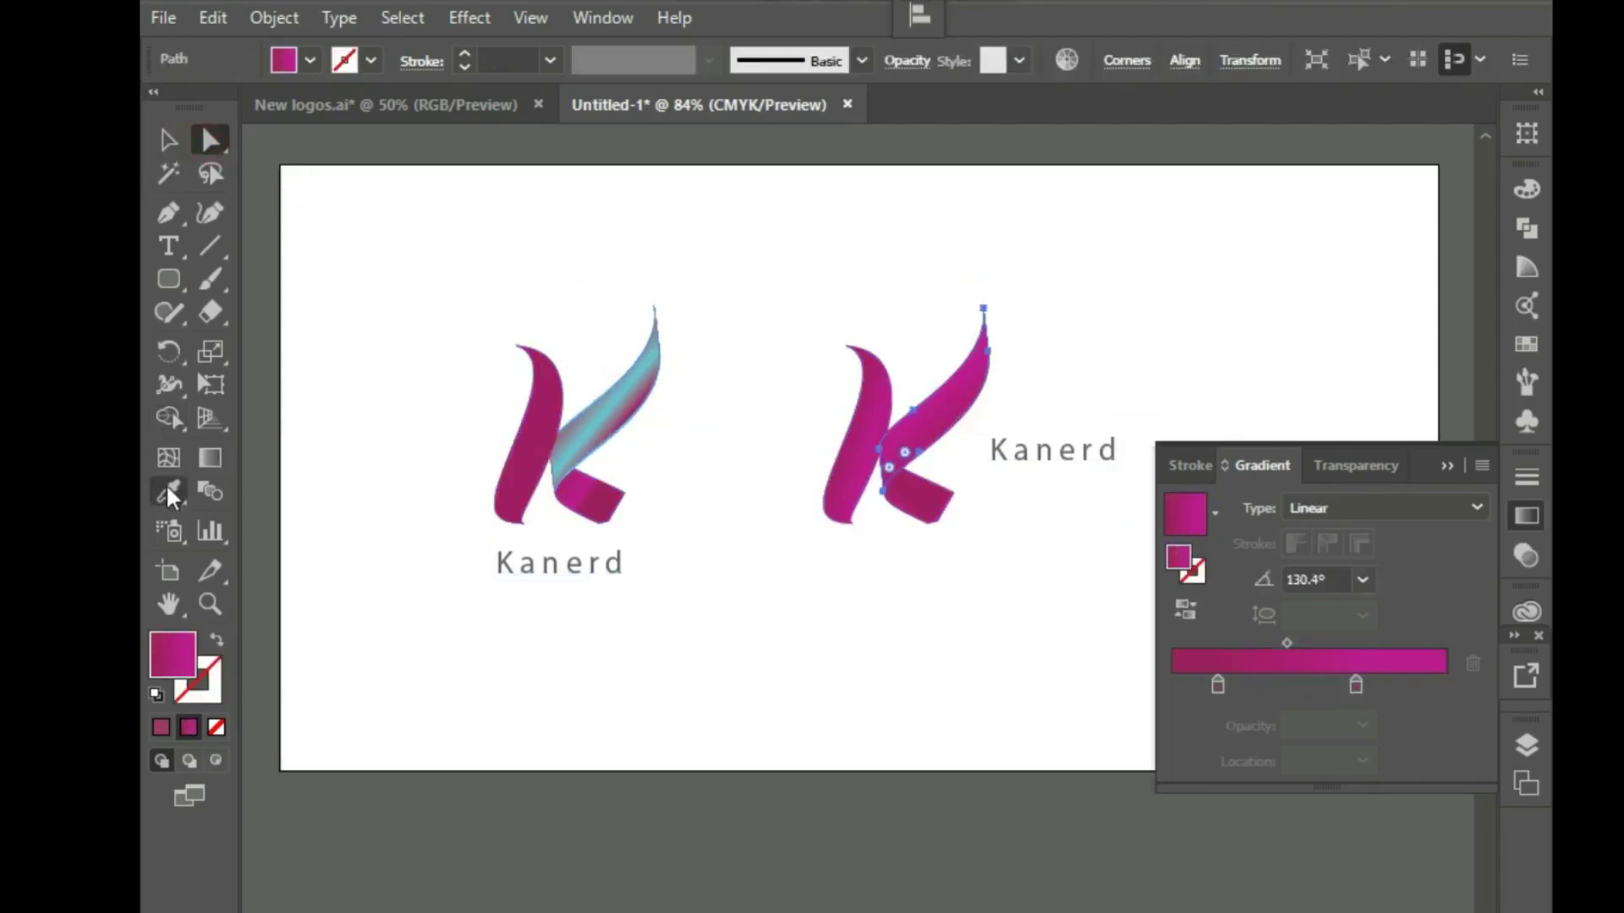
click(166, 492)
click(607, 398)
click(169, 140)
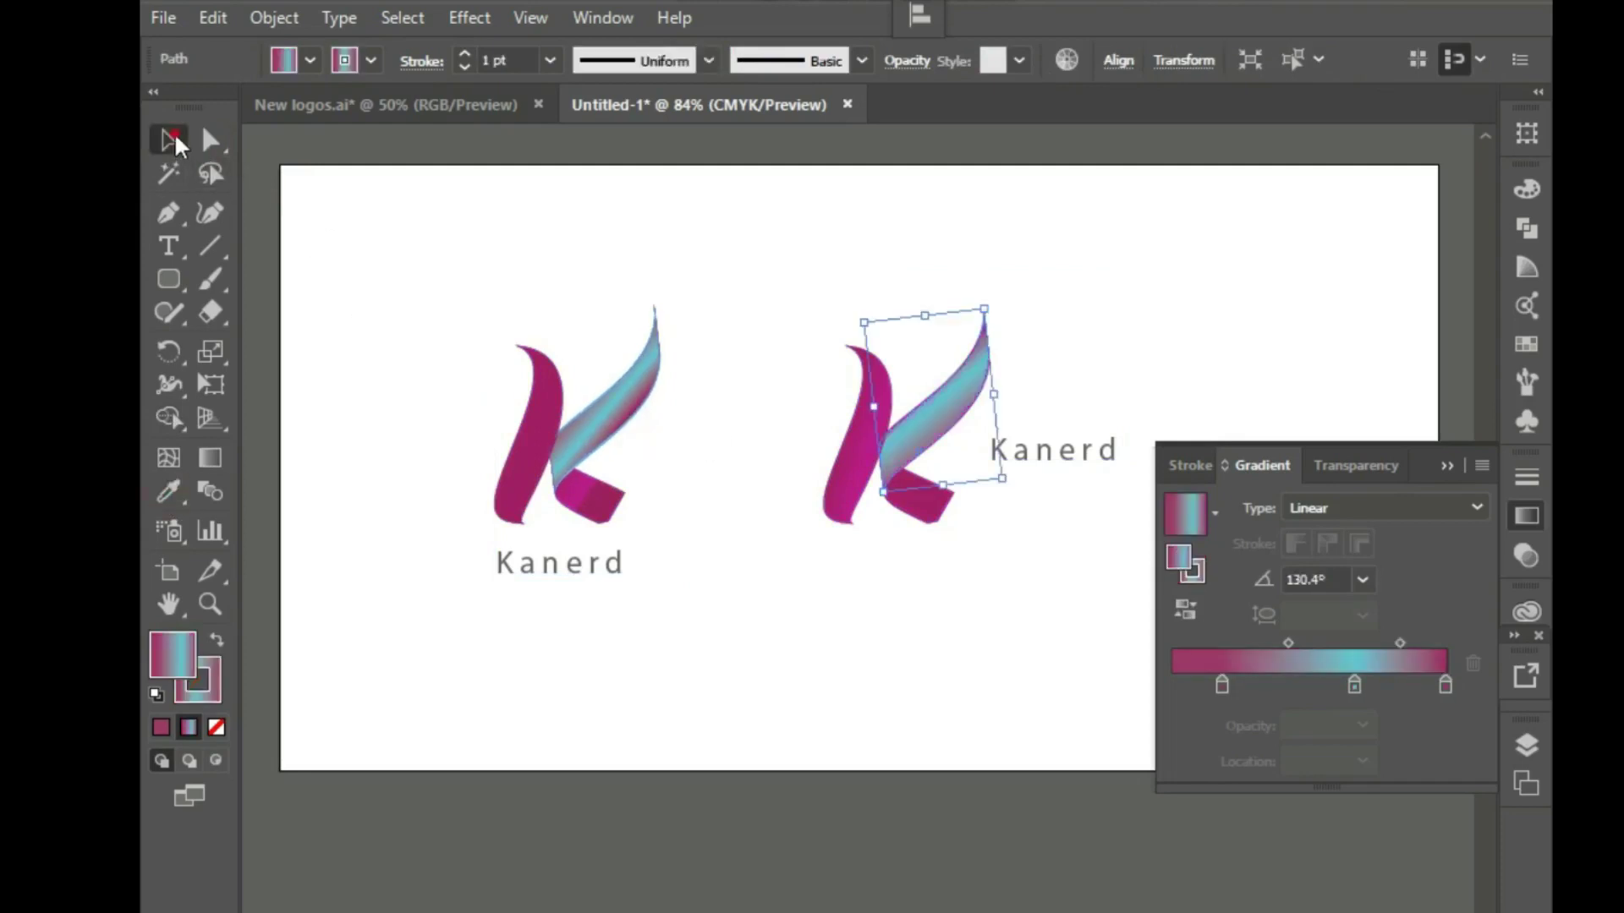
click(712, 279)
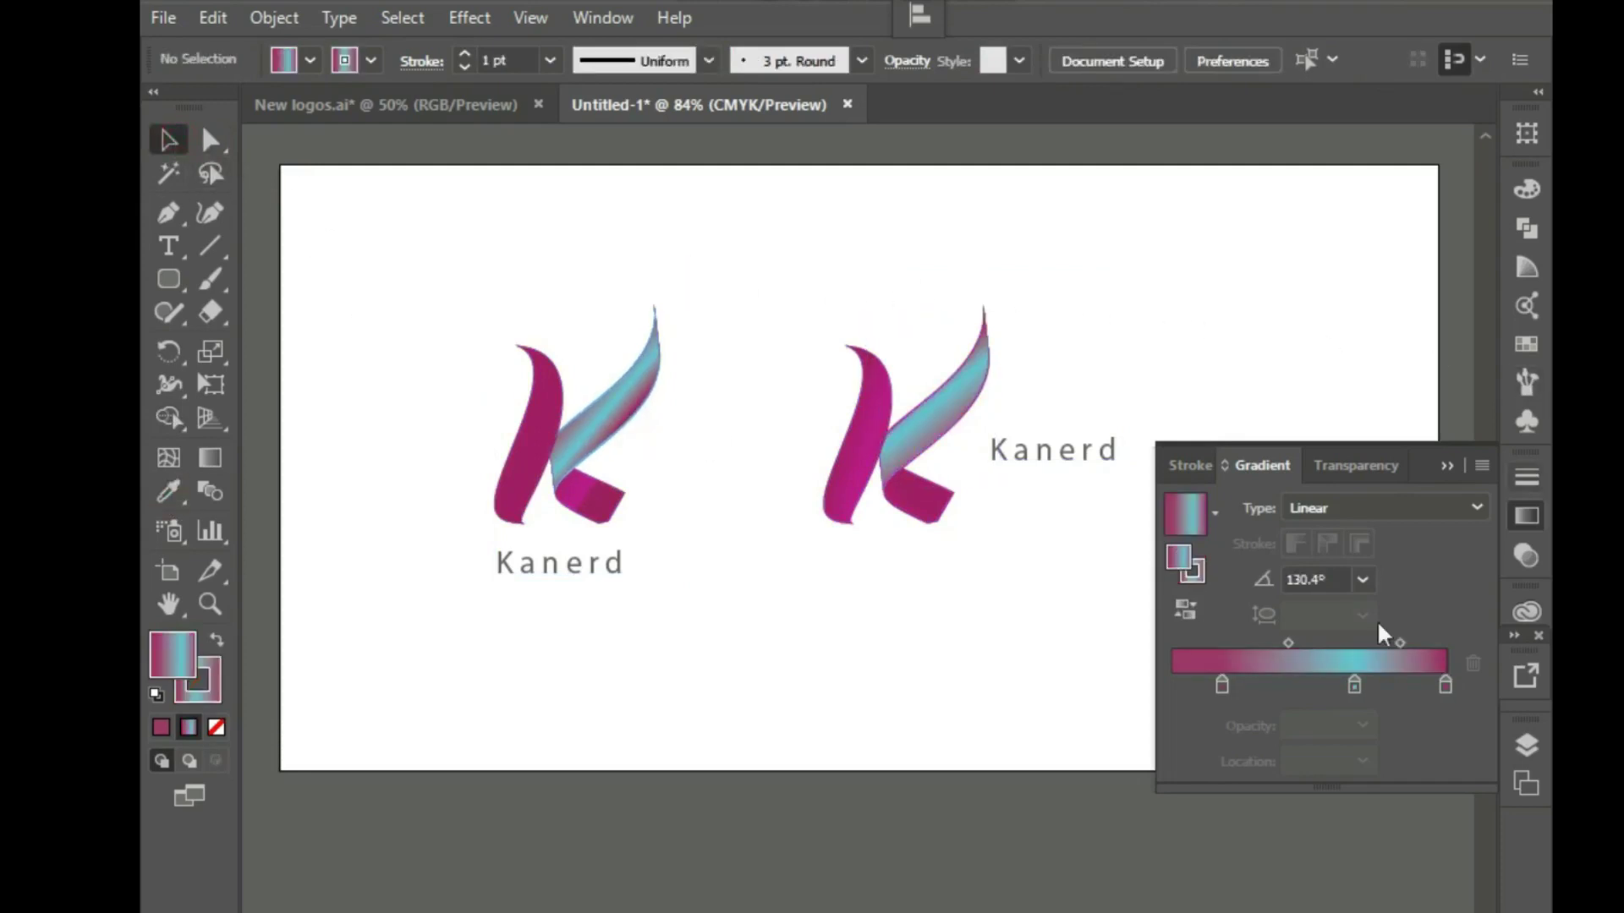
Set the right K's swoosh outline to None
click(201, 693)
click(218, 727)
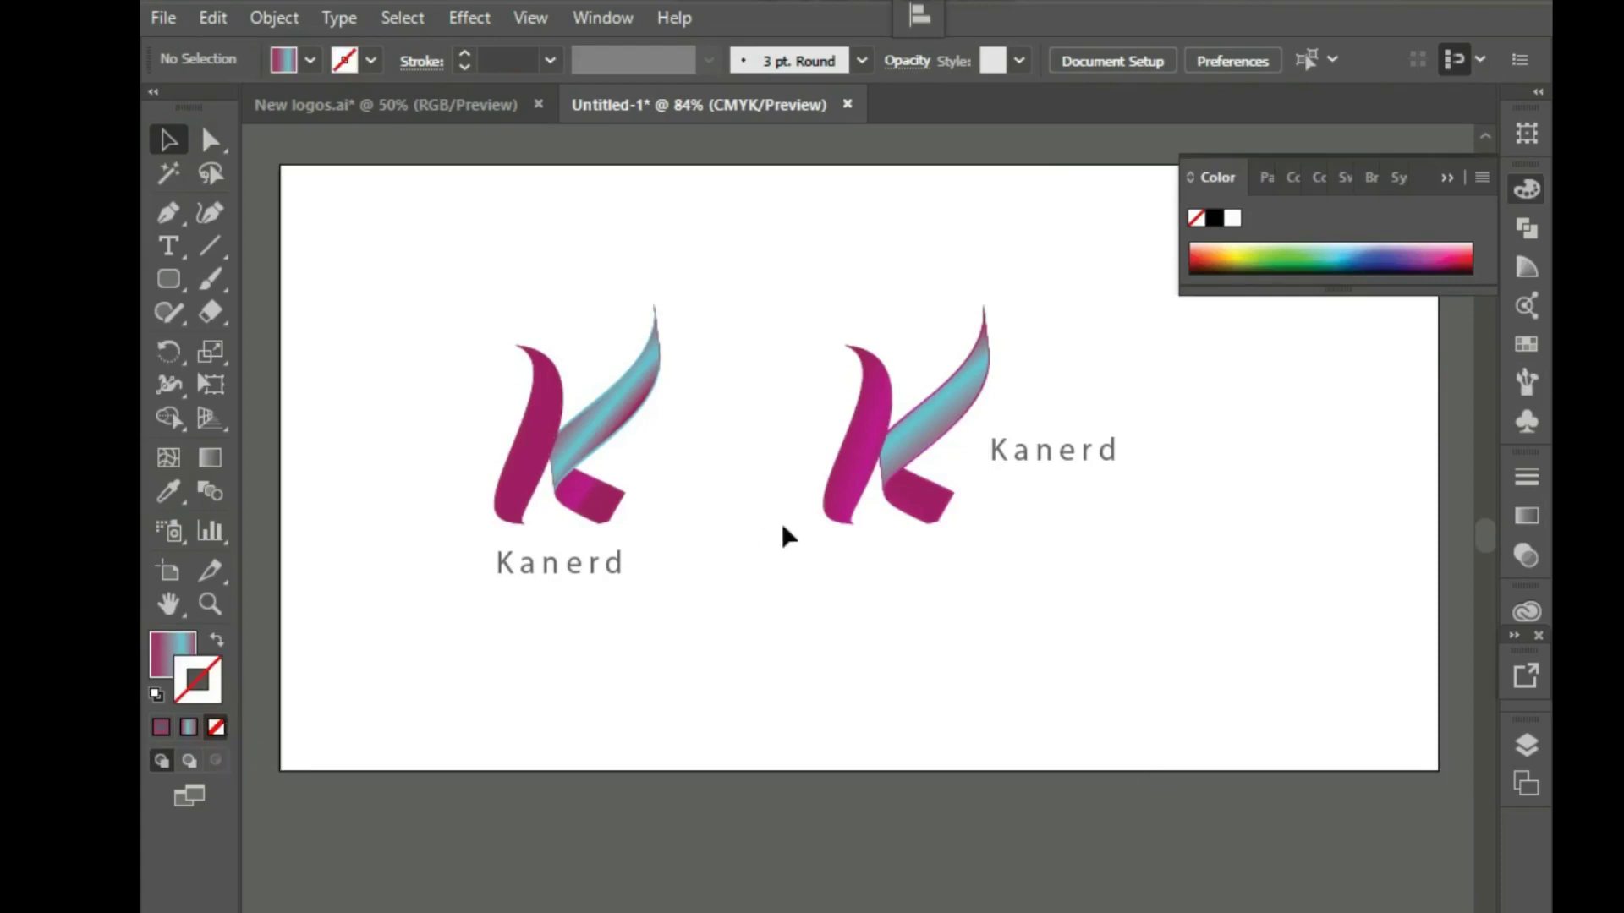
click(938, 414)
click(808, 590)
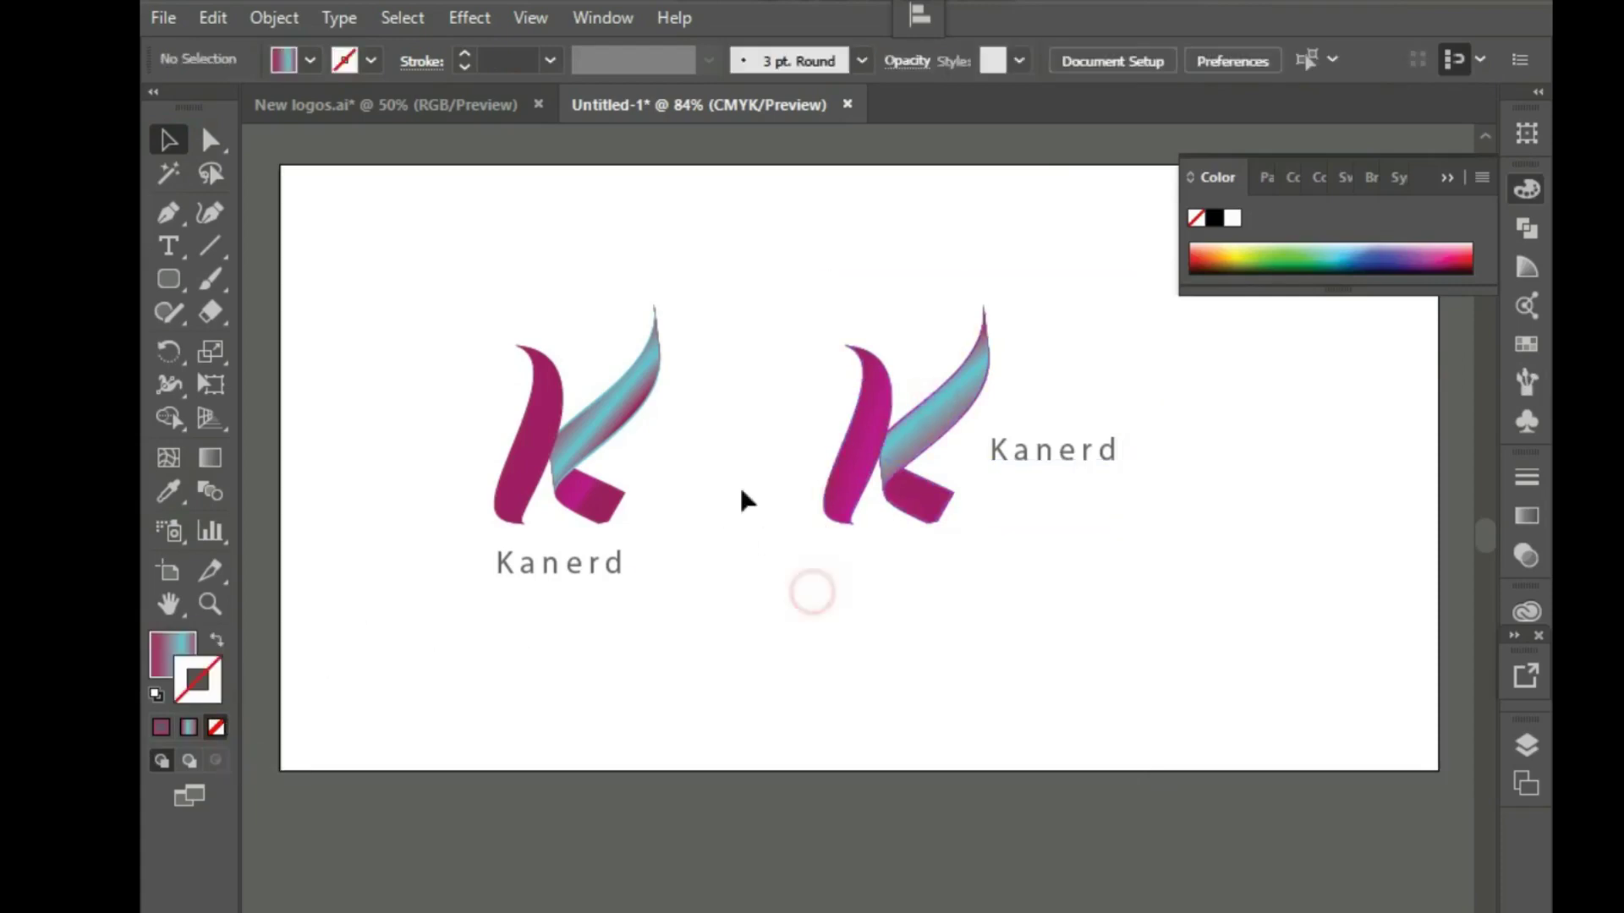
click(212, 139)
click(957, 418)
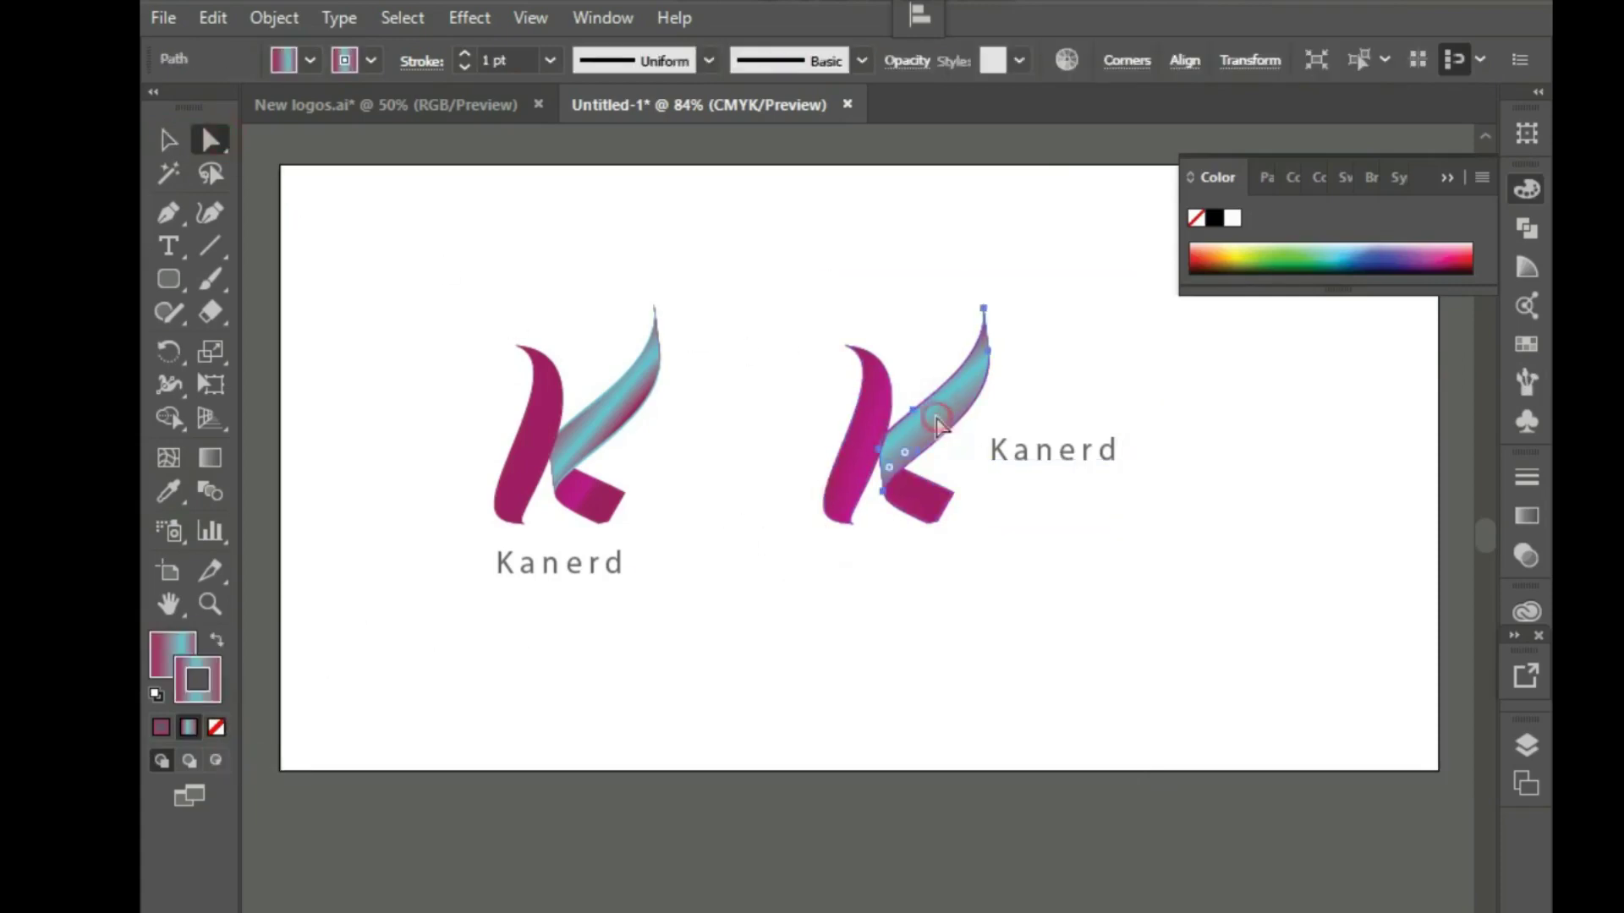
click(218, 728)
click(617, 717)
click(940, 412)
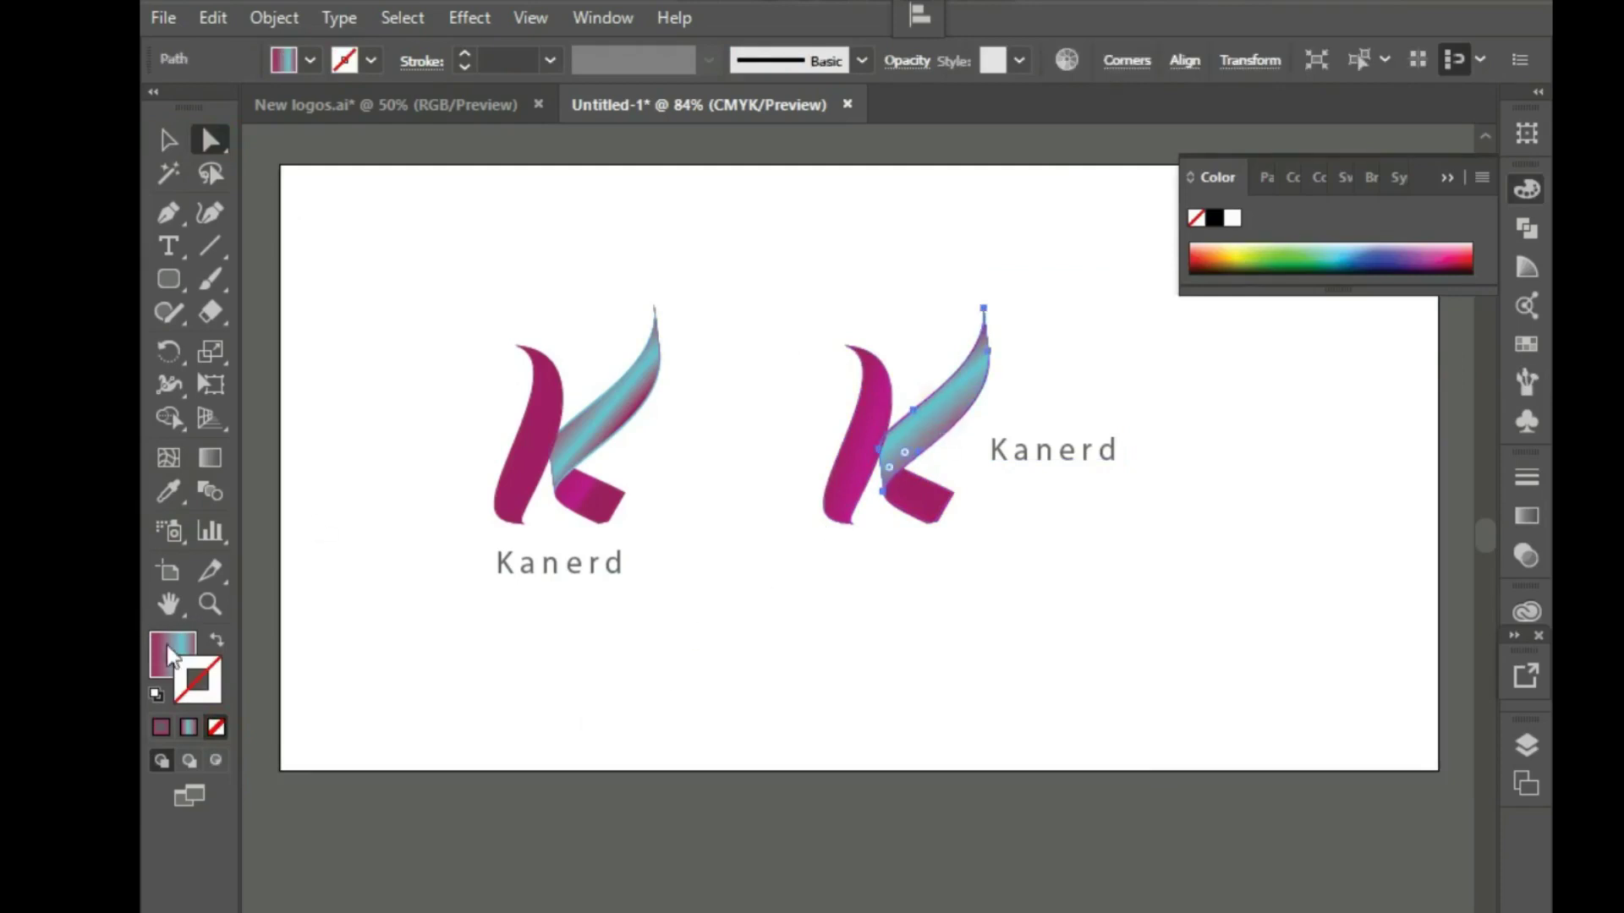
click(167, 649)
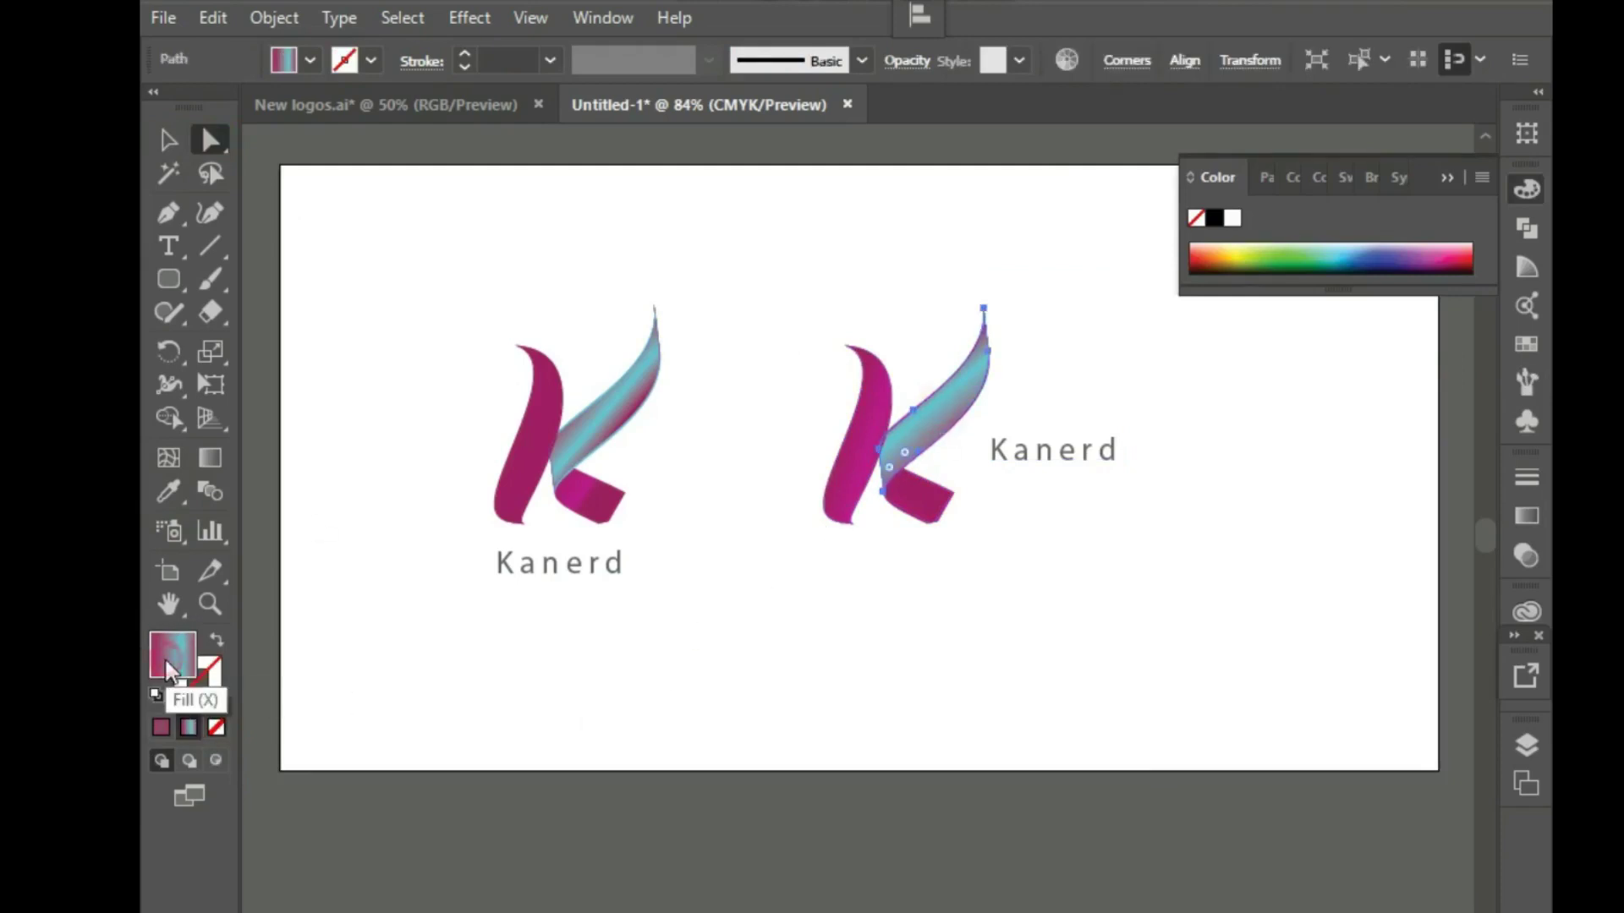
click(801, 310)
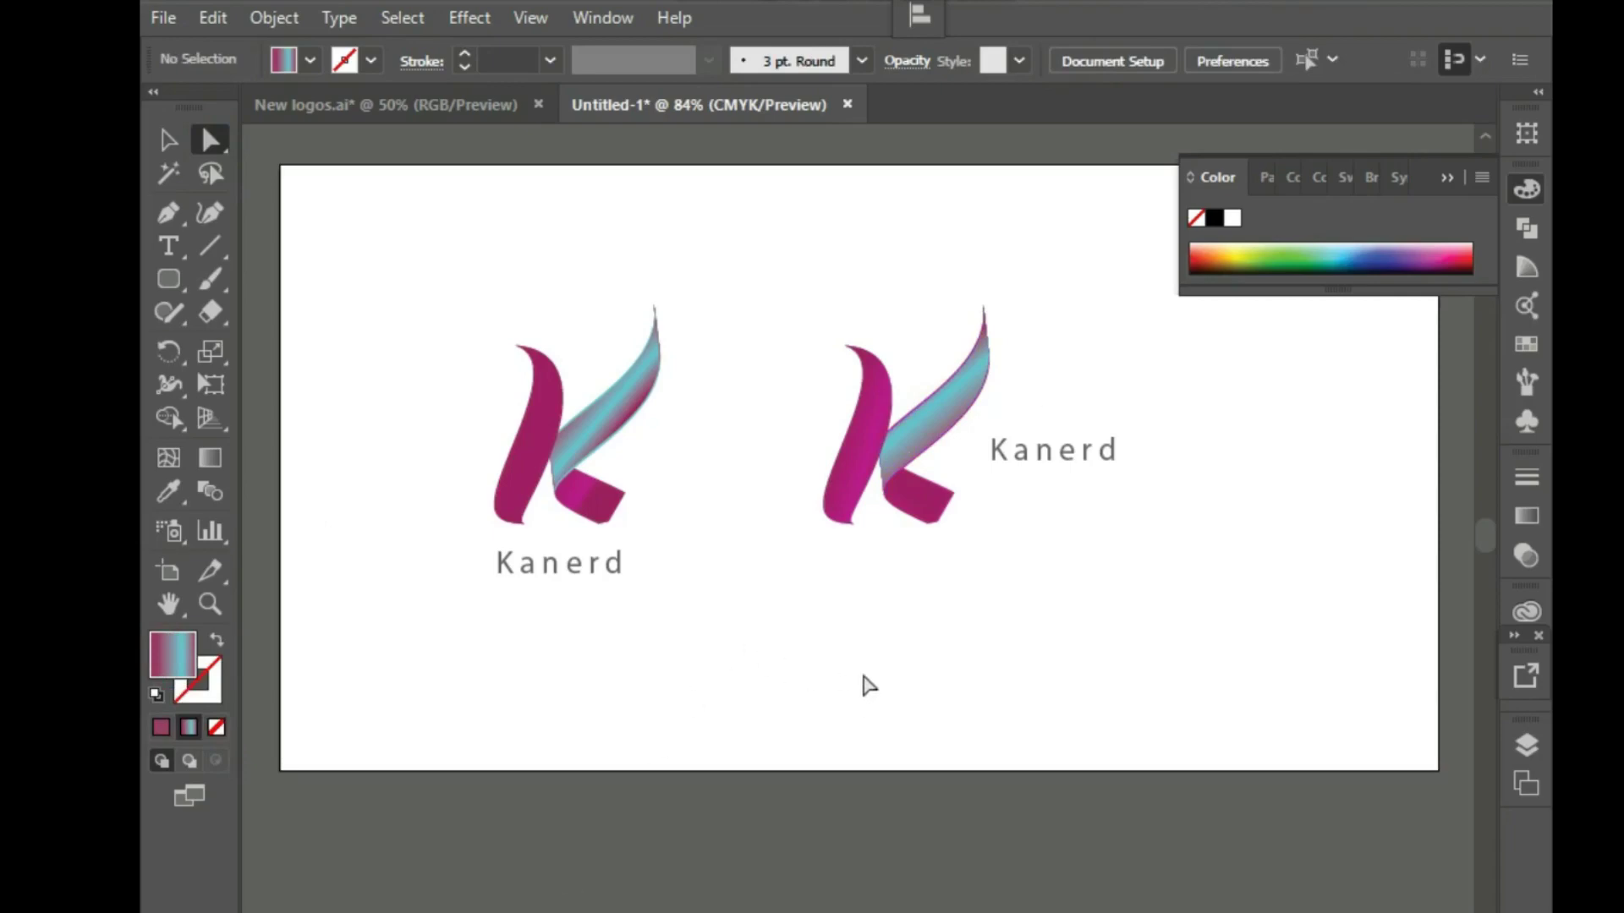
click(935, 416)
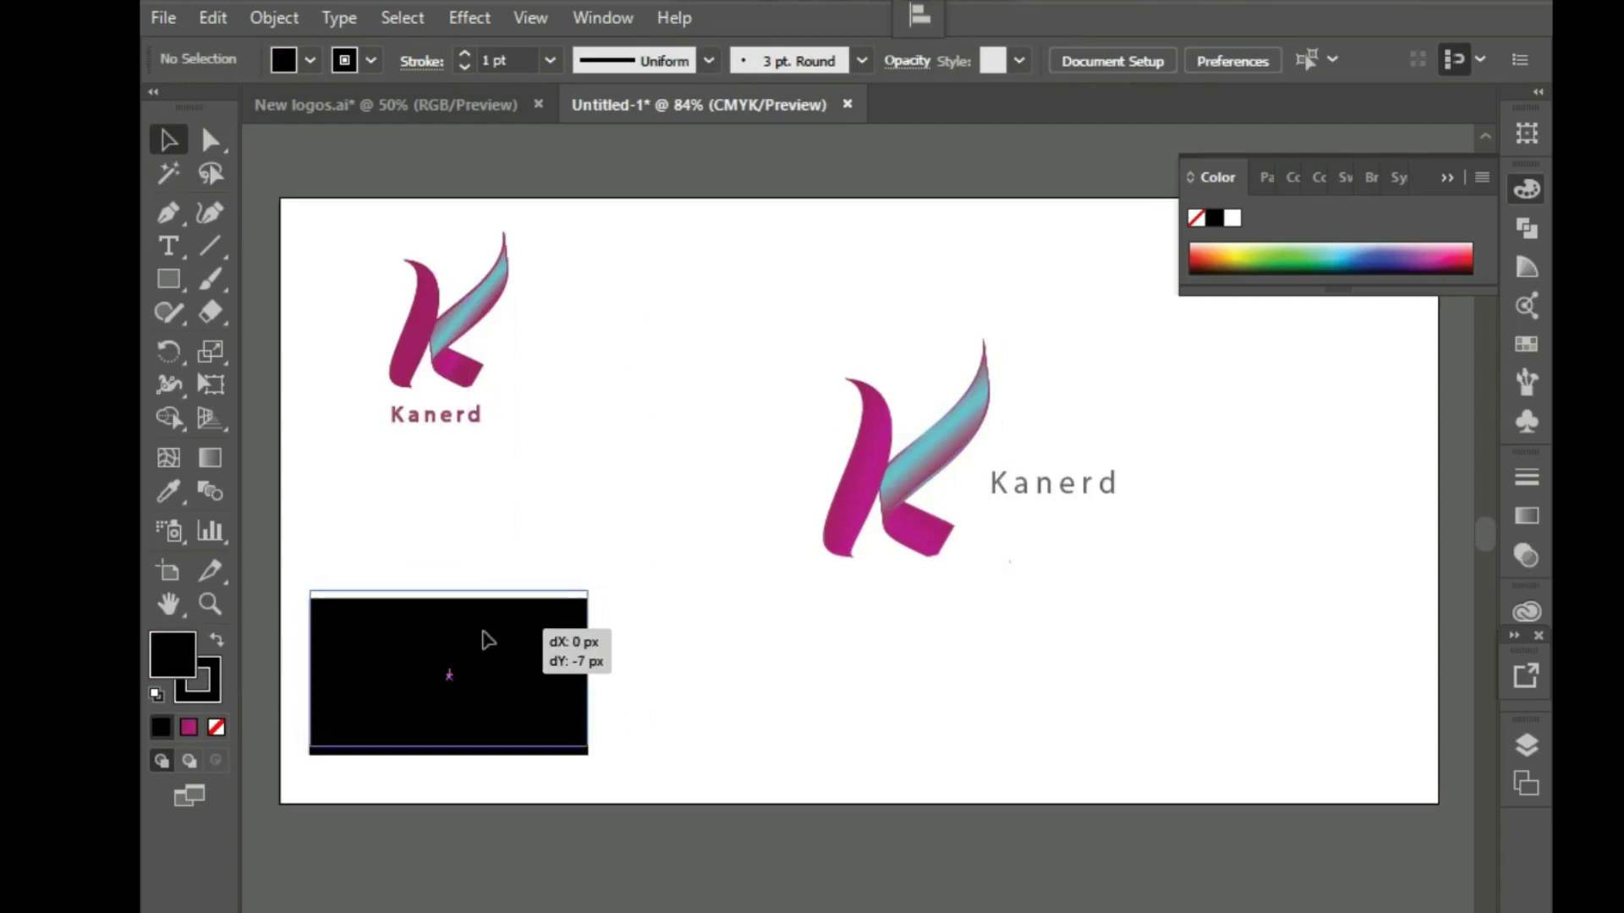
Draw a black rectangle at the lower left and drop a copy of the small K logo on it
drag(454, 663, 500, 652)
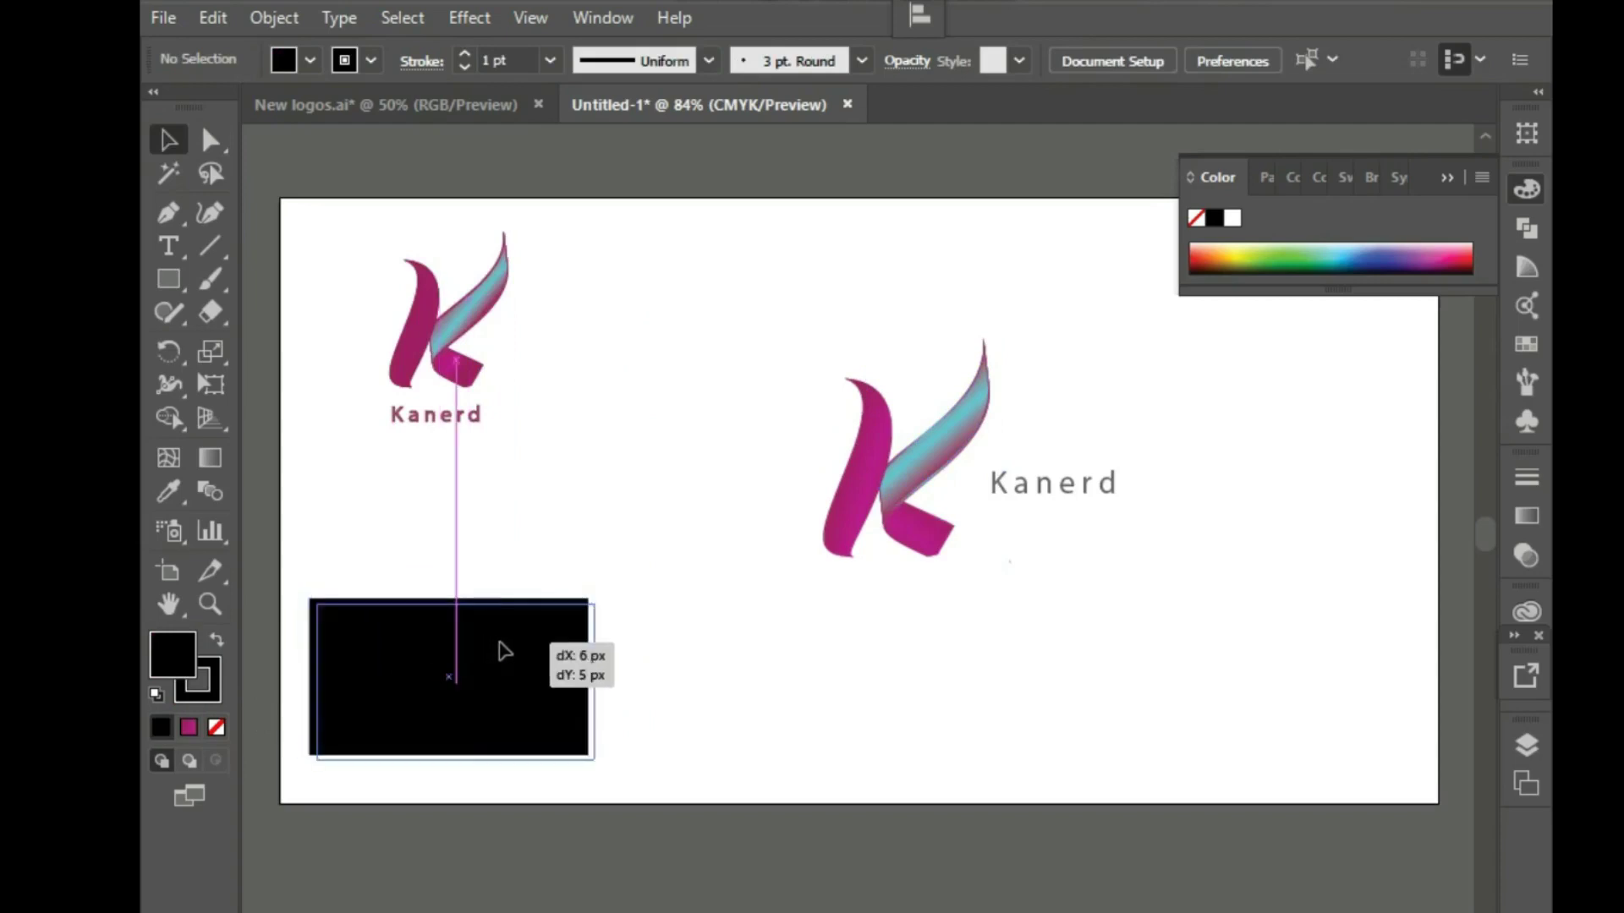
click(583, 490)
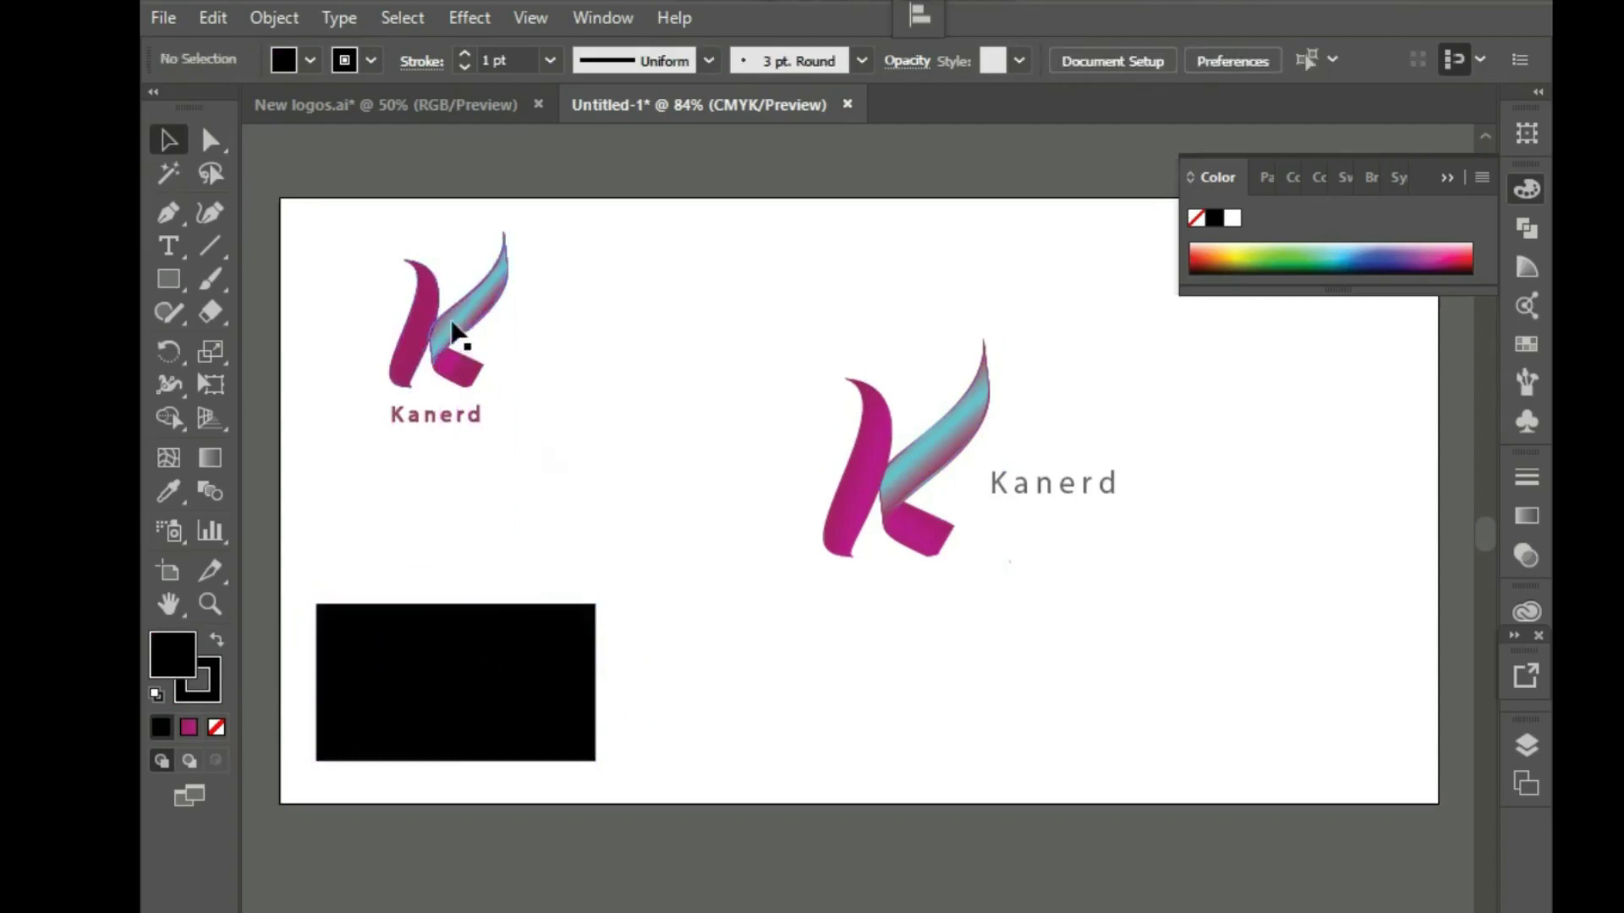
drag(454, 332, 455, 640)
click(616, 501)
Make the black rectangle taller, send it behind the K logo, and centre the logo
click(544, 671)
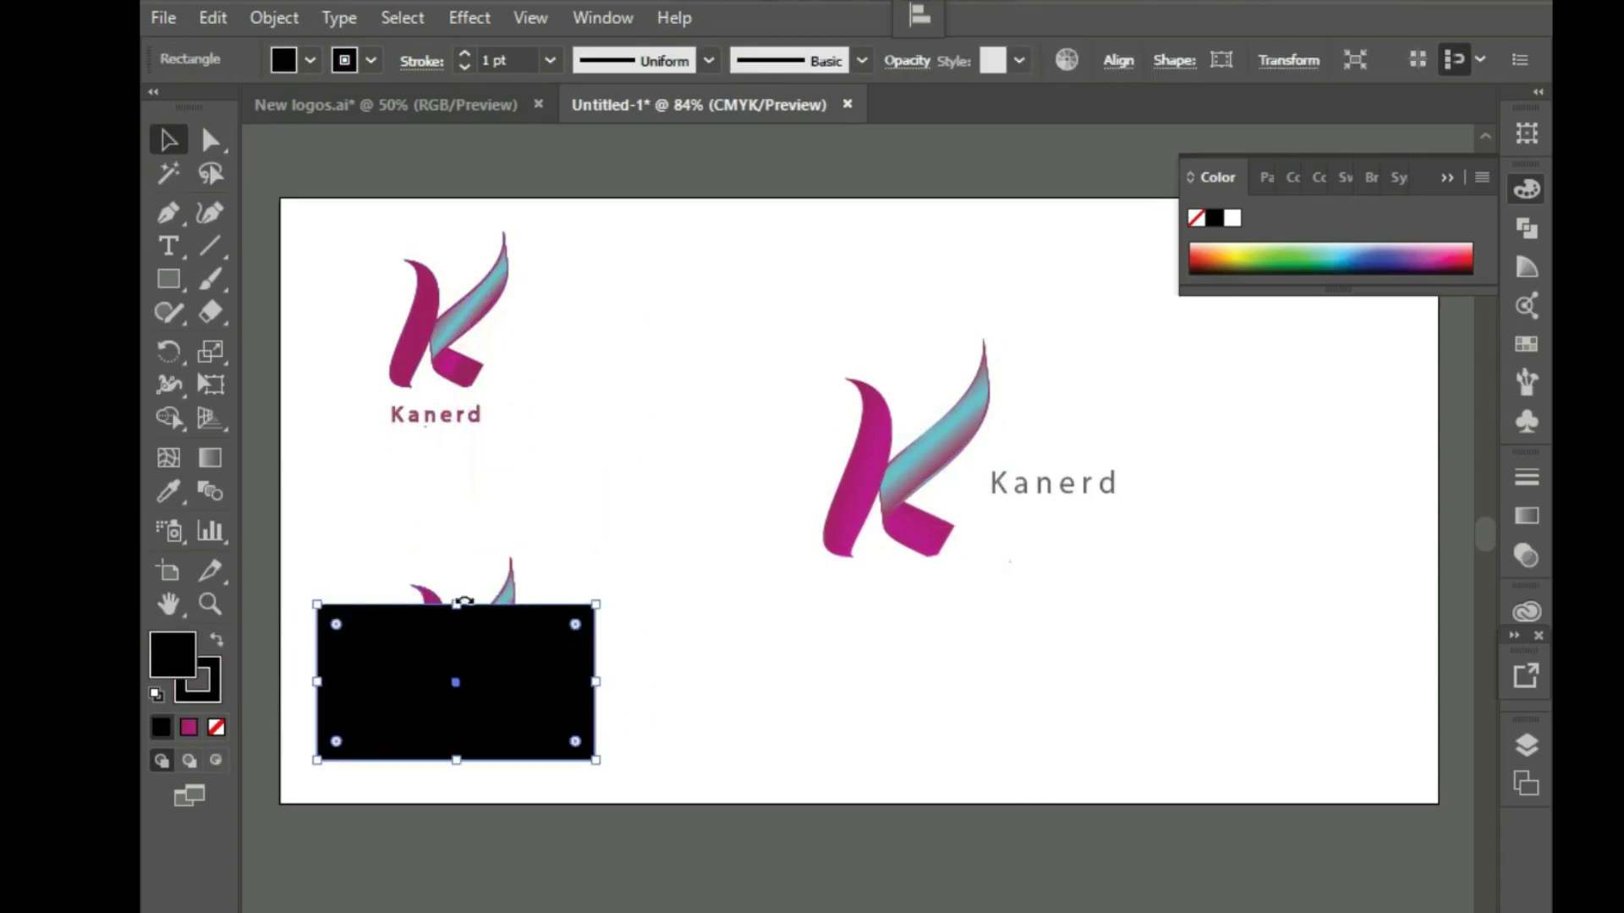
drag(457, 604, 456, 563)
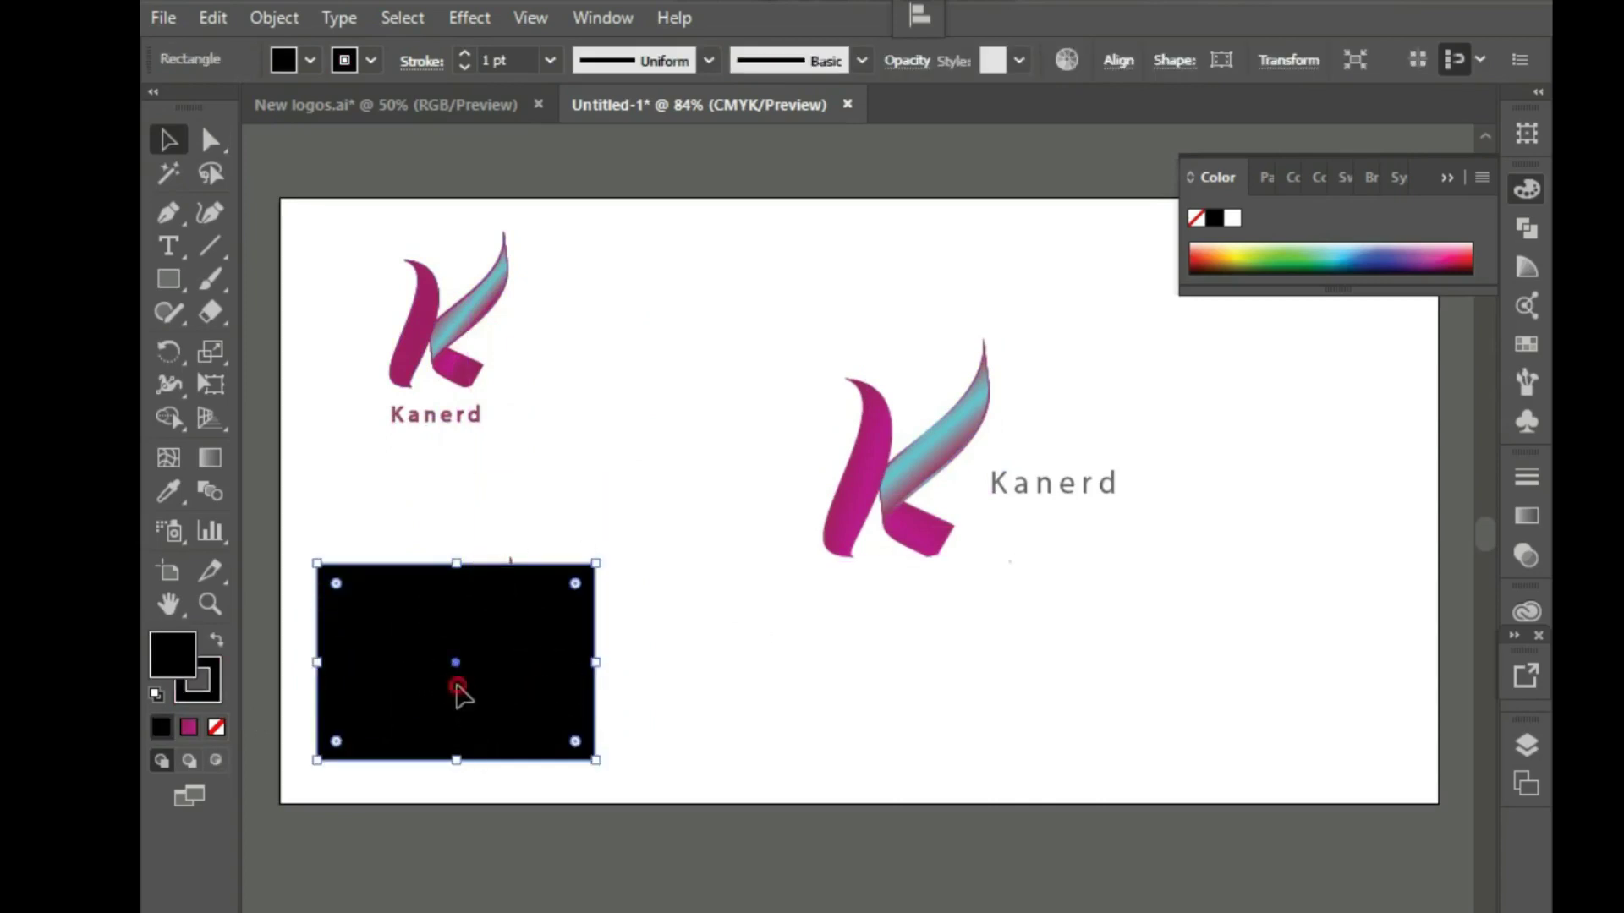
drag(456, 689, 457, 676)
click(751, 727)
click(507, 638)
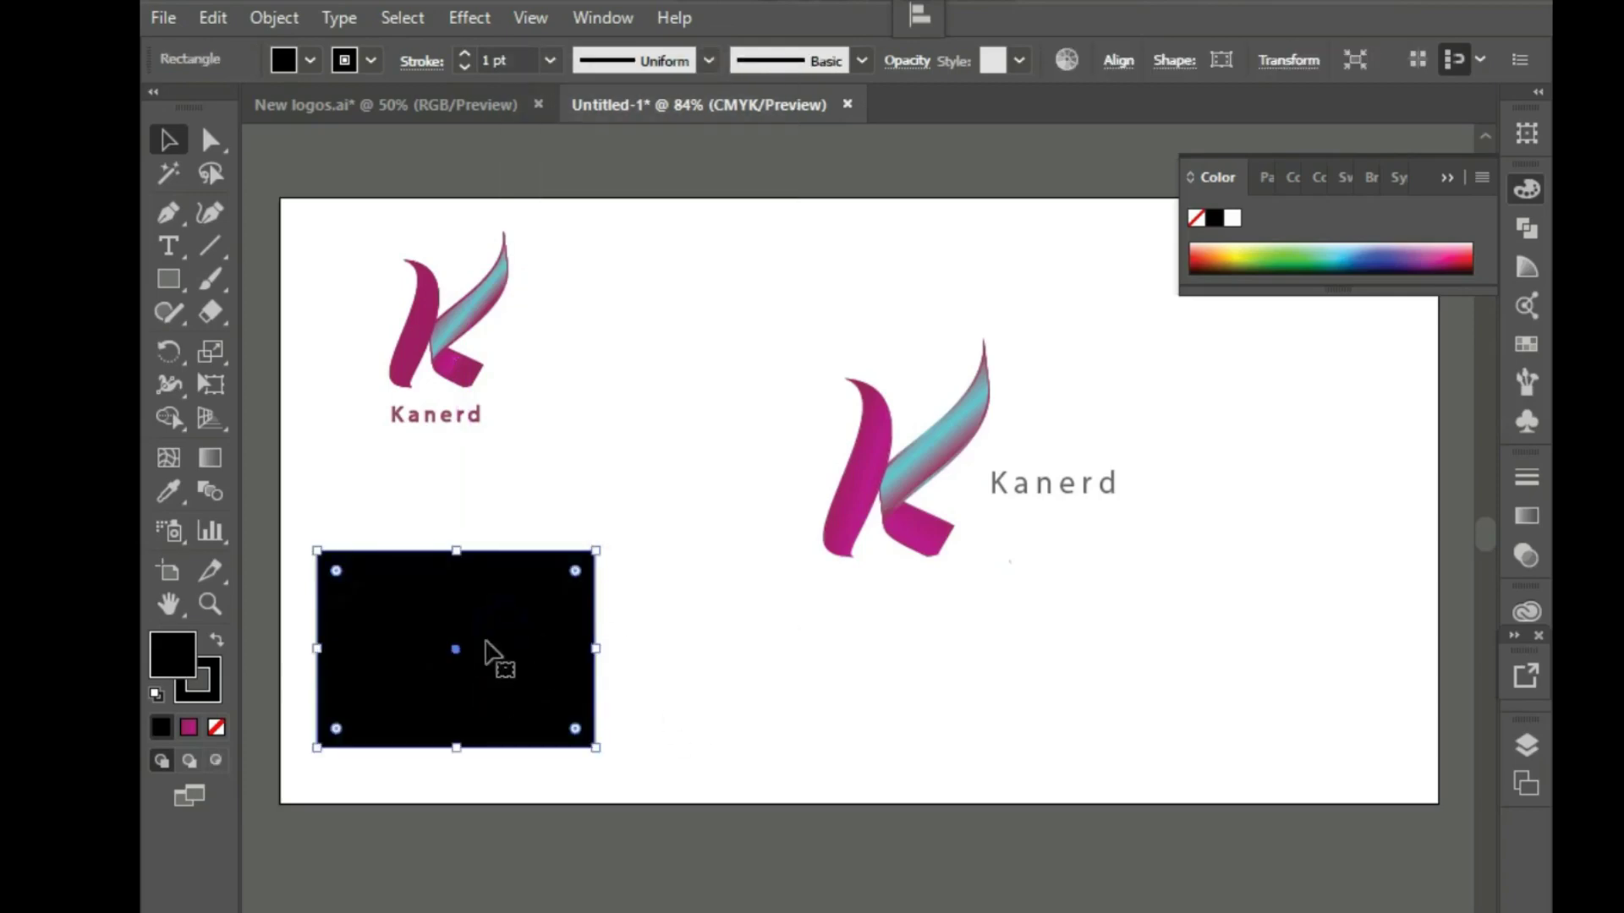
right_click(500, 652)
click(971, 596)
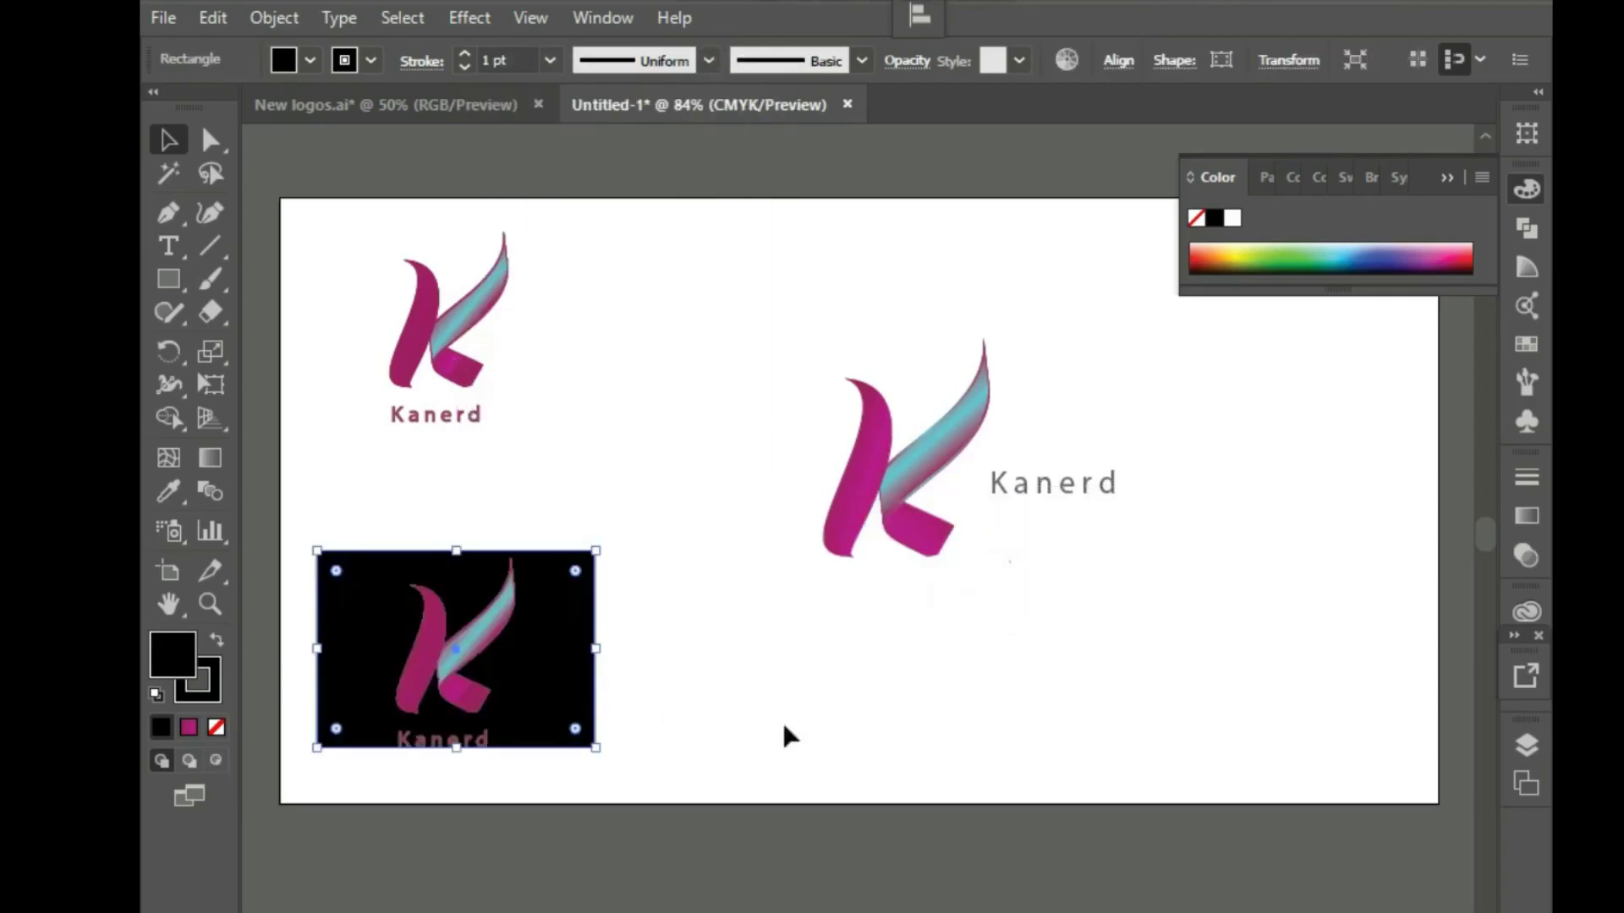
drag(484, 659, 496, 656)
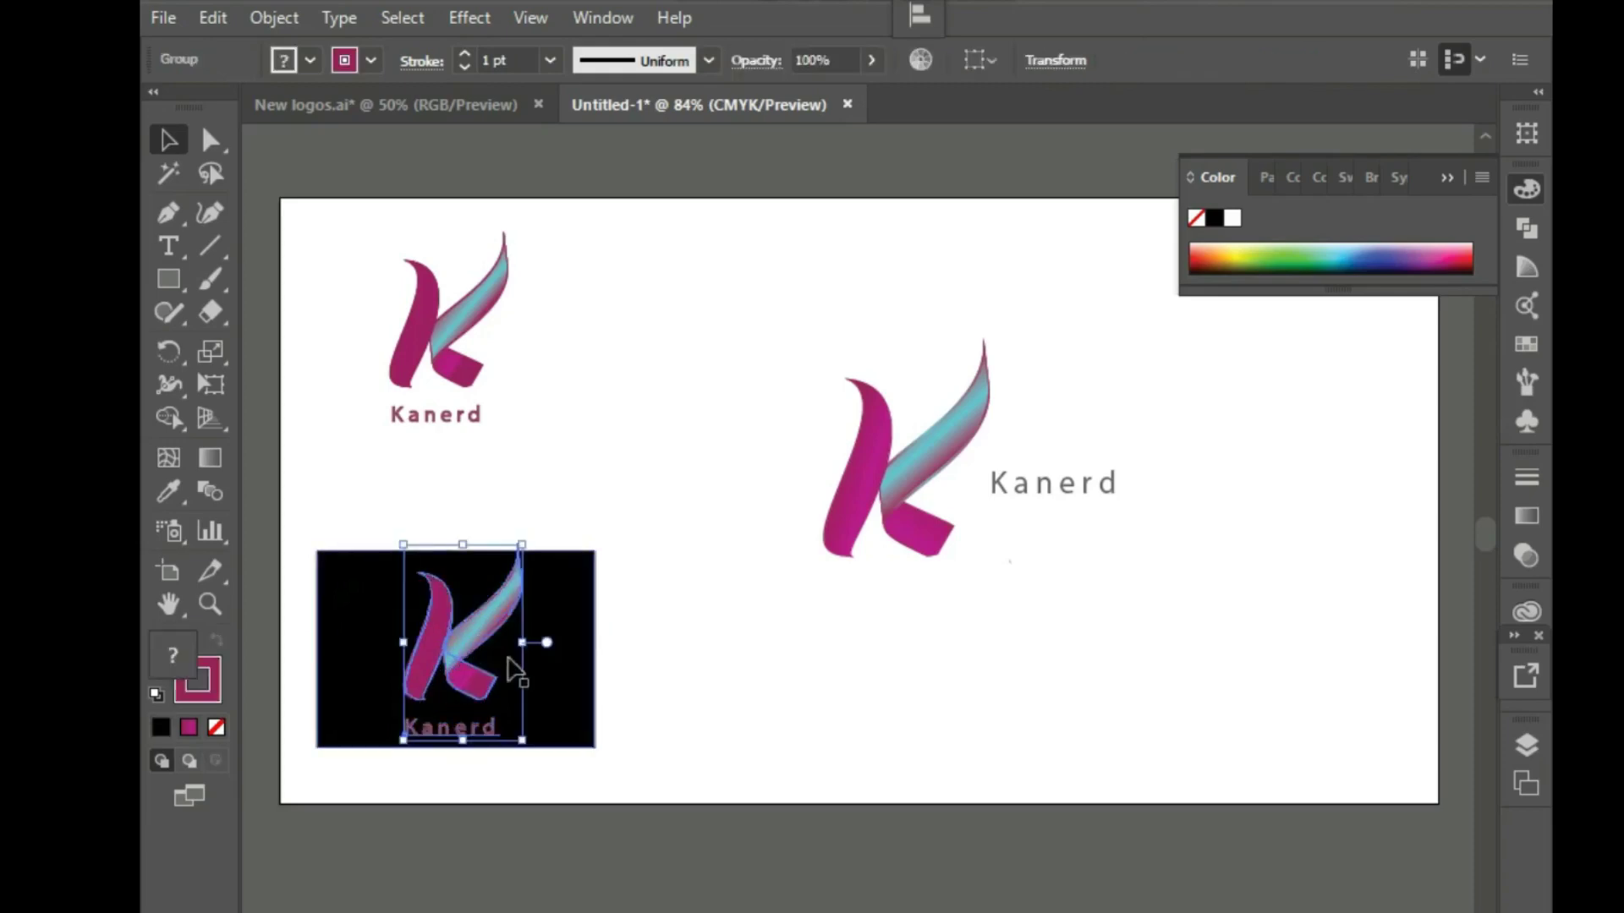
Make the K logo on the black box white with no outline
click(1232, 218)
click(657, 401)
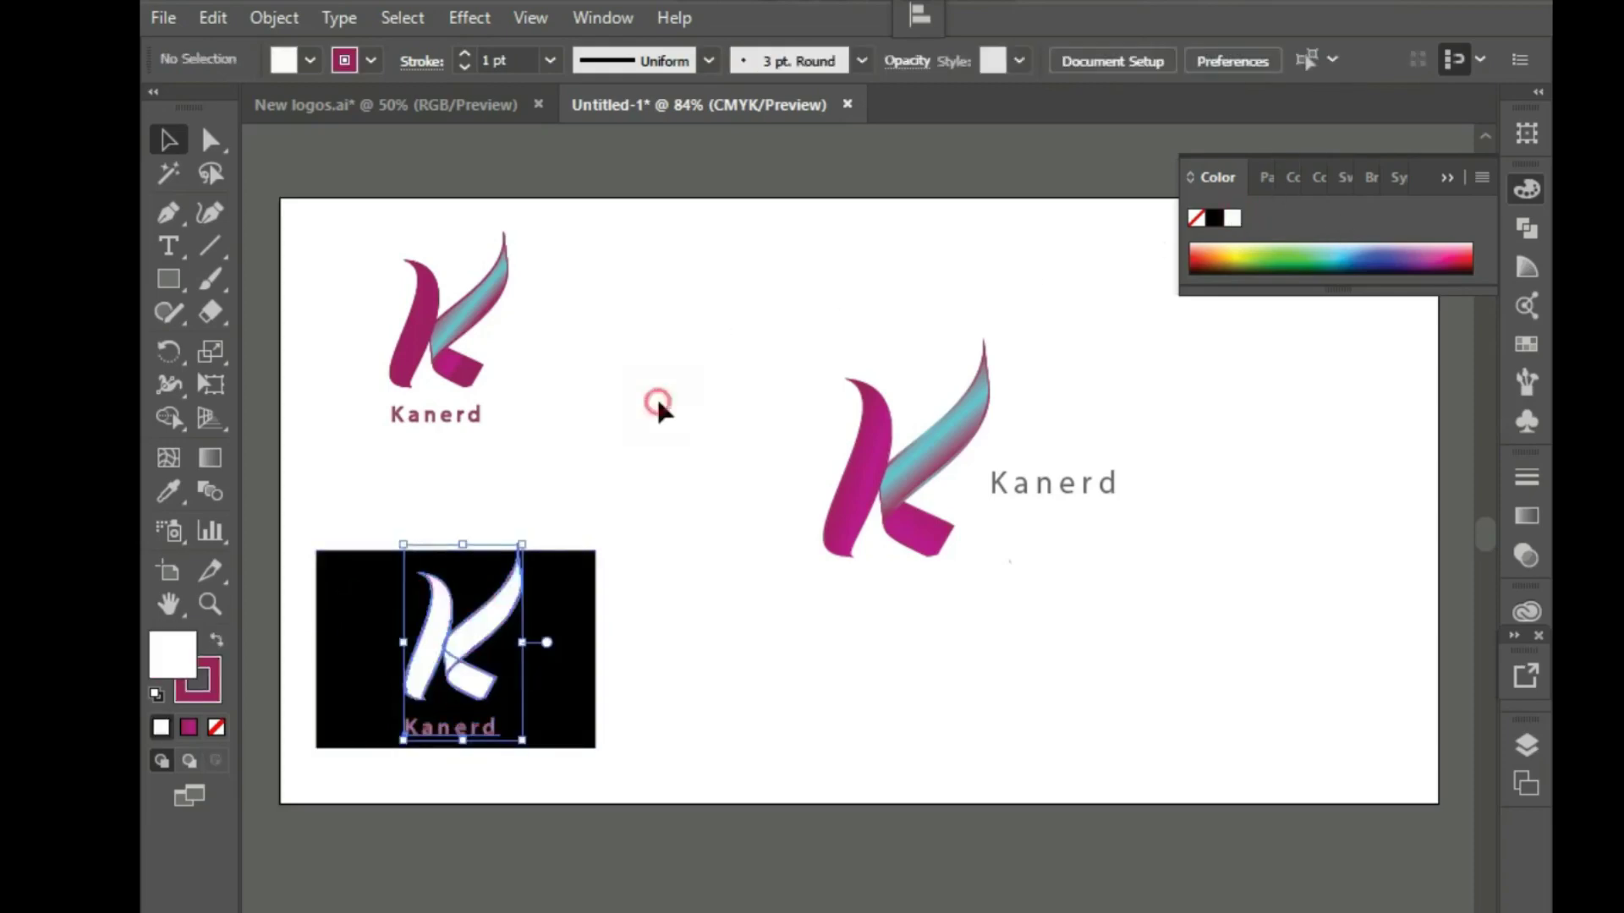
click(465, 651)
click(193, 695)
click(217, 727)
click(920, 687)
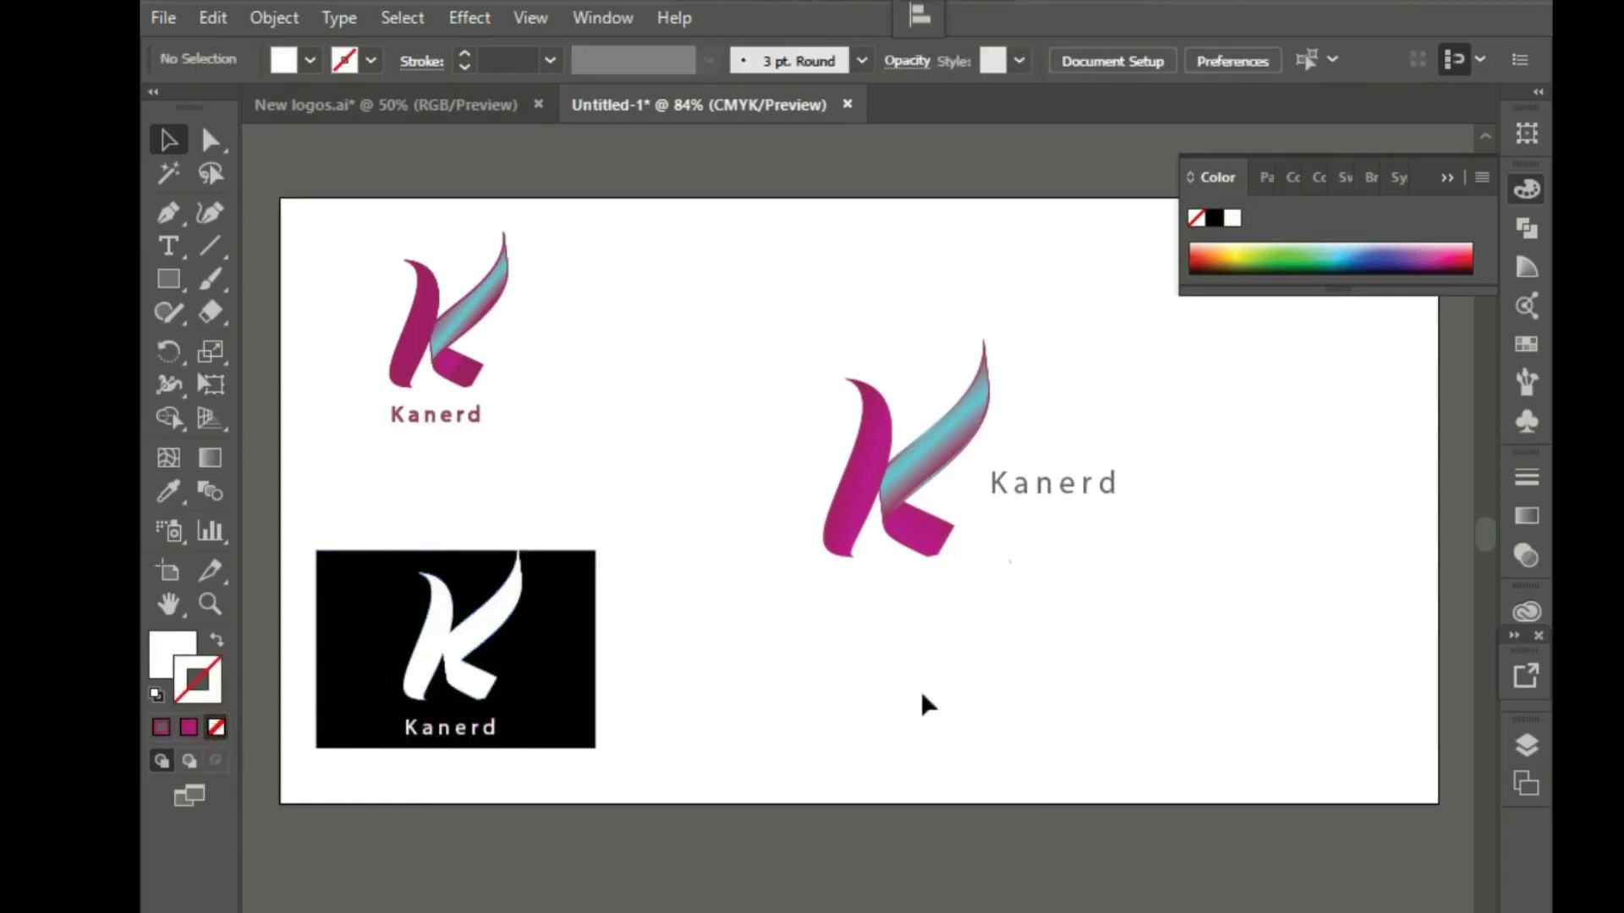
scroll(879, 702, up, 1)
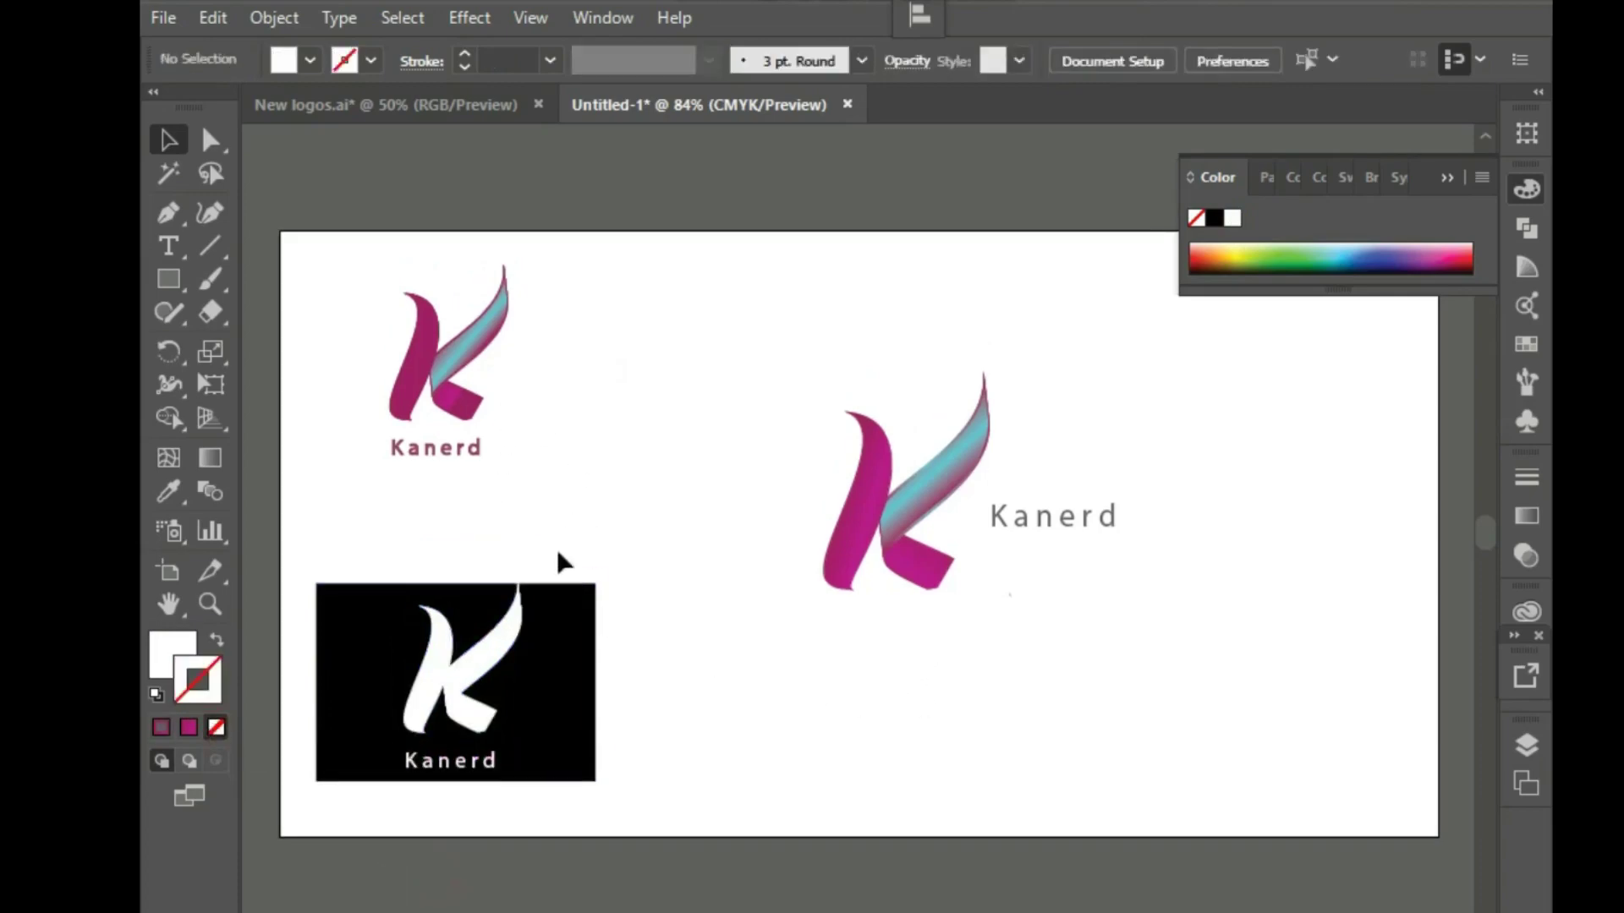
Move the black-box logo further down and the small K logo up slightly
click(506, 756)
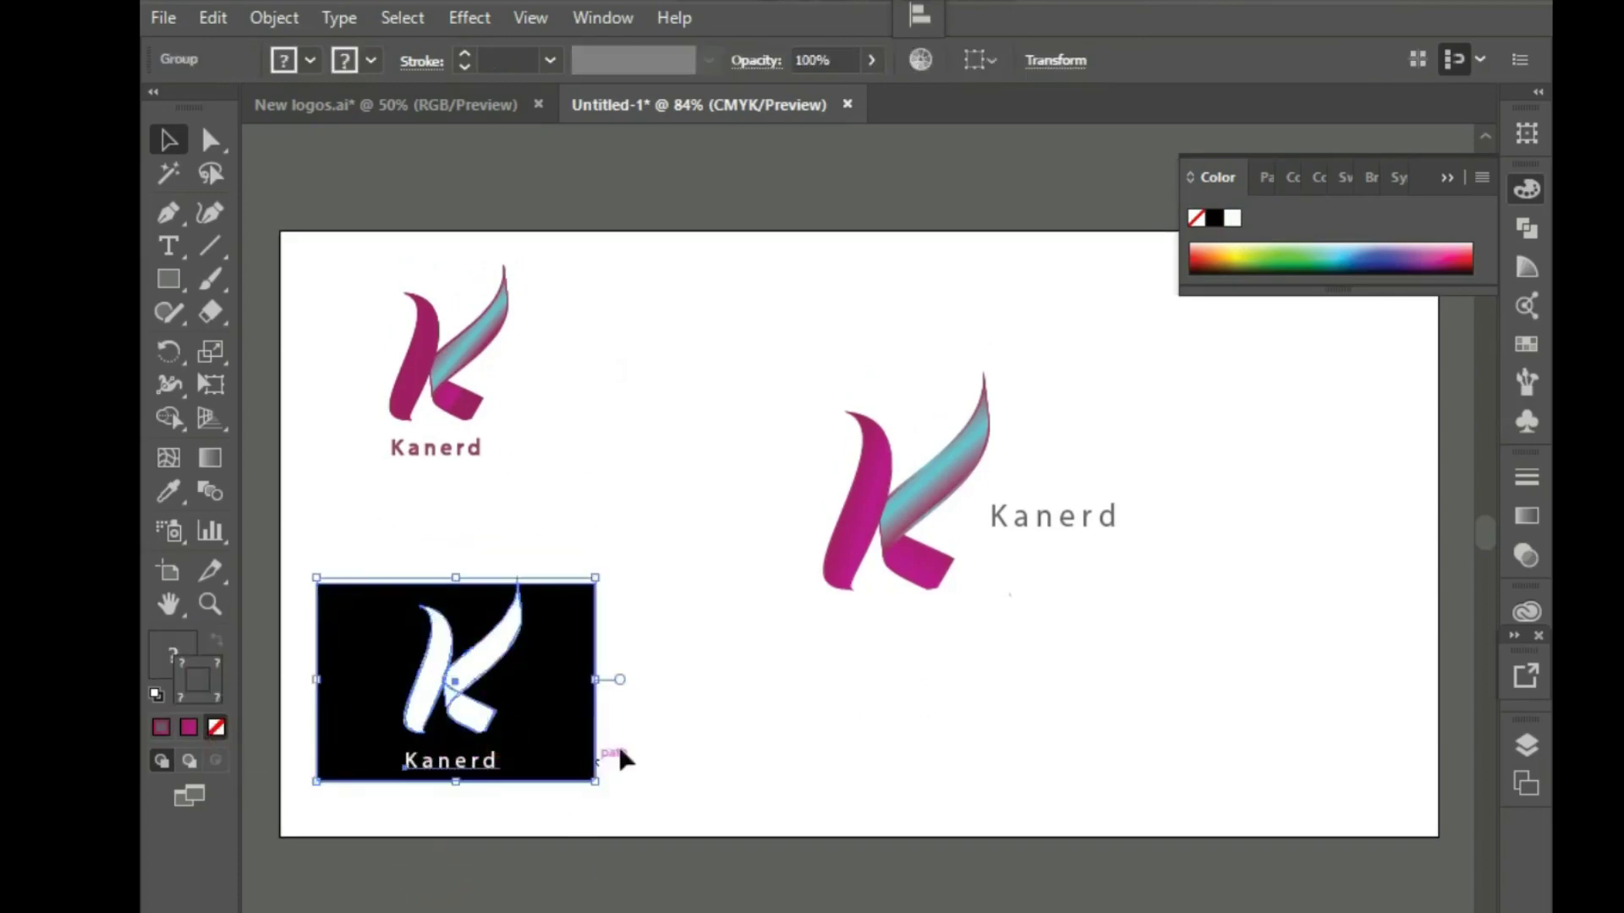
click(668, 702)
drag(470, 621, 471, 646)
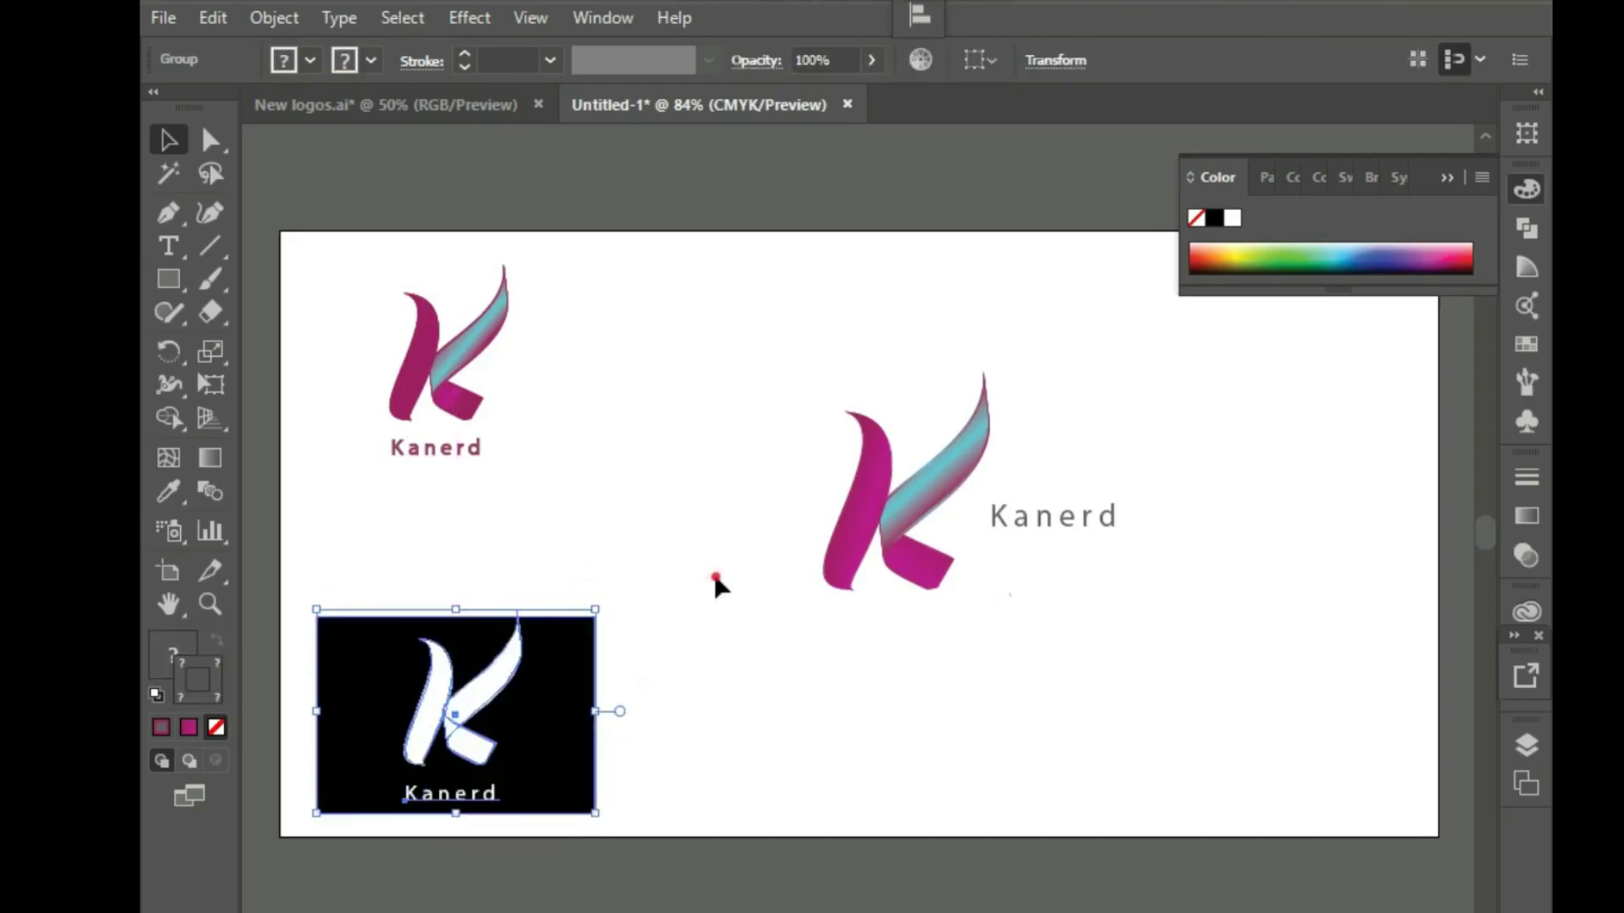
click(714, 581)
drag(478, 351, 476, 323)
click(380, 387)
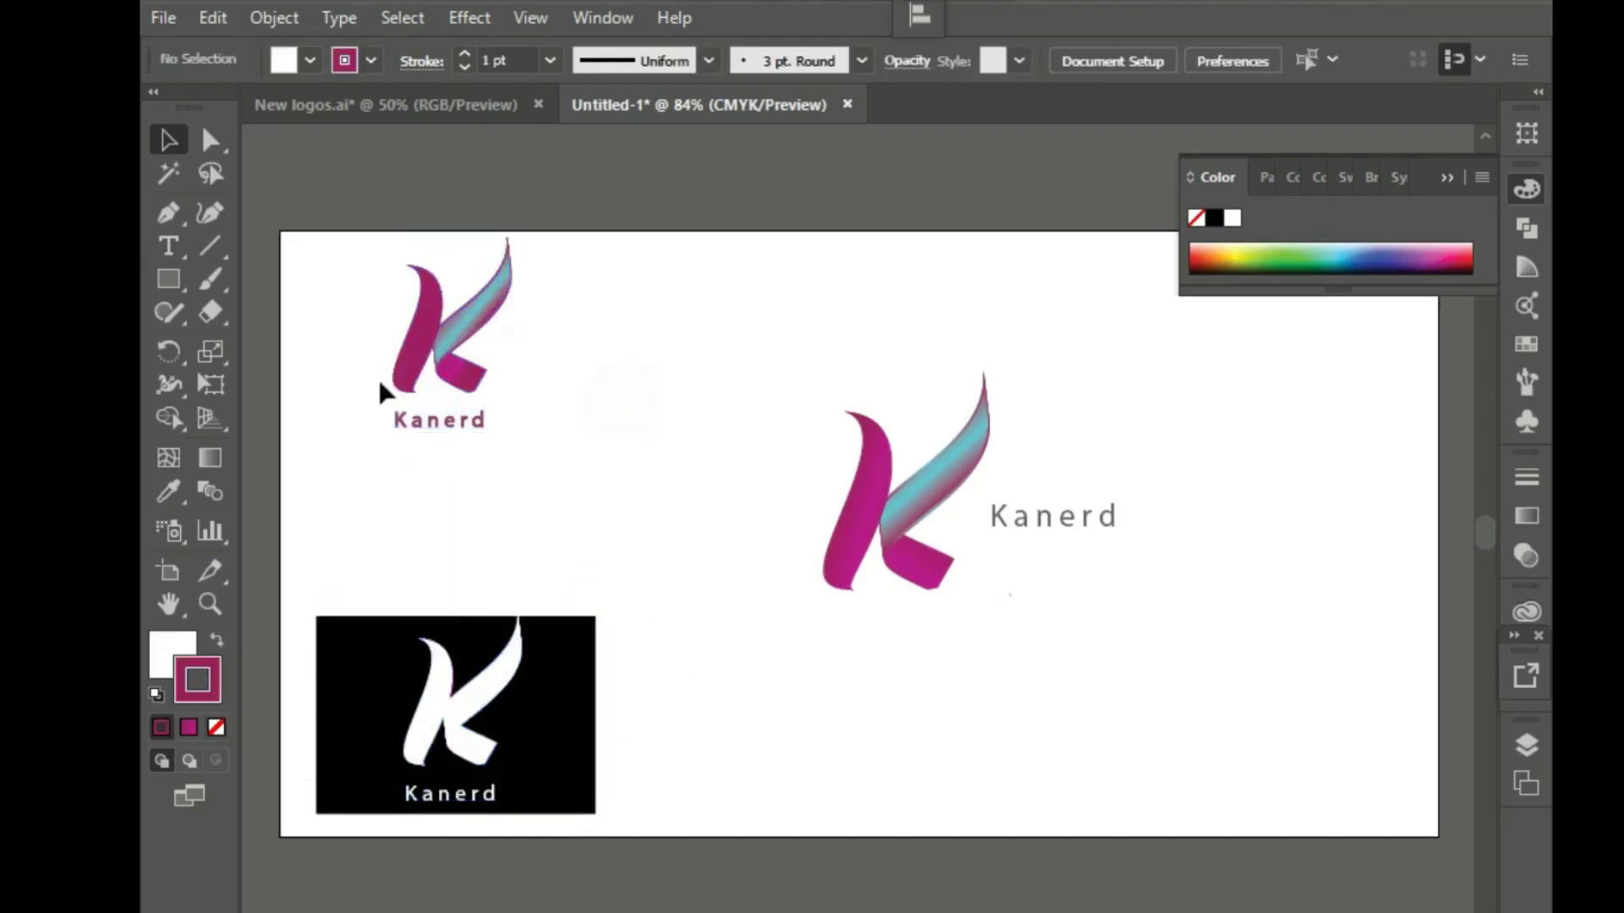
drag(355, 239, 579, 423)
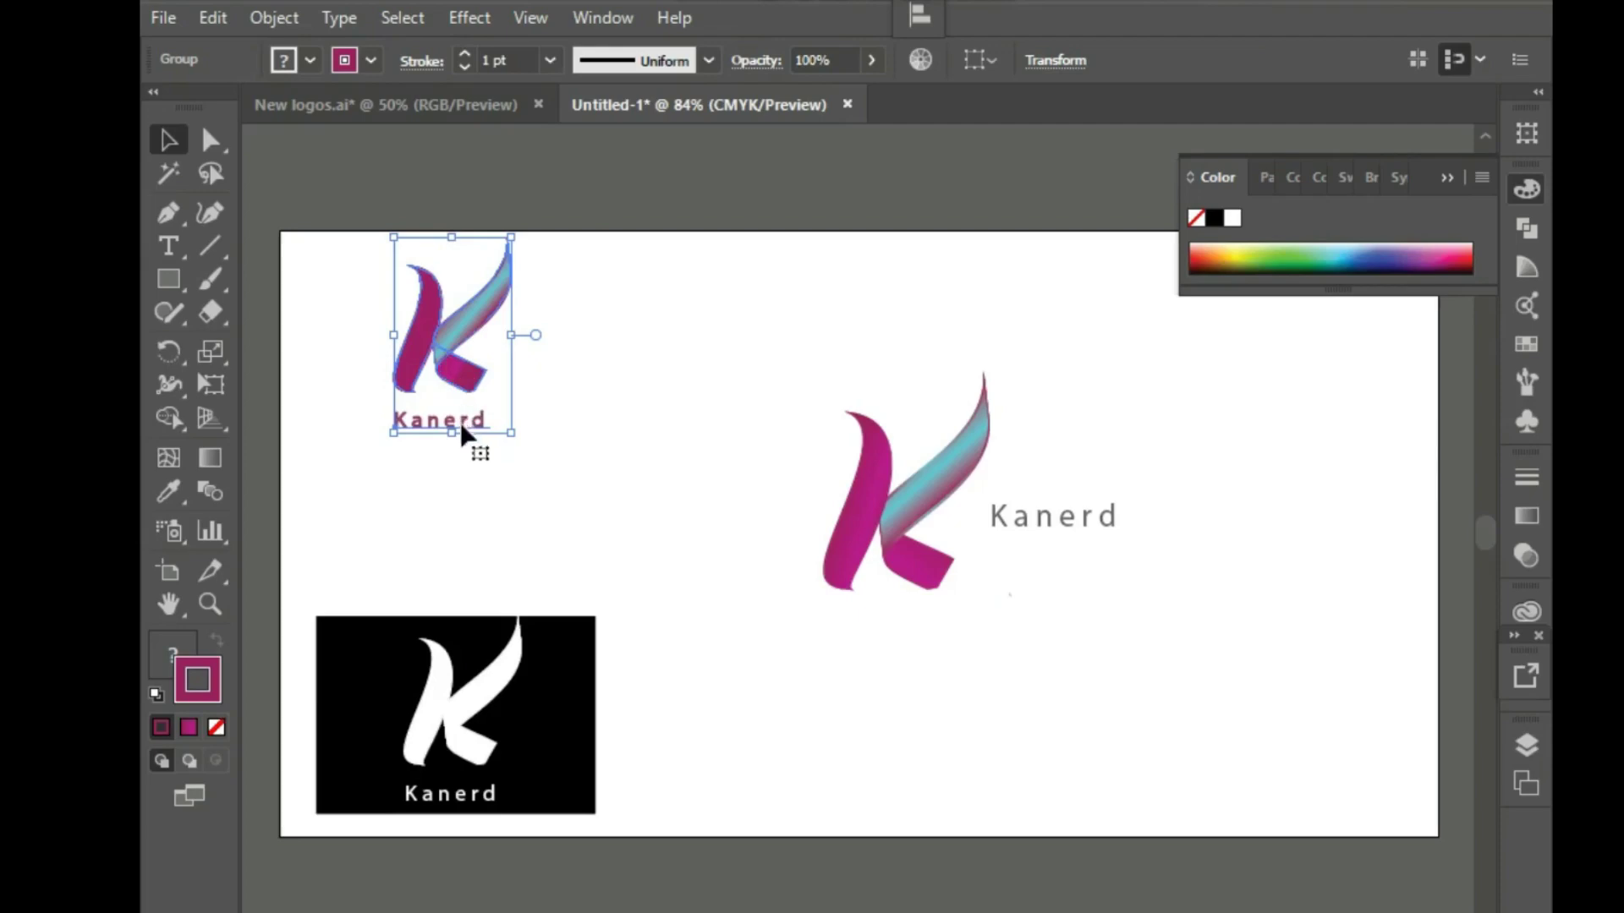
Place a copy of the small logo below it, filled black with a white outline
click(455, 461)
click(457, 360)
drag(457, 380, 447, 562)
click(1215, 219)
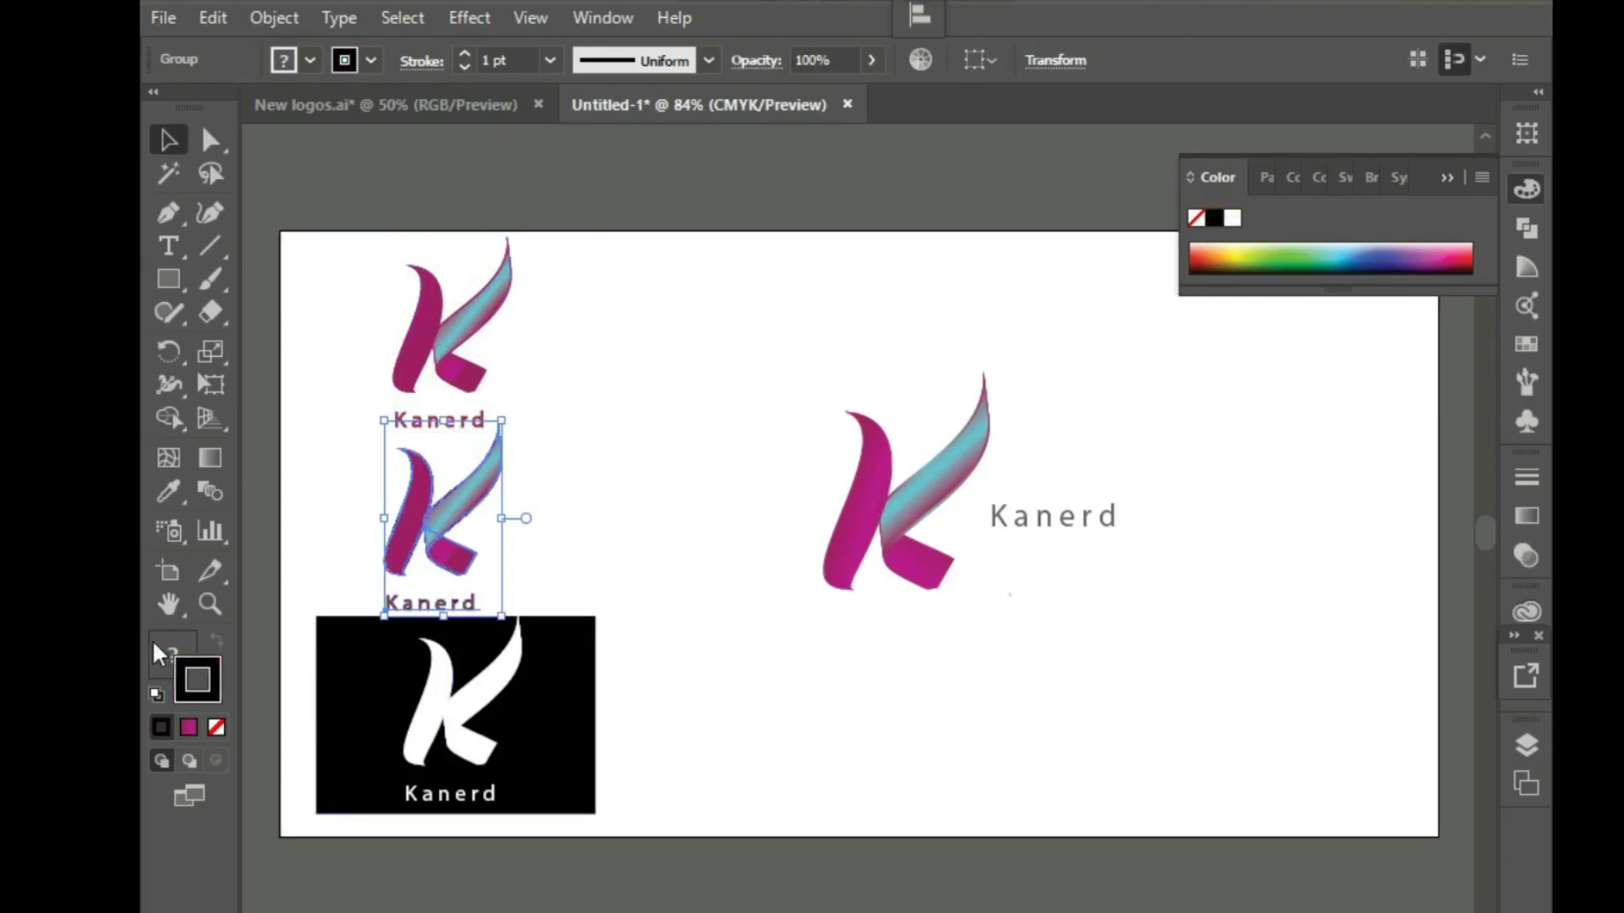
click(1216, 219)
click(672, 432)
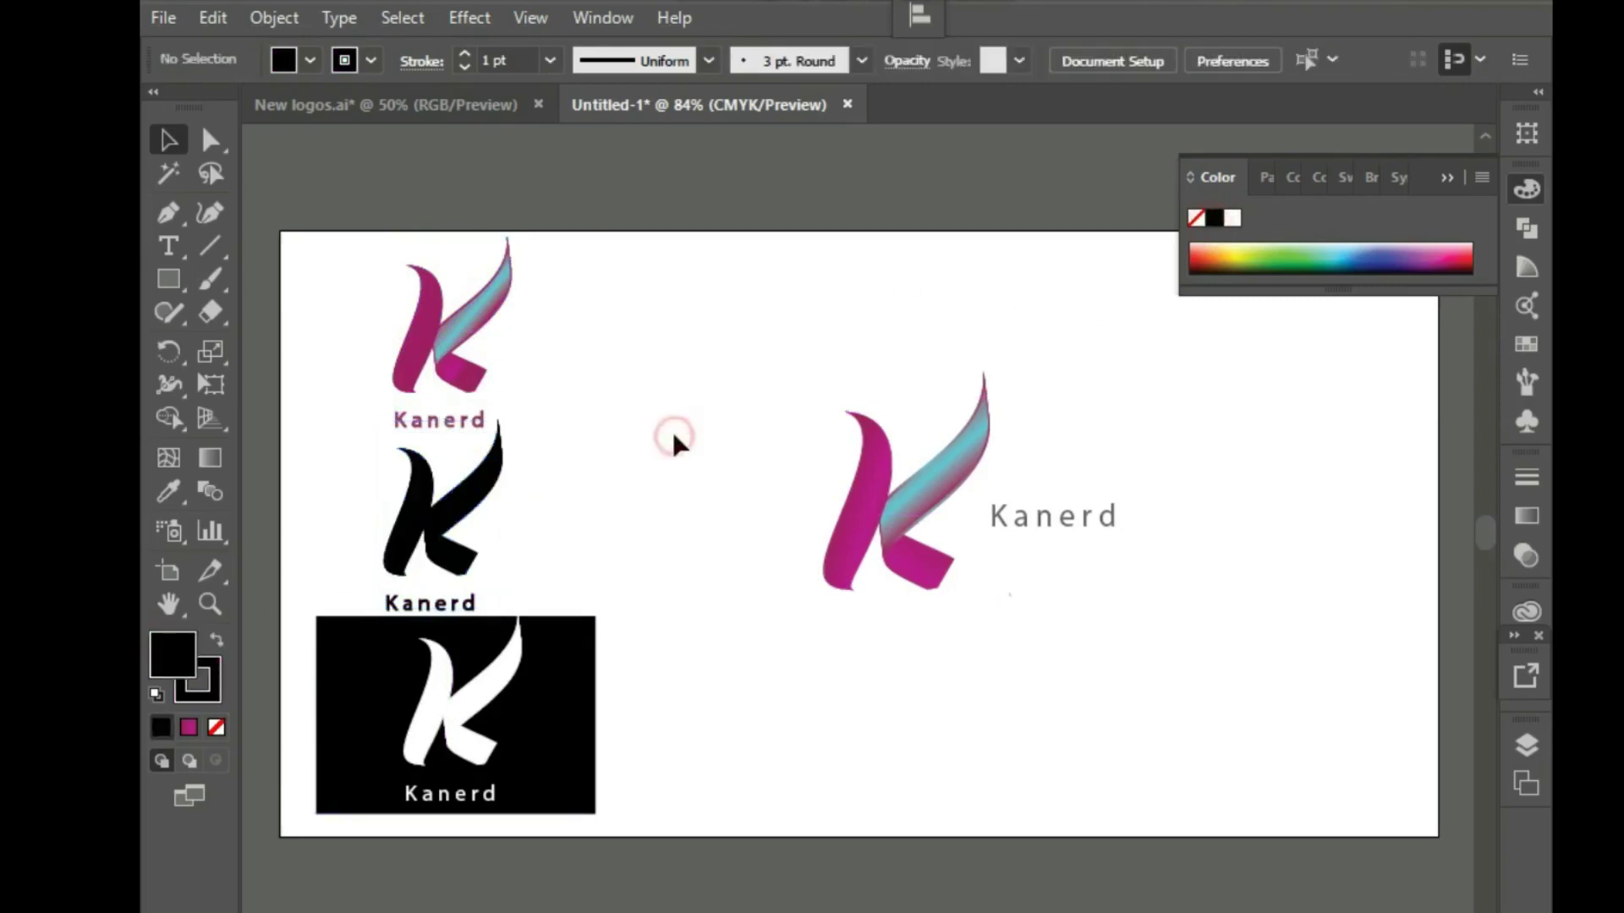
click(461, 524)
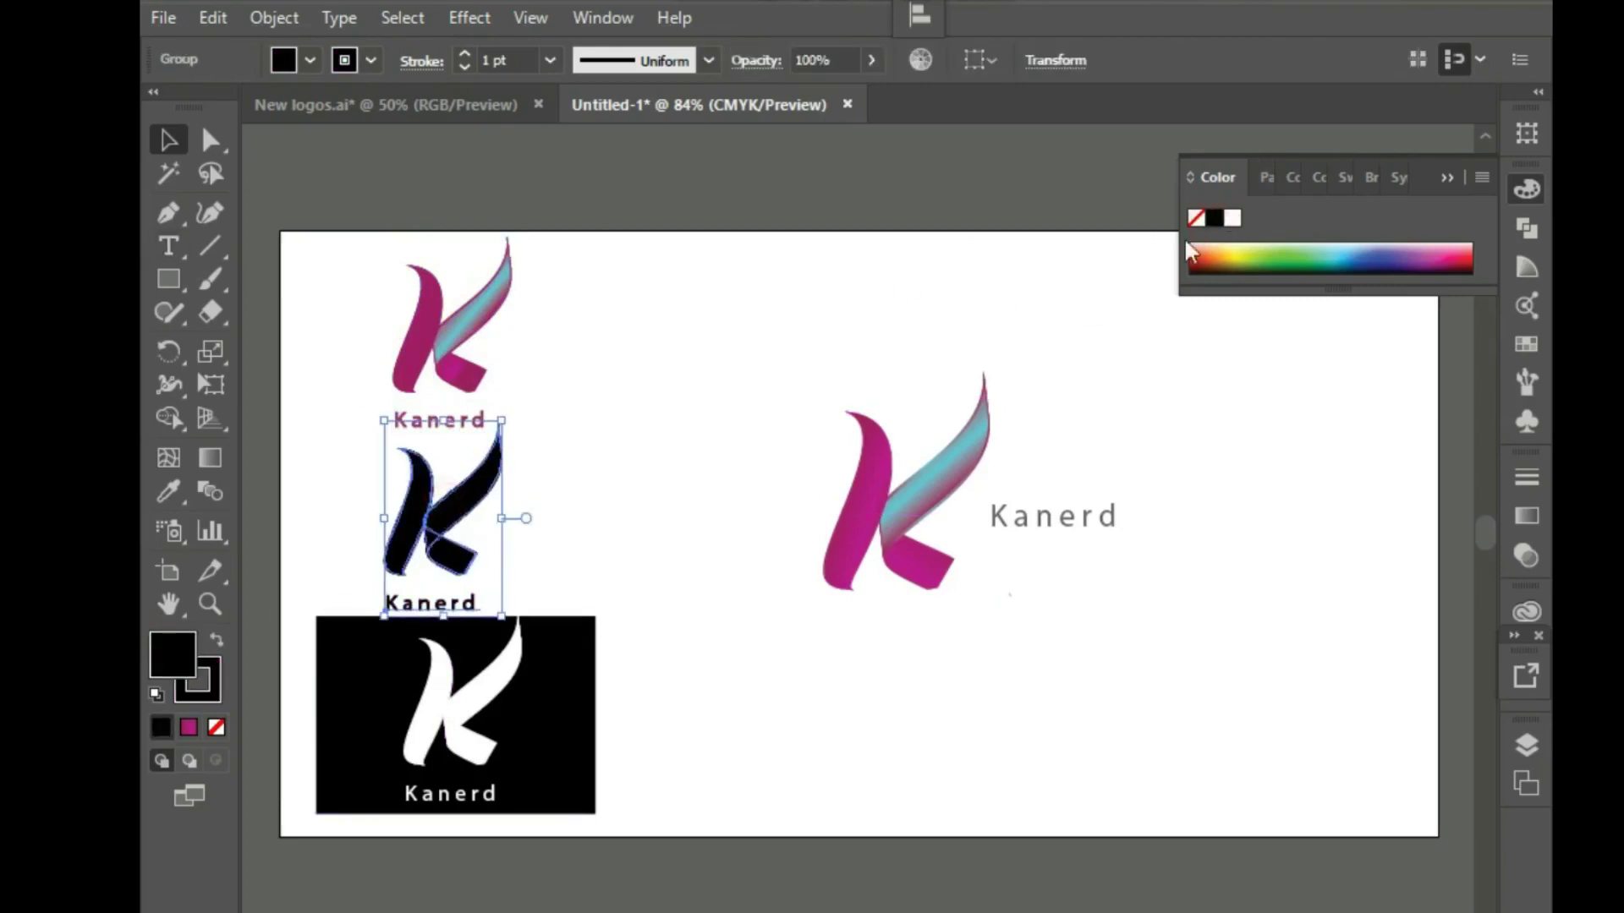
click(1234, 218)
click(832, 362)
Ungroup the reversed logo, outline the white K in black, and stroke its Kanerd white
click(398, 736)
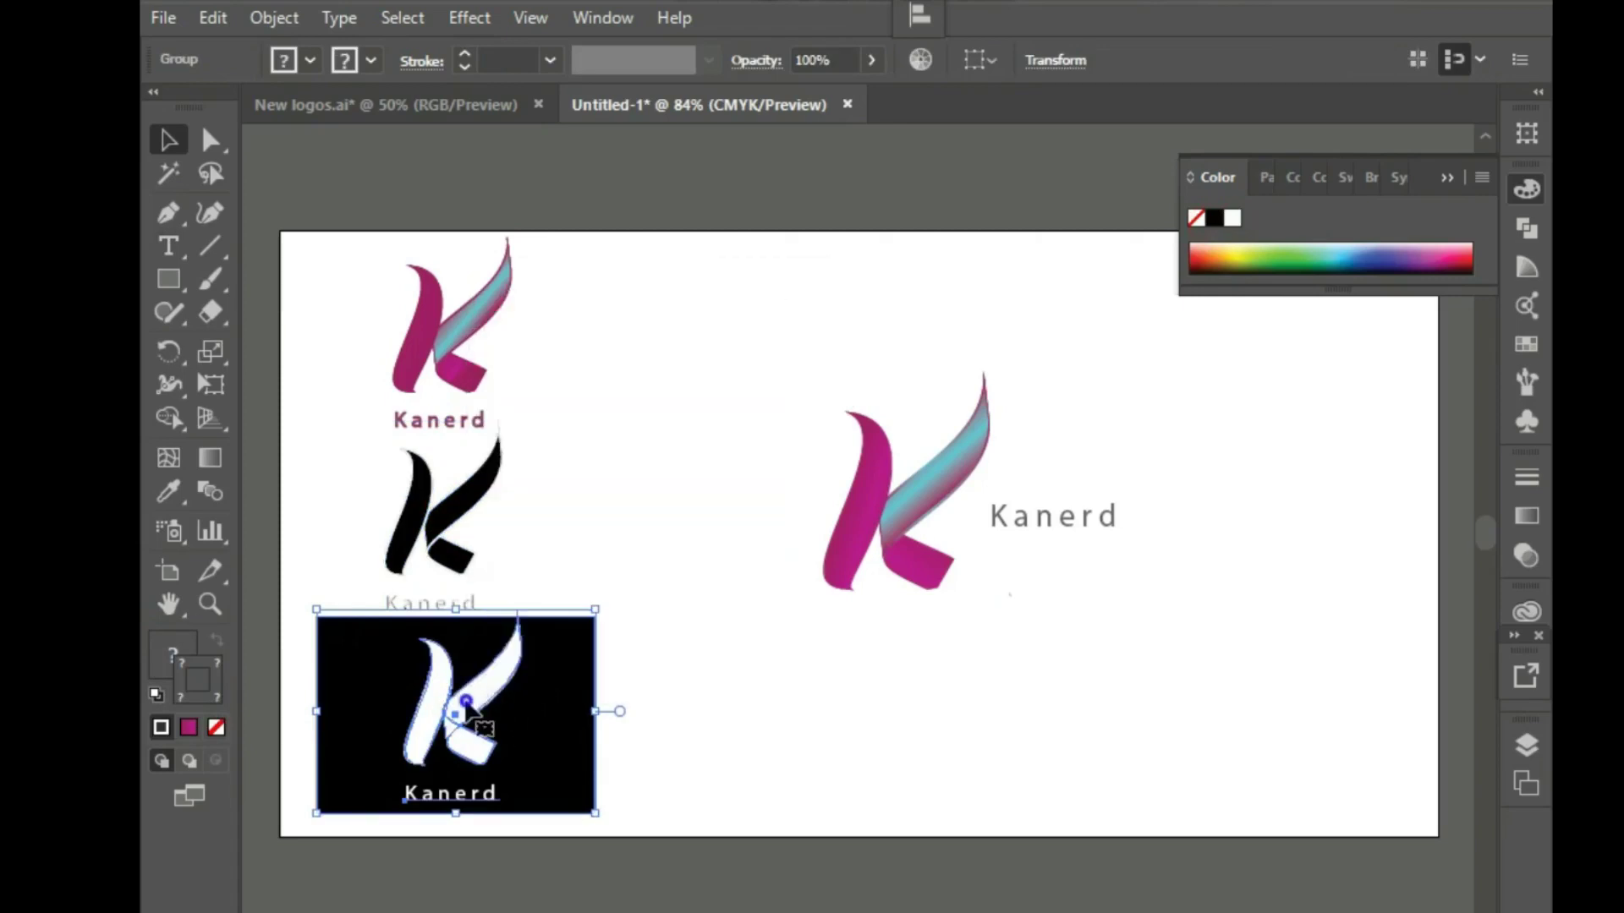
right_click(468, 710)
click(682, 482)
click(739, 682)
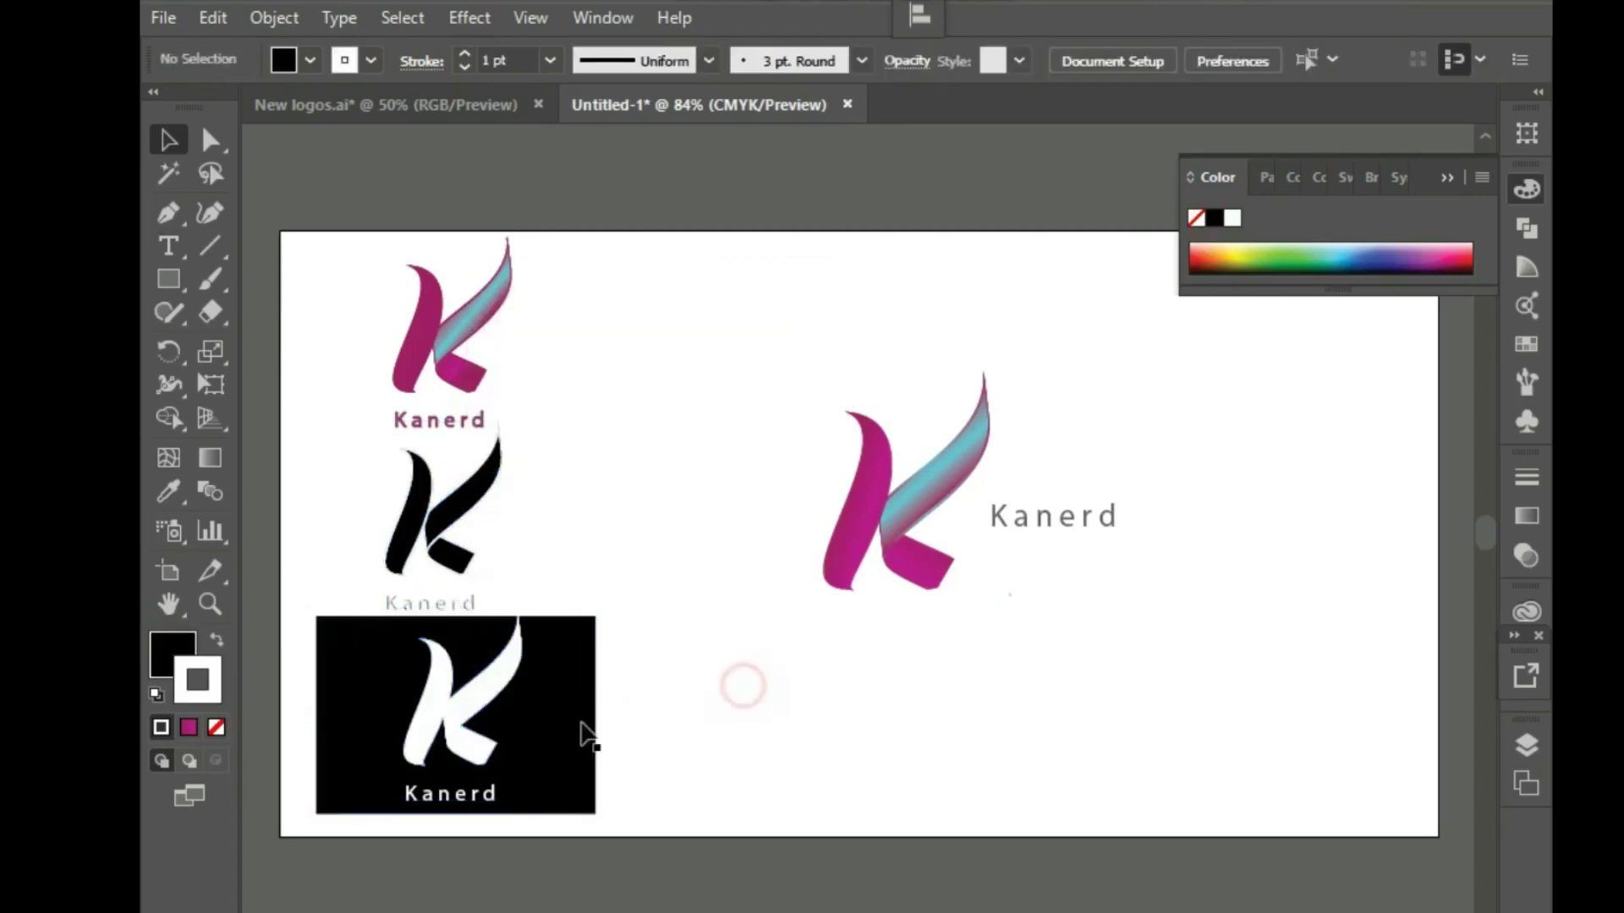
click(473, 717)
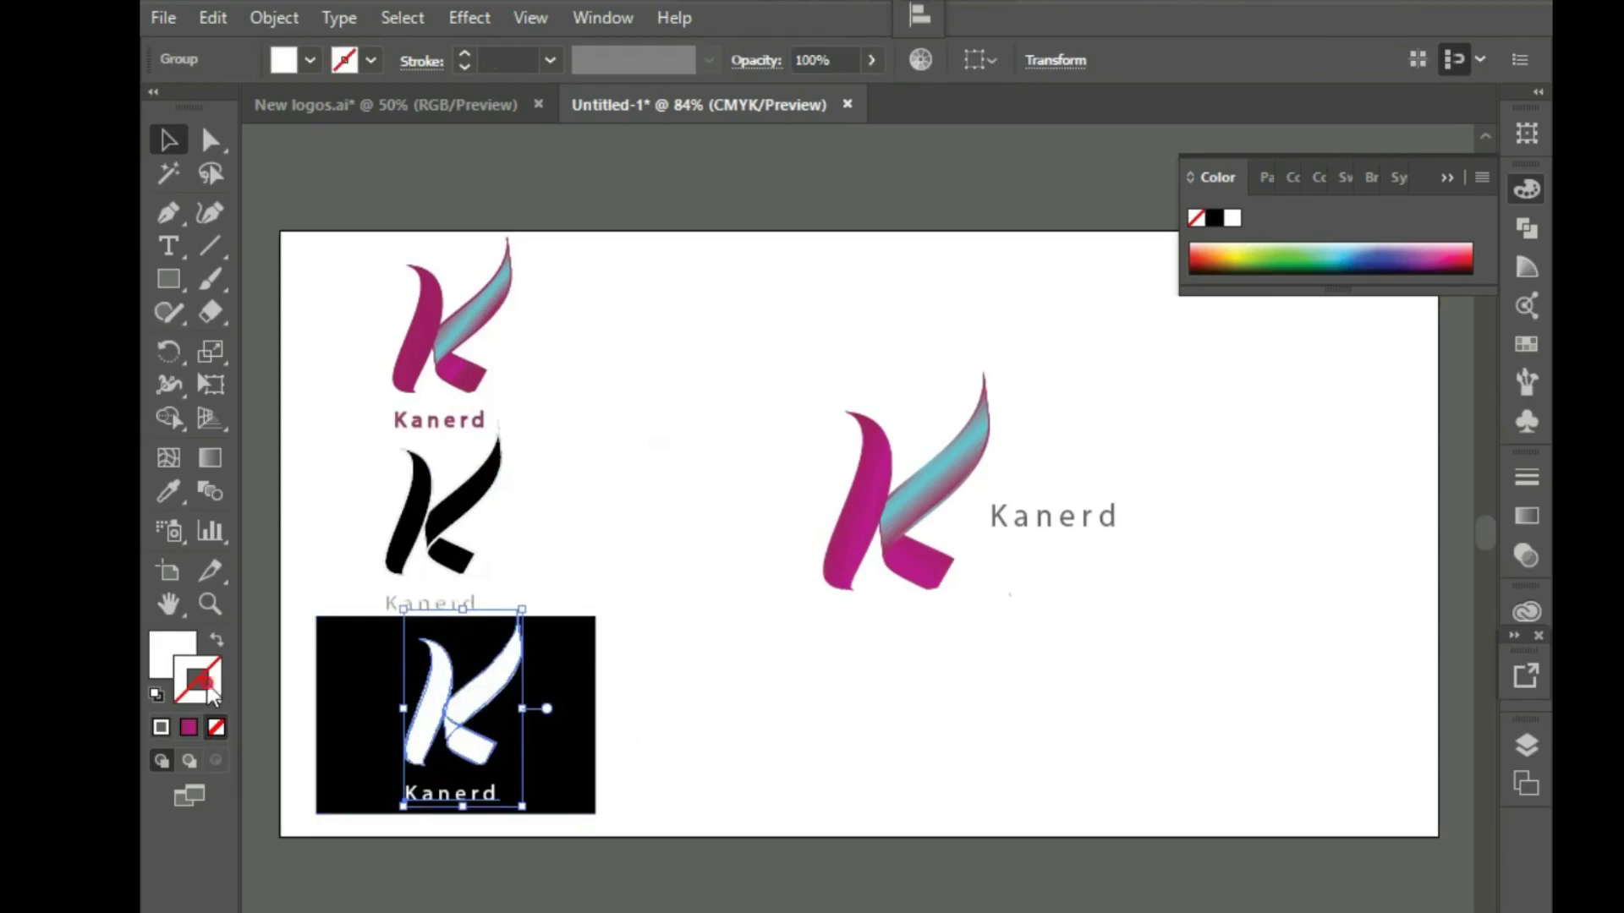
click(1215, 219)
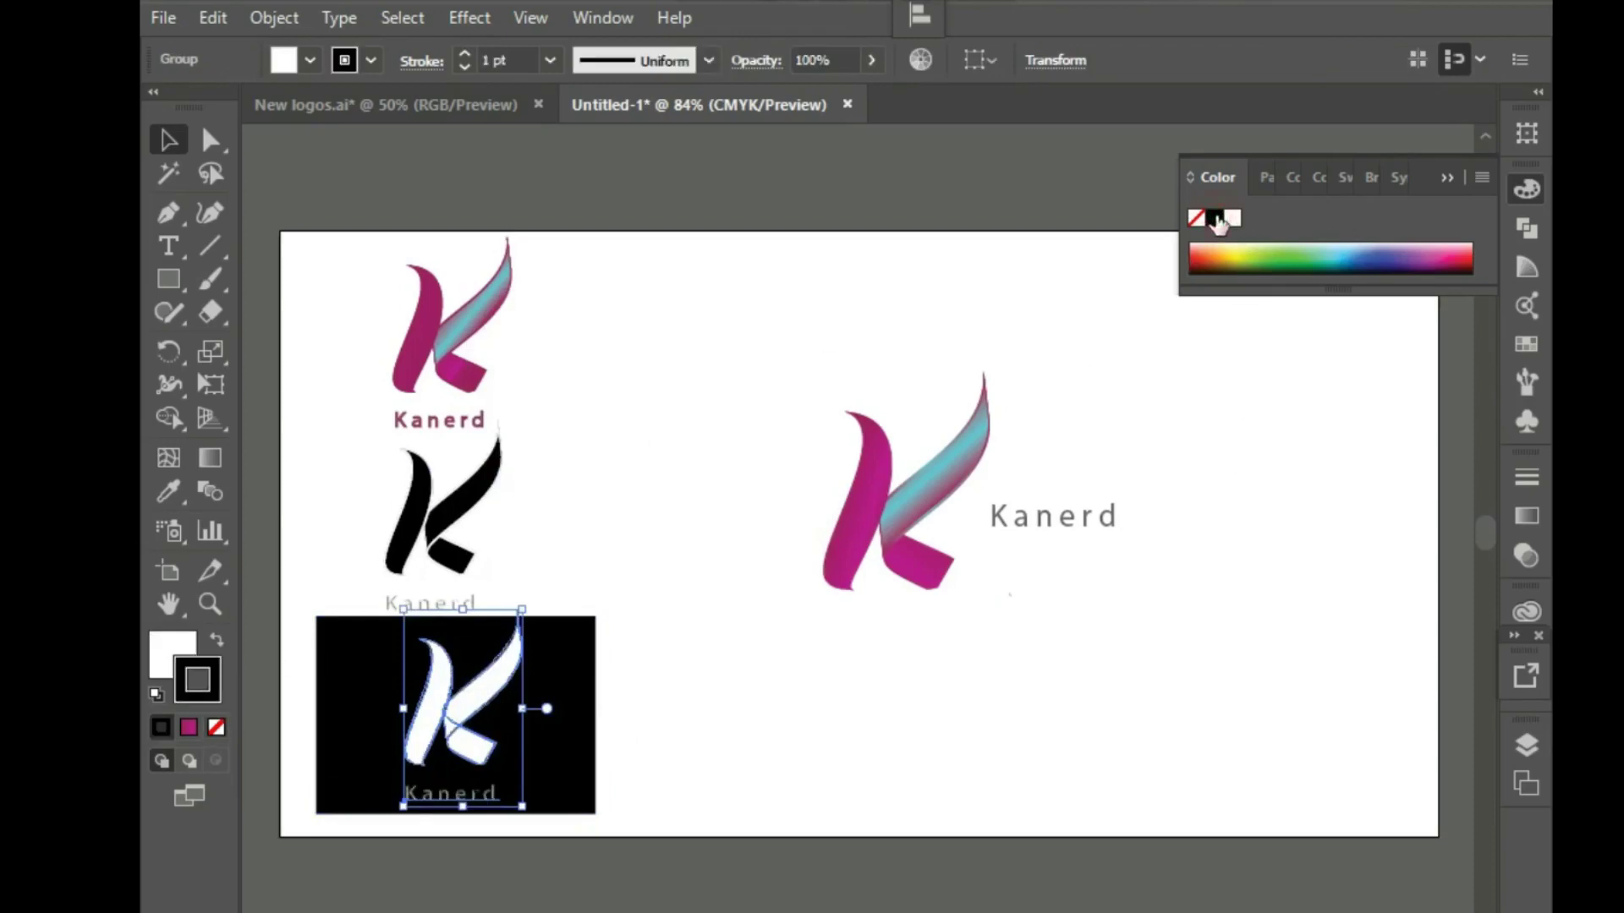
click(732, 463)
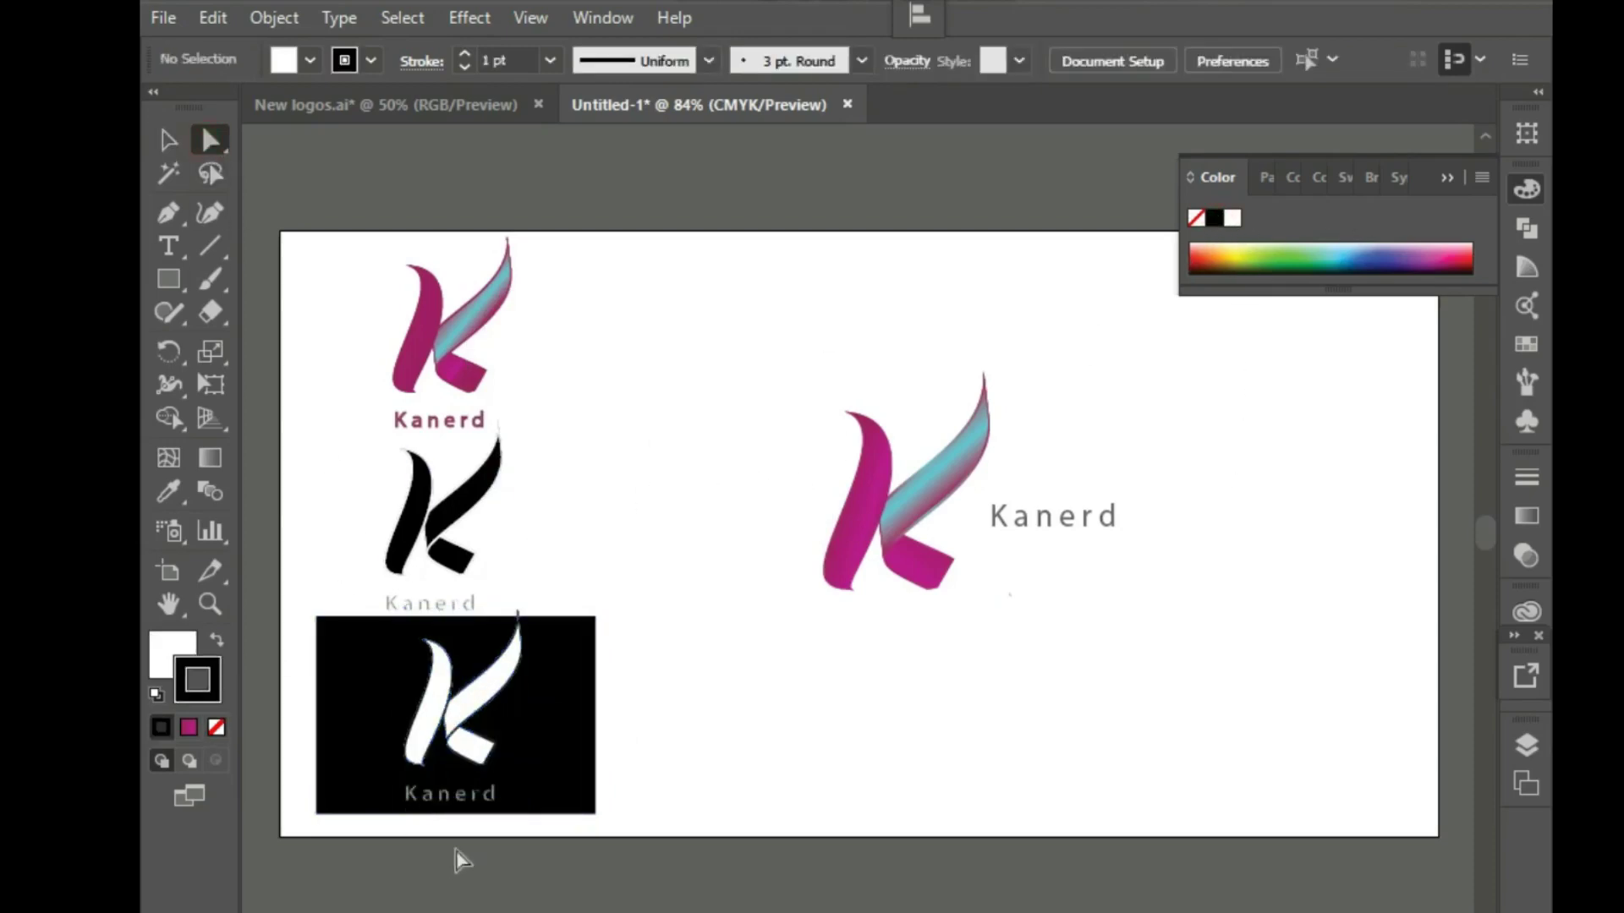
click(440, 799)
click(1232, 219)
click(753, 396)
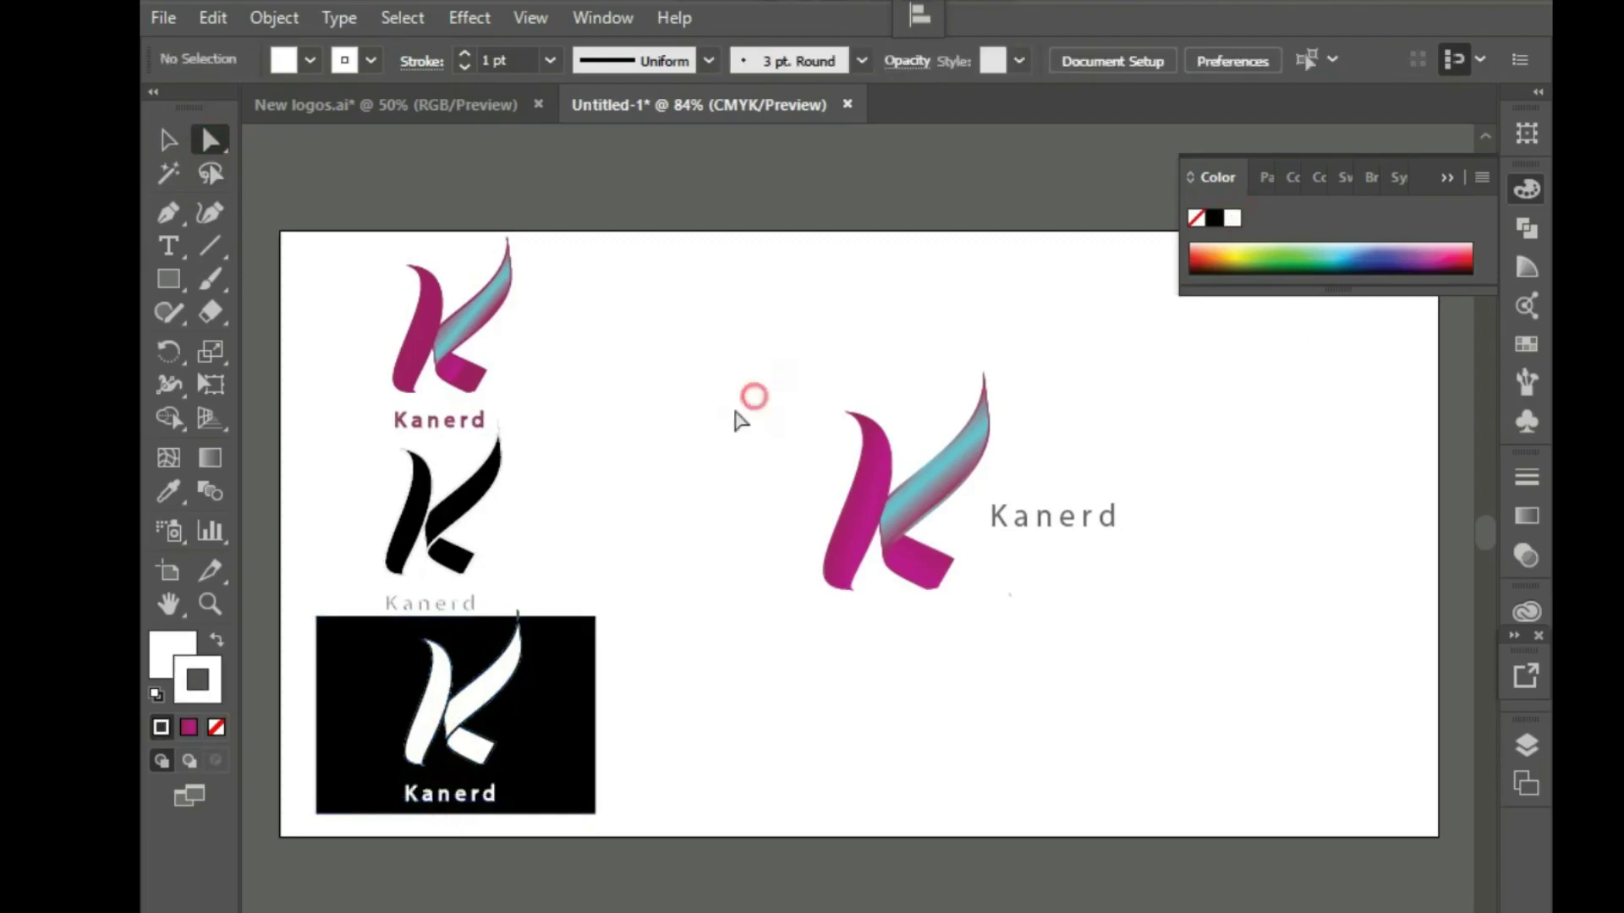
Give the grey Kanerd under the black K a black stroke to bolden it
click(452, 604)
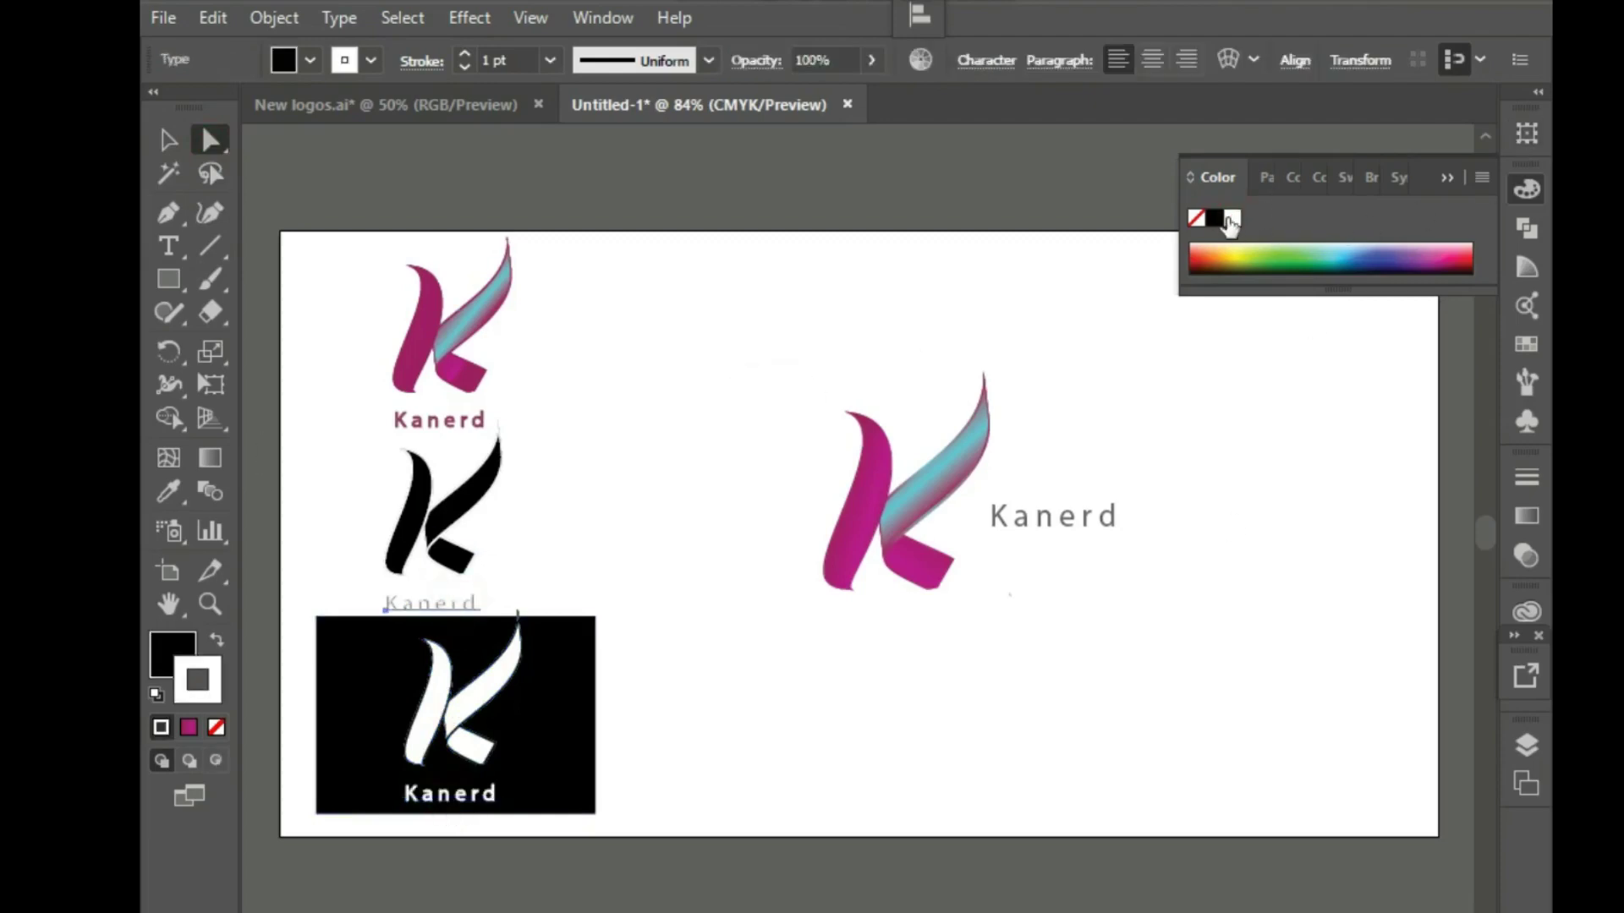
click(1214, 218)
click(155, 138)
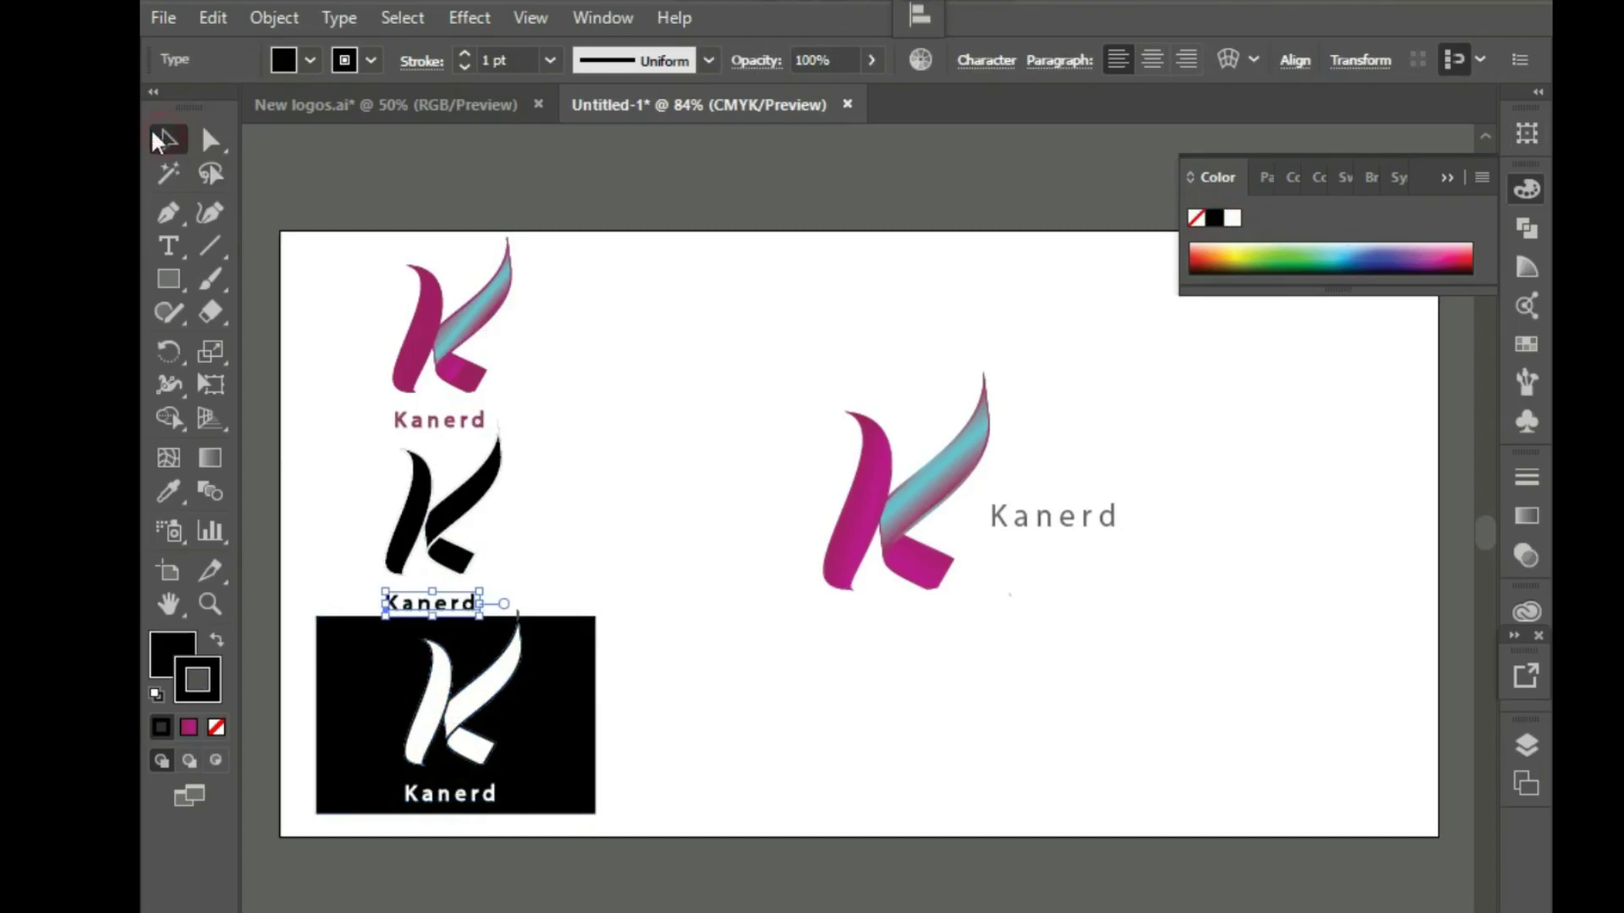
click(602, 427)
click(569, 718)
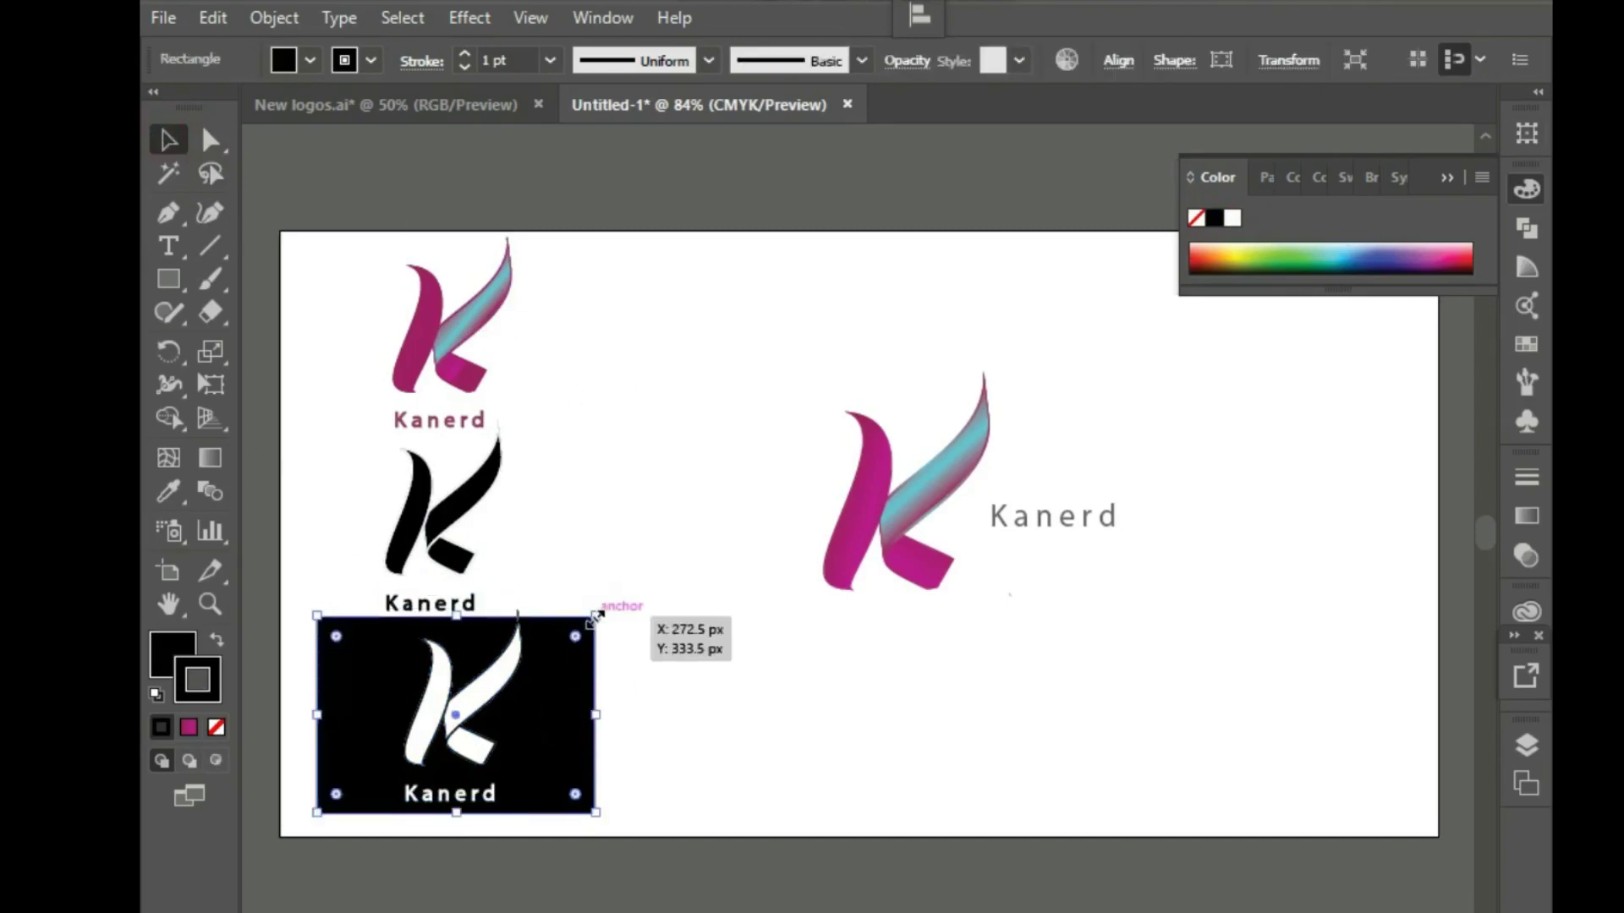
Group the rectangle, white K and Kanerd text, then scale the group down
drag(281, 726, 677, 773)
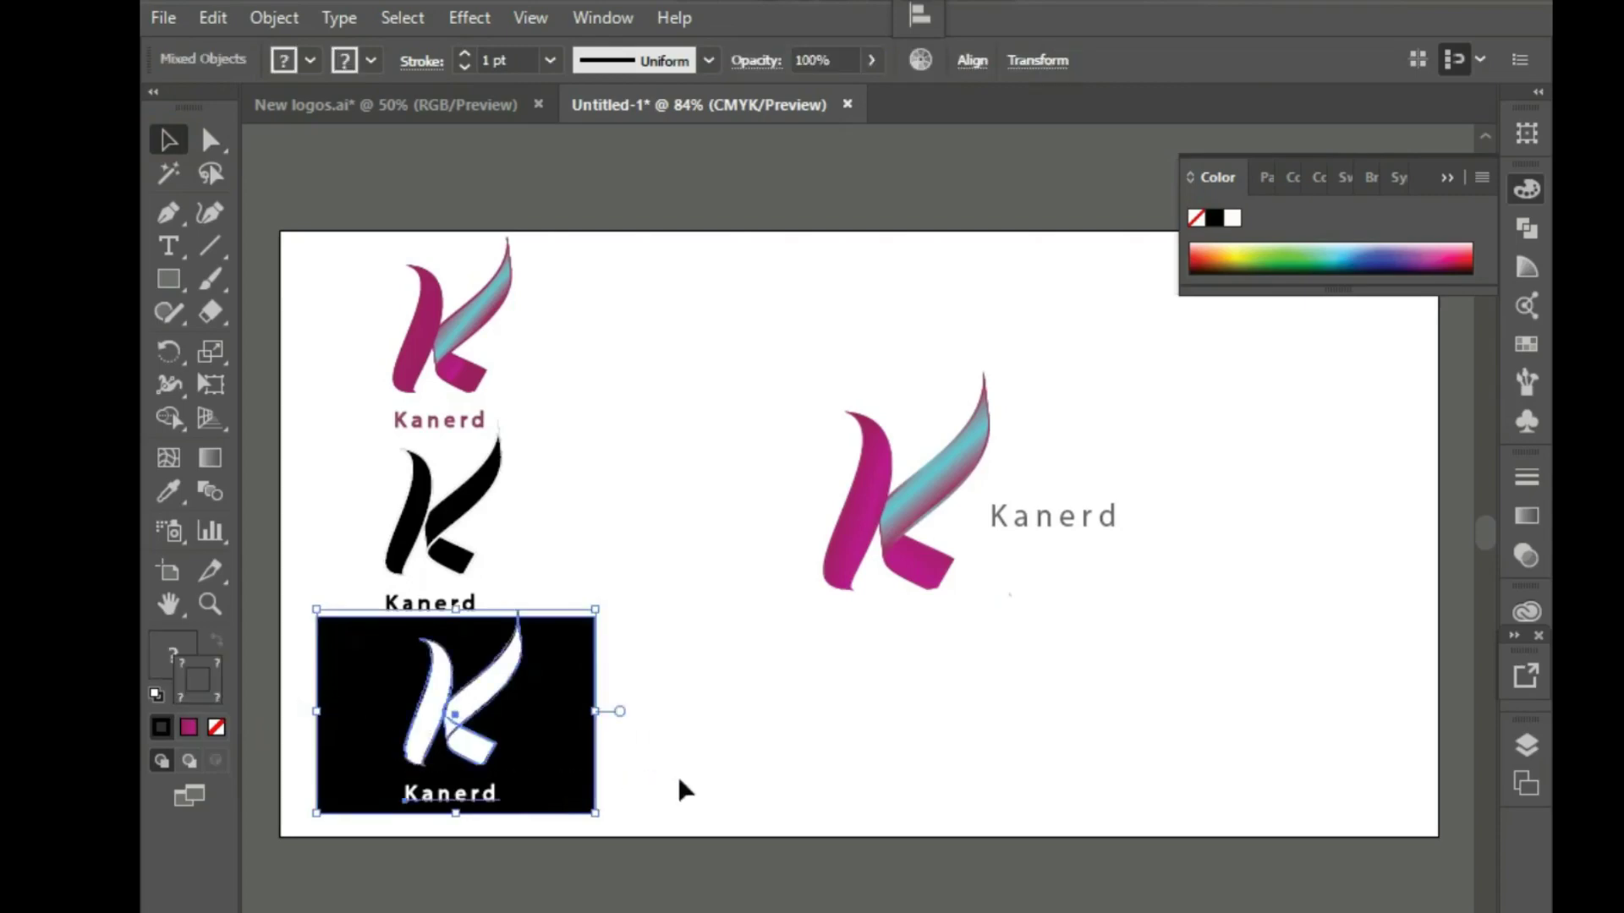
key(ctrl+g)
click(594, 677)
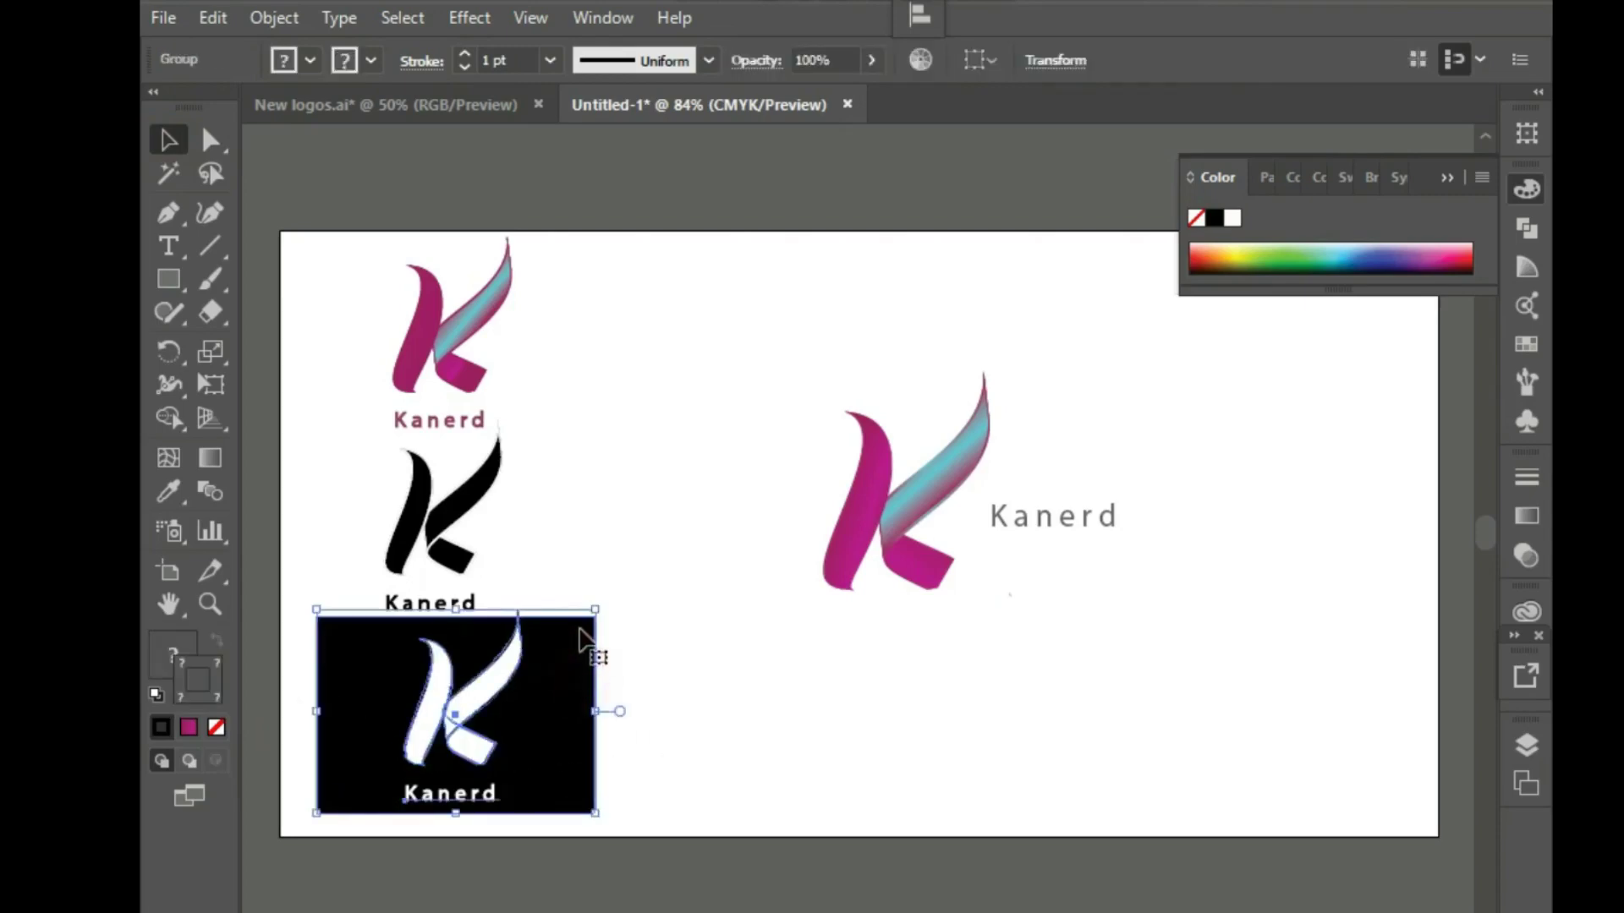
drag(595, 617, 558, 666)
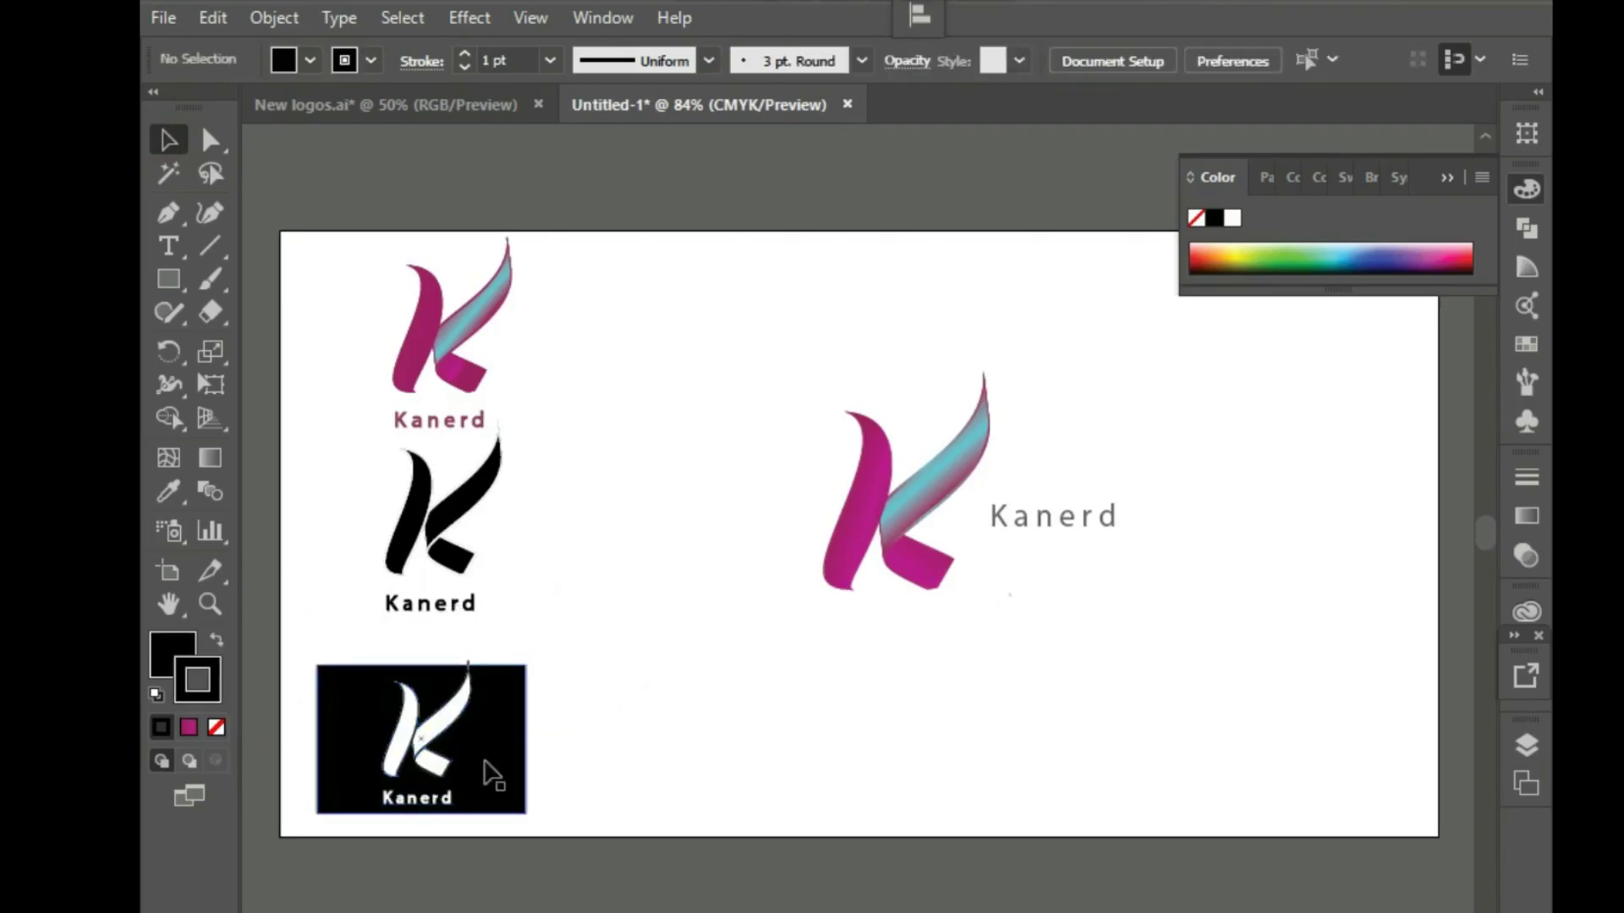
drag(489, 769, 521, 762)
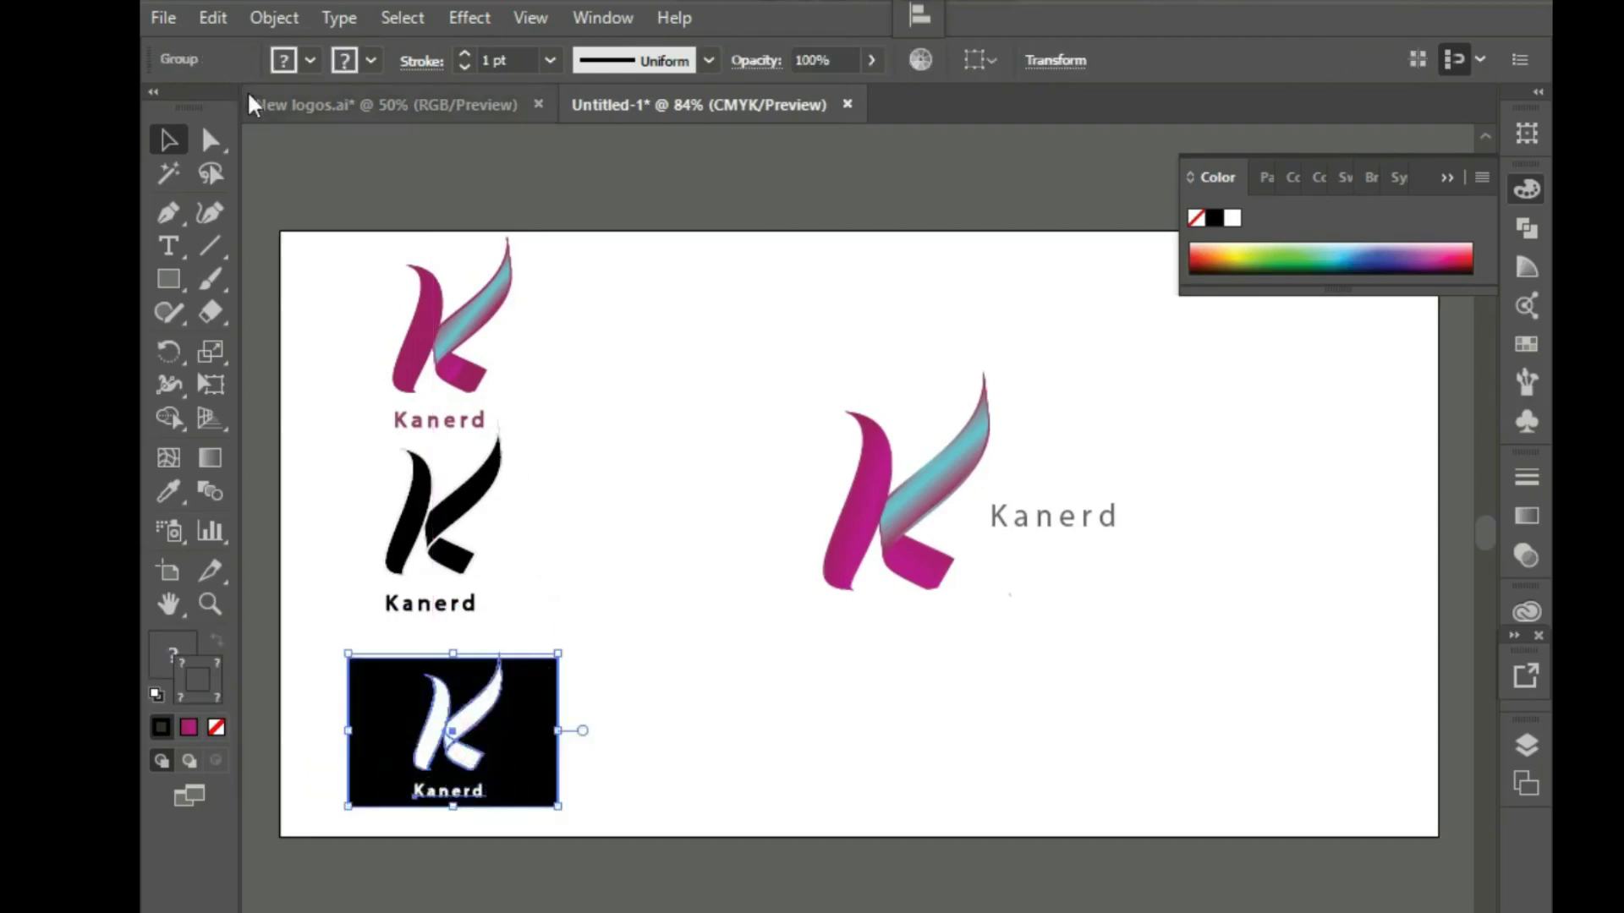
Try nudging the white K inside the box, undo it, and regroup the parts
key(a)
click(496, 392)
drag(471, 733, 499, 727)
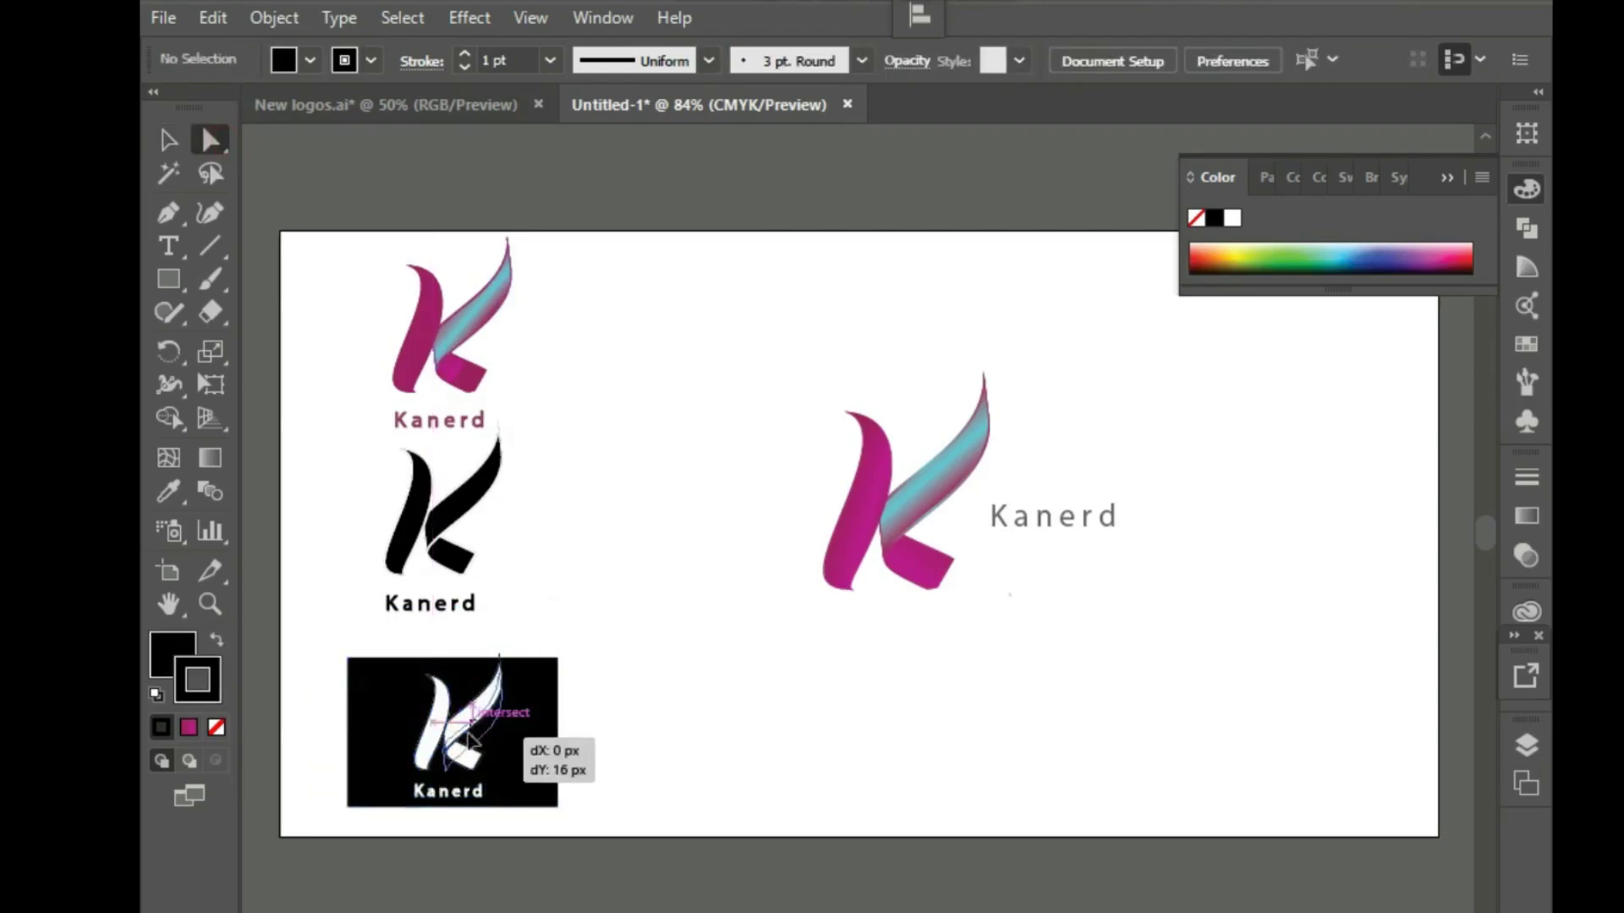
click(877, 685)
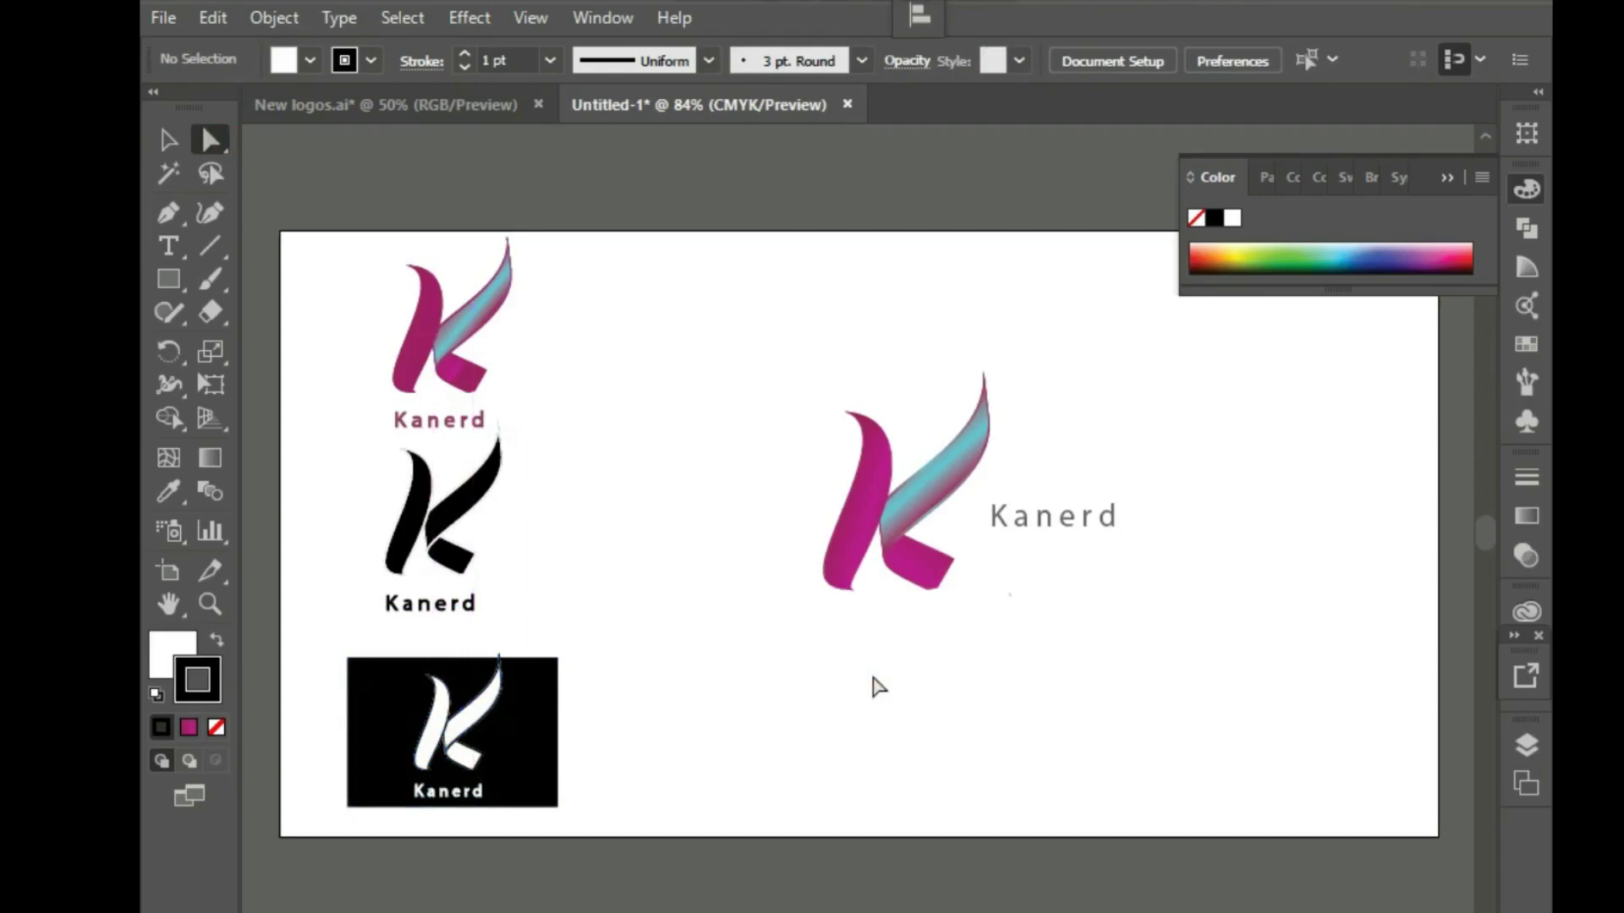
key(ctrl+z)
key(ctrl+z)
click(647, 700)
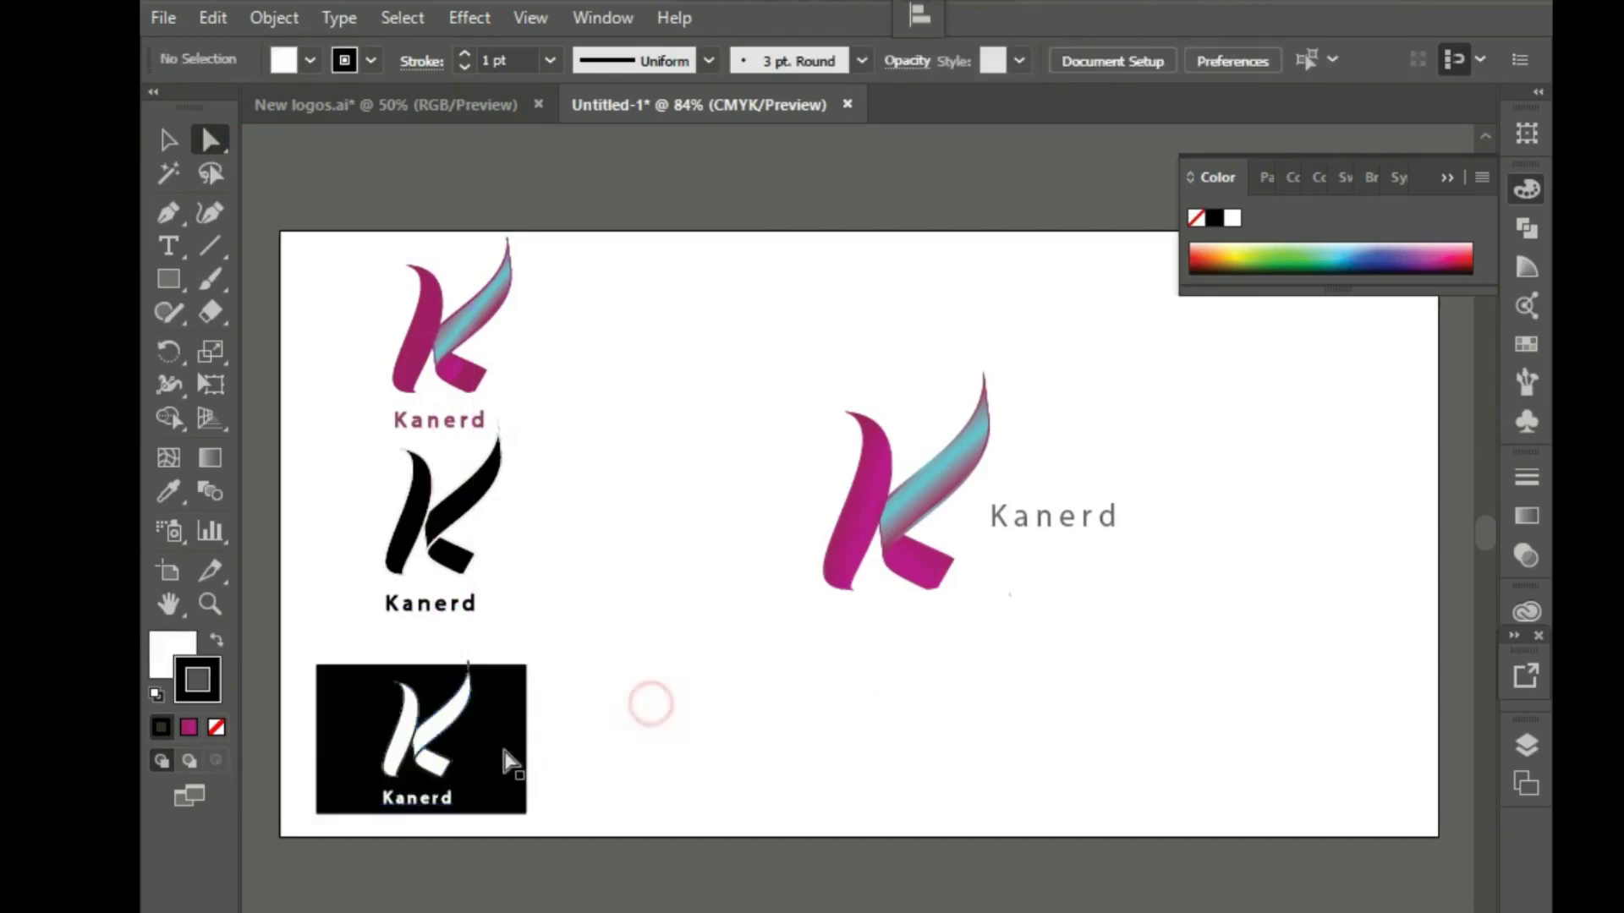
drag(308, 737, 524, 804)
right_click(523, 802)
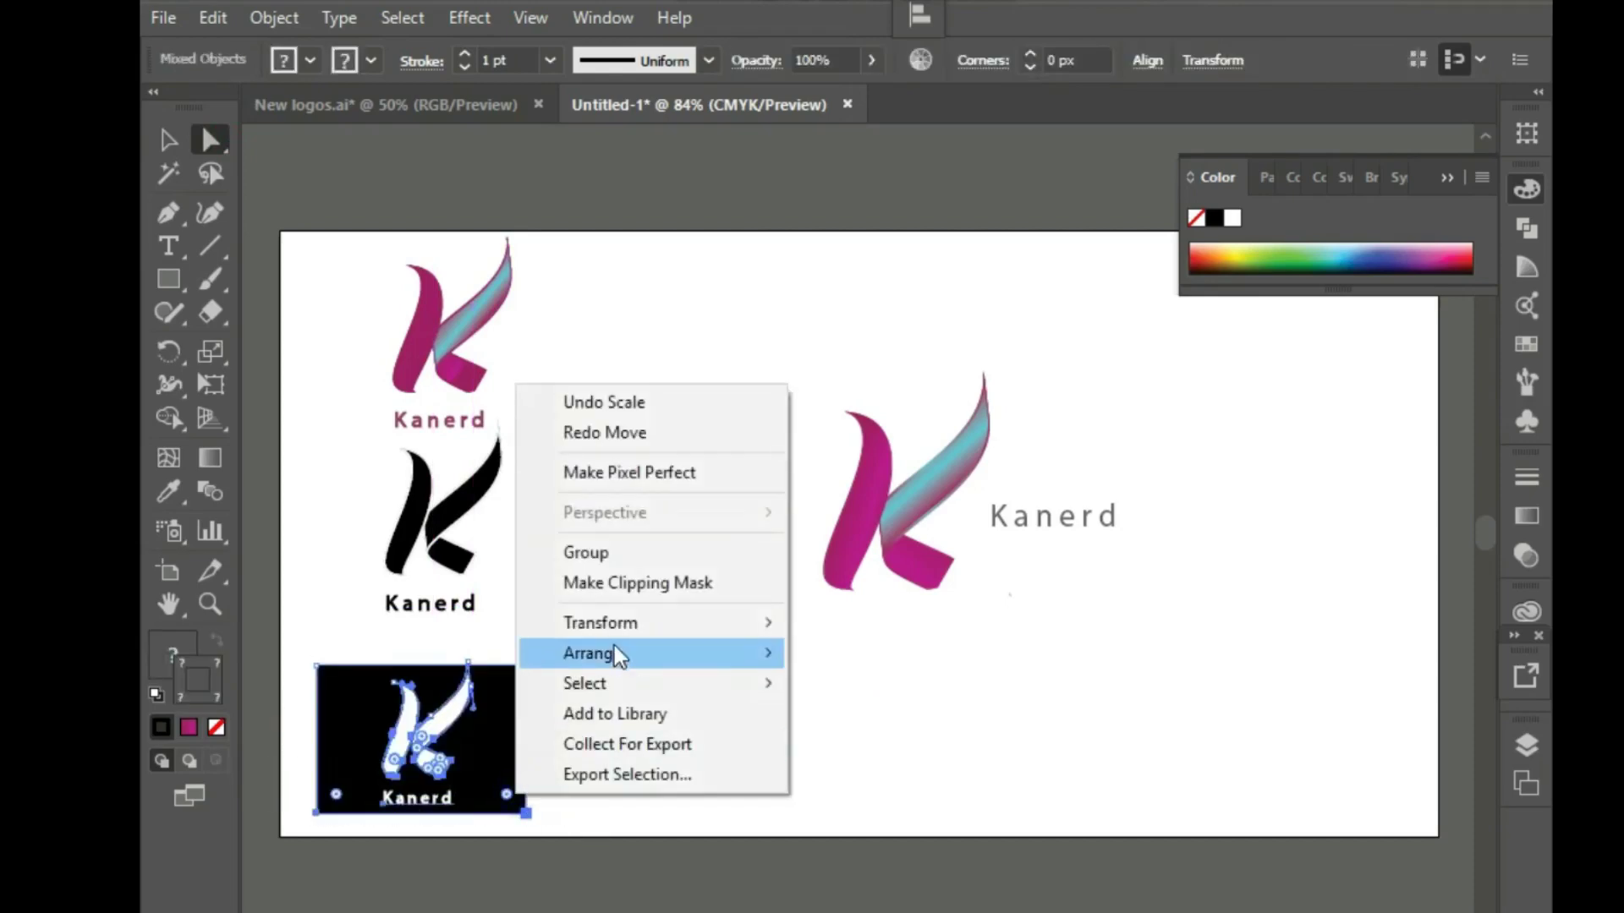
click(652, 560)
click(606, 764)
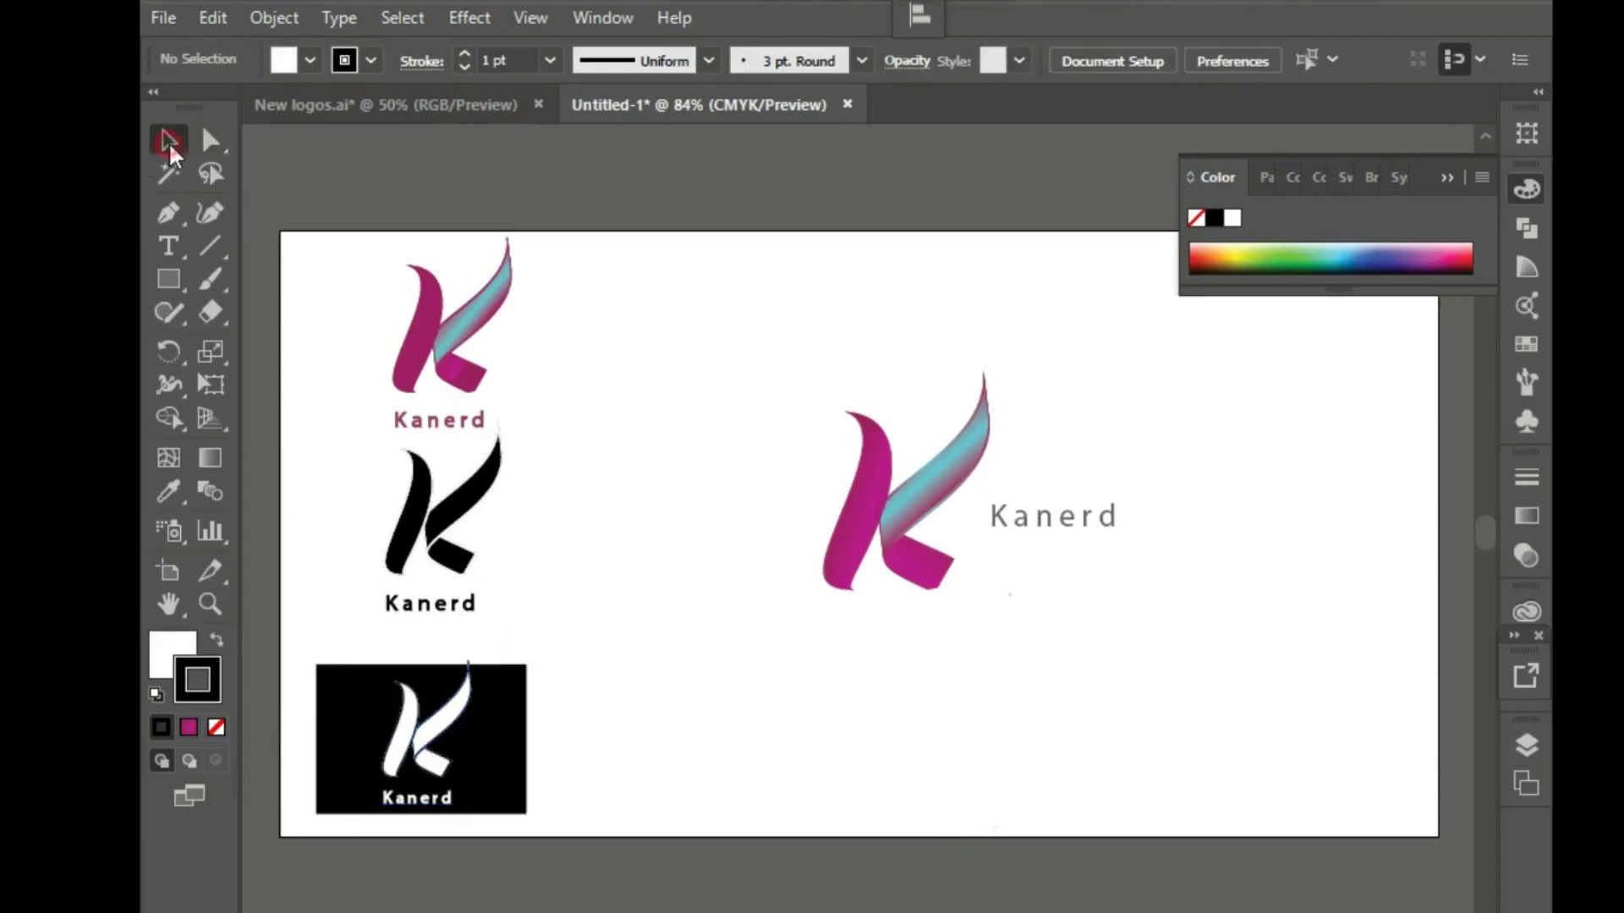
Lower the white K and Kanerd slightly and stretch the black rectangle below the text
drag(446, 732, 444, 735)
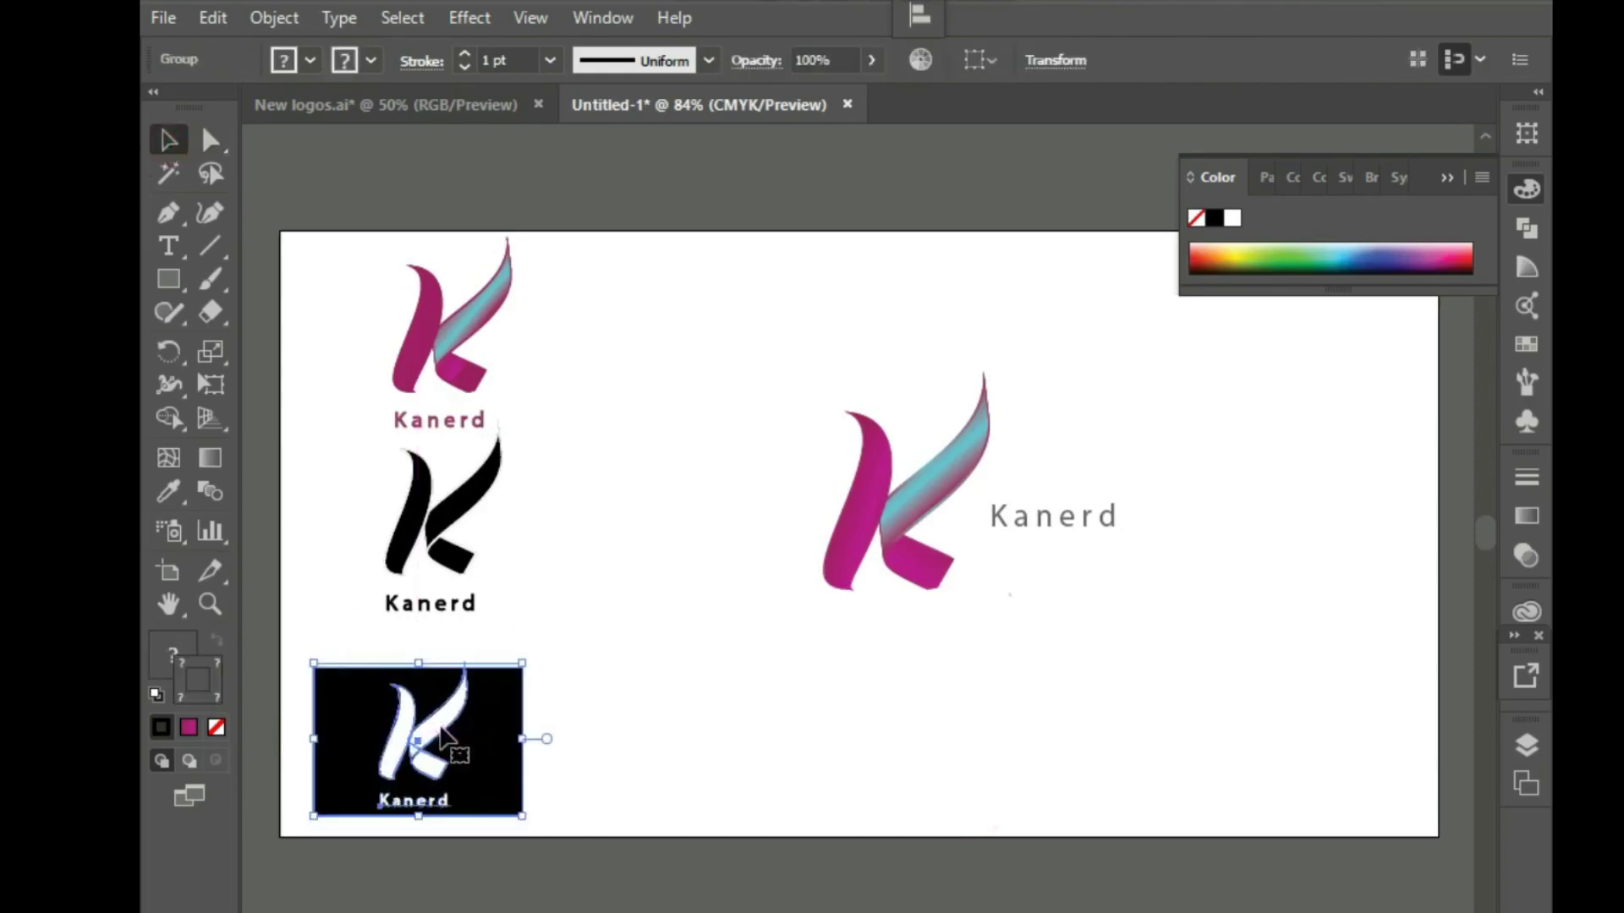
right_click(442, 738)
click(508, 502)
click(631, 667)
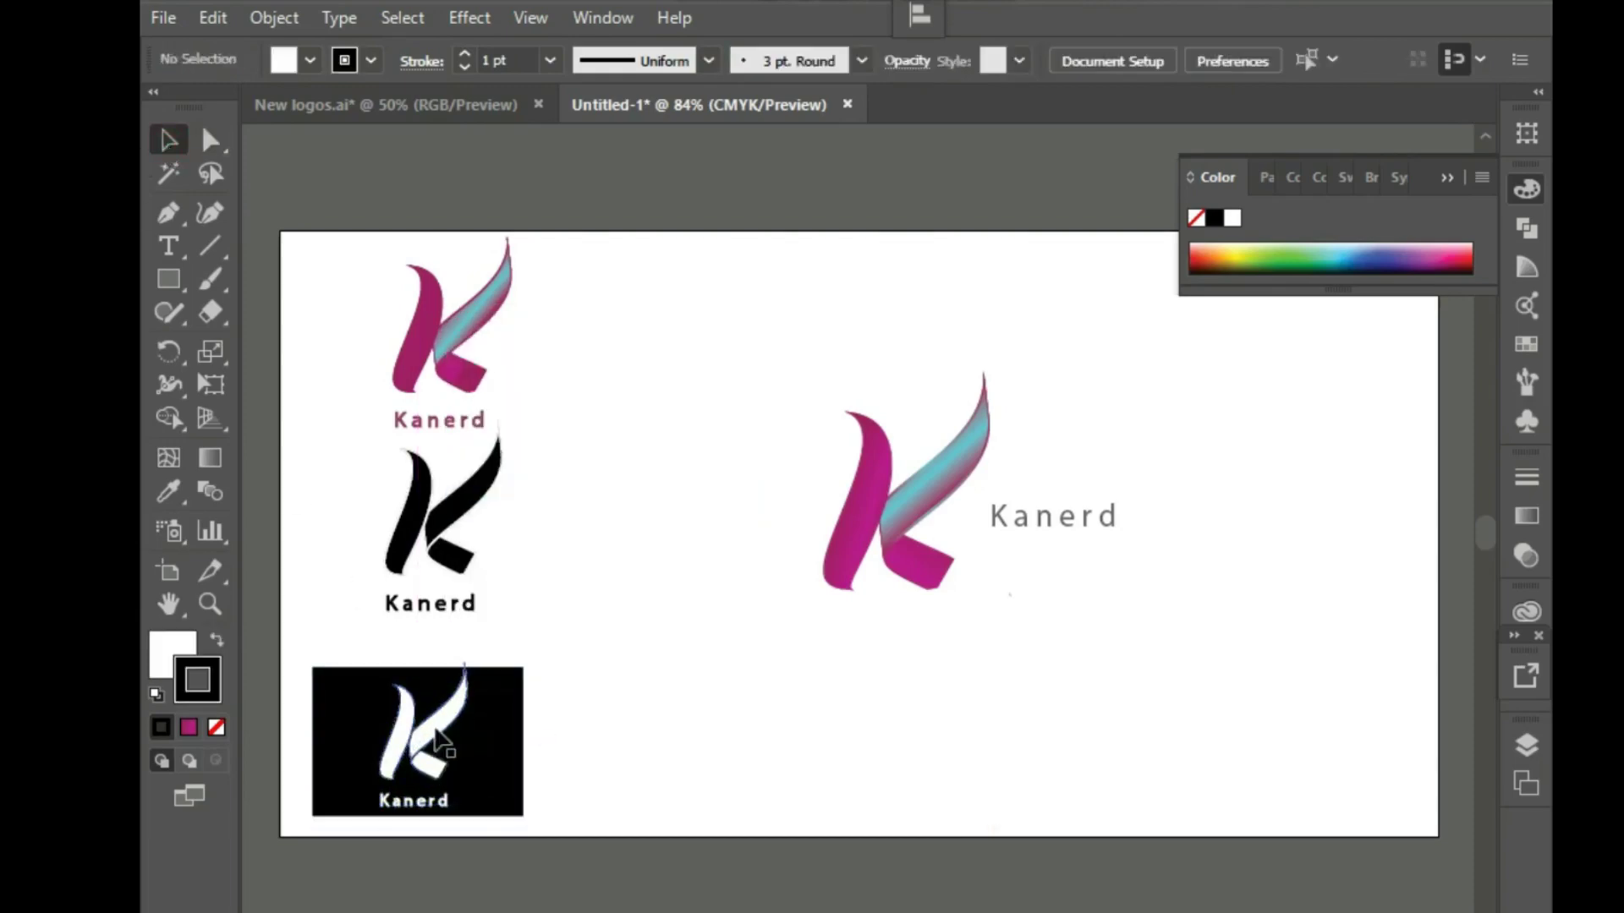
drag(440, 740, 441, 749)
click(533, 888)
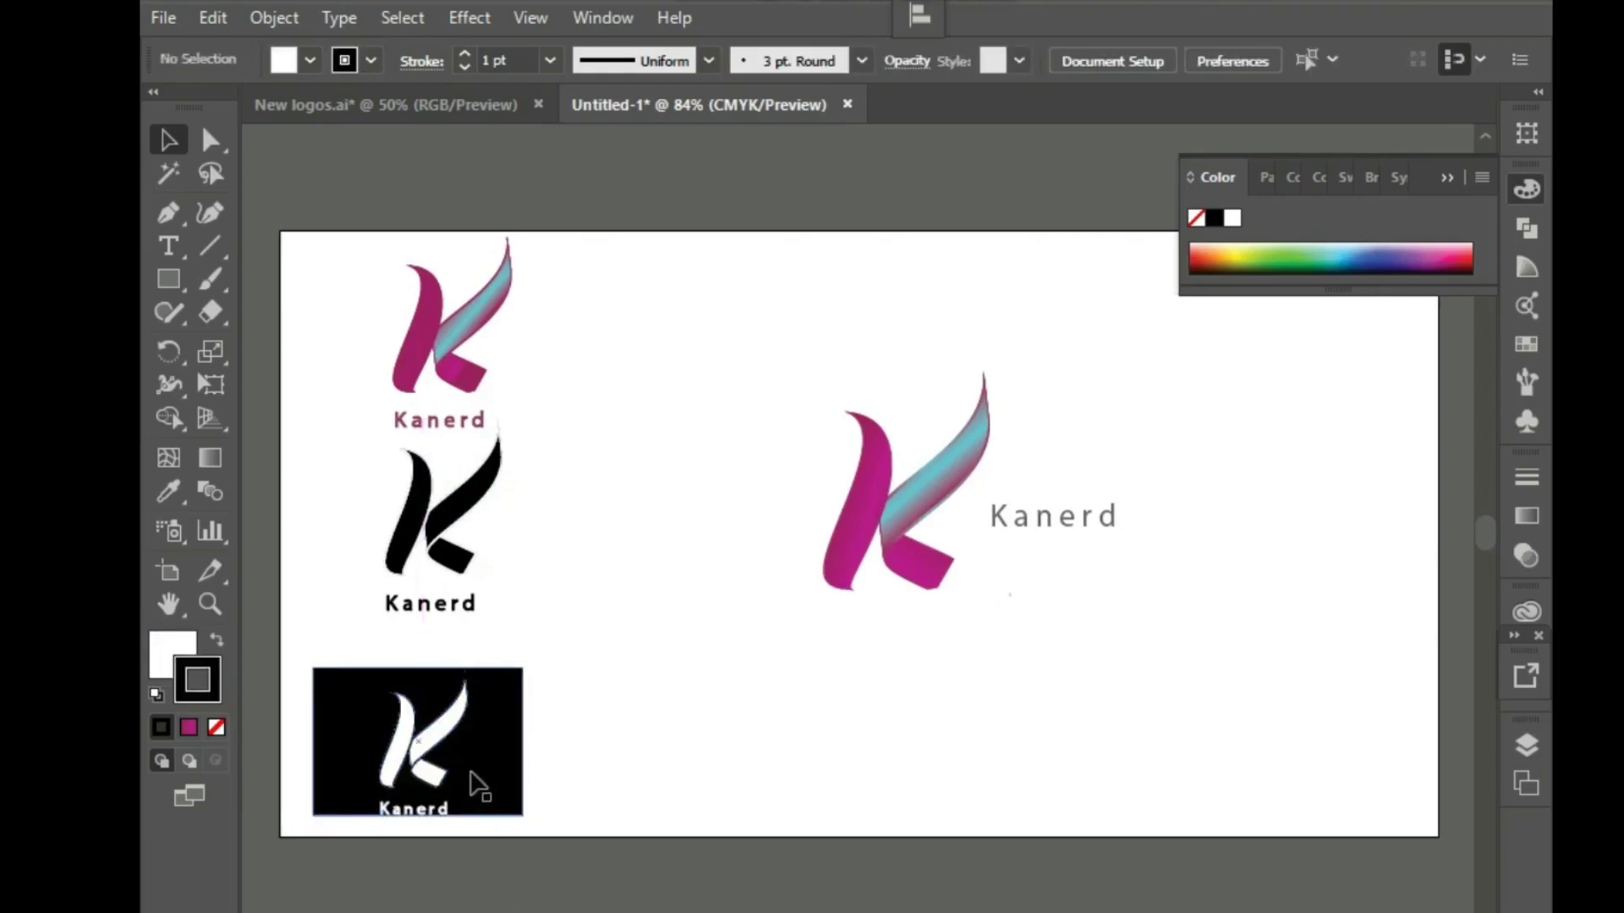
click(511, 753)
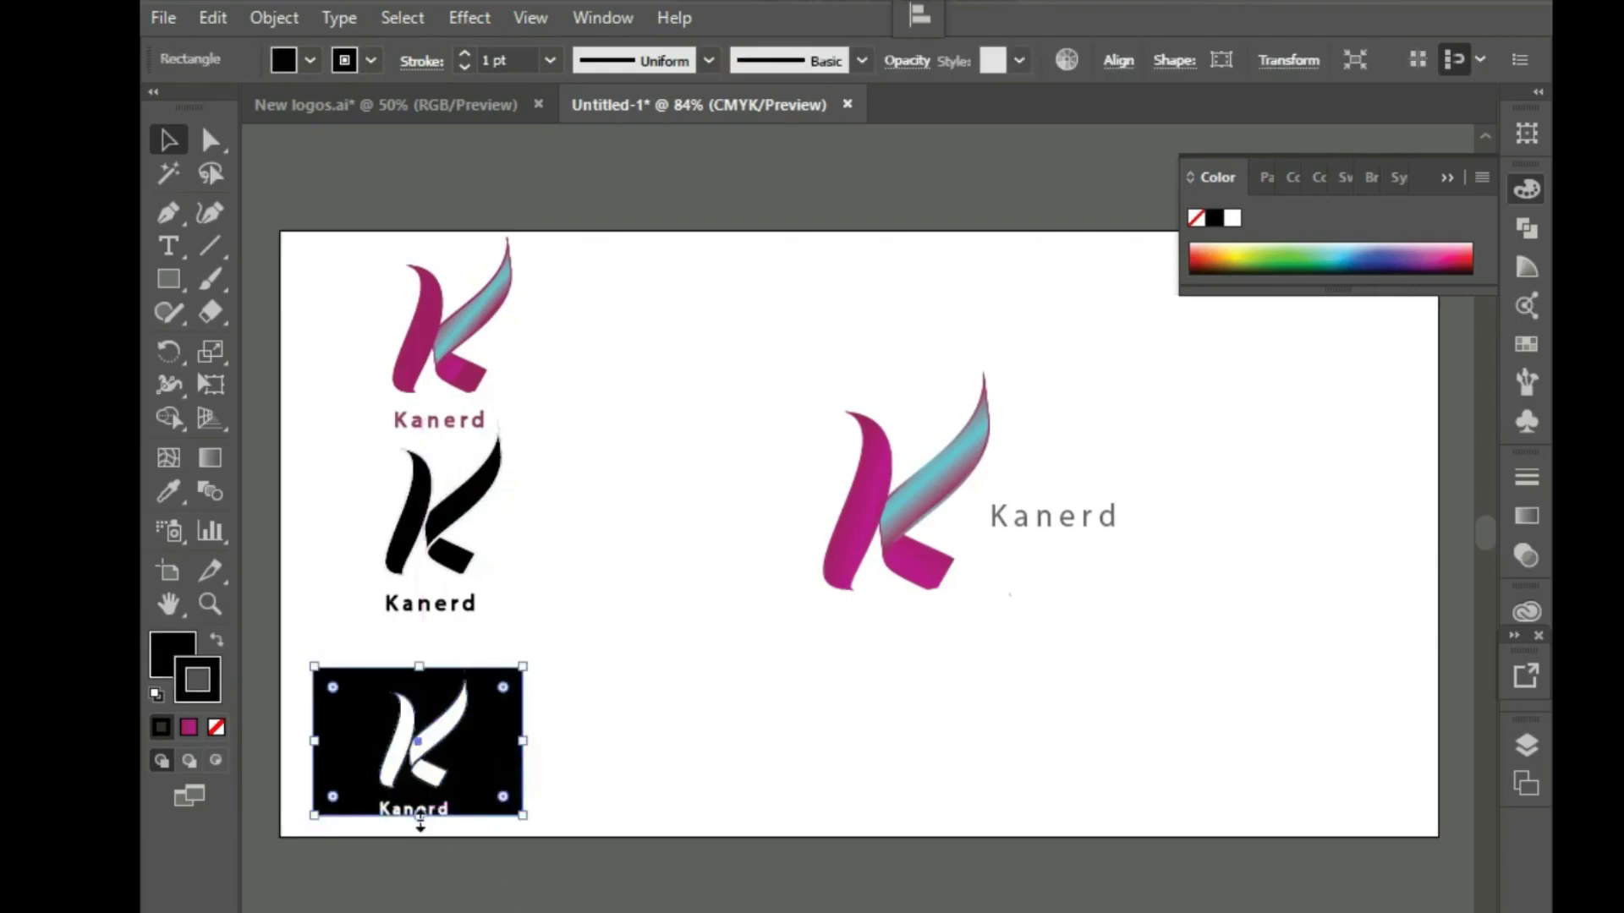
drag(420, 815, 420, 822)
click(692, 645)
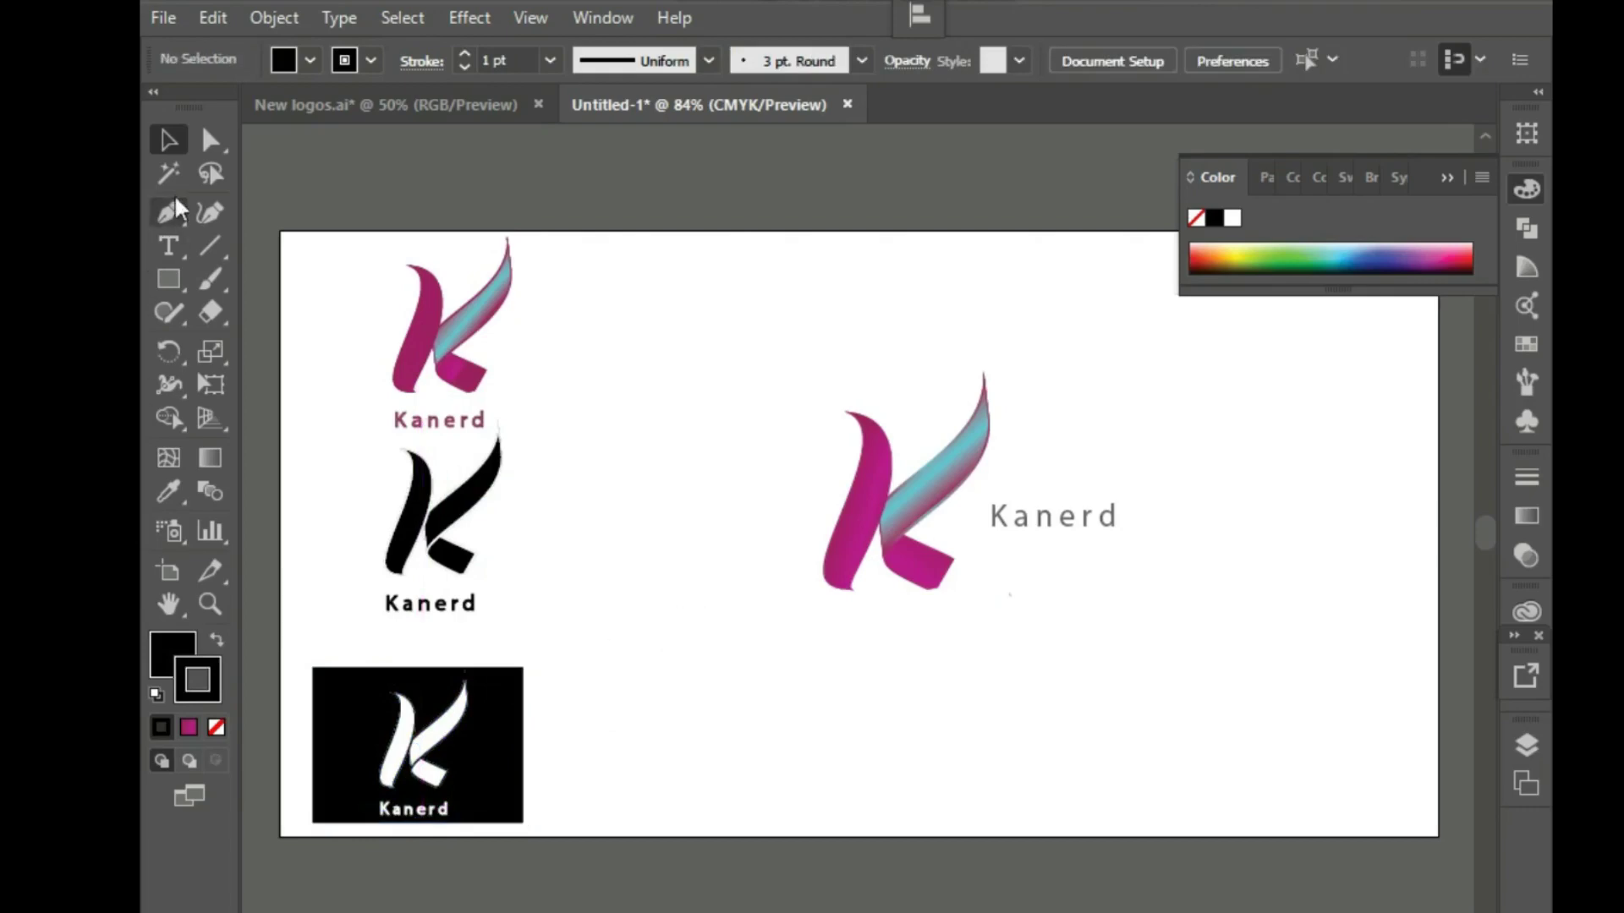
Move the reversed logo up and right, just beneath the black K variant
click(652, 512)
click(519, 768)
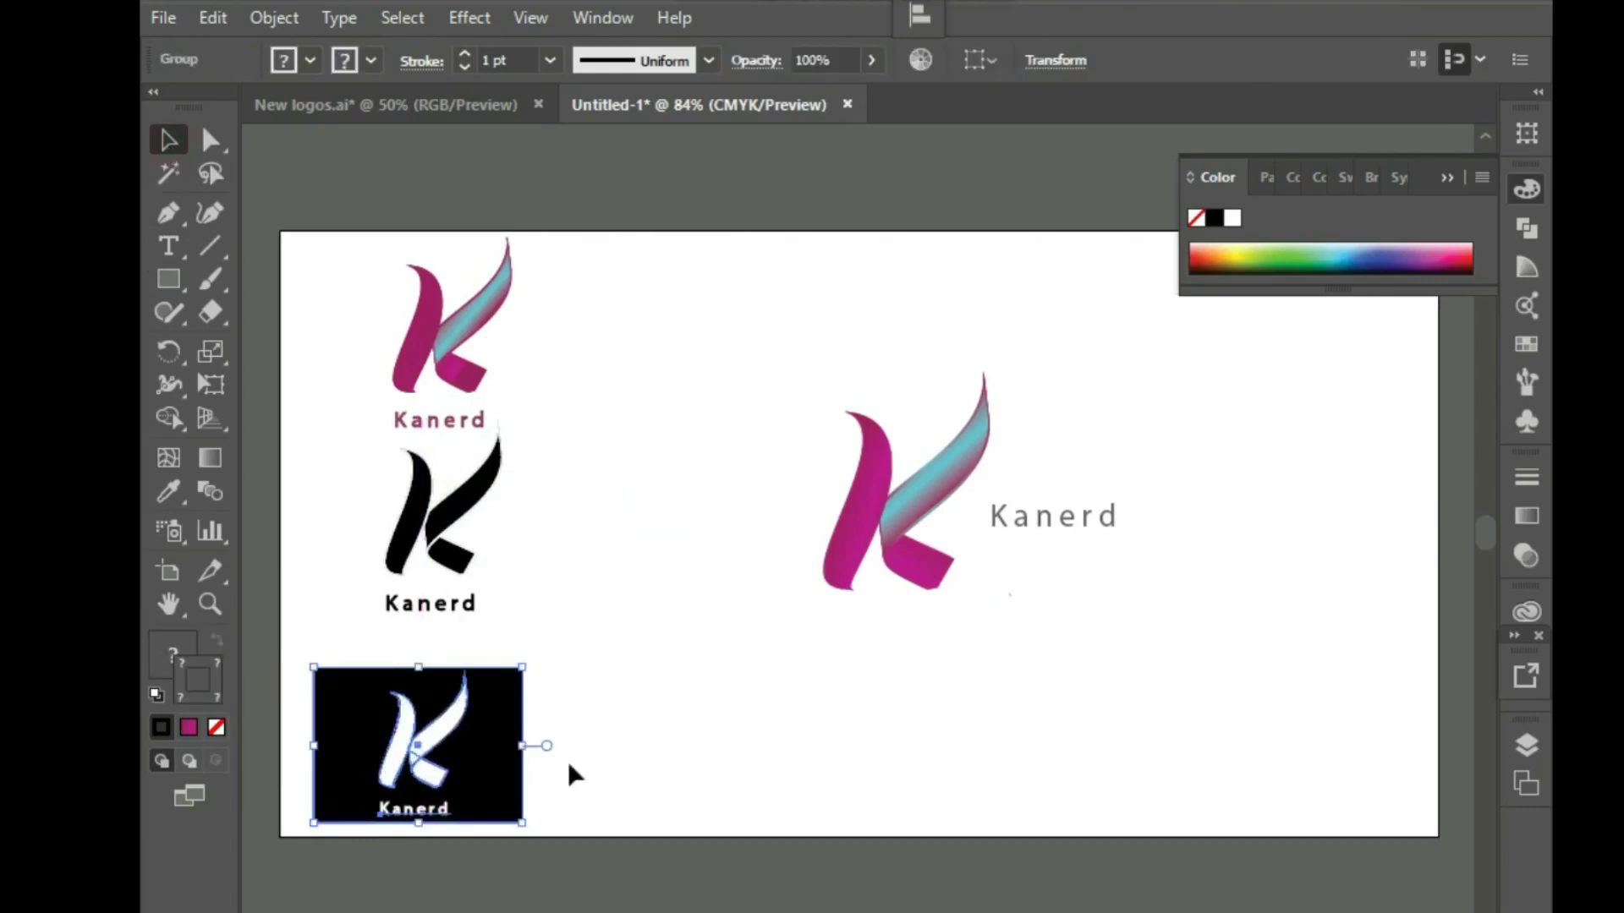
click(572, 775)
drag(507, 742, 548, 719)
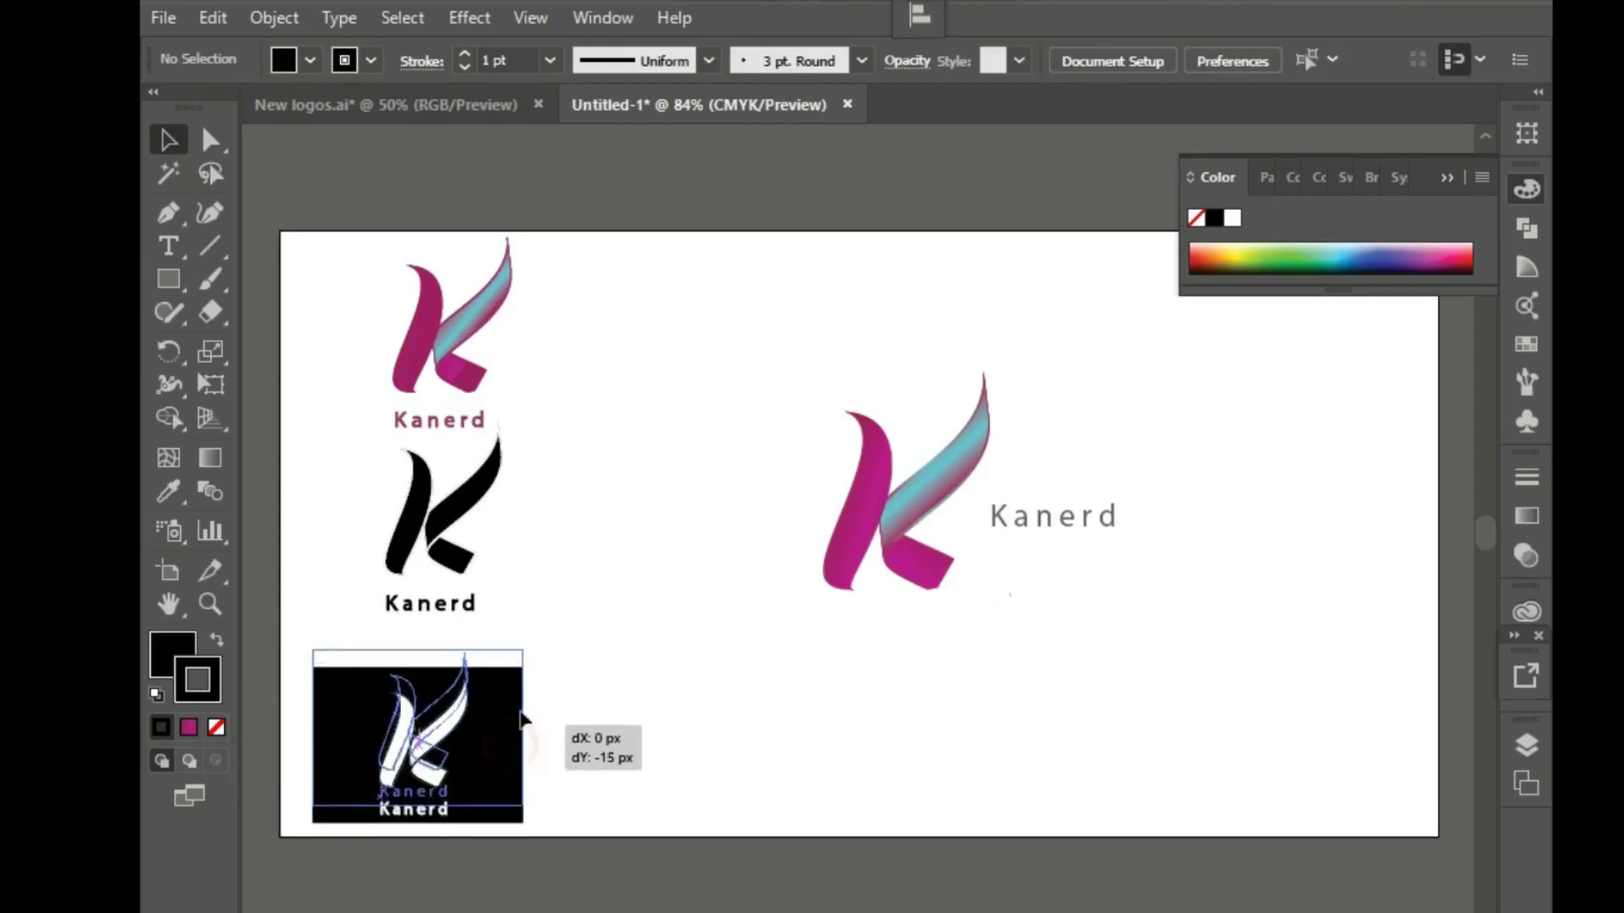
click(636, 691)
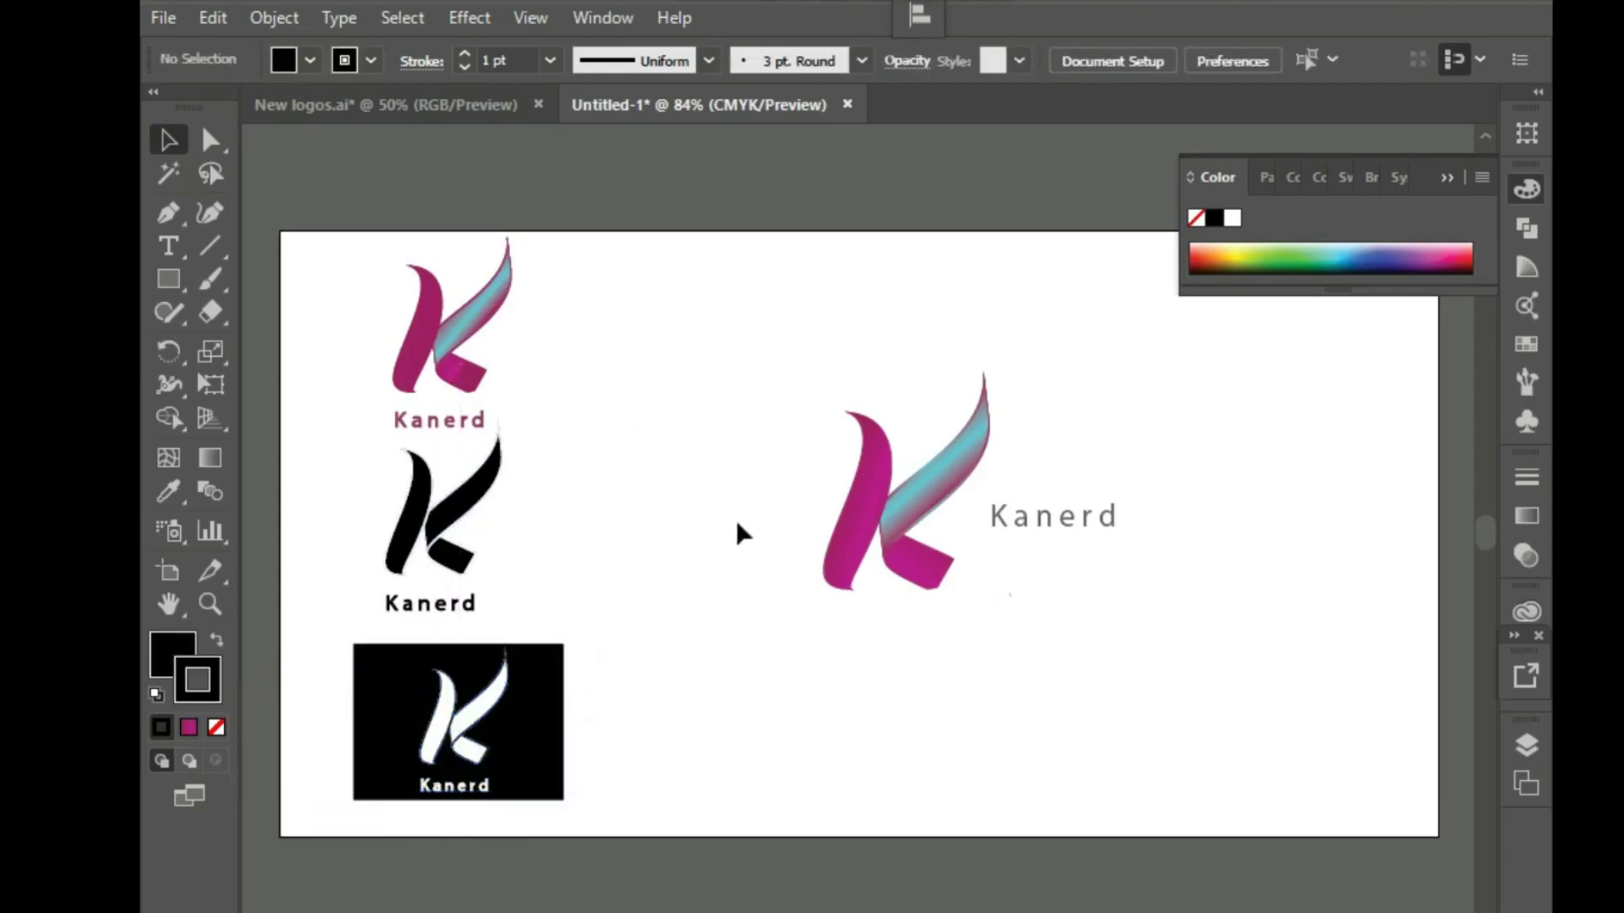
drag(554, 744, 546, 744)
click(833, 677)
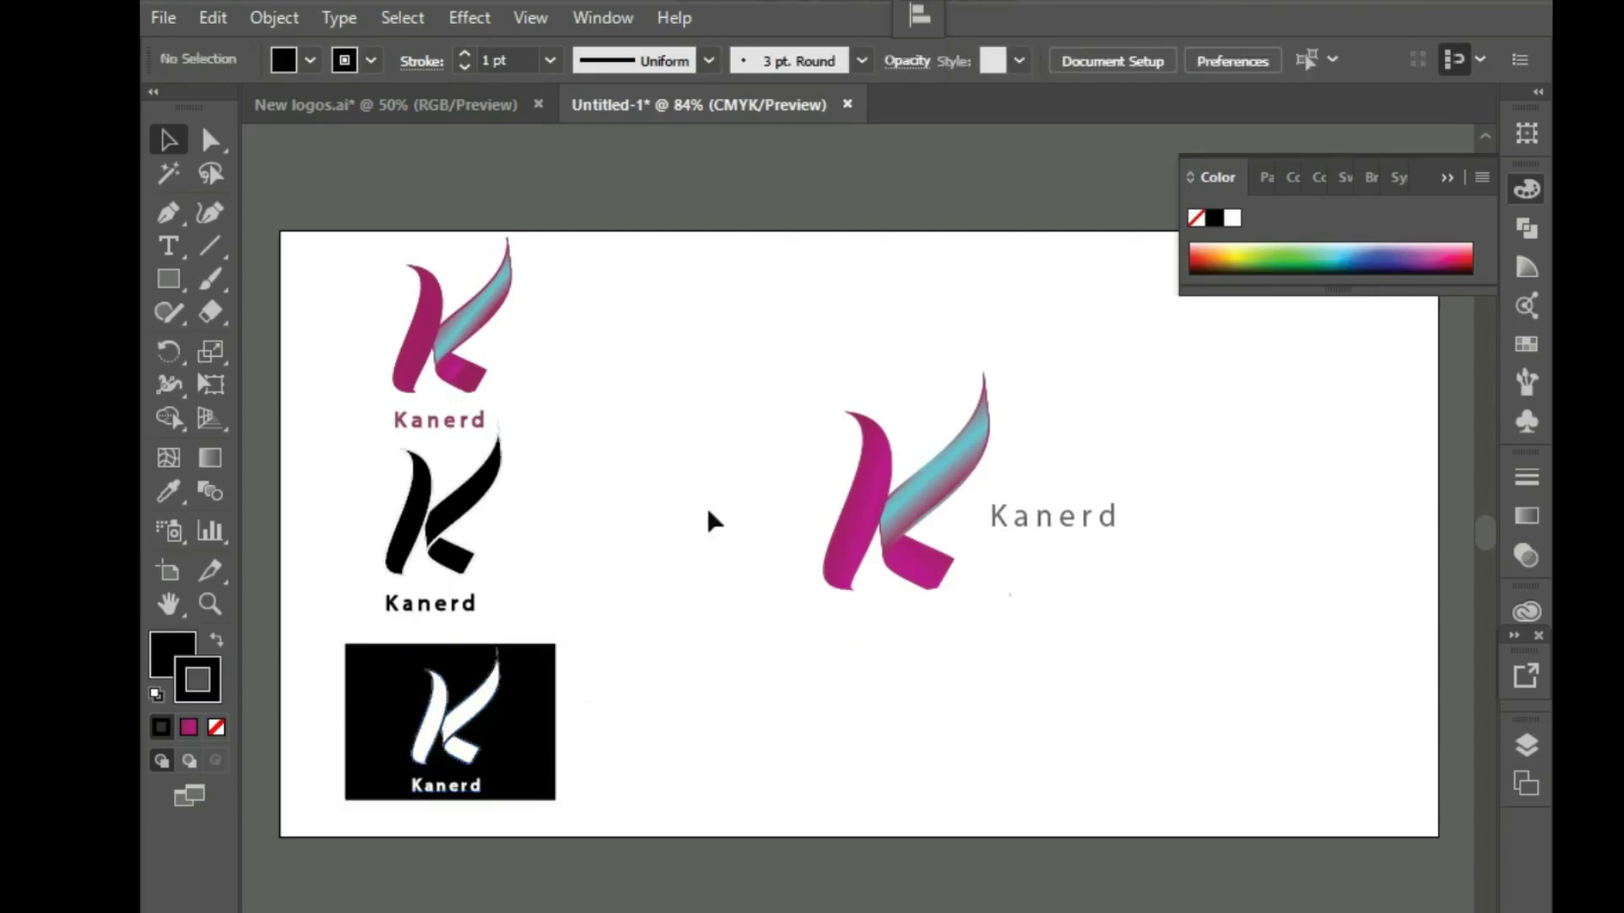
Inspect the gradients on the large K's lower pink leg and on the whole large K group
click(923, 573)
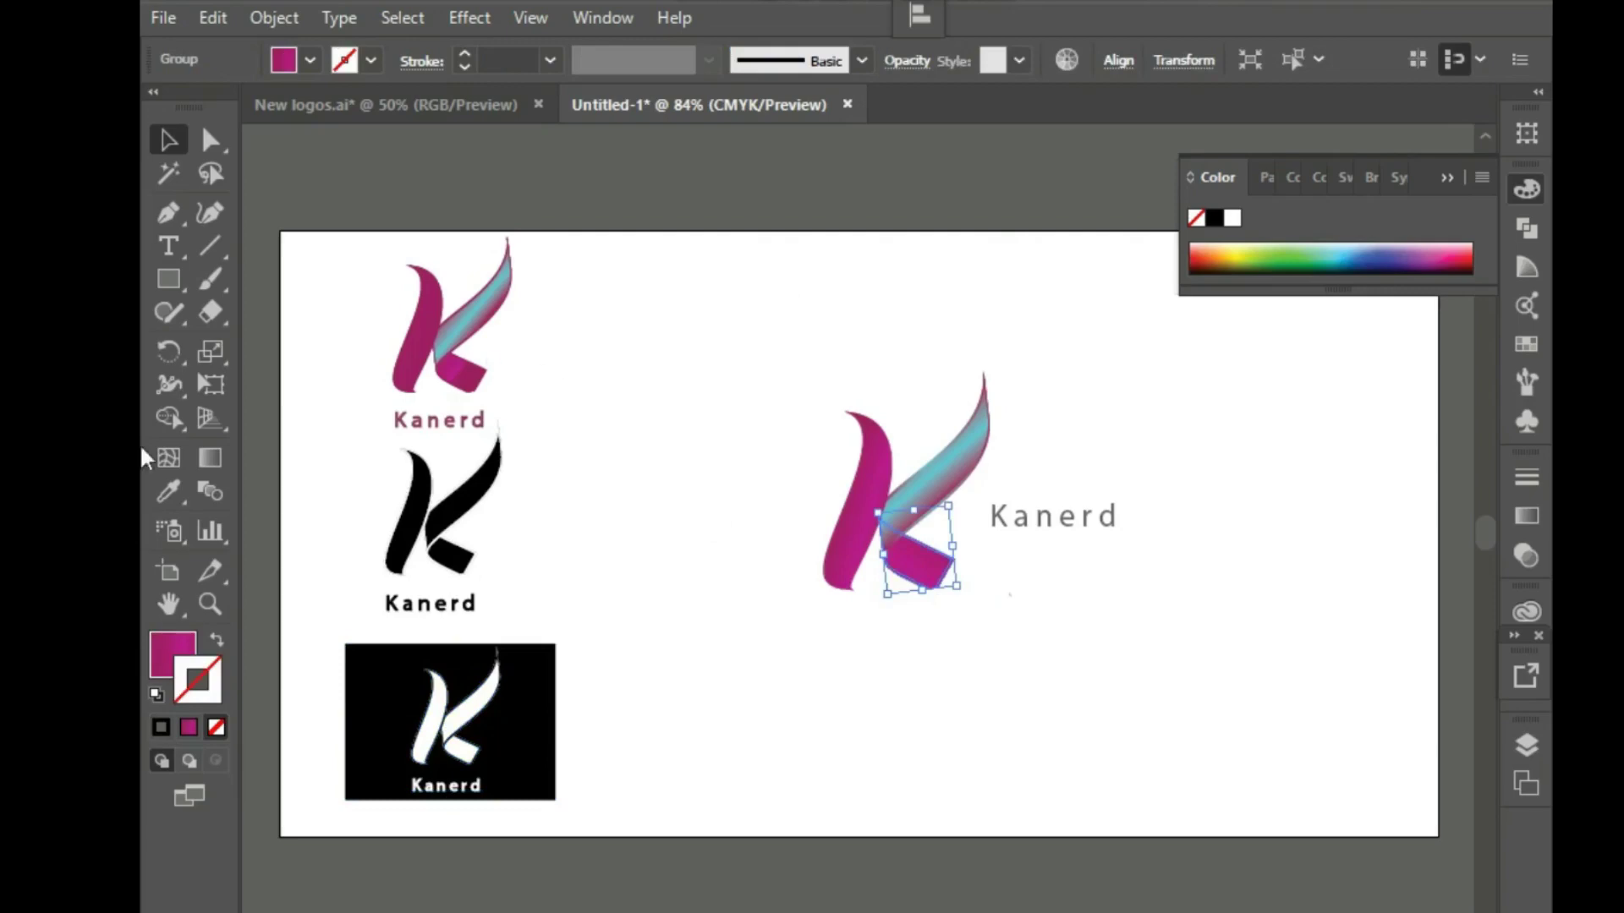
click(210, 458)
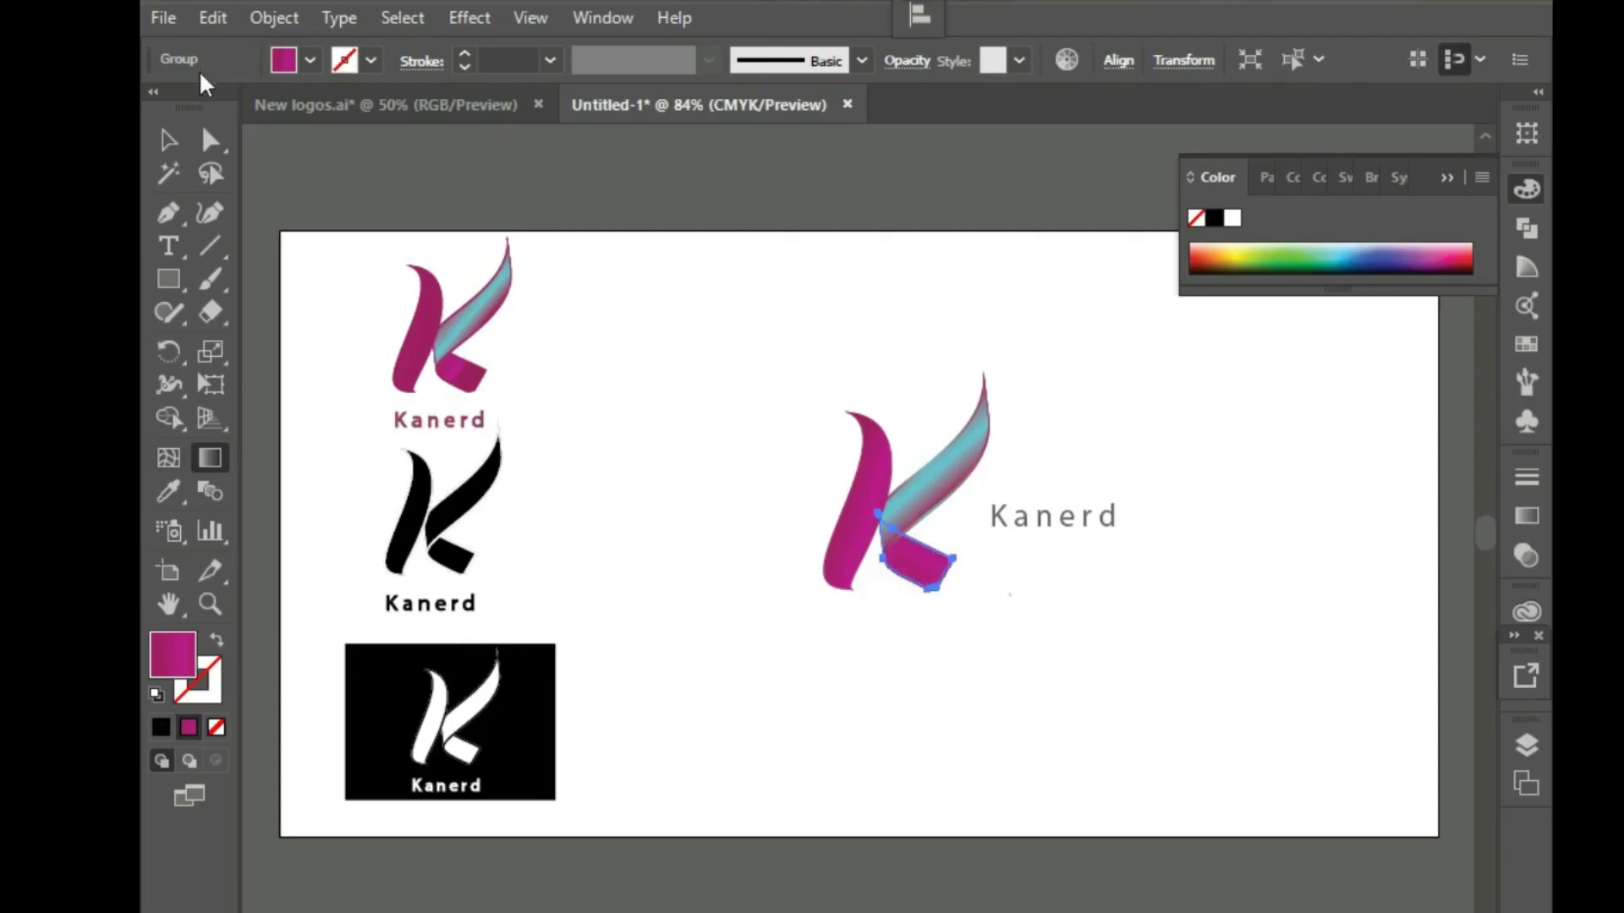
key(v)
click(606, 398)
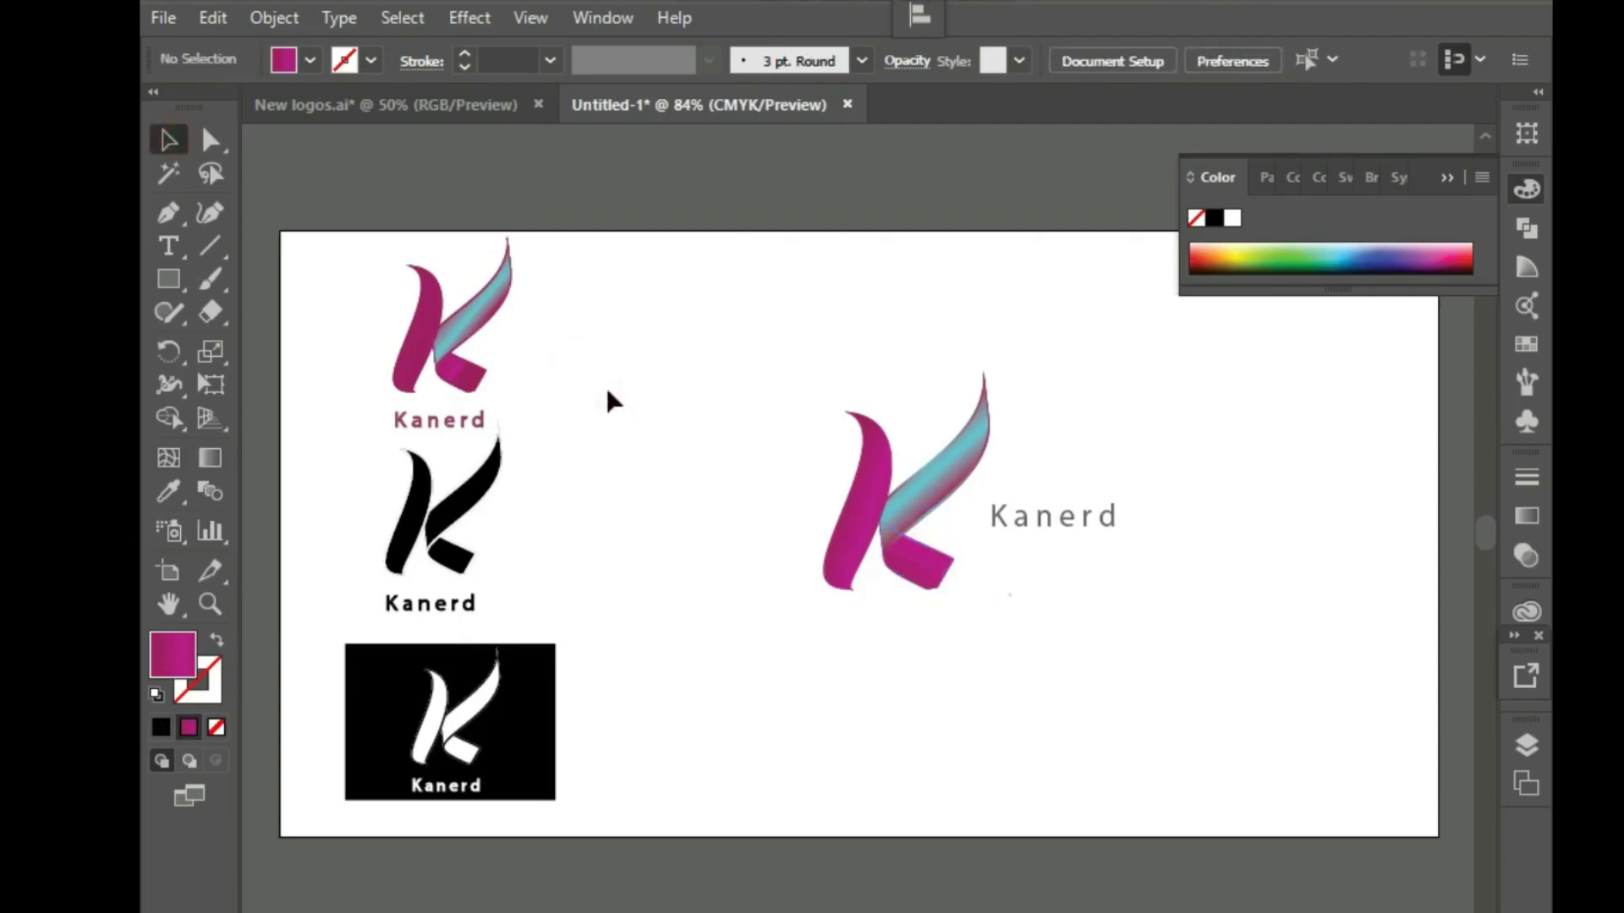
click(834, 531)
click(210, 458)
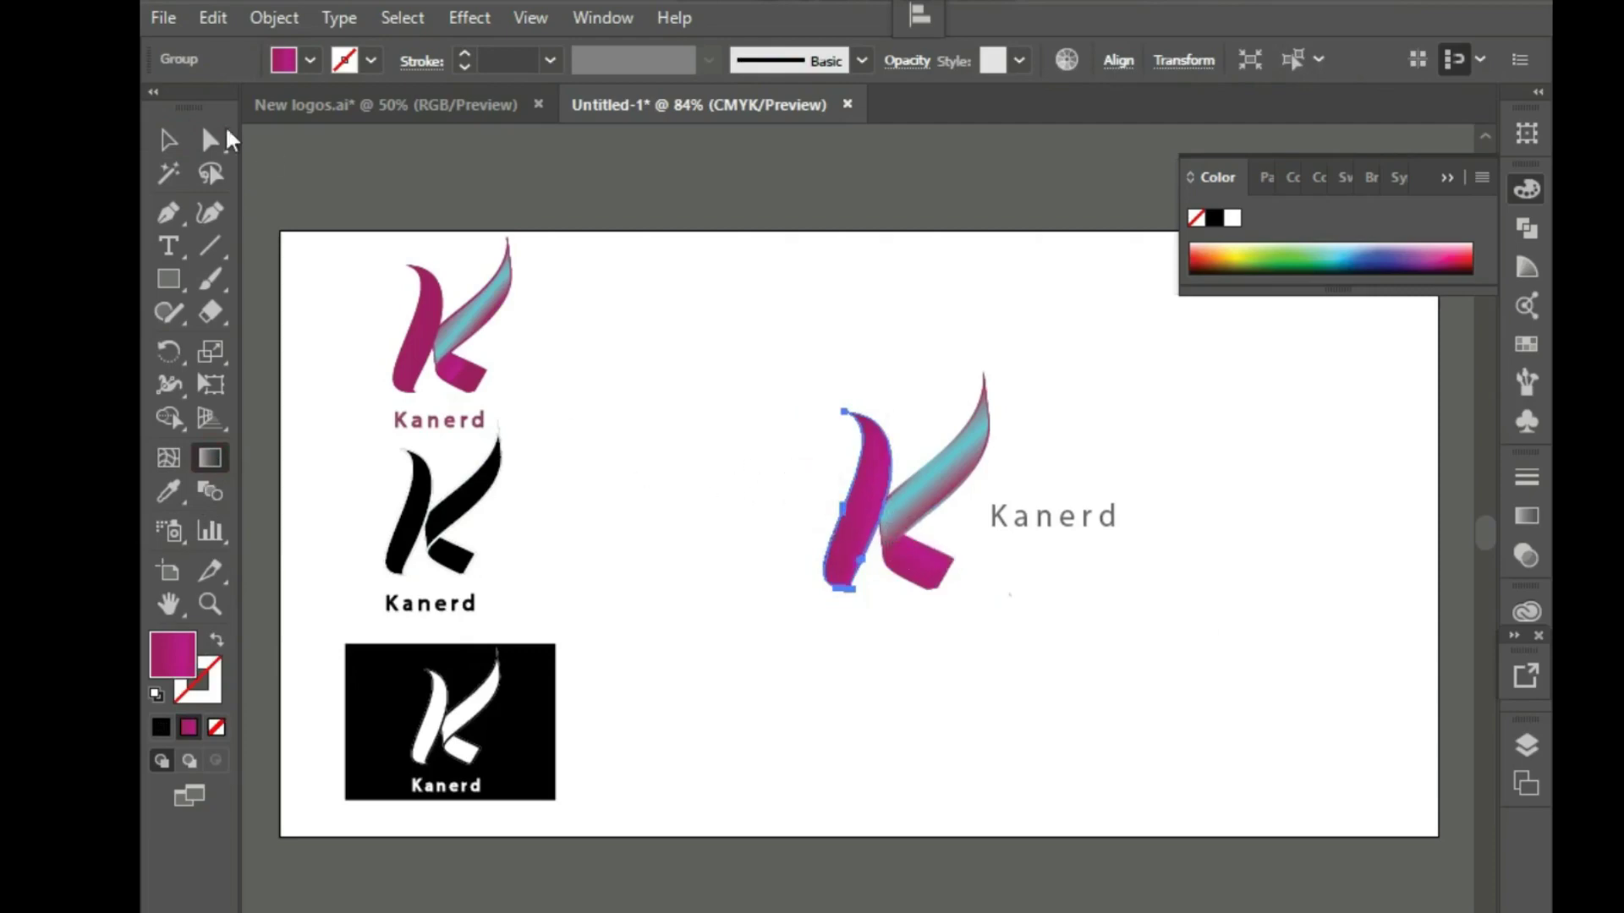
click(168, 139)
click(741, 436)
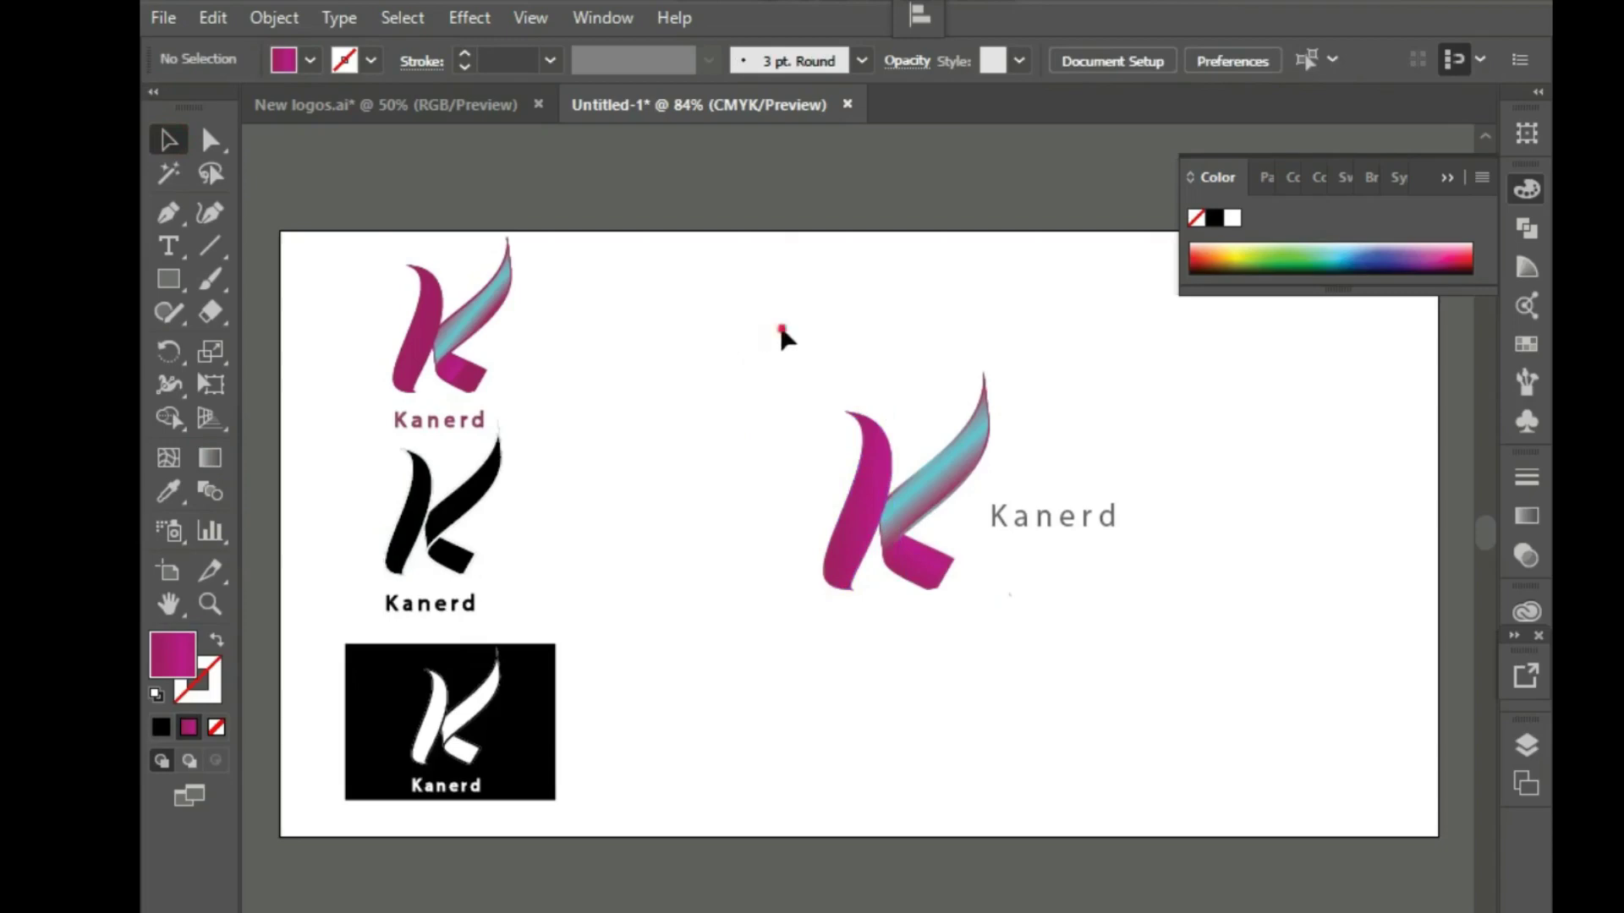
drag(774, 330, 1265, 718)
click(1262, 674)
click(461, 372)
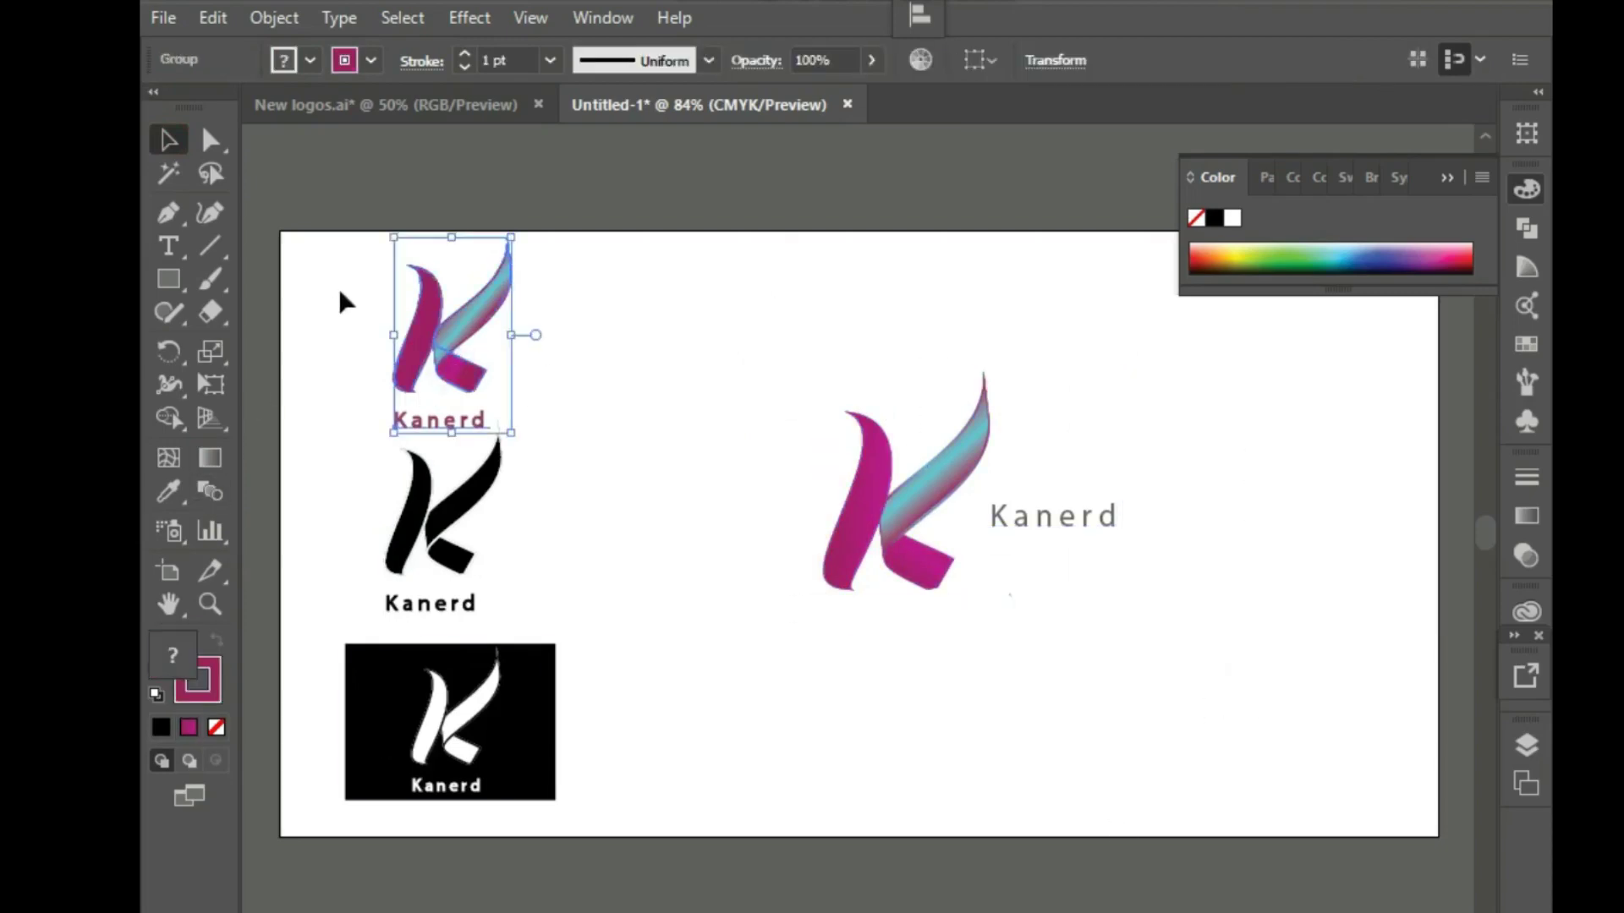
Copy the small K's stroke onto the large K's lower pink leg with the Eyedropper
click(210, 140)
click(917, 578)
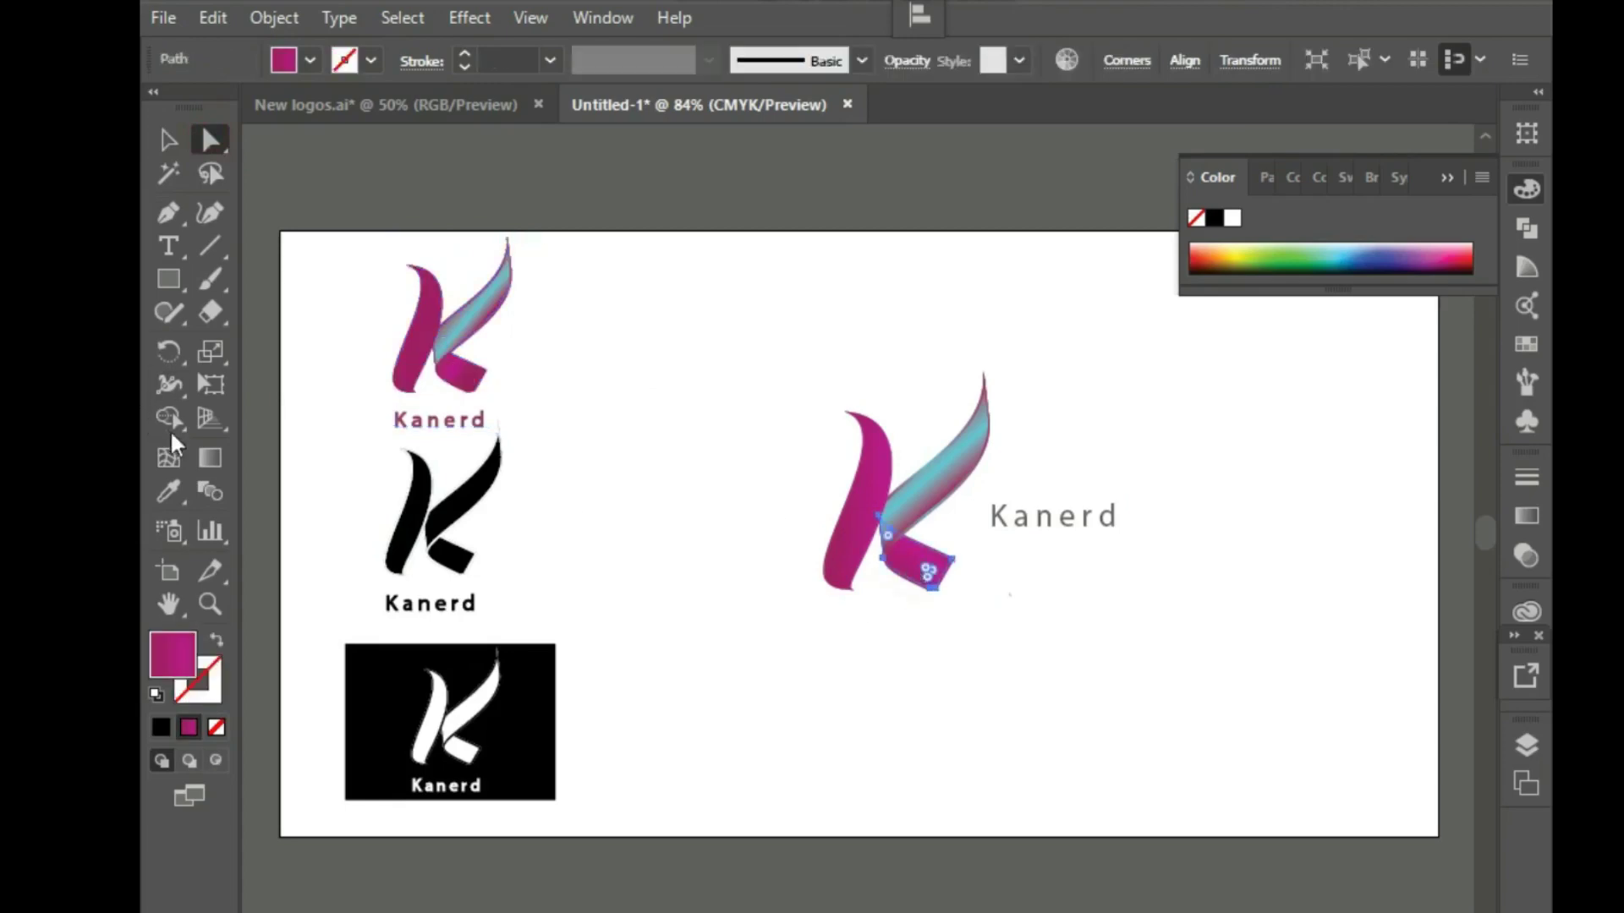
key(i)
click(465, 375)
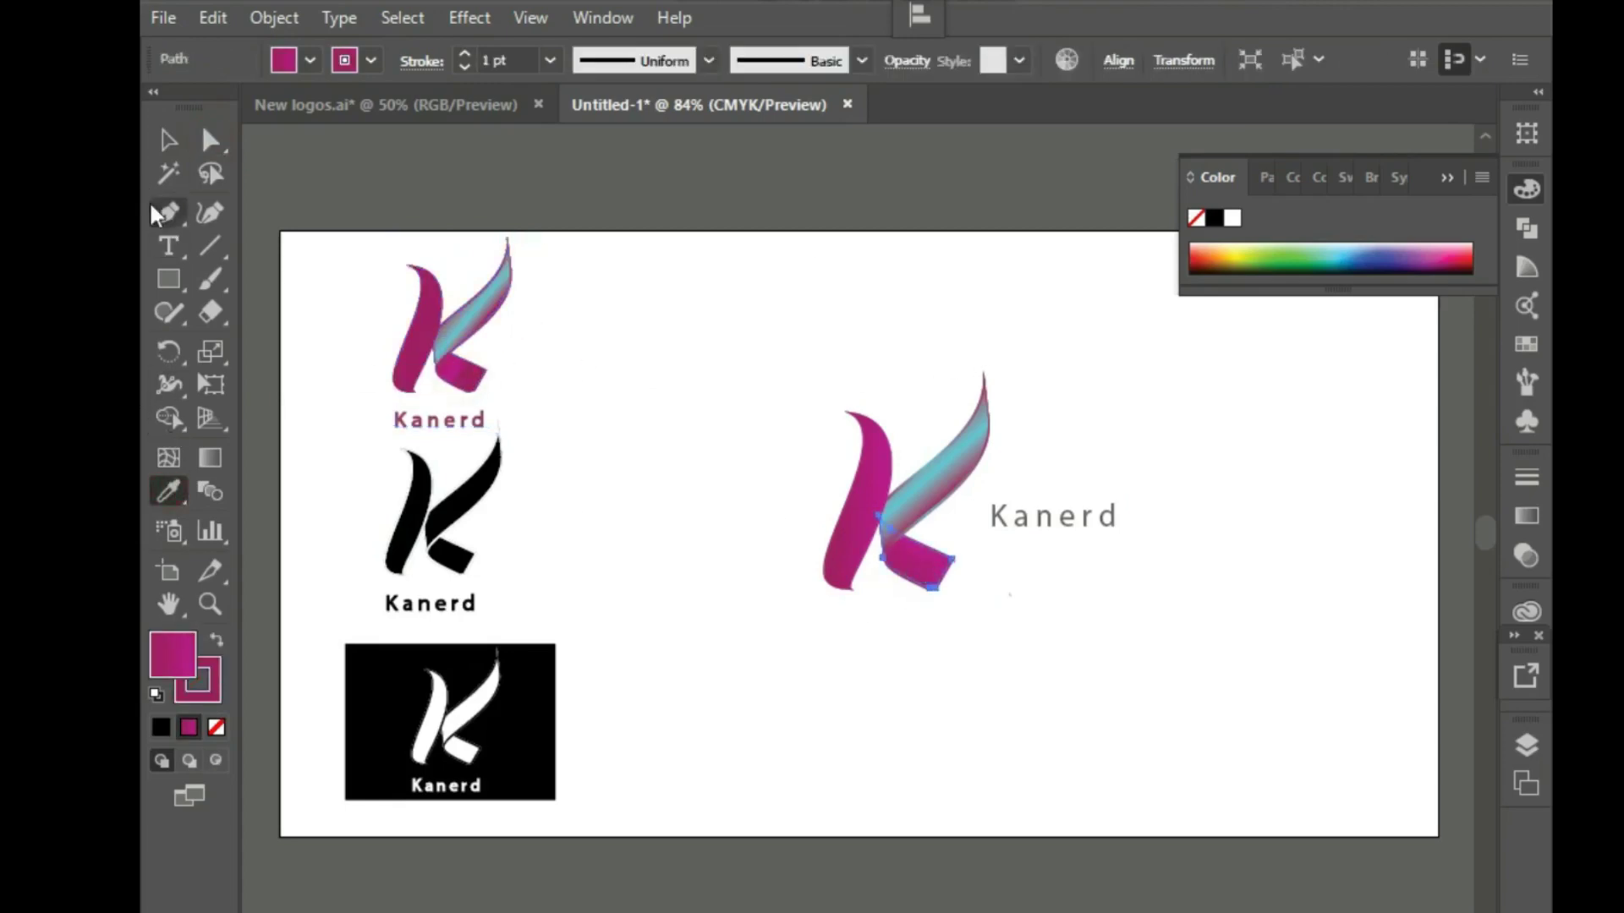
click(168, 139)
click(704, 479)
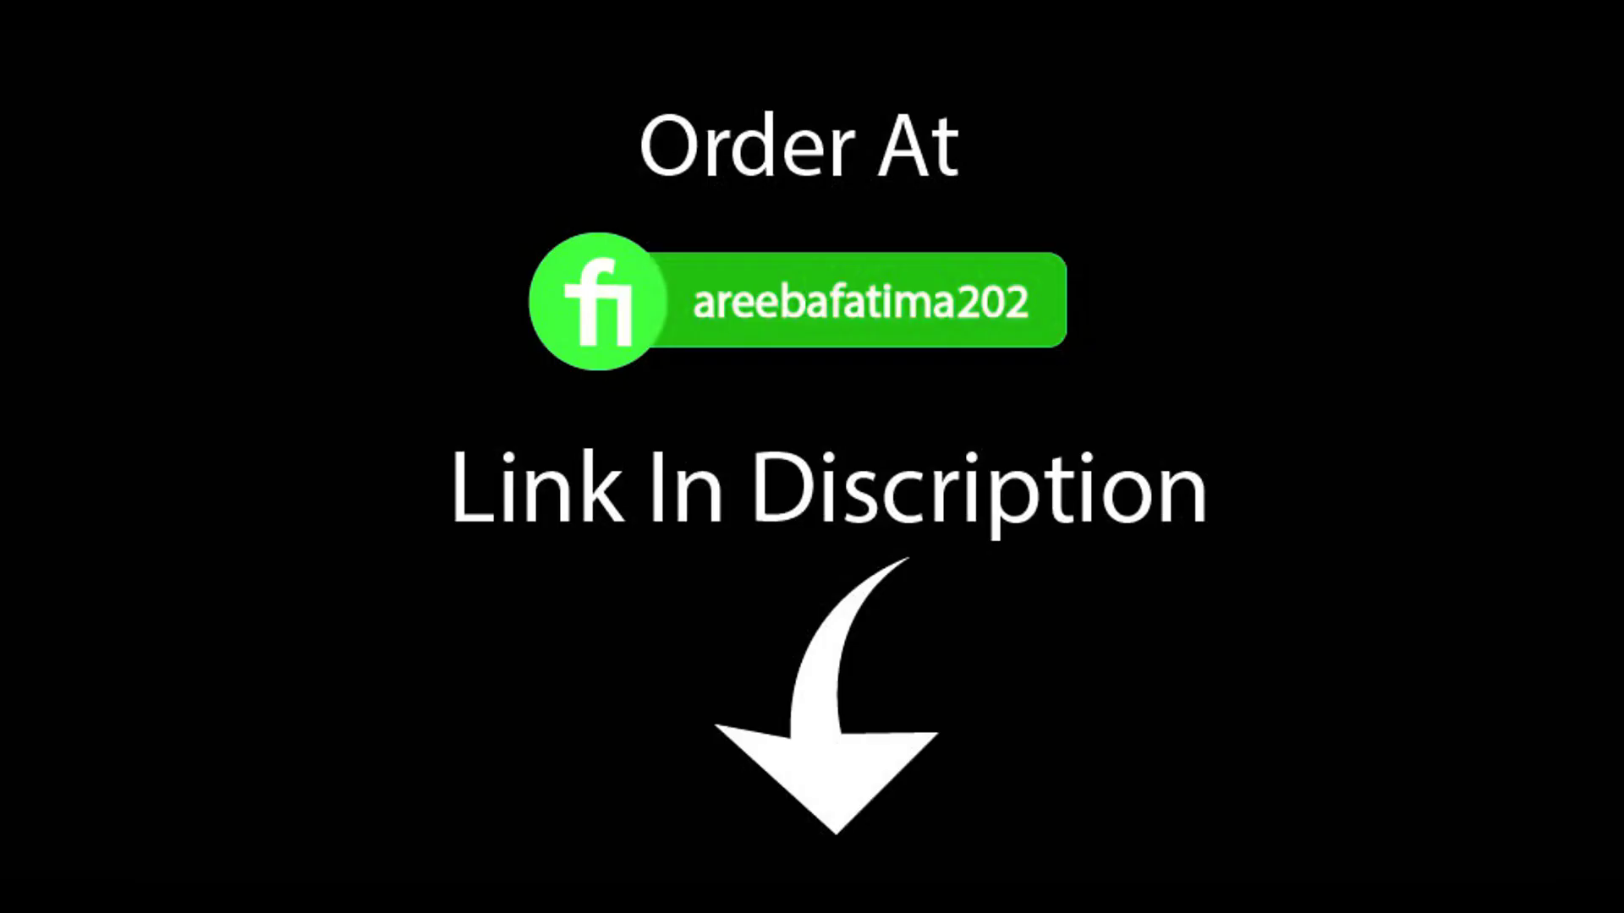